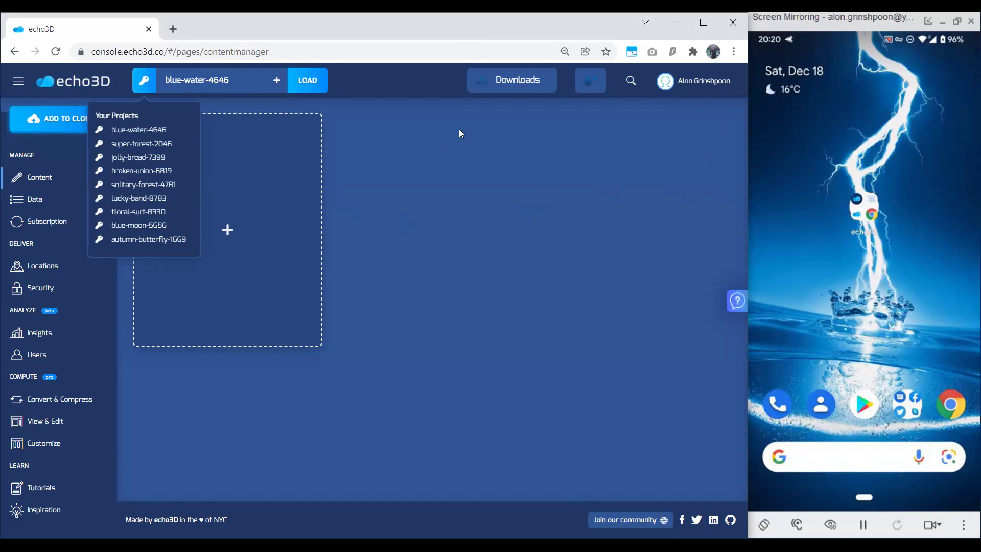
- Get the echo3D Android app from the list of downloadable apps and SDKs
click(506, 91)
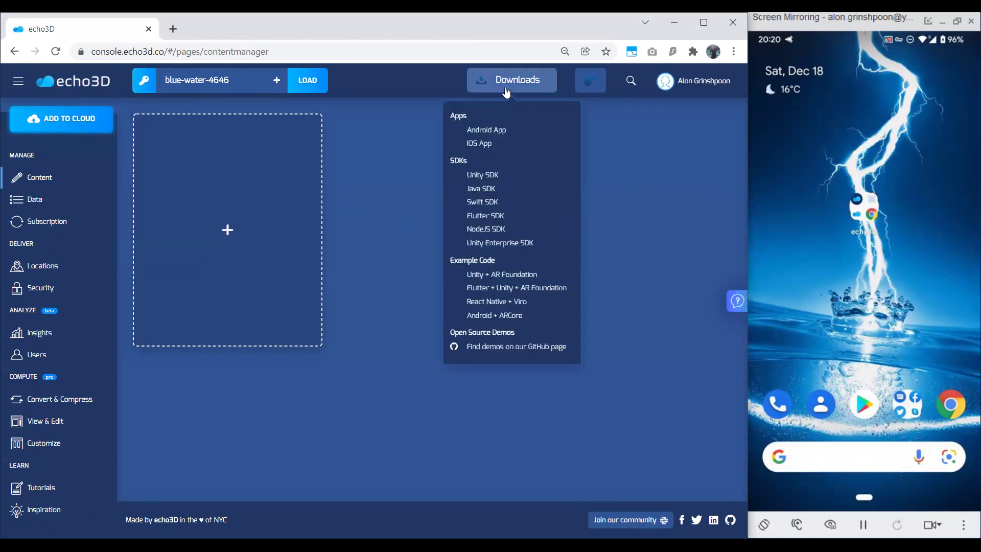
click(506, 130)
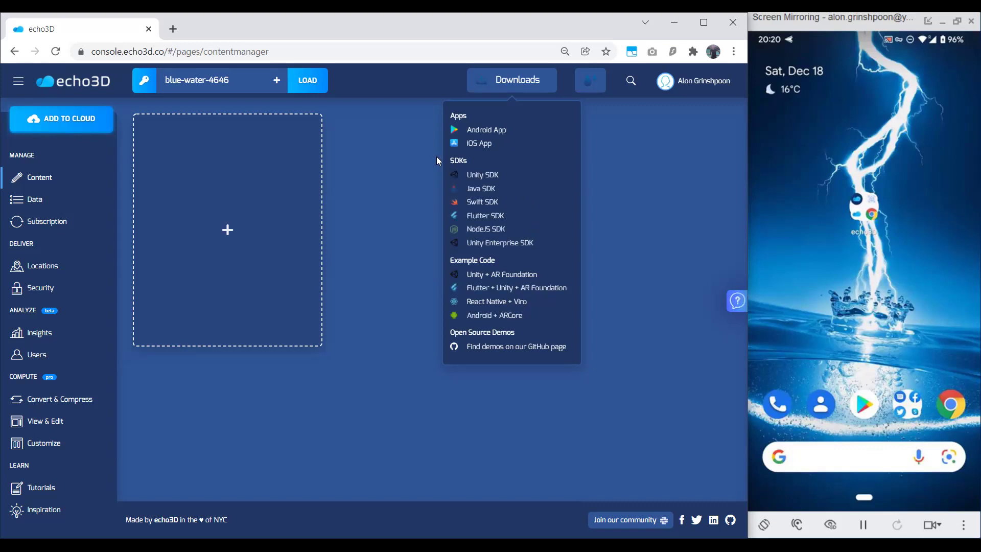
mouse_move(534, 82)
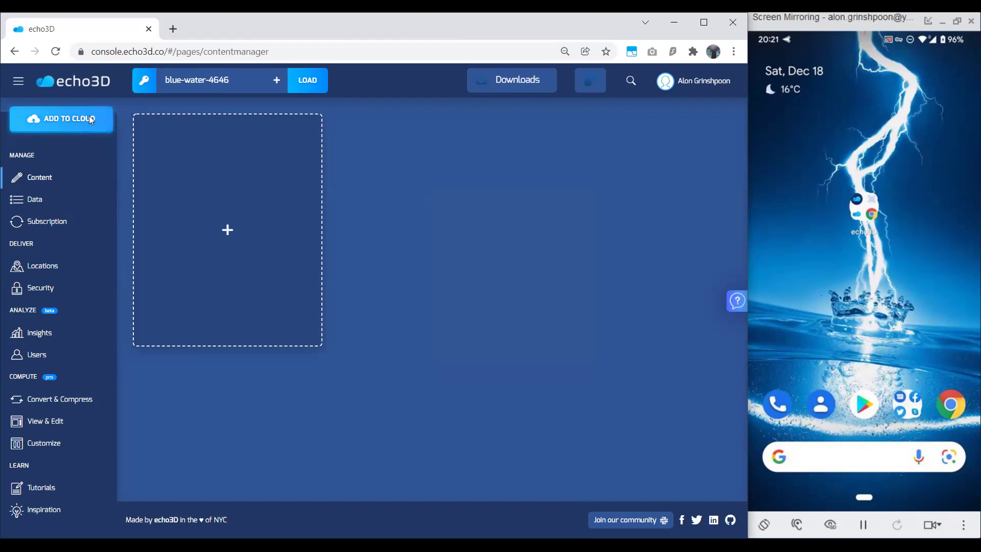
- Start a new hologram and page through the sample model carousel, returning to page one
click(62, 120)
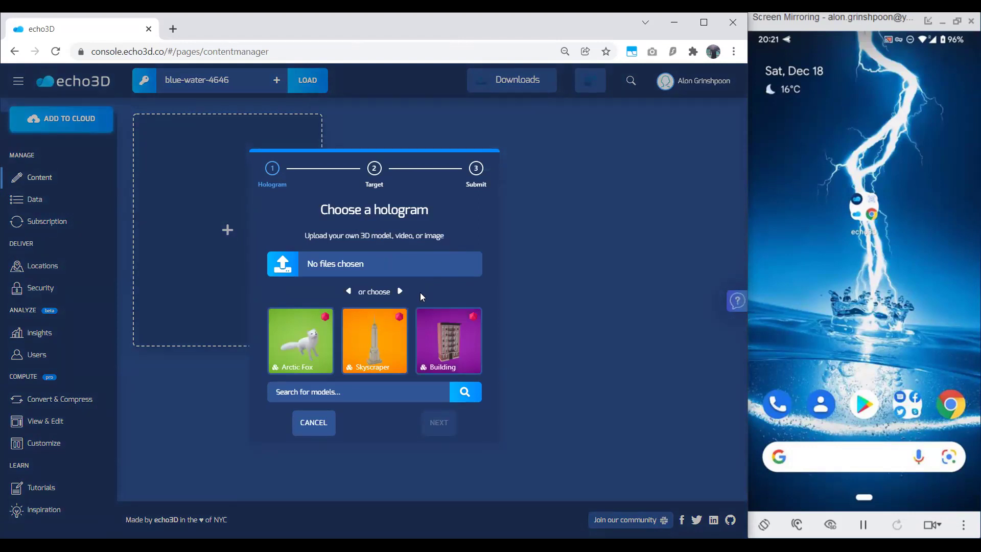
click(400, 293)
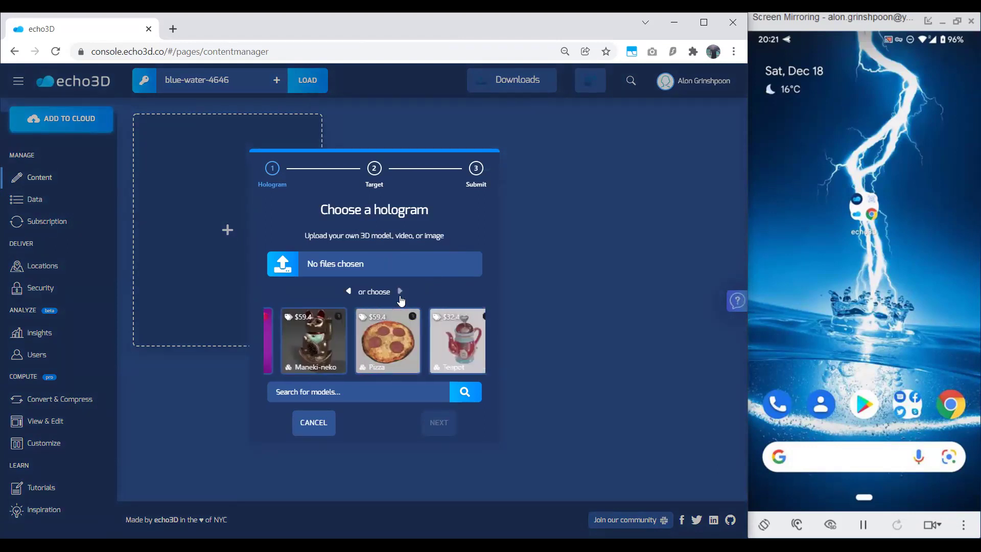
click(400, 292)
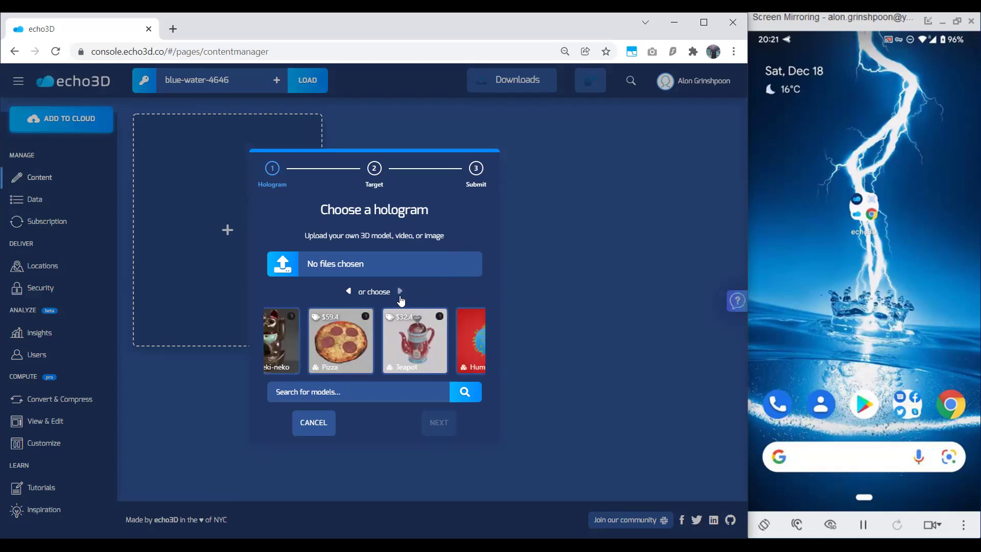
click(400, 293)
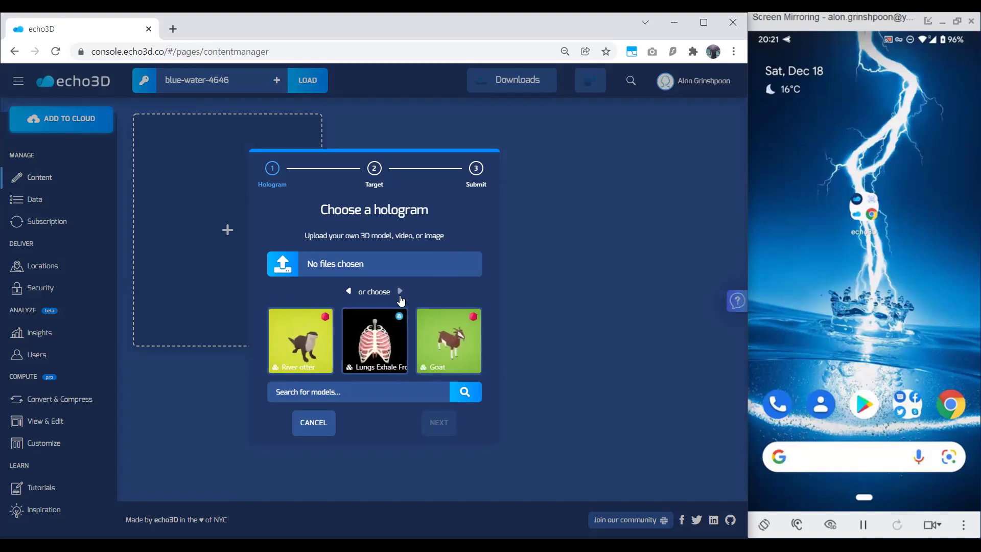
click(400, 293)
click(400, 293)
click(400, 292)
click(399, 292)
click(352, 292)
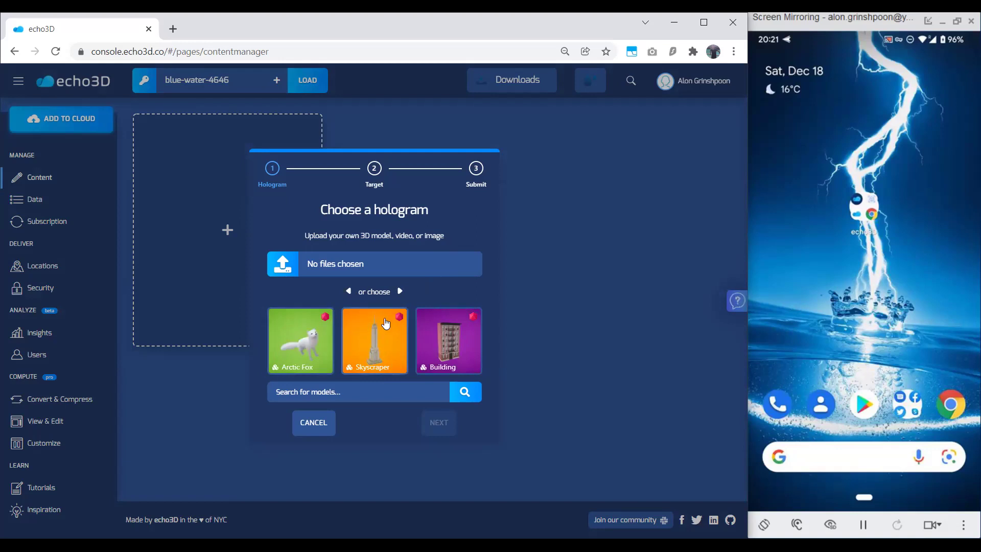
- Pick the Skyscraper sample and finish adding it with placement left at Anywhere
click(379, 339)
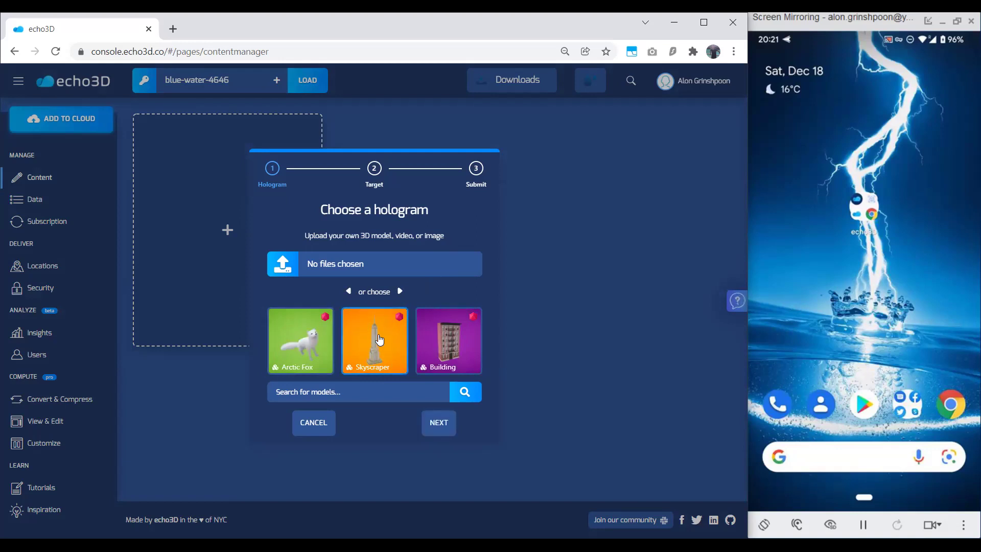
click(453, 430)
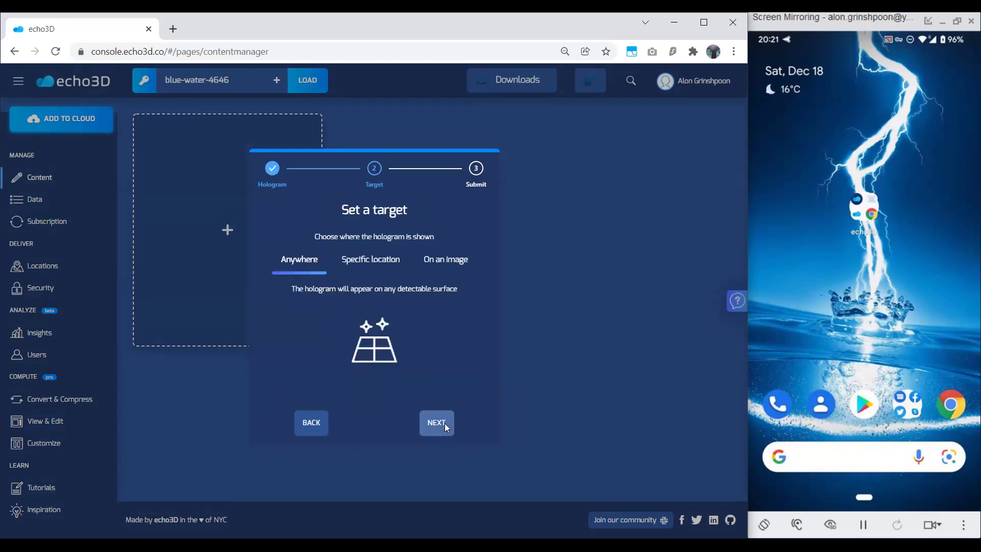
click(445, 424)
click(445, 424)
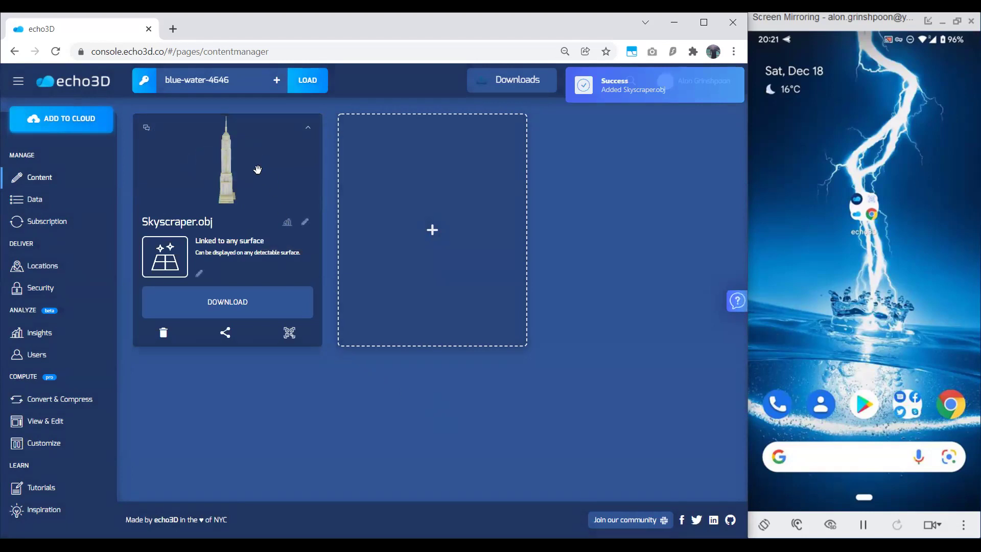
- Rotate the Skyscraper preview to a top view and download the model as USDZ
mouse_move(252, 171)
mouse_down()
mouse_move(216, 129)
mouse_move(235, 159)
mouse_move(252, 164)
mouse_move(238, 179)
mouse_up()
drag(195, 221, 213, 215)
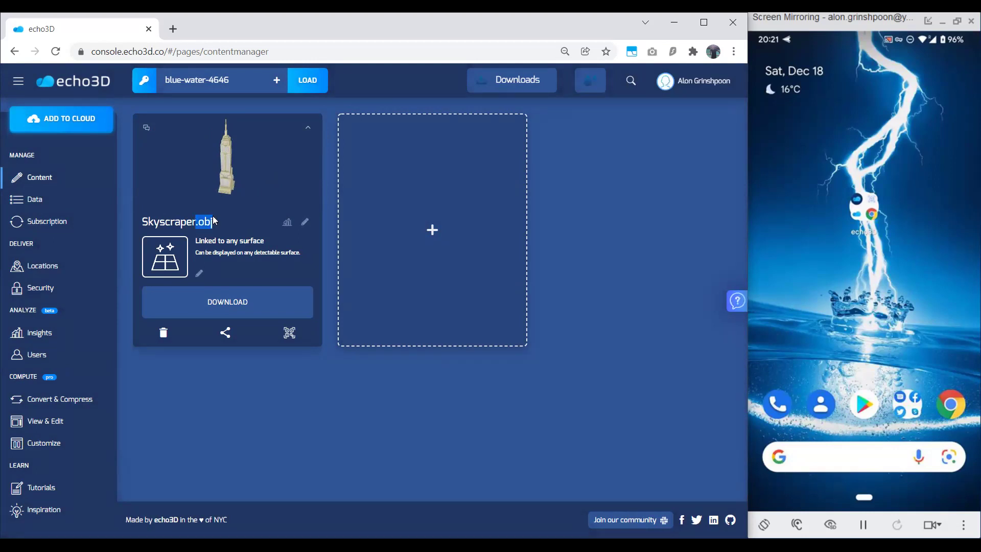
click(238, 302)
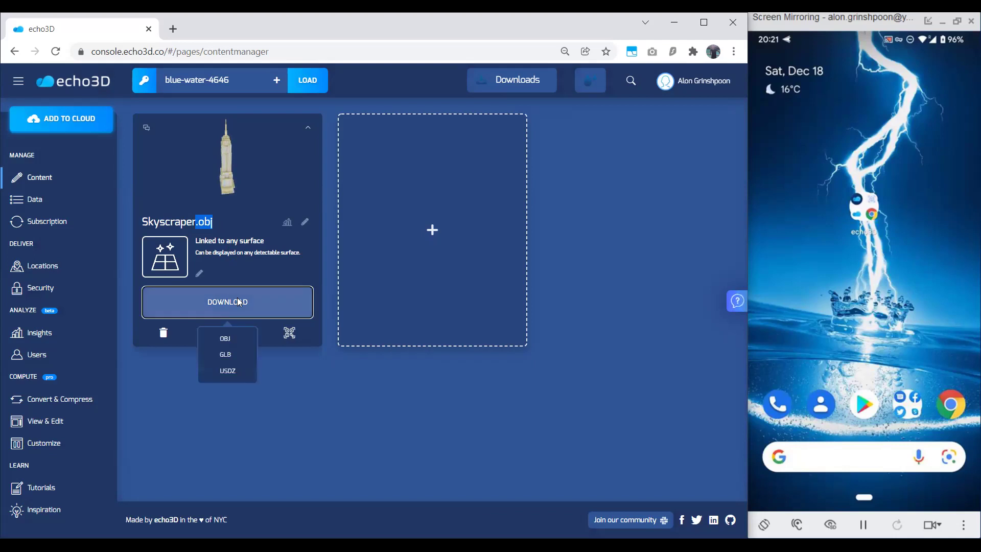
click(239, 370)
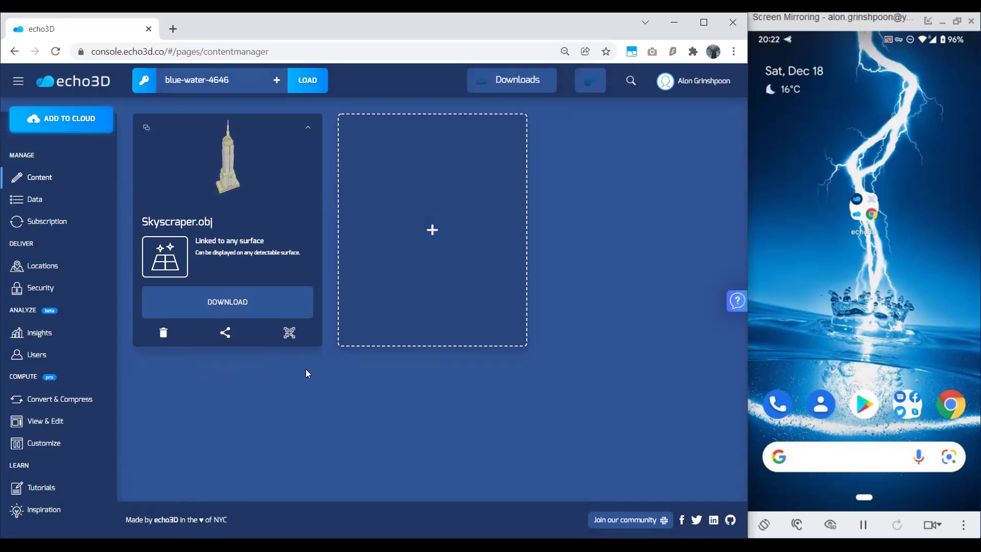
- Show the Skyscraper.obj floor-placement AR QR code in a smaller dialog window
click(288, 334)
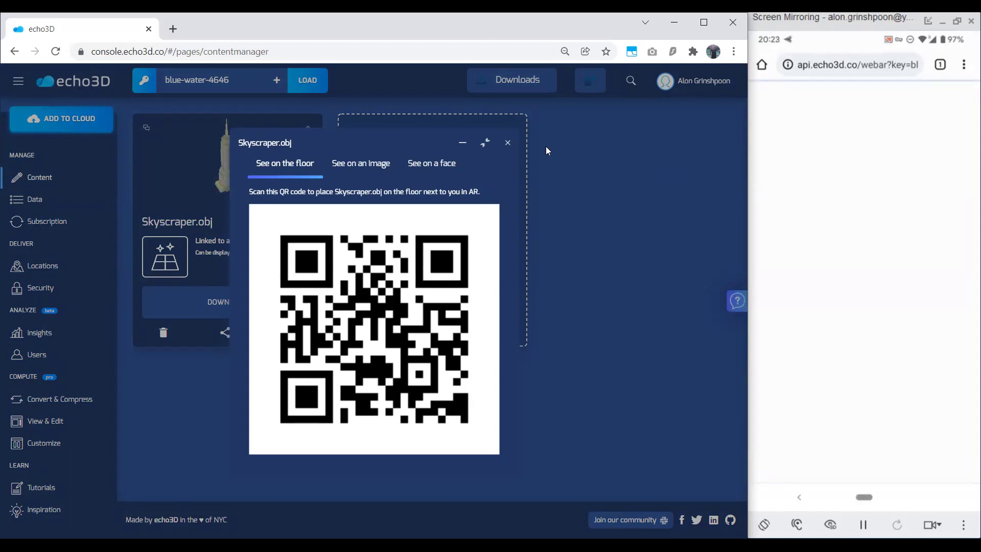
click(485, 143)
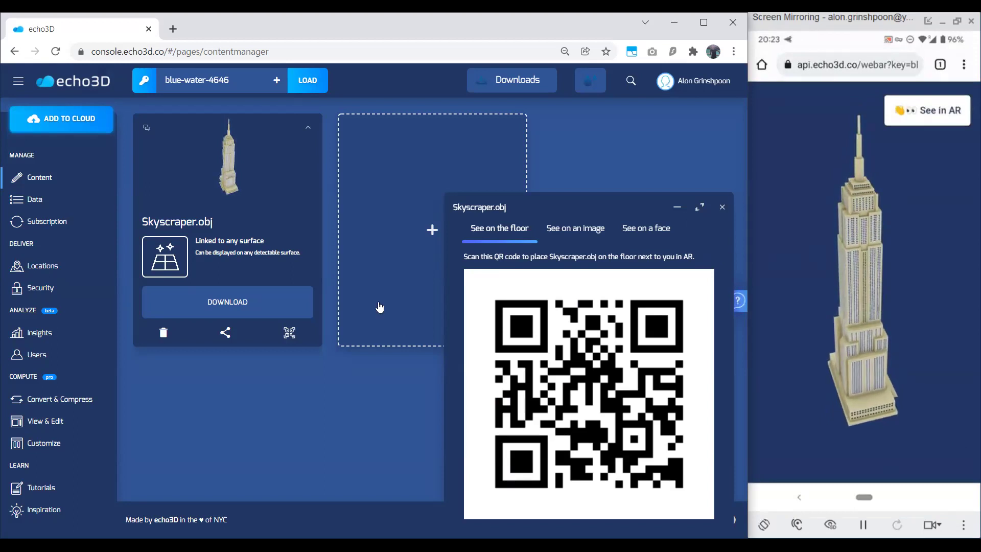
- Copy the Skyscraper.obj share link and close the 'Link copied to clipboard!' dialog
click(225, 332)
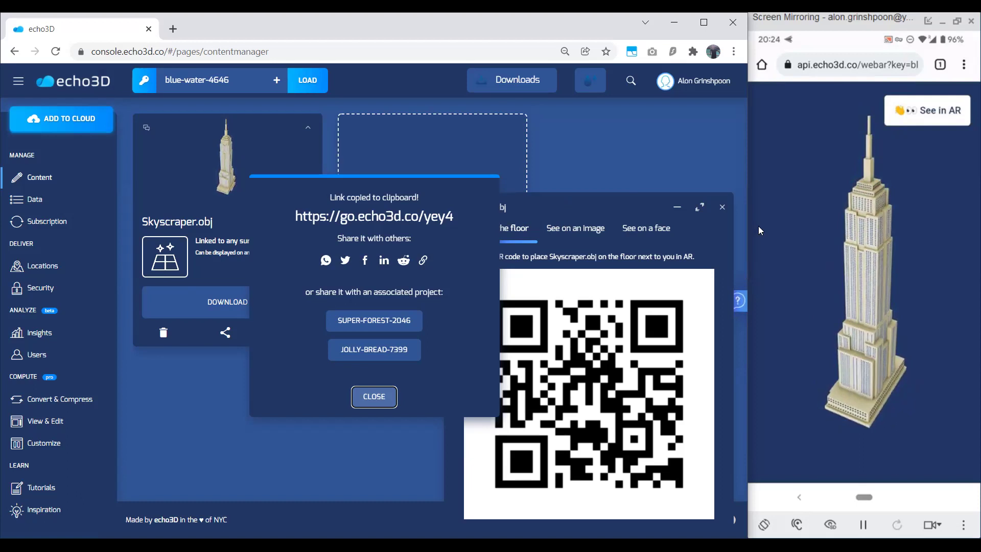
click(385, 400)
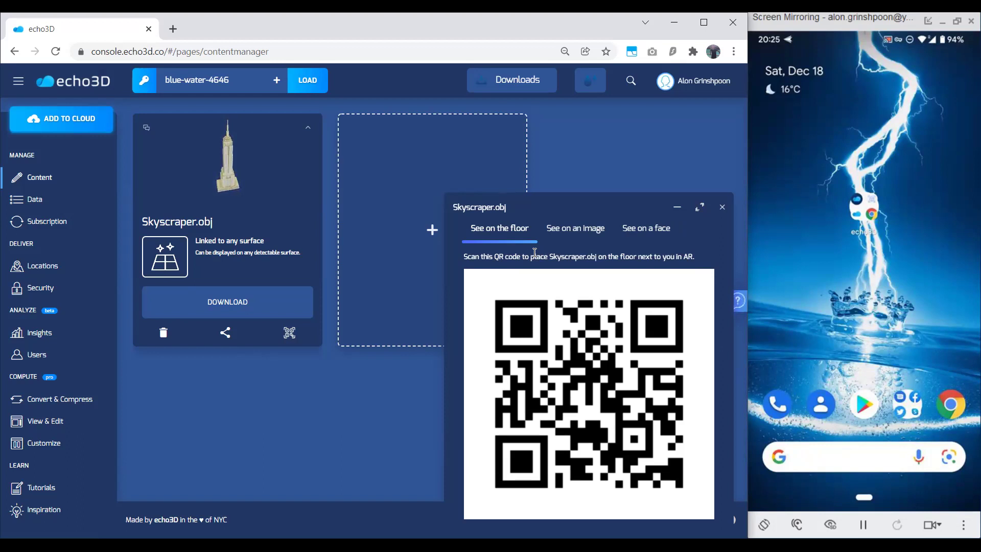
- Close the floor QR code, then view and close the image-placement QR code for Skyscraper.obj
click(721, 208)
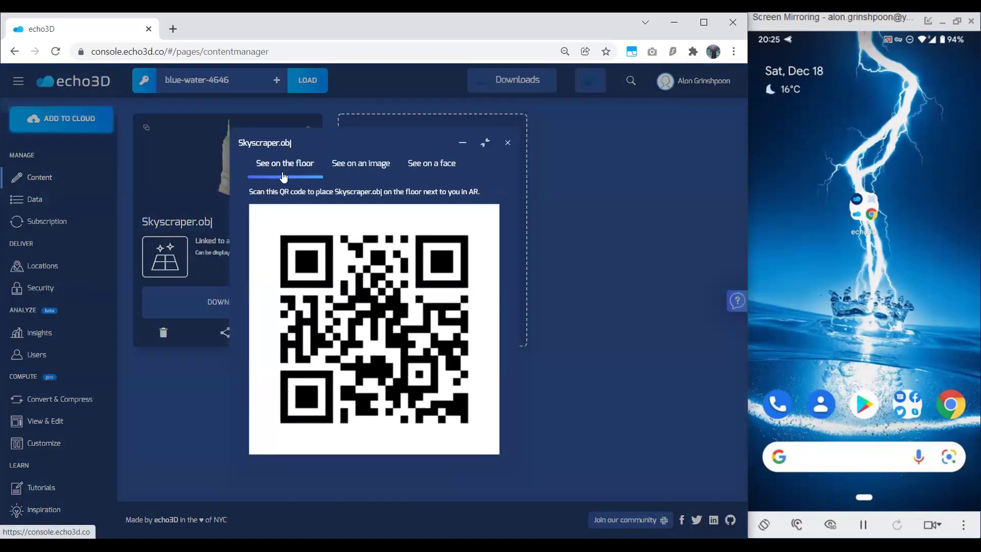
click(364, 171)
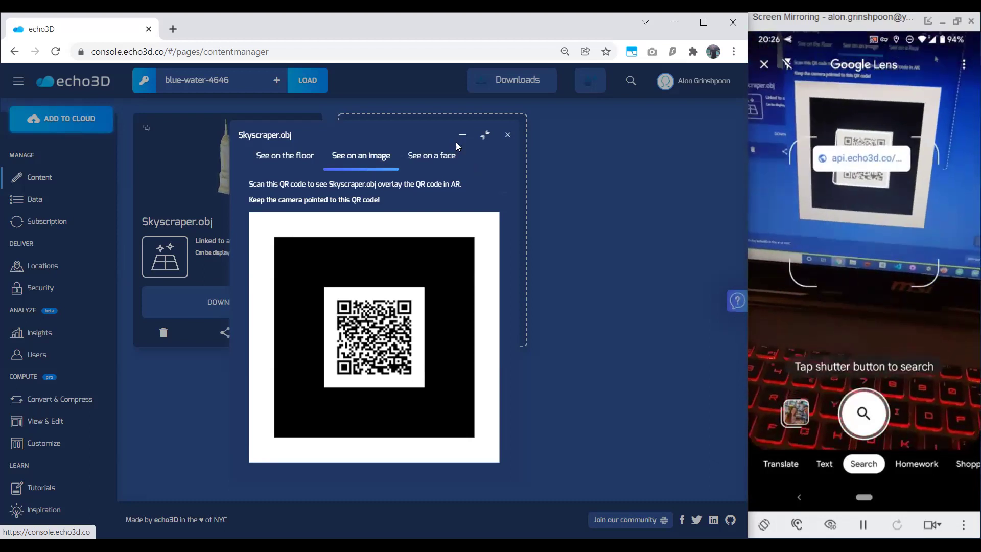
click(508, 135)
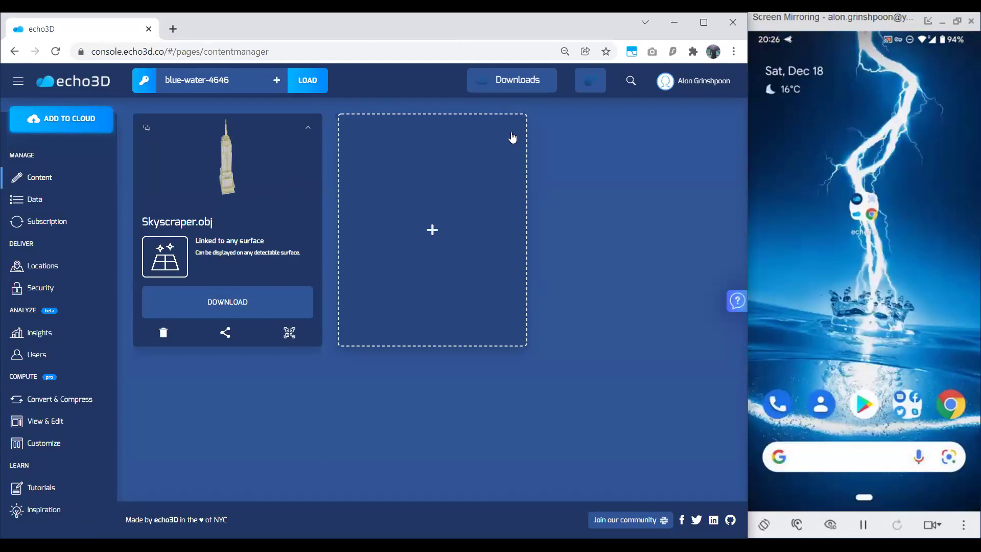
- Reopen Skyscraper.obj's AR QR codes, view the face QR code, and close it
click(292, 336)
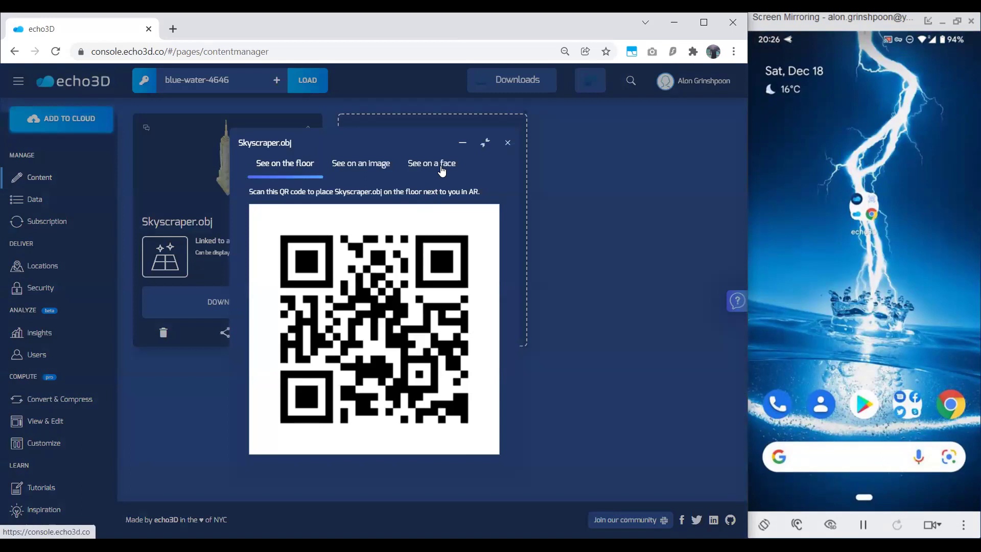
click(441, 168)
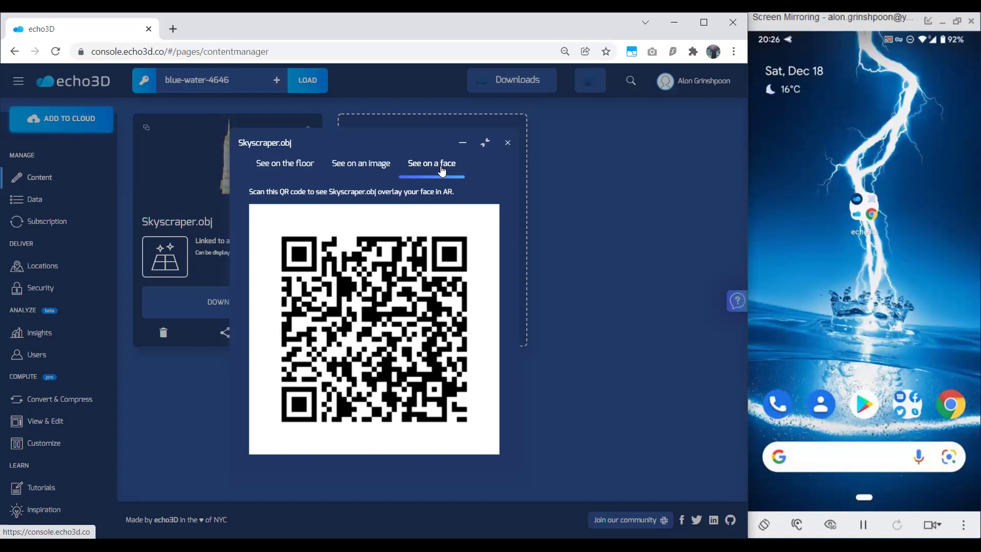
click(507, 145)
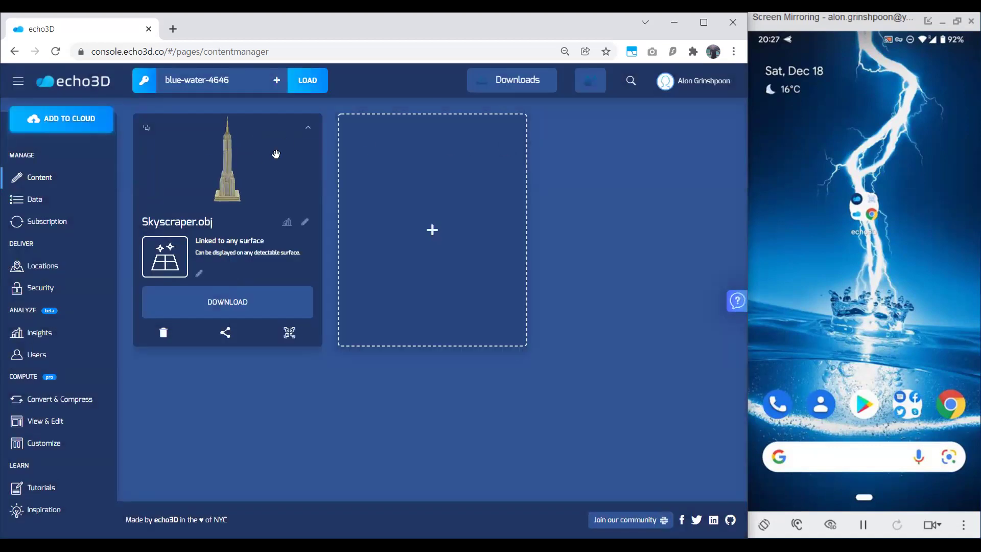
- Start a new hologram and select Arie-AR.jpg as the file to upload
click(370, 192)
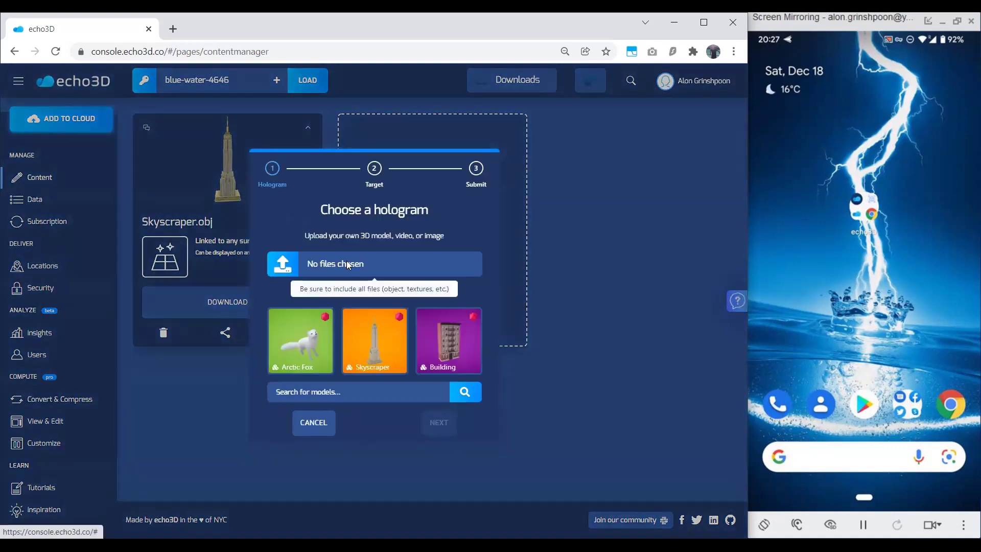
click(401, 292)
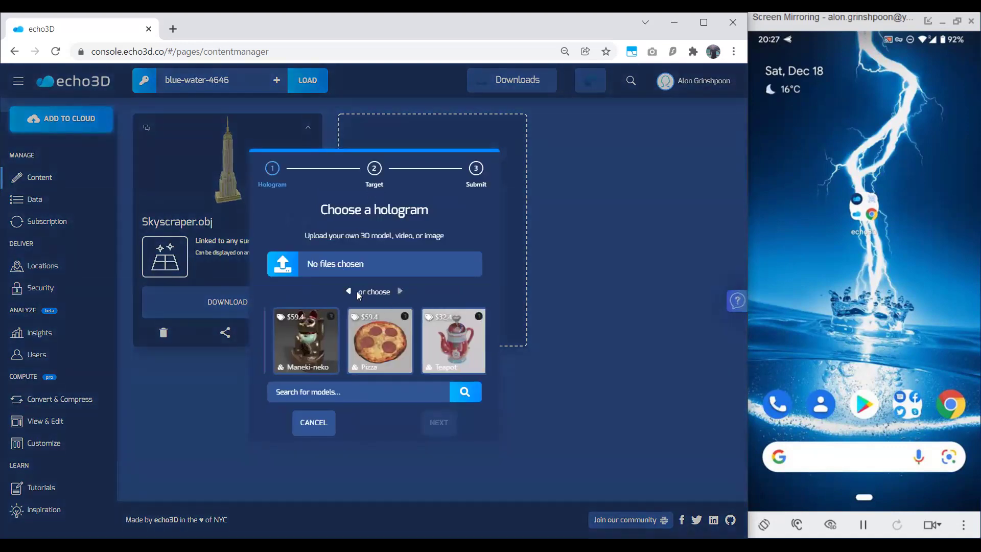
click(350, 292)
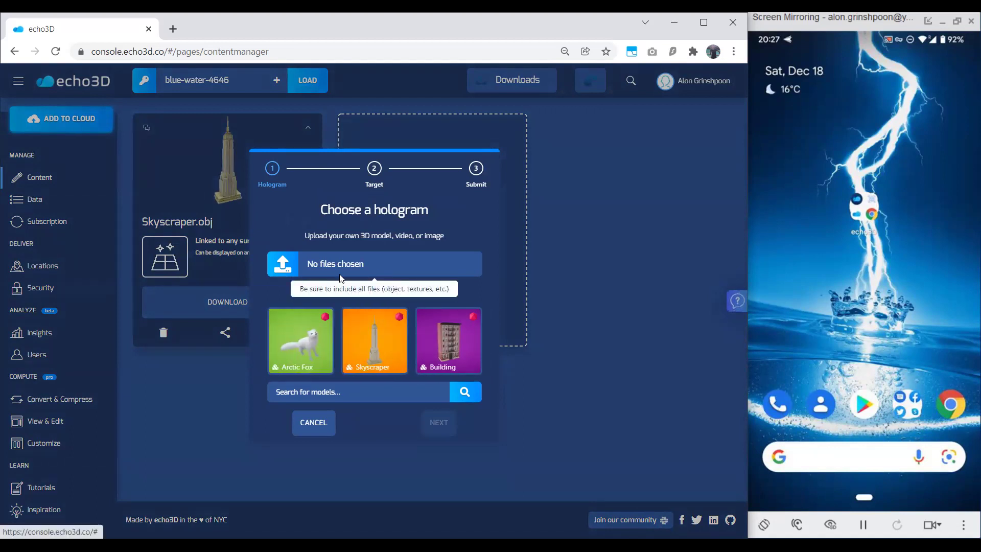
scroll(385, 171, down, 6)
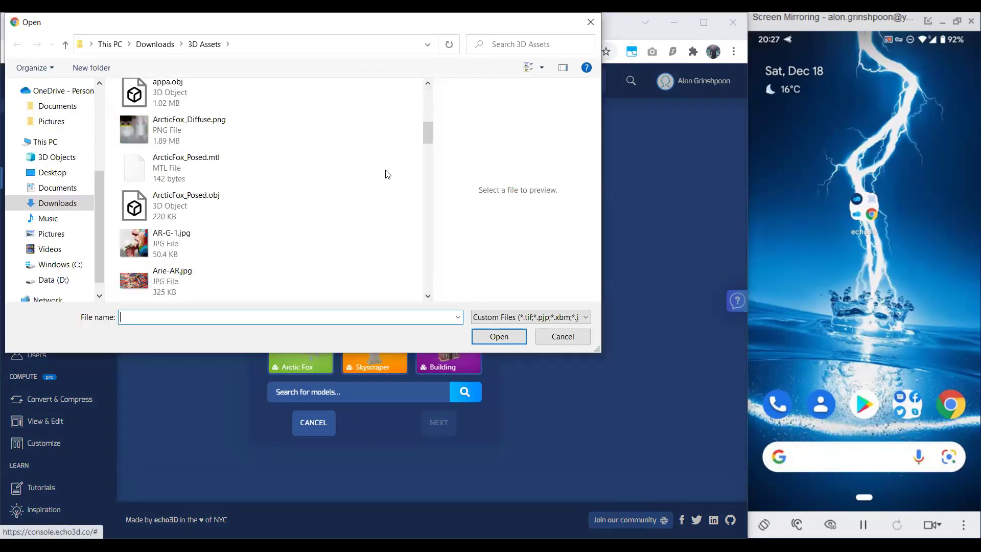
scroll(396, 200, down, 3)
click(249, 173)
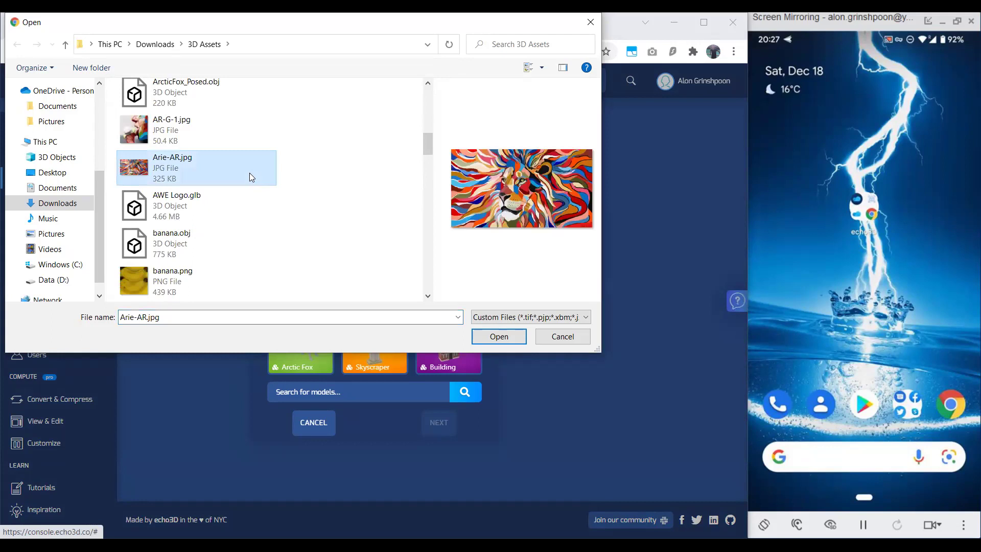
key(Return)
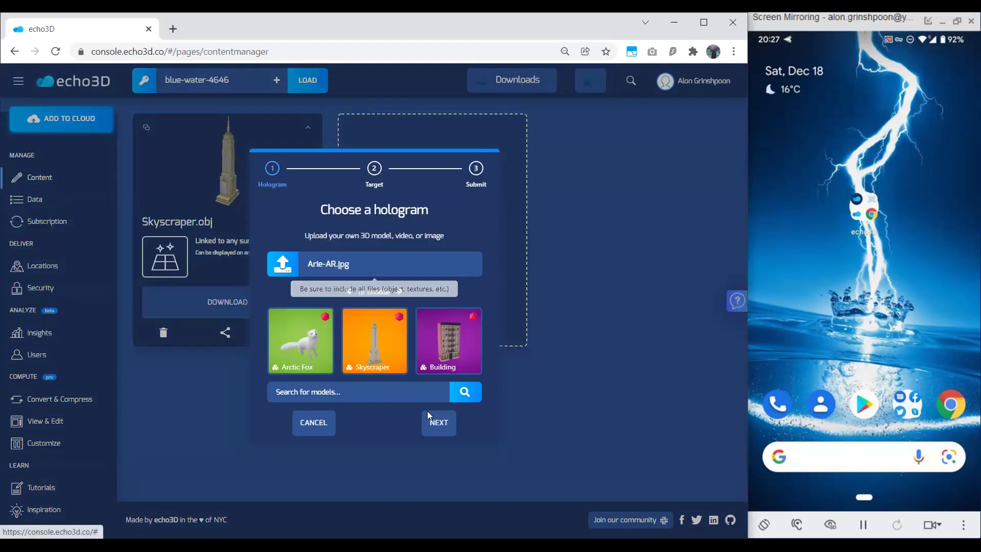
- Anchor the lion image to the specific location New York and finish adding it
click(437, 423)
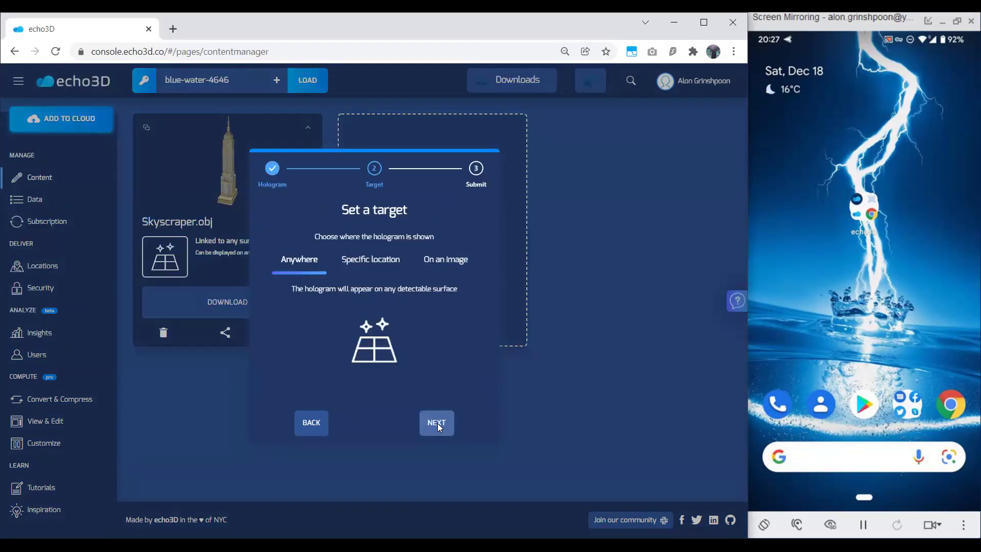
click(365, 260)
click(391, 313)
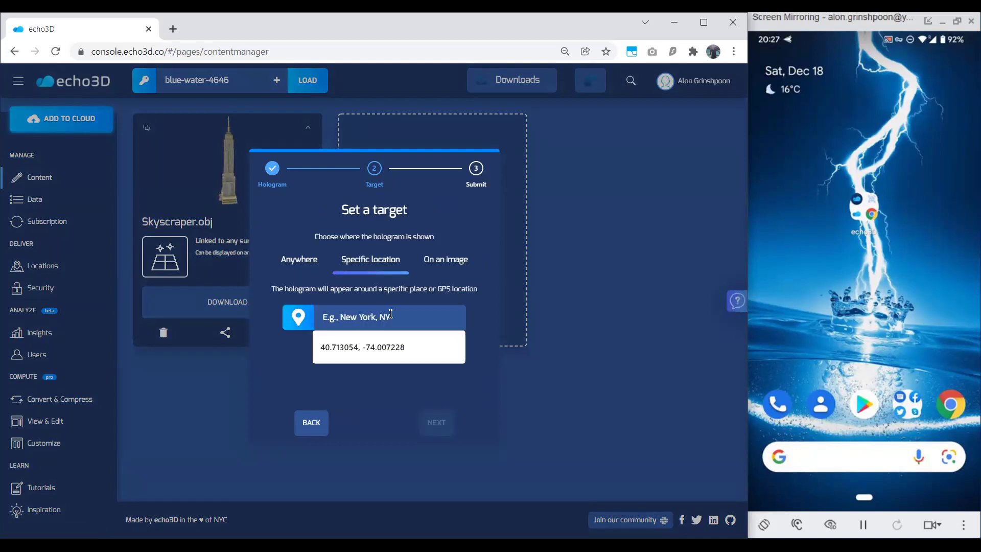
text(New York)
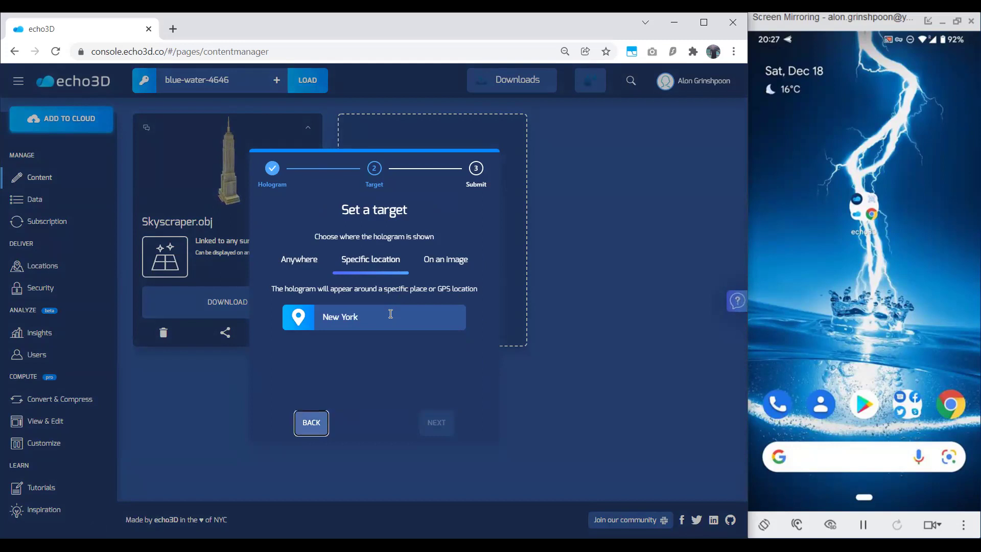
key(Return)
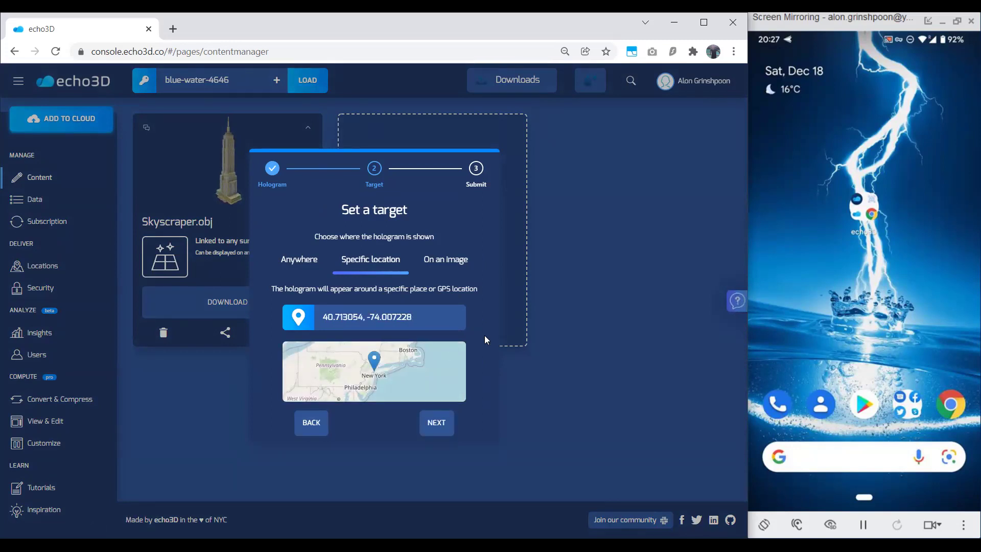
click(450, 424)
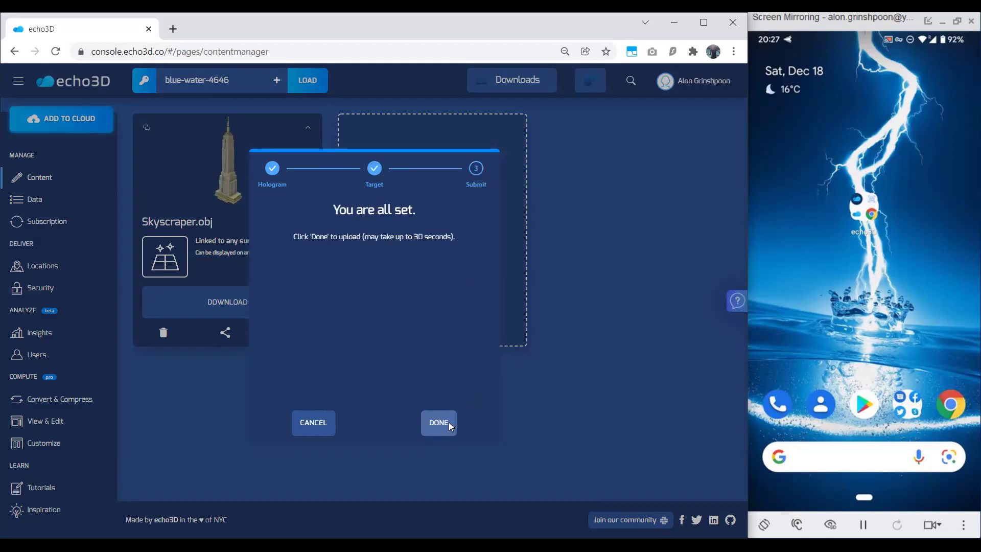
click(449, 424)
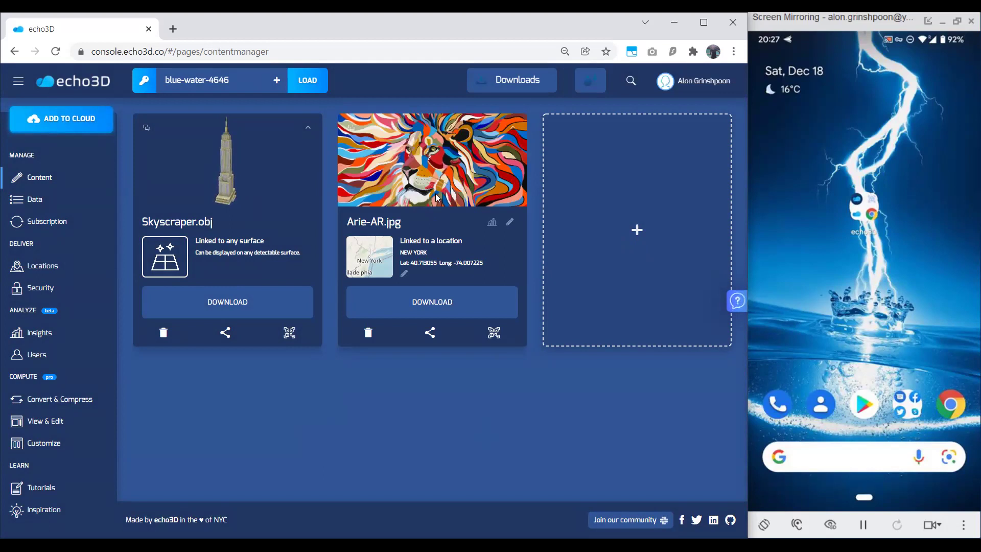
- Open the copied Arie-AR.jpg share link in a new tab, allow location, and rotate the 3D view
click(429, 336)
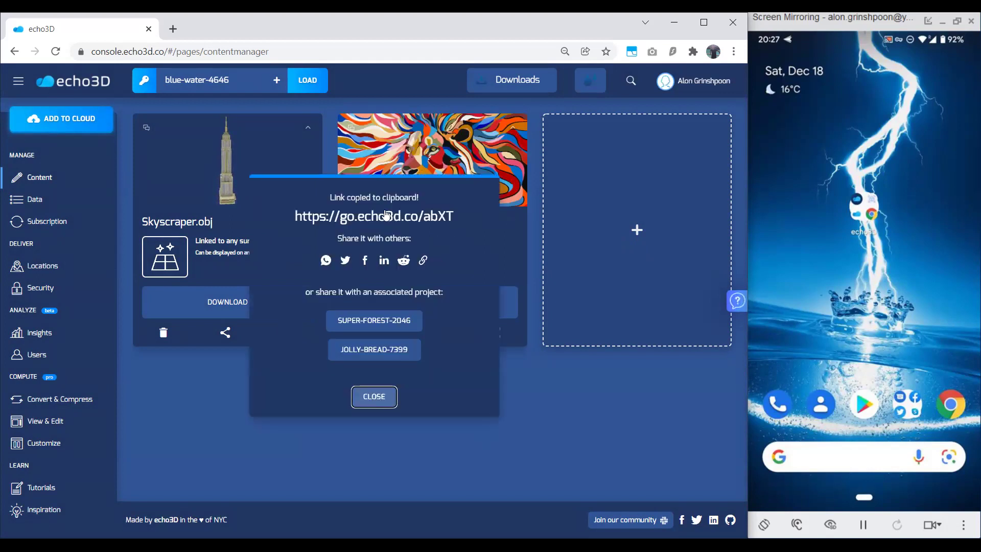
click(374, 397)
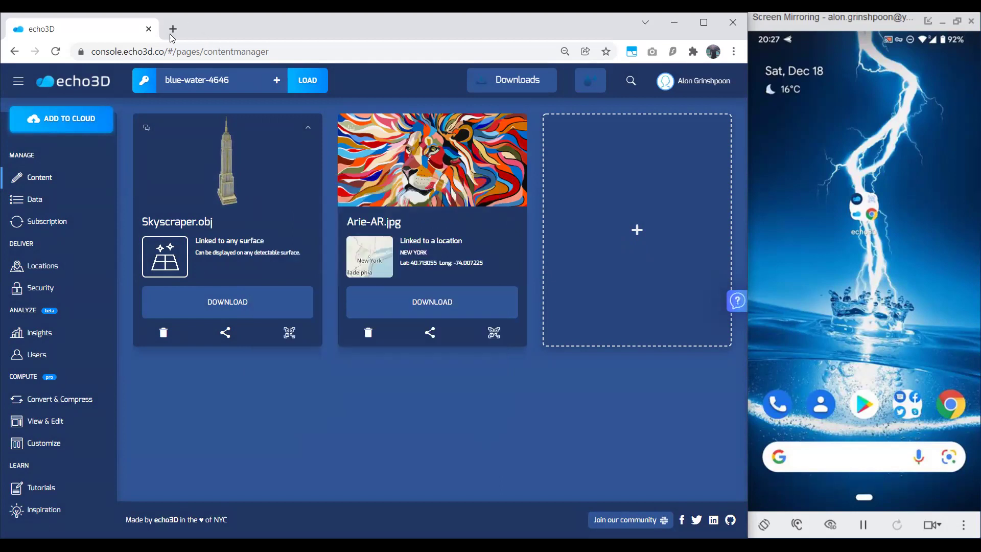
click(173, 28)
key(ctrl+v)
key(Return)
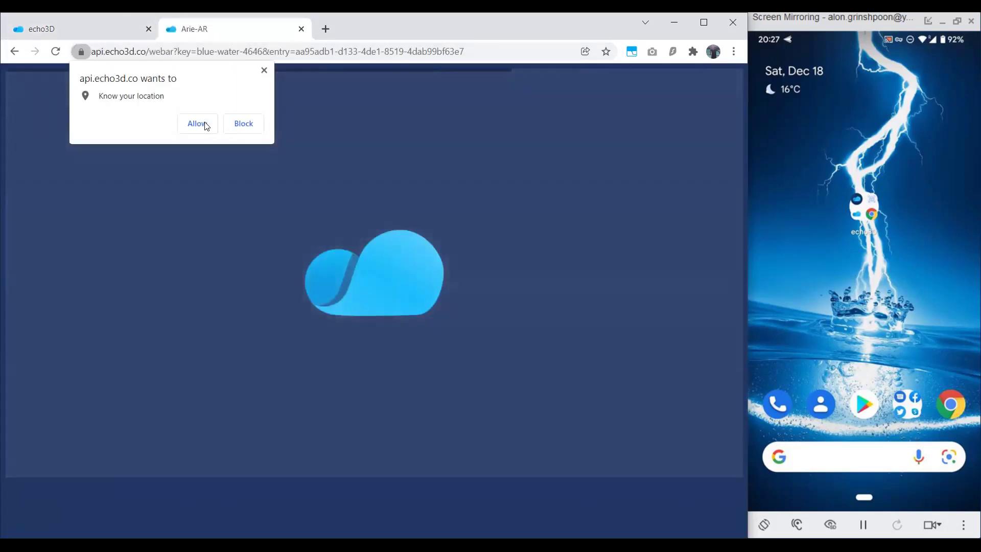
click(203, 125)
mouse_move(375, 226)
mouse_down()
mouse_move(306, 240)
mouse_move(200, 217)
mouse_move(328, 261)
mouse_move(422, 243)
mouse_move(306, 250)
mouse_move(372, 258)
mouse_up()
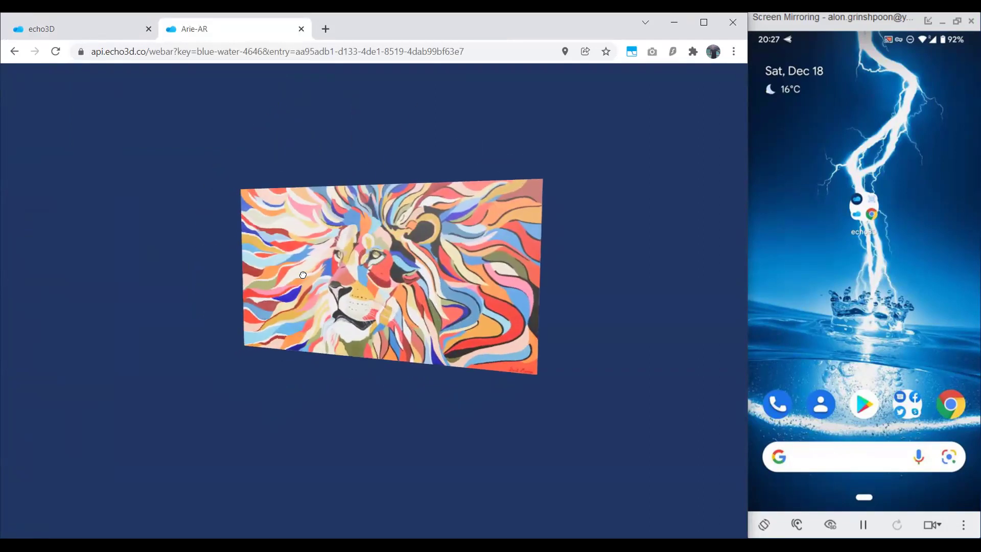
- Close the viewer tab, then view and close the Arie-AR.jpg wall-placement QR code
click(301, 29)
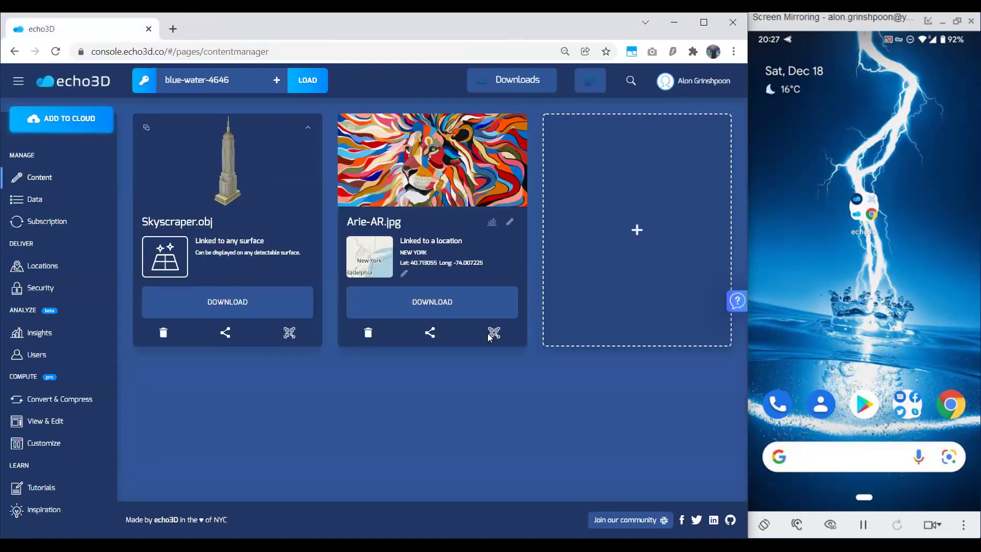
click(489, 333)
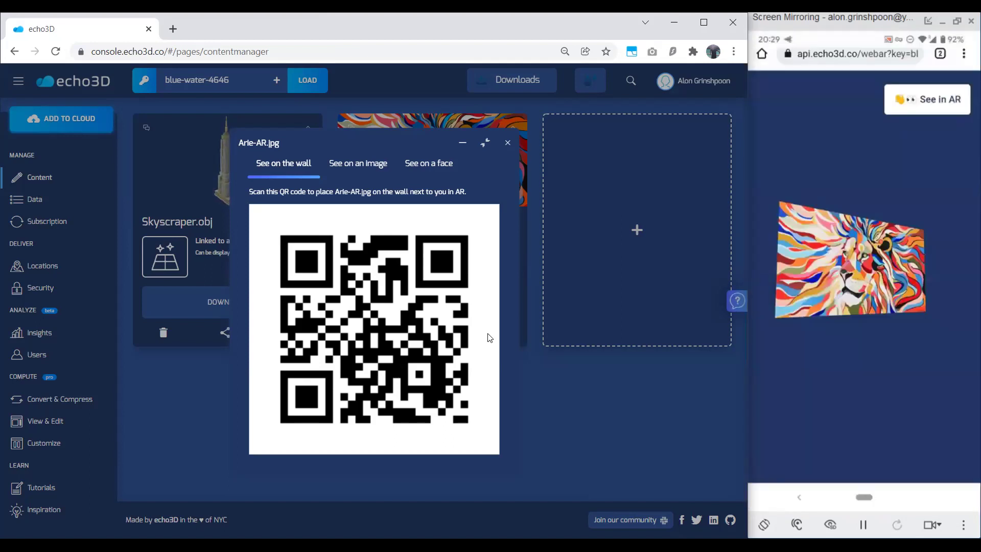
click(507, 143)
click(590, 187)
- Choose big_buck_bunny.mp4 as the new content file and continue to targeting
click(422, 266)
scroll(237, 259, down, 2)
scroll(236, 260, down, 2)
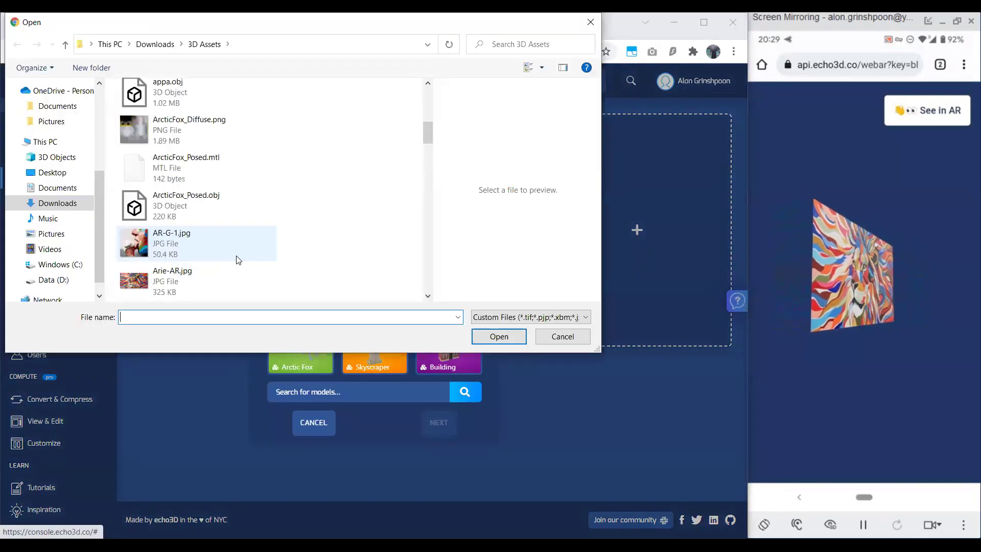
scroll(234, 208, down, 4)
click(235, 208)
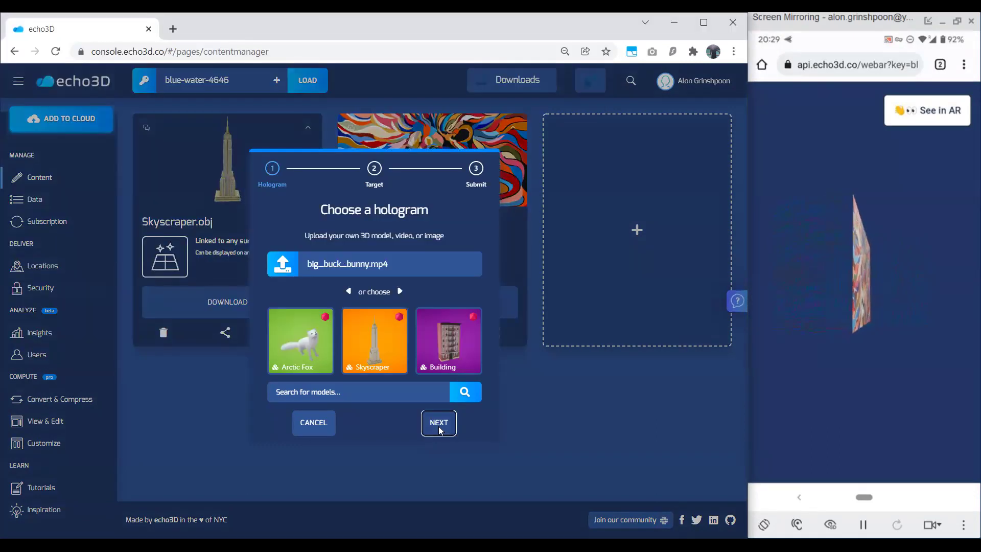
click(438, 423)
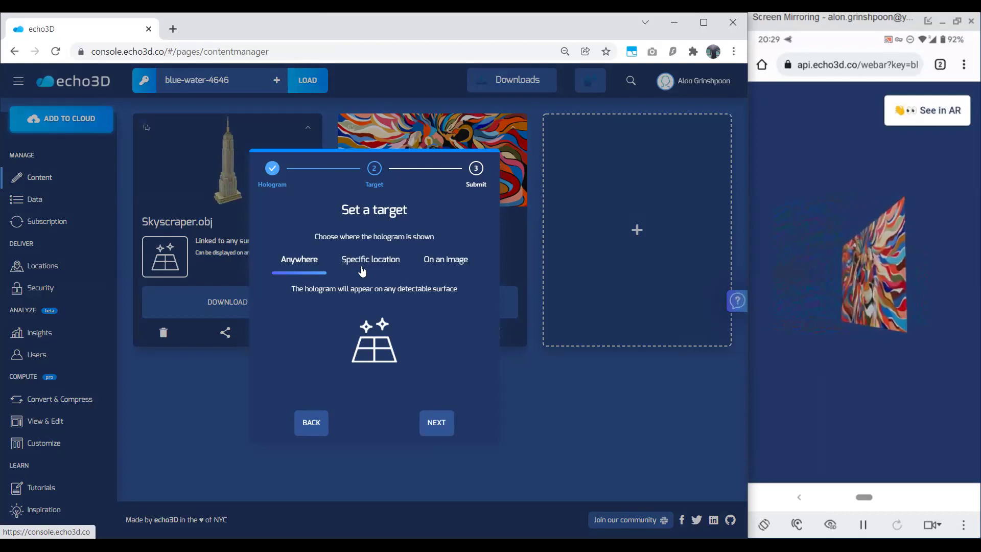
- Set the video to appear on the air.png image and finish adding it
click(436, 265)
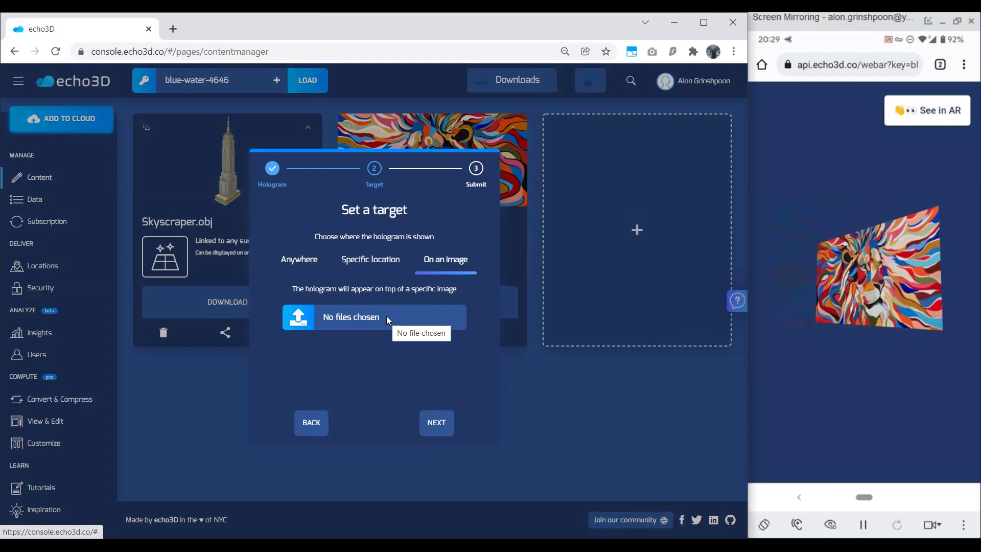
click(386, 316)
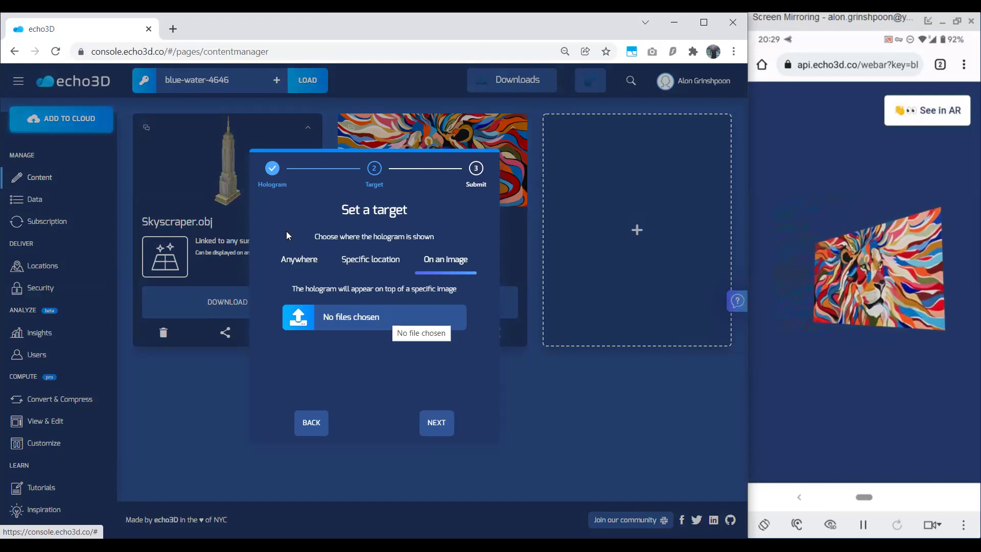
click(185, 171)
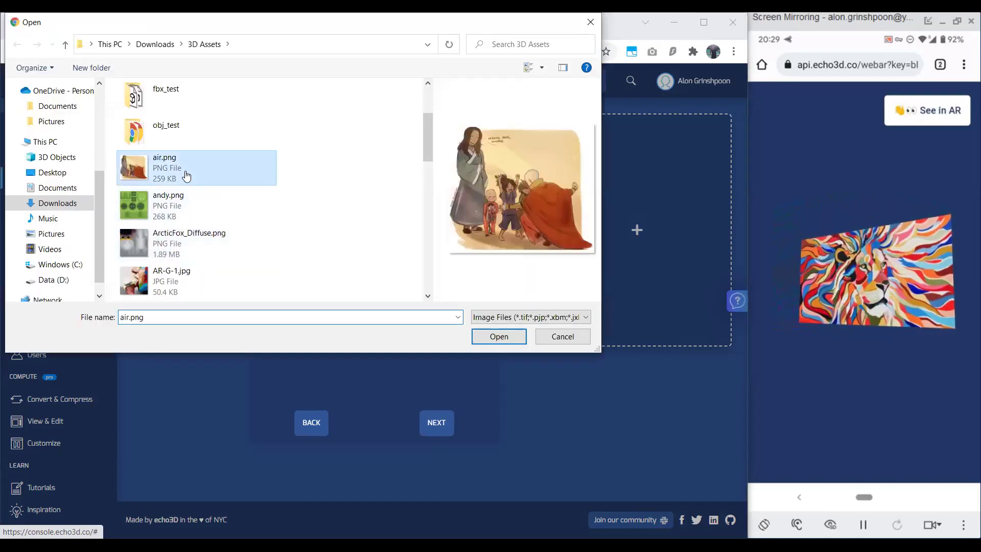
double_click(185, 171)
click(437, 422)
click(438, 428)
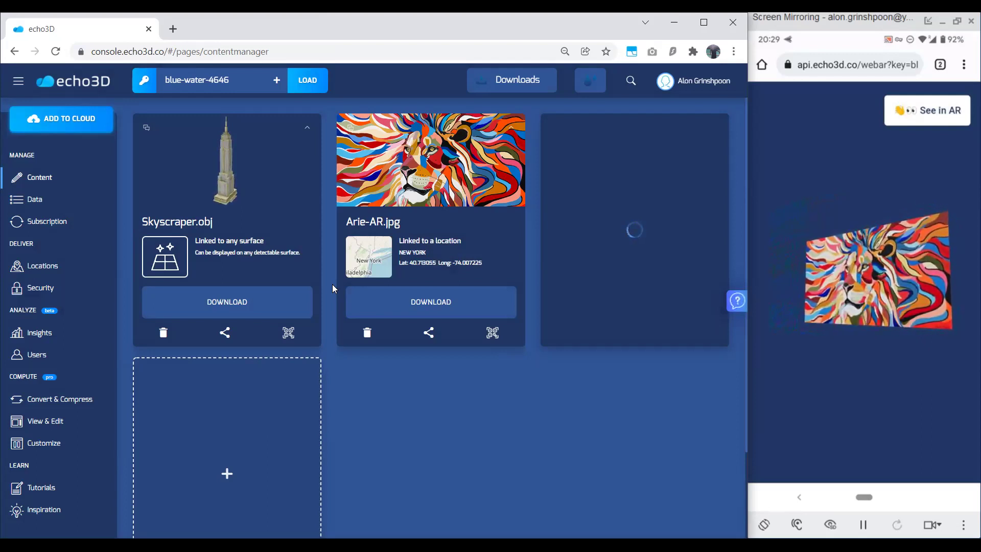
- Add the Arctic Fox sample model with a specific location of 'Canada' and finish
click(295, 462)
click(324, 368)
click(426, 418)
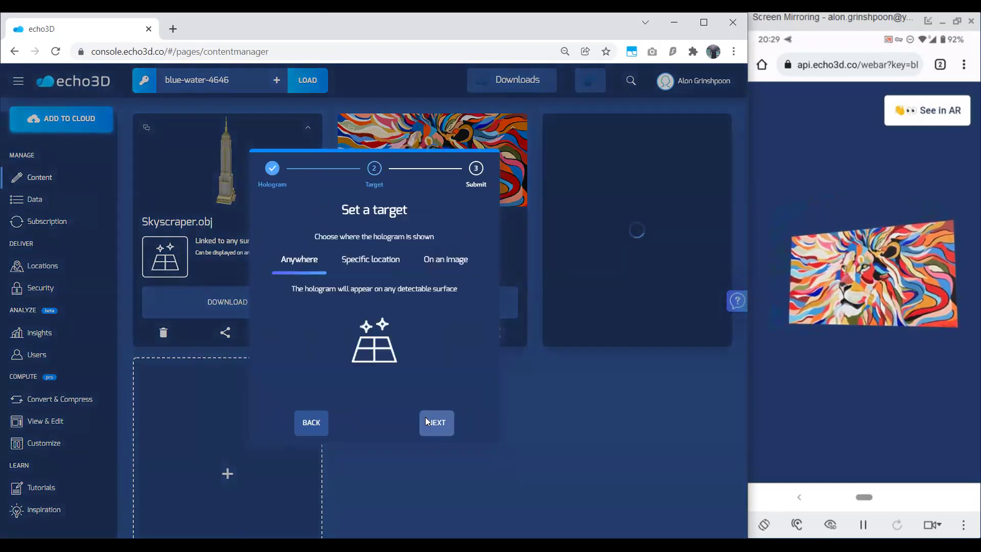
click(362, 263)
click(378, 317)
text(Canada)
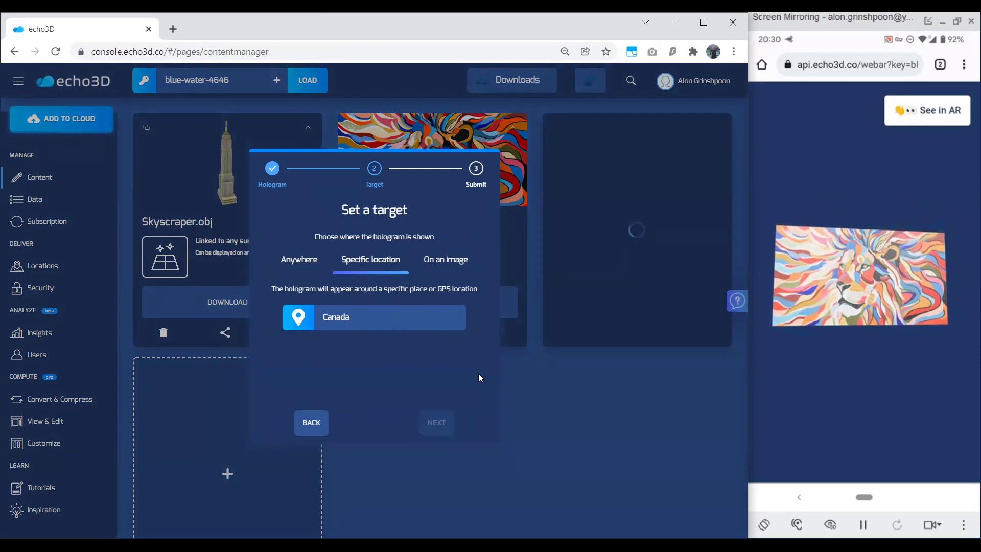
click(442, 423)
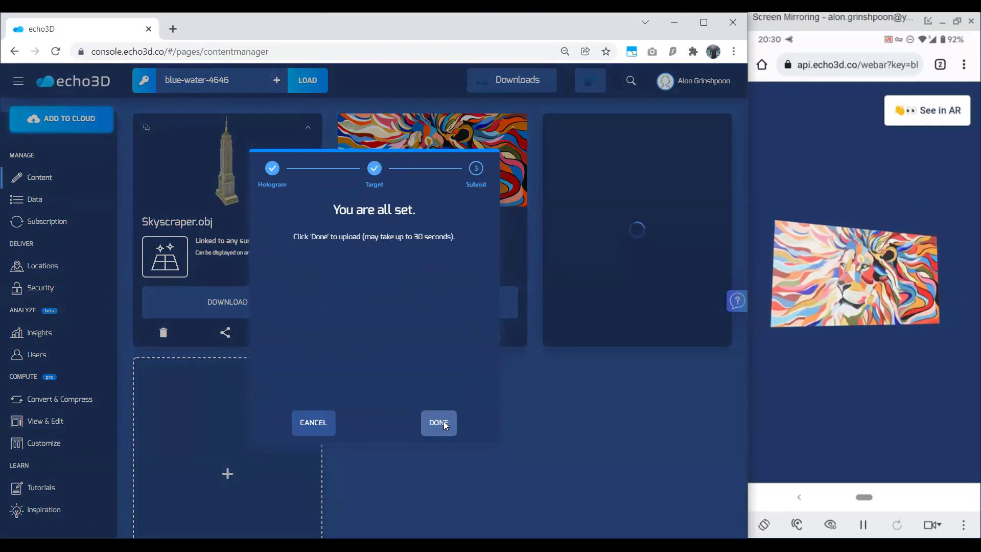
click(445, 423)
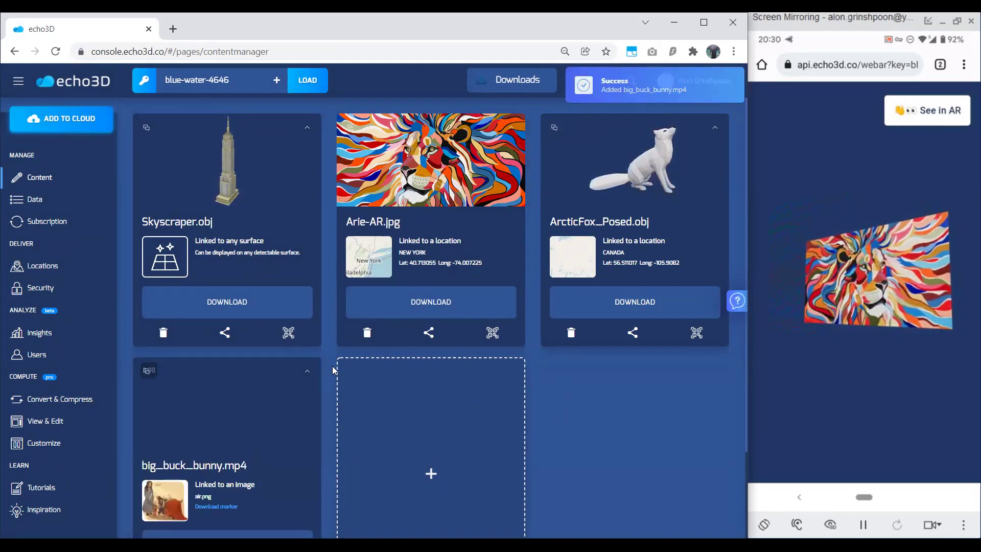
- Find the big_buck_bunny.mp4 card and show its image-overlay QR code
scroll(333, 369, down, 1)
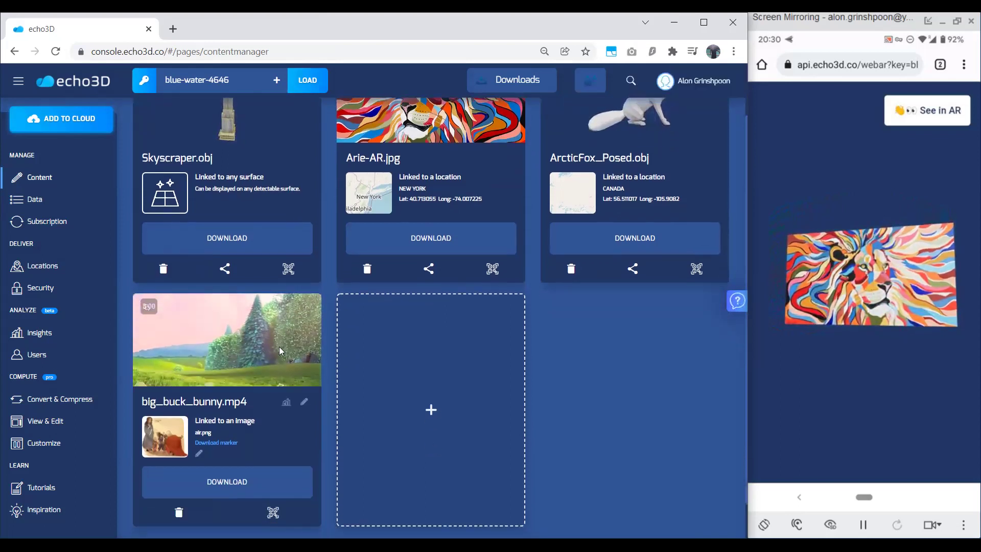
scroll(305, 344, up, 1)
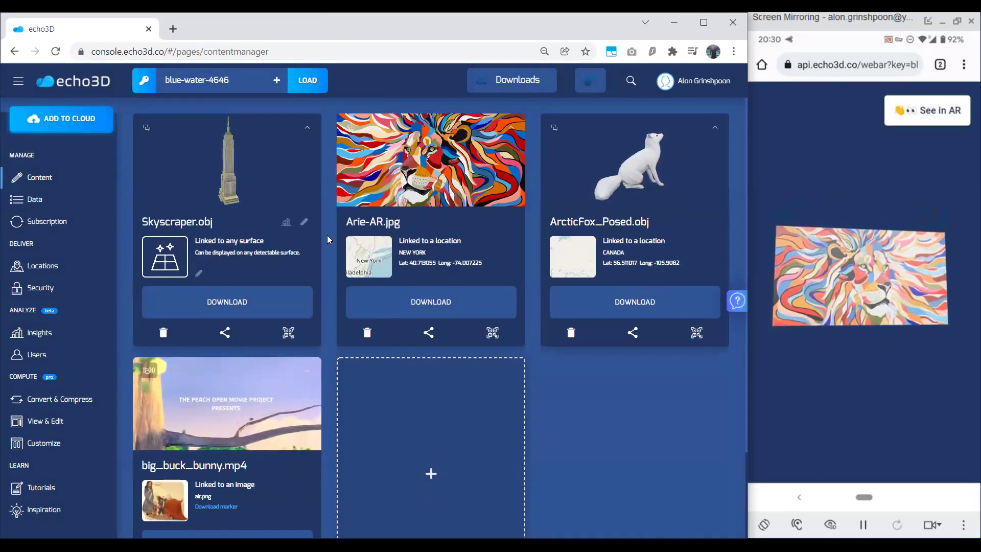
scroll(342, 304, down, 2)
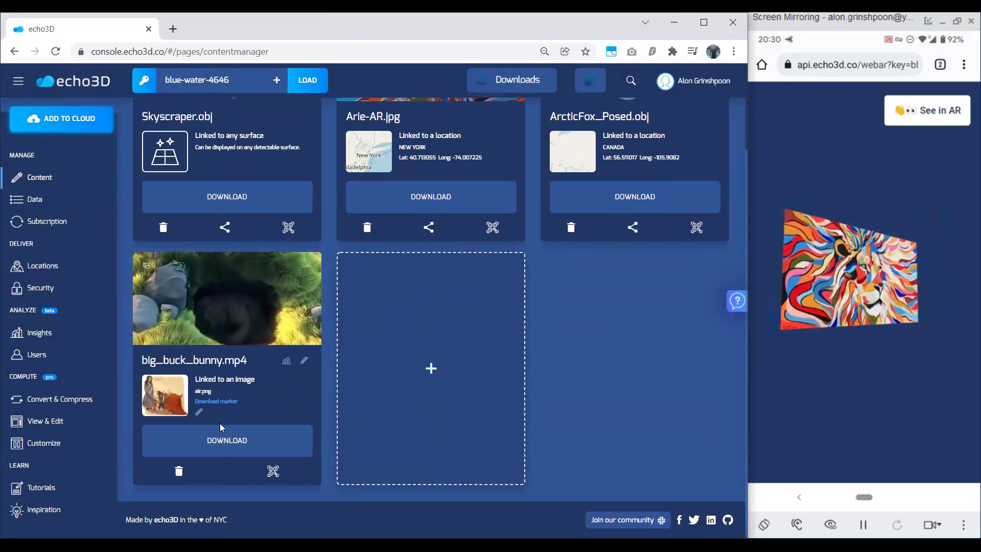
click(272, 470)
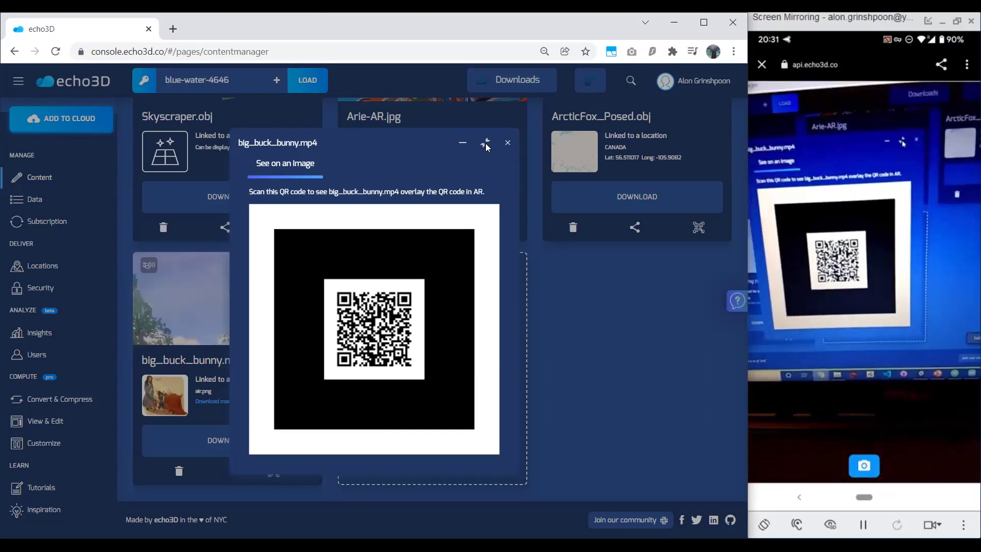
- Minimize the bunny QR code, preview the air.png marker image, then close both dialogs
click(488, 141)
click(178, 399)
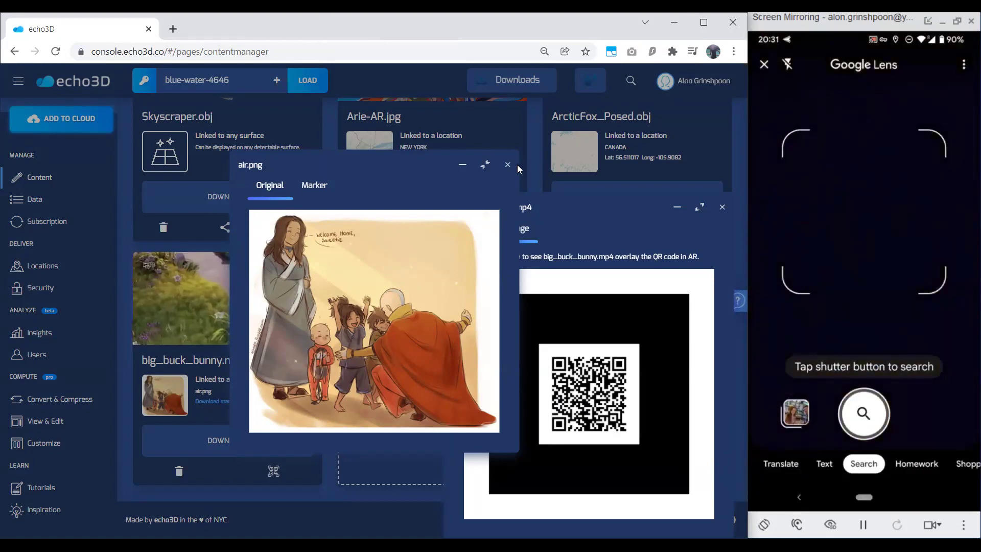
click(508, 165)
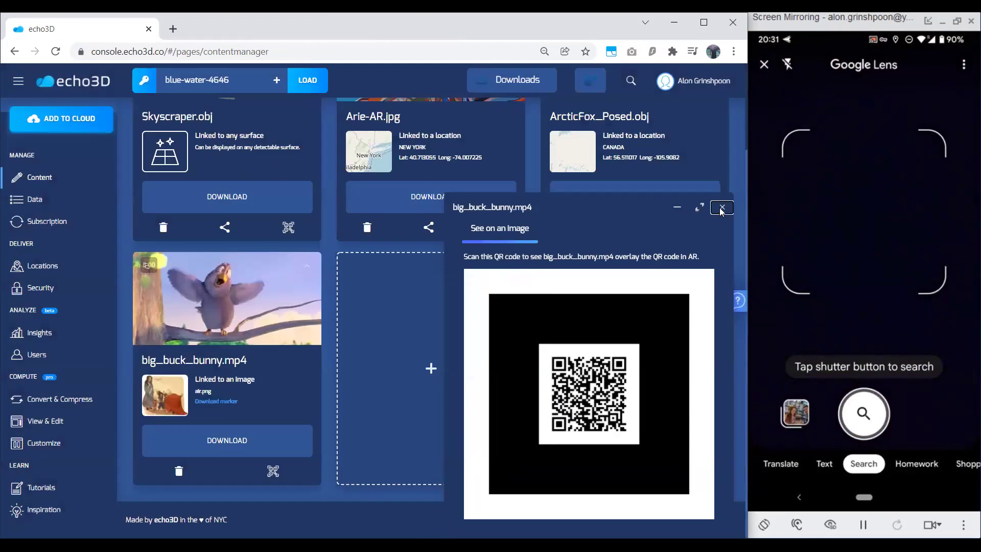
click(721, 208)
scroll(568, 350, up, 2)
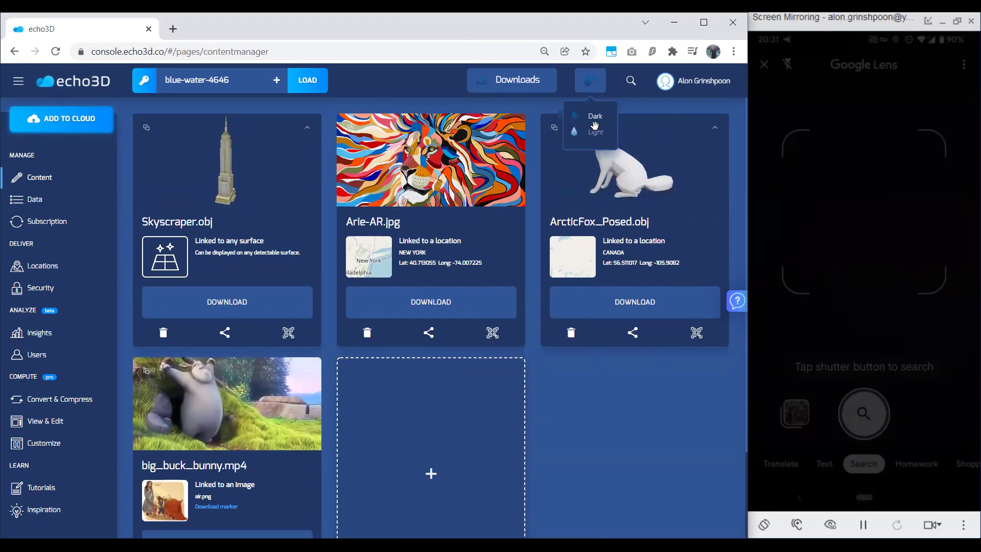
- Switch the console colour theme to Dark
click(592, 87)
click(592, 90)
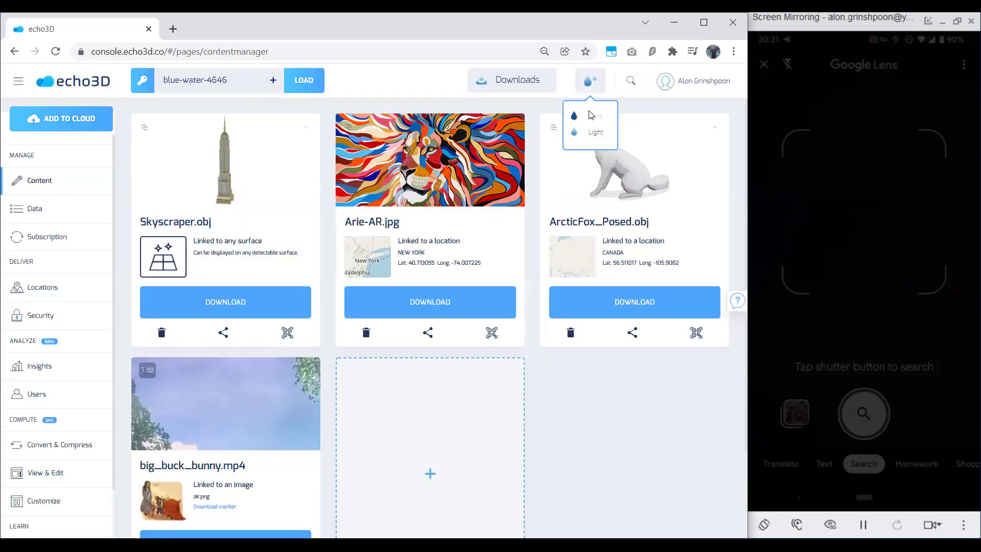
click(590, 115)
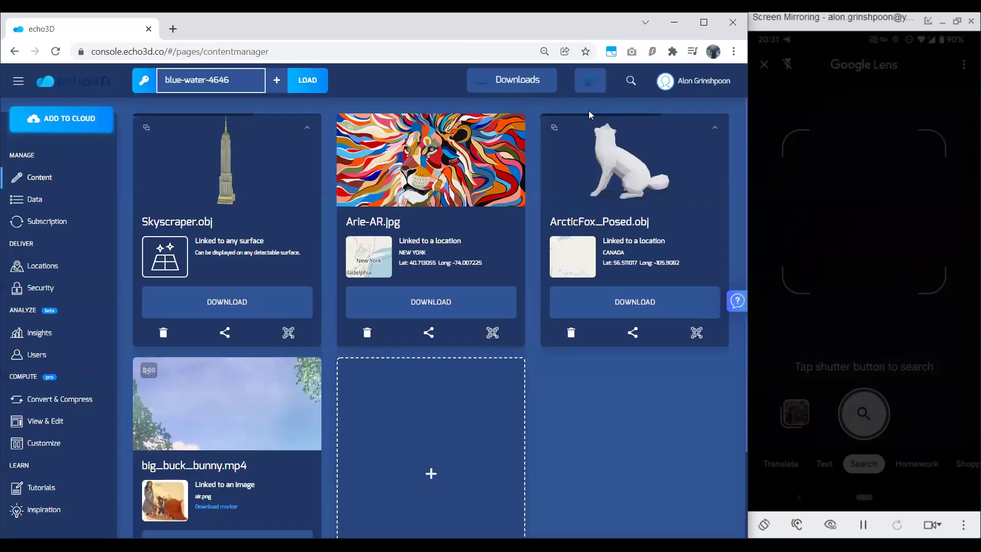
- From the Need help? panel, open the echo3D documentation and GitHub page in new tabs
click(734, 307)
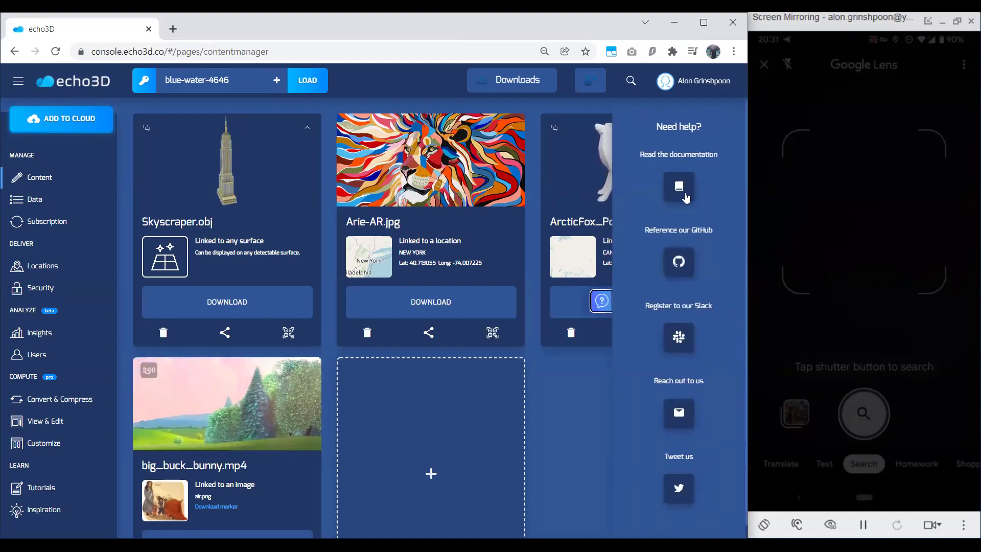
click(684, 193)
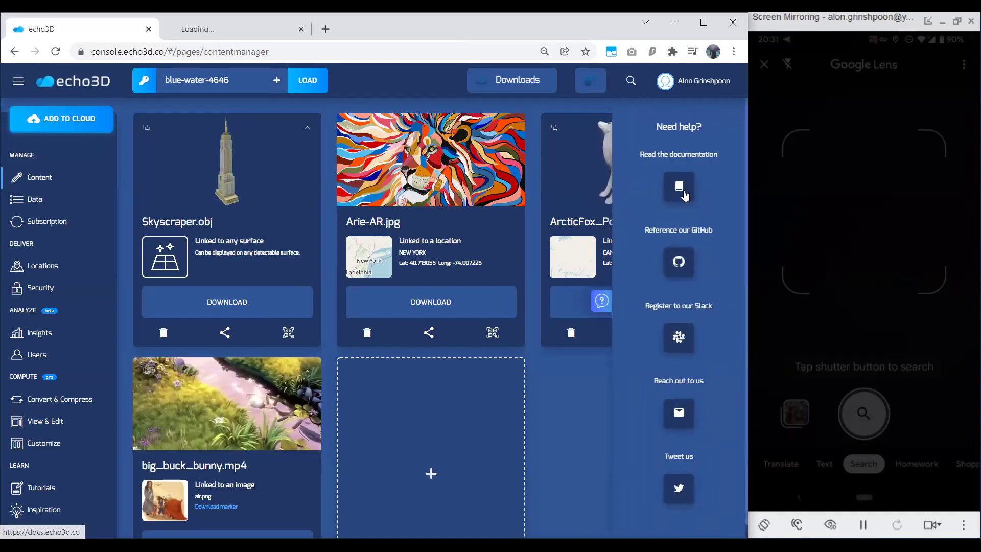
click(689, 258)
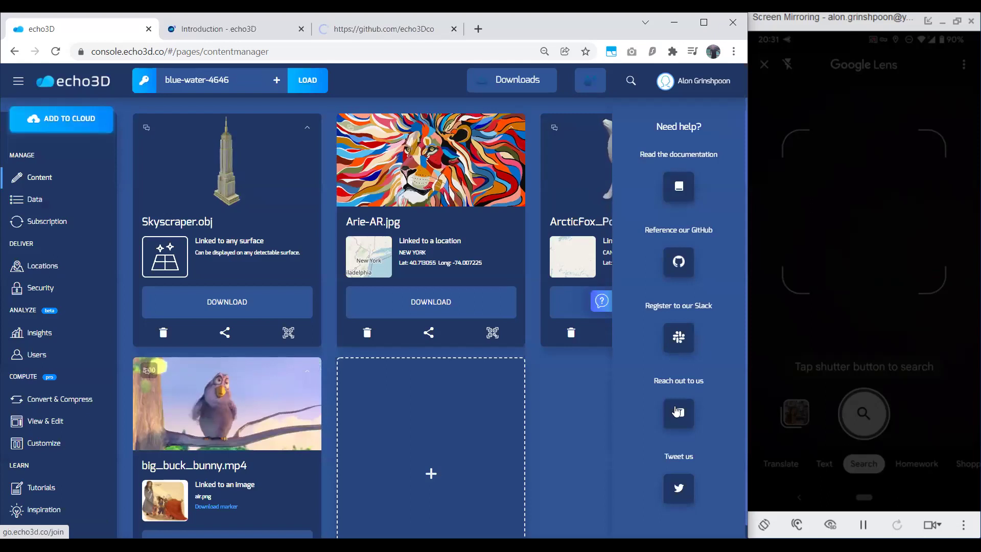
- View the Introduction - echo3D docs page at 90% zoom, scroll it, then close its tab
click(241, 32)
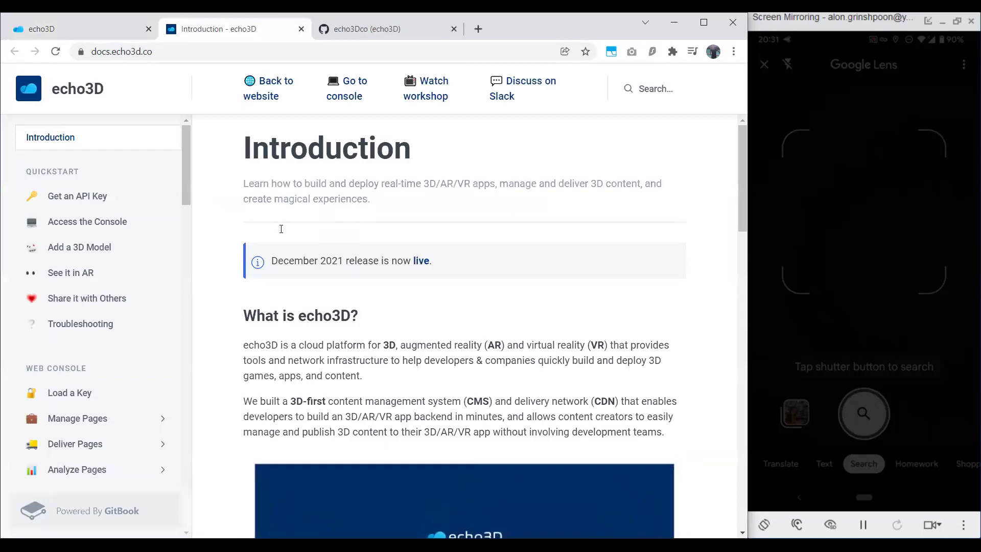
key(ctrl+minus)
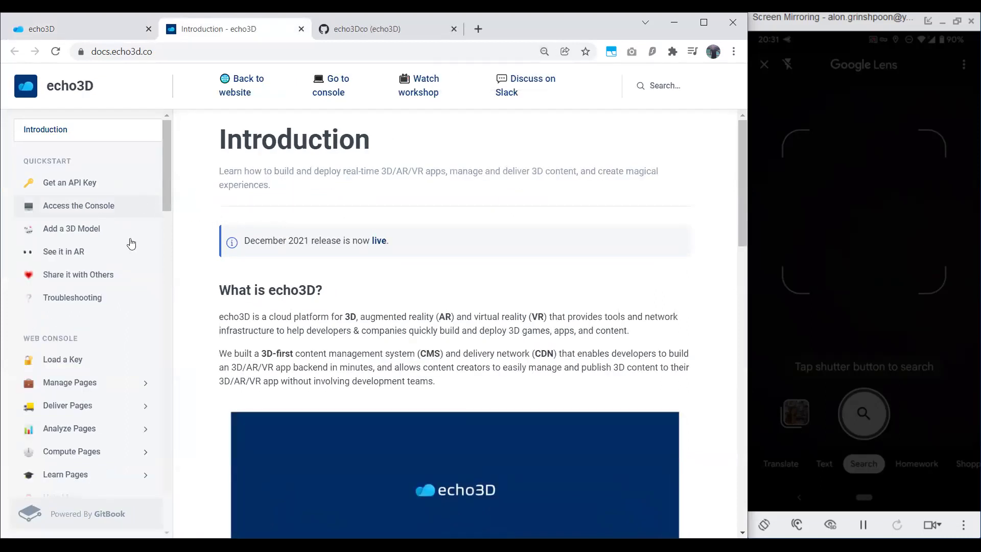
scroll(252, 261, down, 7)
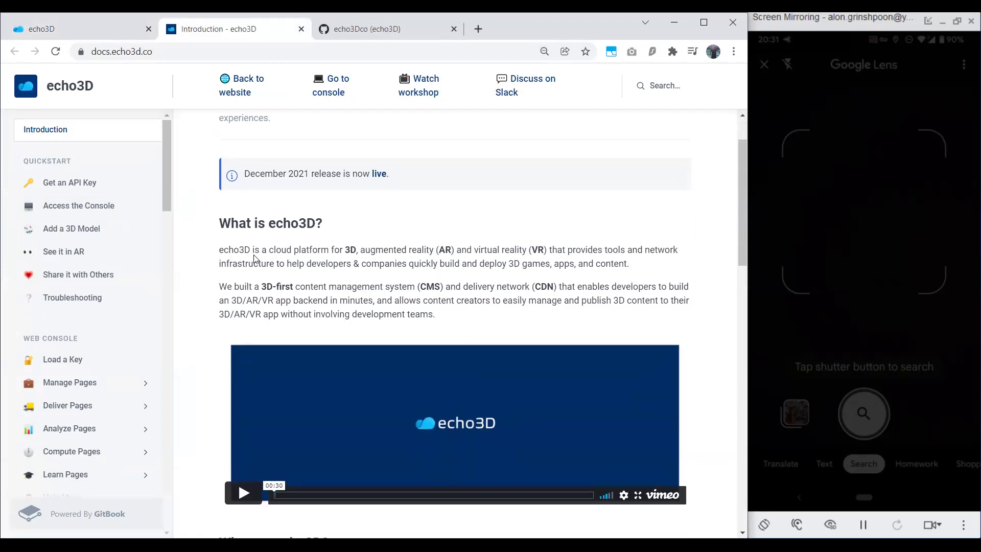
scroll(253, 148, down, 1)
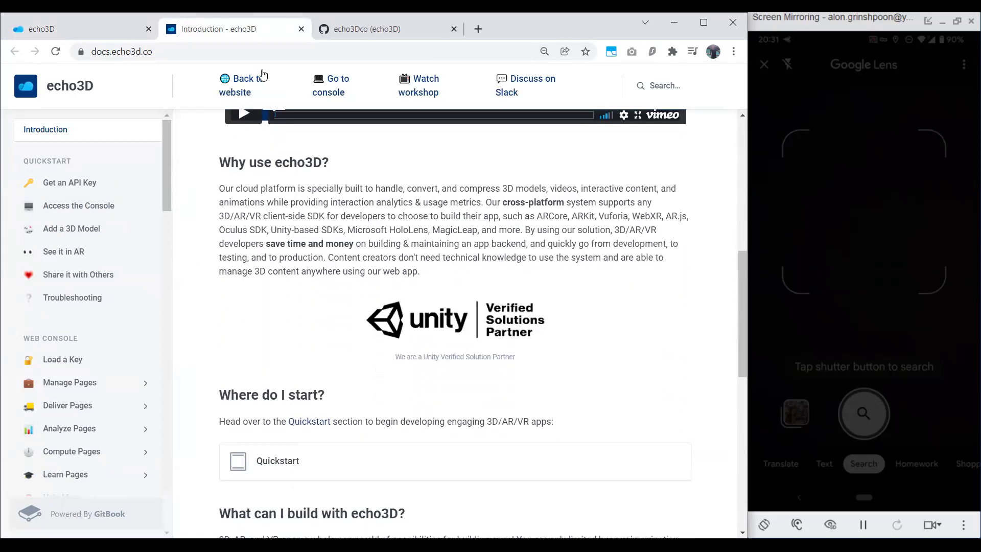
click(301, 29)
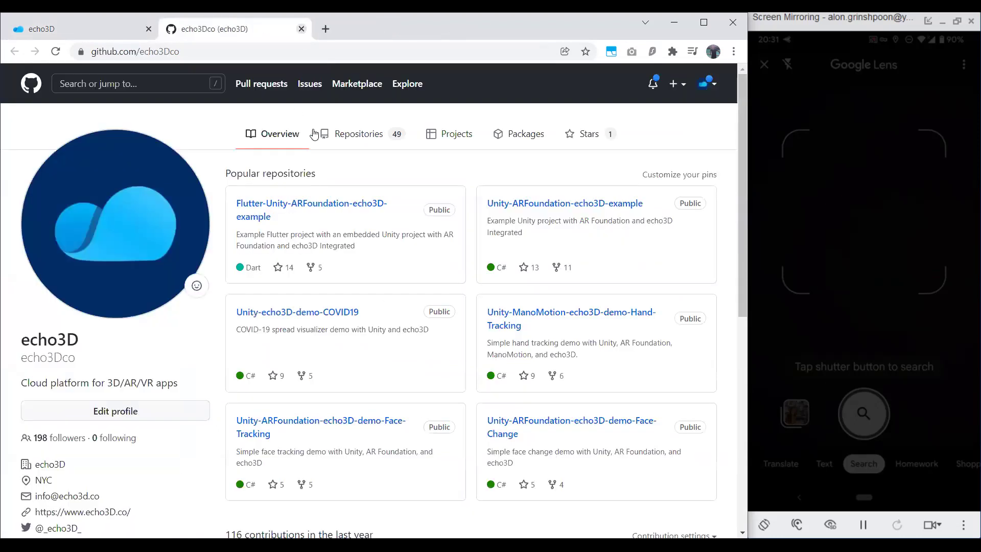
- From the repository list, open the Car-Racing, Freaky-Museum and Remote-Work demos in background tabs
click(346, 135)
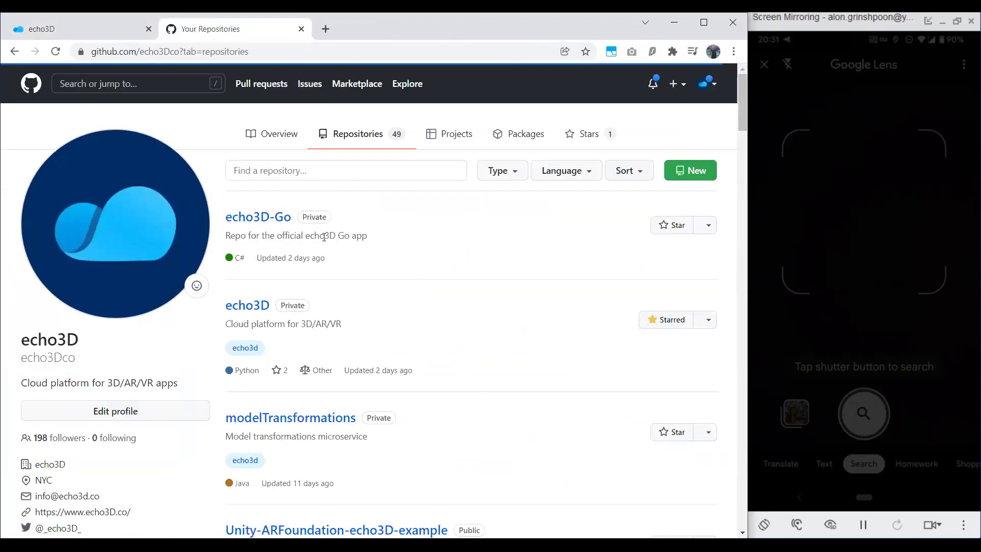
scroll(324, 236, down, 7)
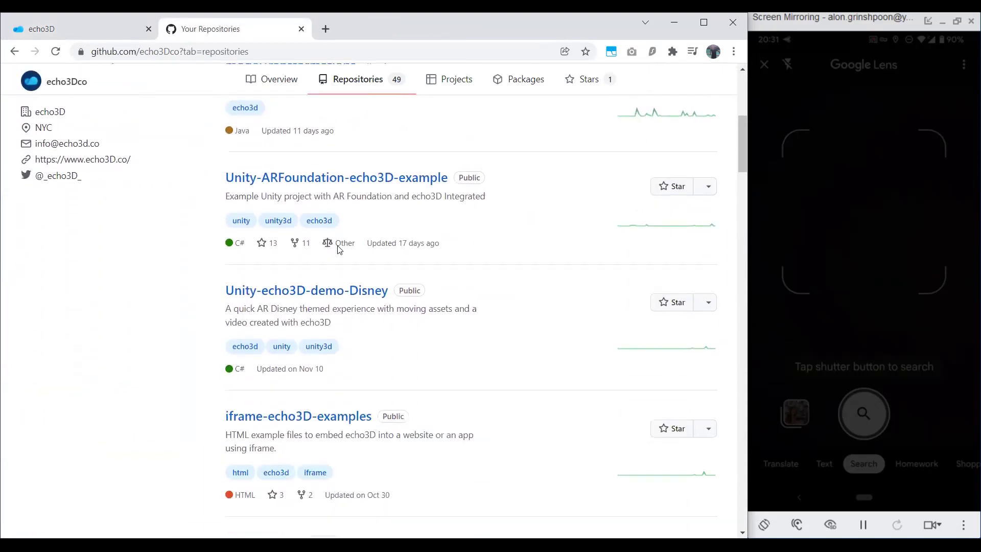
scroll(351, 263, down, 4)
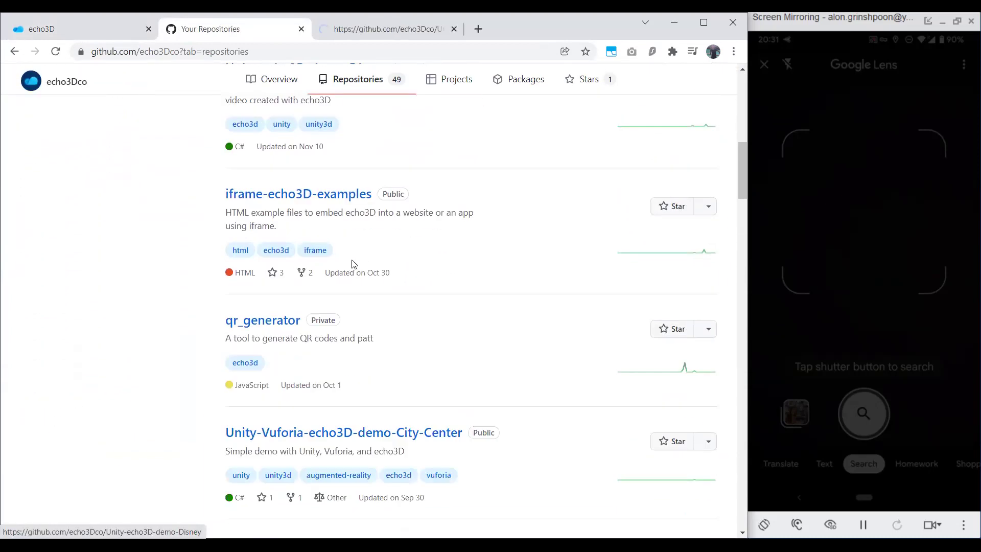
scroll(383, 358, down, 4)
scroll(404, 371, down, 3)
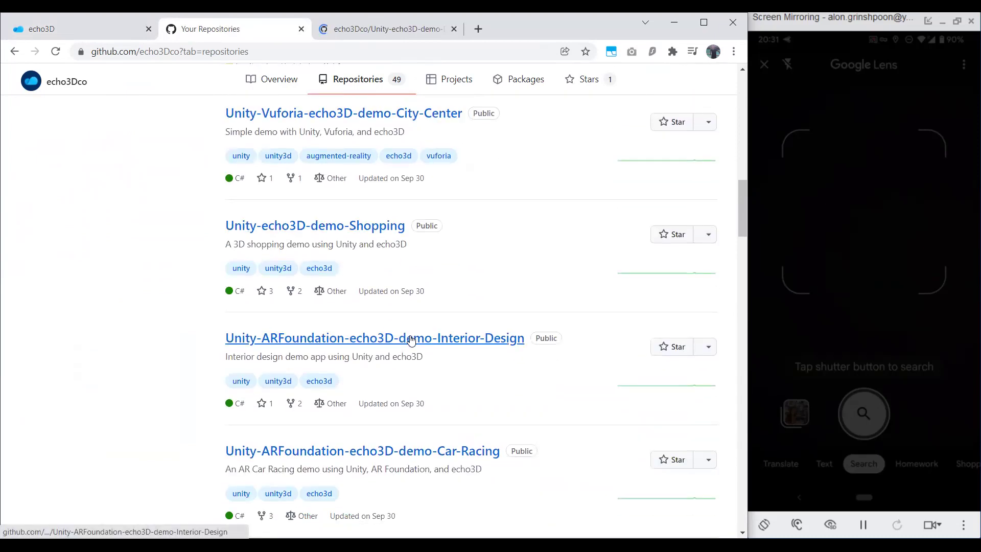
middle_click(436, 448)
scroll(441, 418, down, 5)
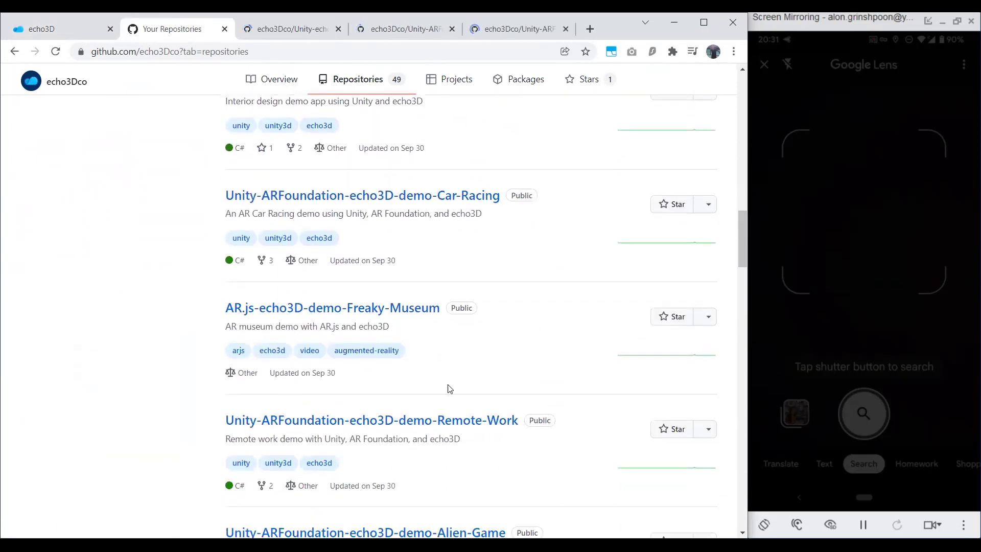
middle_click(429, 309)
scroll(455, 342, down, 3)
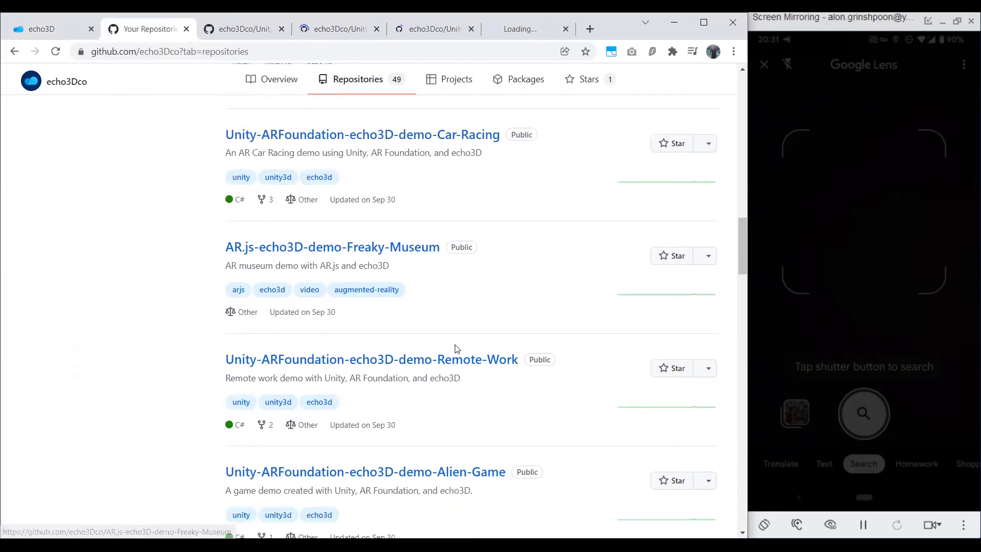
middle_click(494, 290)
scroll(495, 301, down, 5)
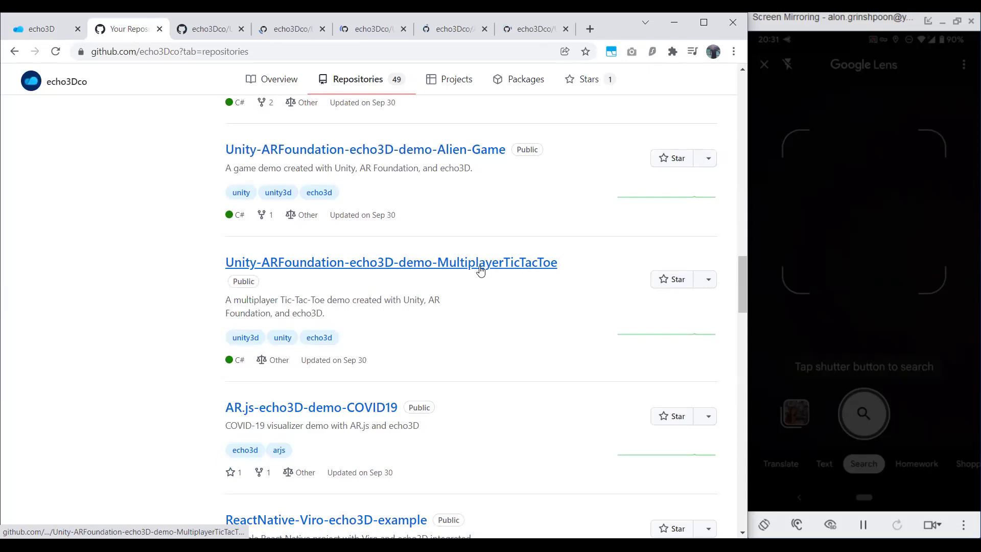
- Also open the COVID19, Solar-System and Election demo repositories in background tabs
scroll(362, 378, down, 4)
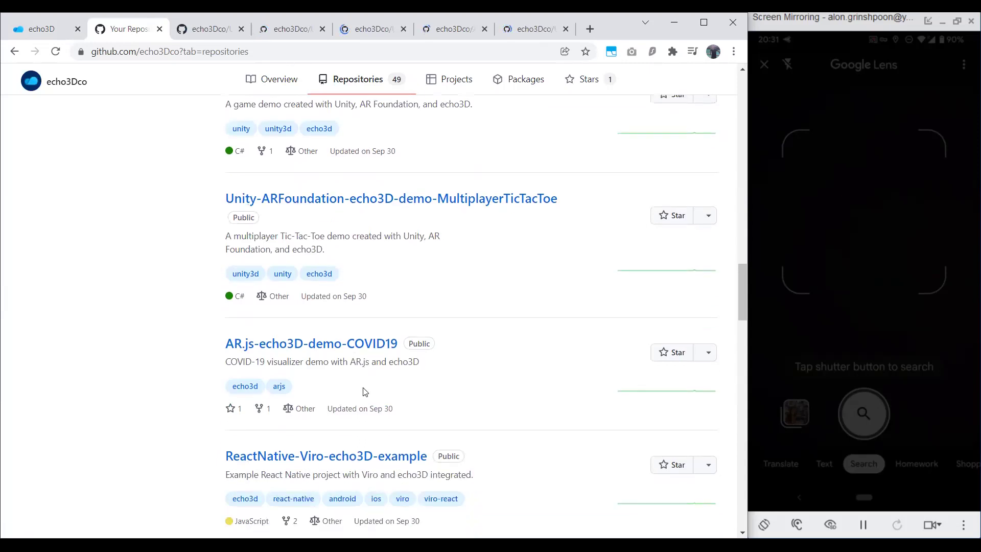
scroll(377, 339, down, 3)
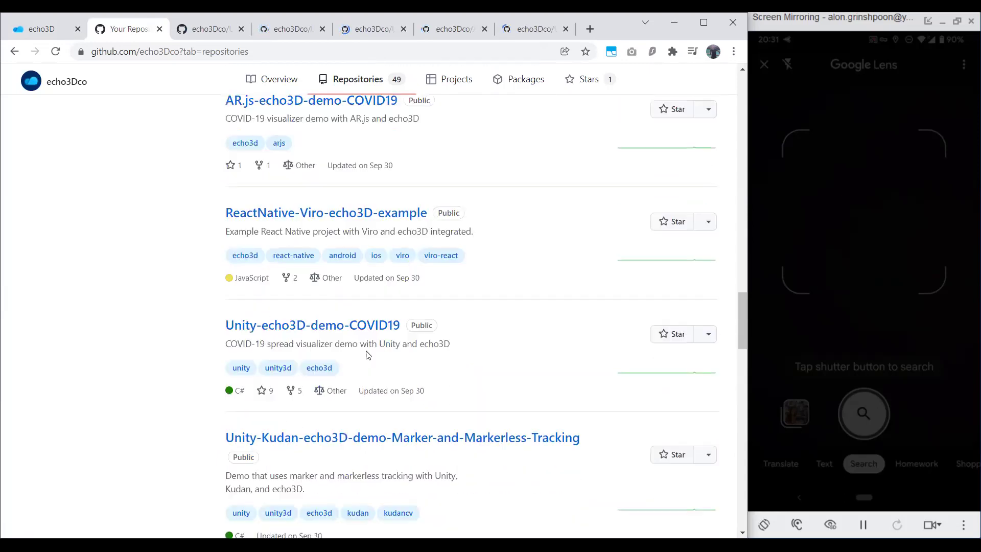
middle_click(358, 316)
scroll(419, 339, down, 2)
scroll(420, 338, down, 6)
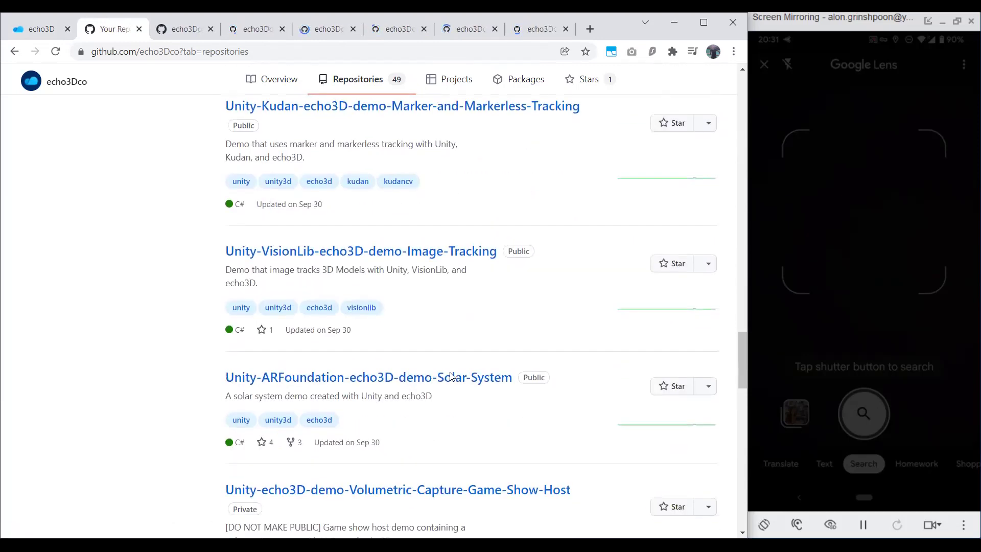
middle_click(488, 314)
scroll(486, 327, down, 10)
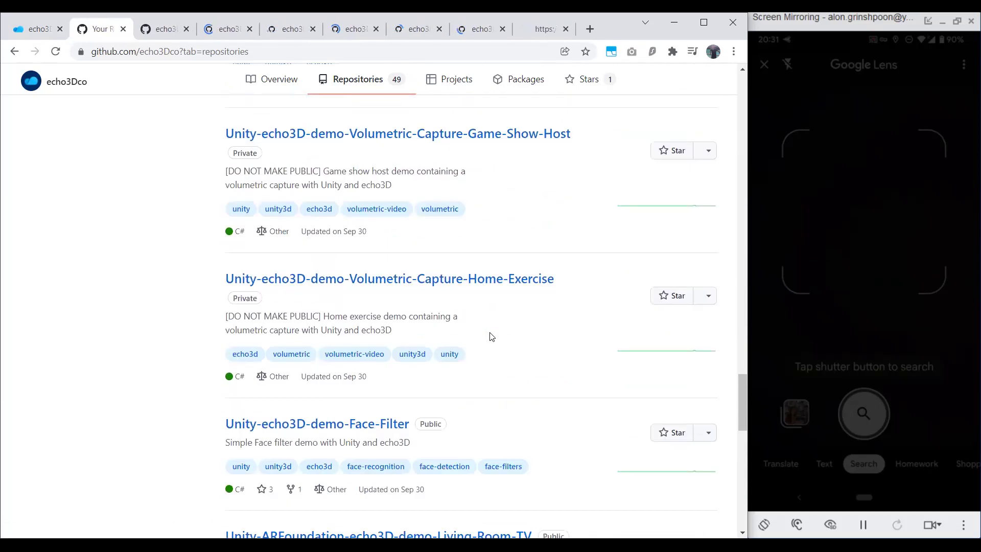
scroll(460, 327, down, 3)
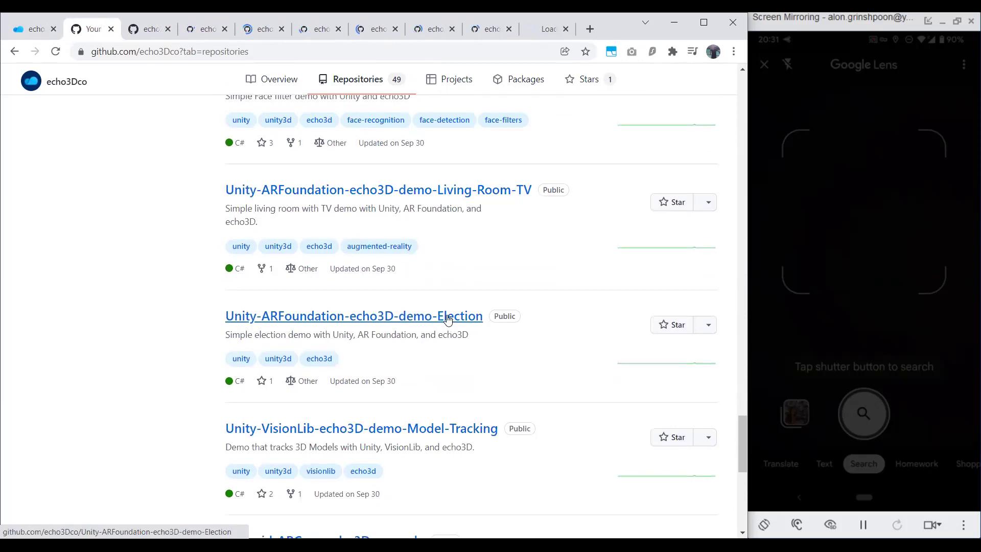
middle_click(445, 315)
scroll(388, 347, down, 3)
scroll(386, 348, down, 5)
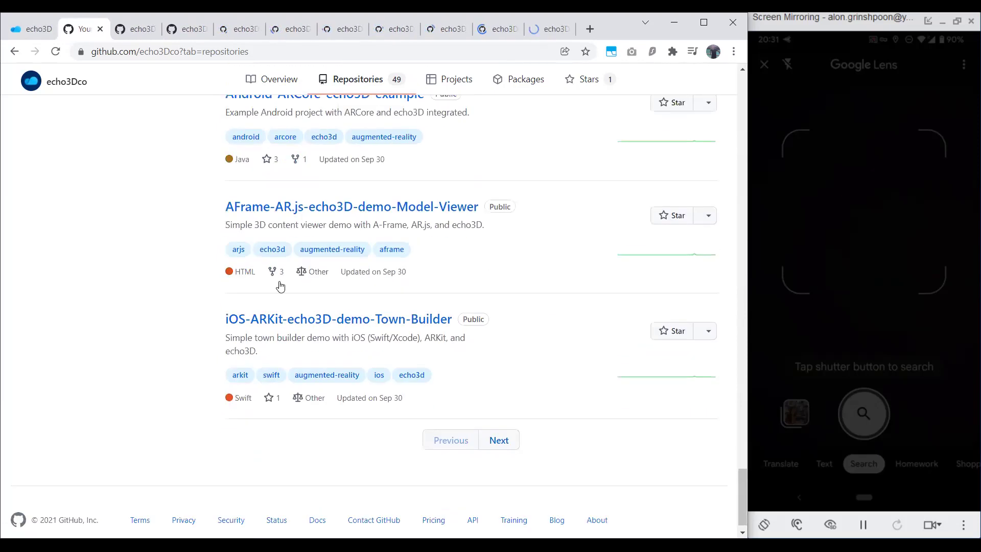
- Close the repository list, scroll through the Disney demo README, and close it
click(100, 28)
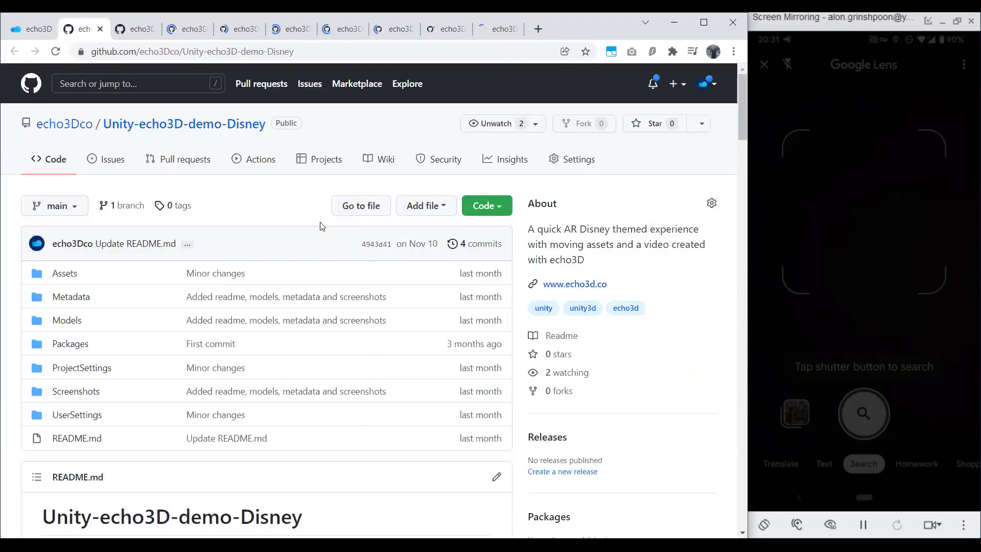
scroll(321, 226, down, 3)
scroll(321, 226, down, 15)
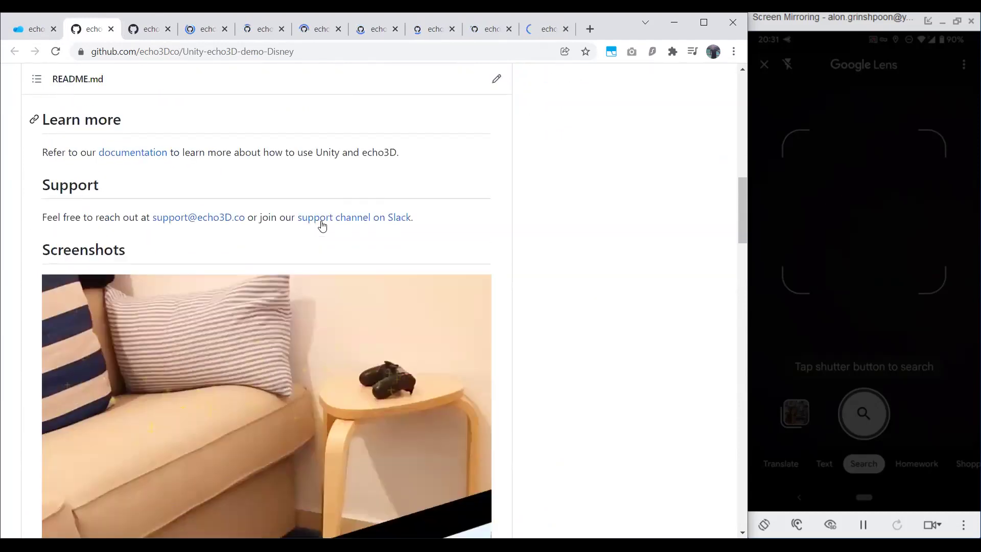
scroll(300, 226, down, 4)
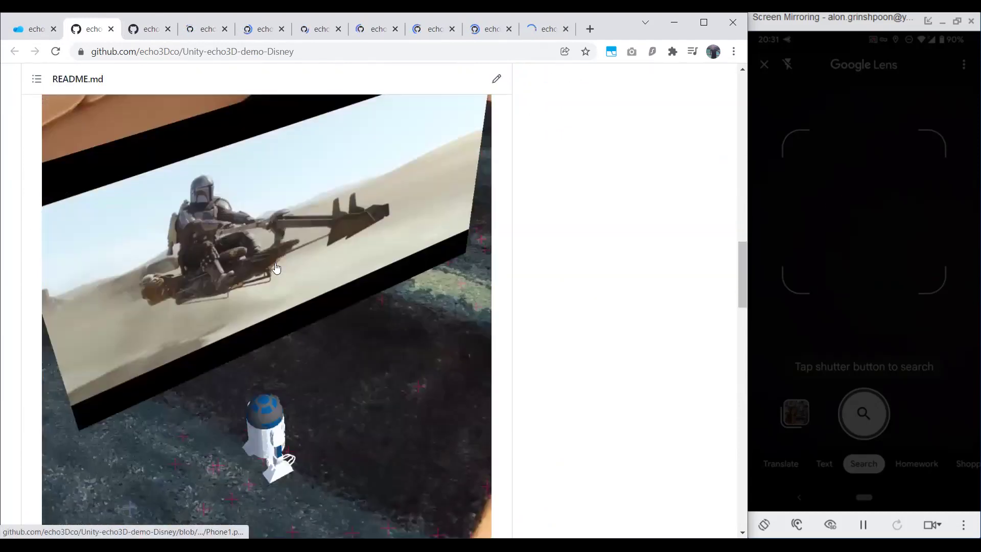
scroll(271, 230, down, 7)
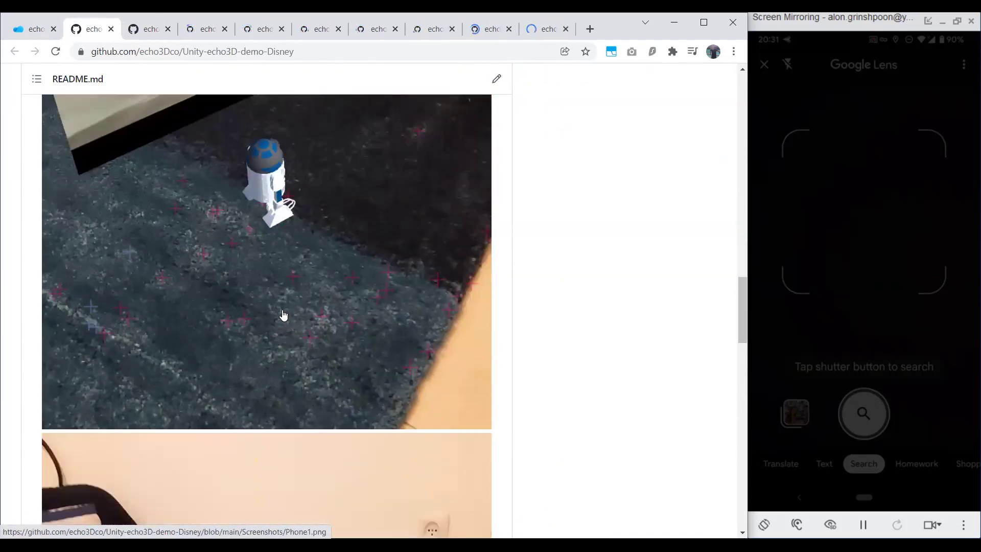
scroll(286, 313, down, 6)
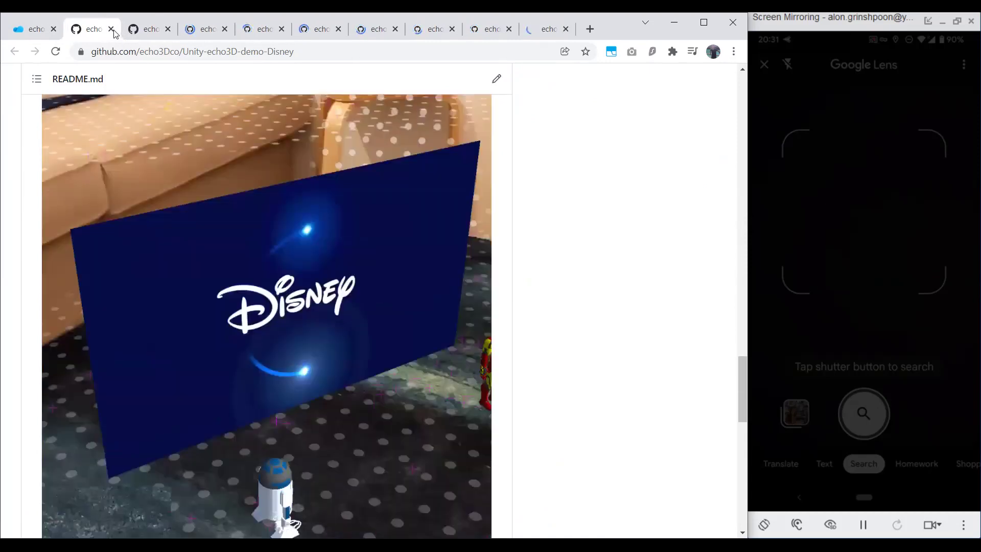
click(146, 29)
- Scroll through the Interior-Design demo README and close its tab
scroll(274, 214, down, 17)
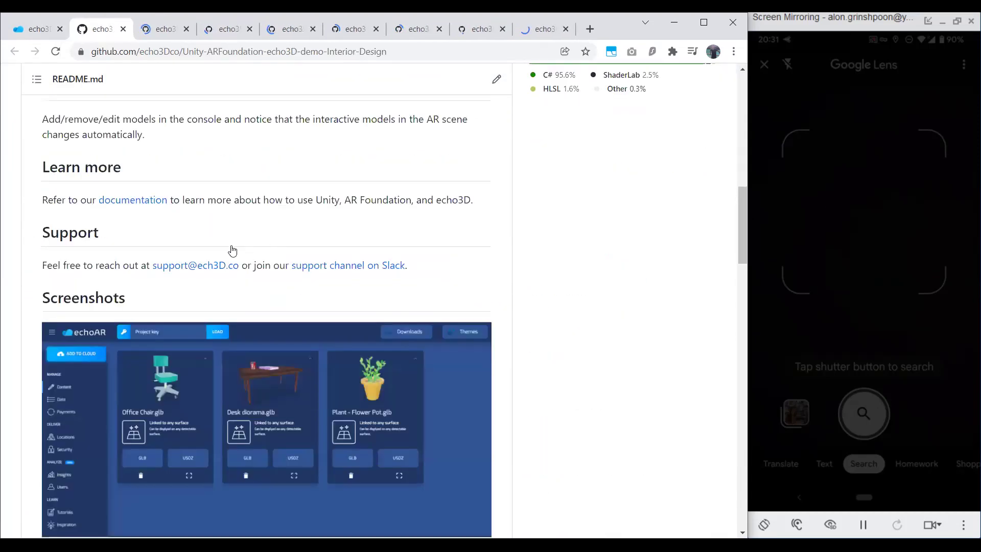
scroll(190, 242, down, 9)
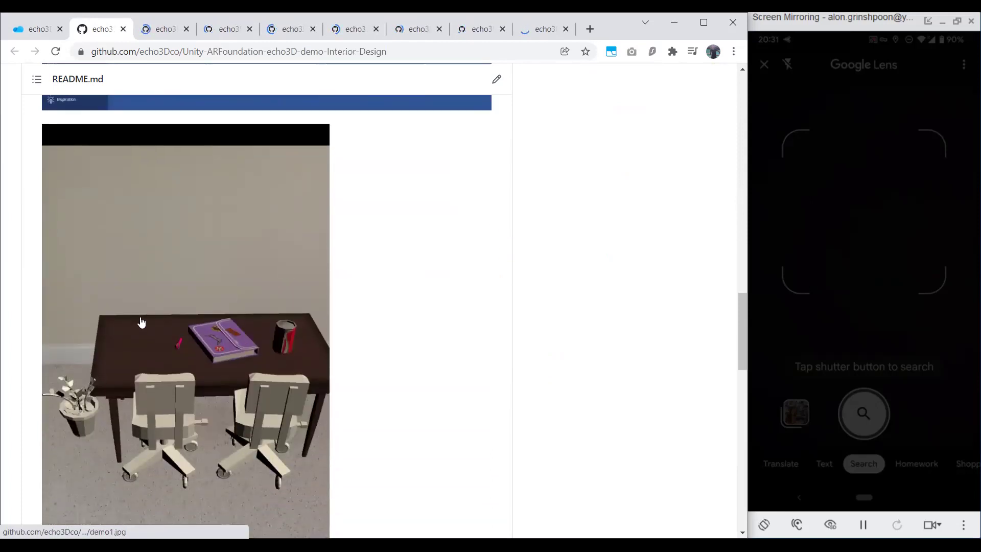
scroll(214, 252, down, 1)
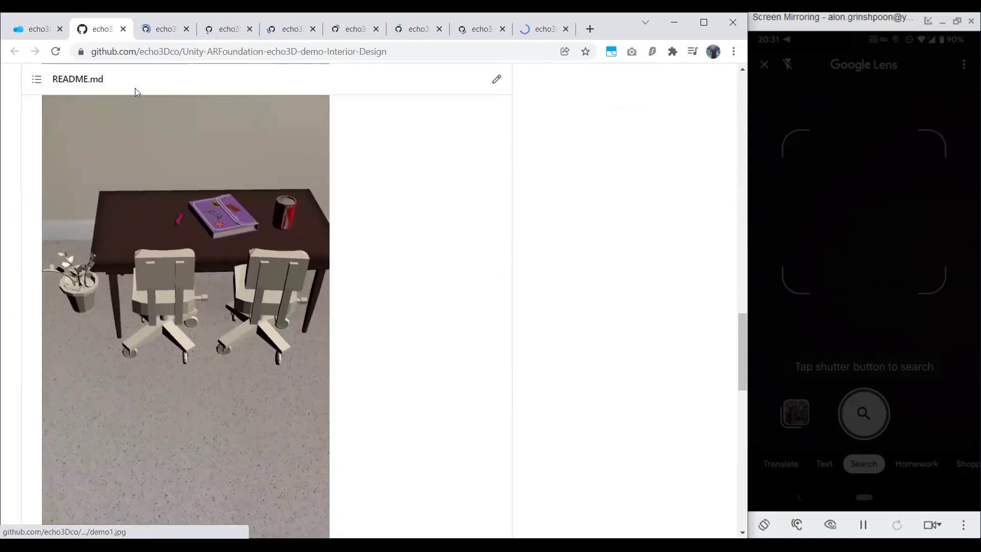
click(123, 29)
- Scroll through the Car-Racing demo README and close its tab
scroll(309, 261, down, 15)
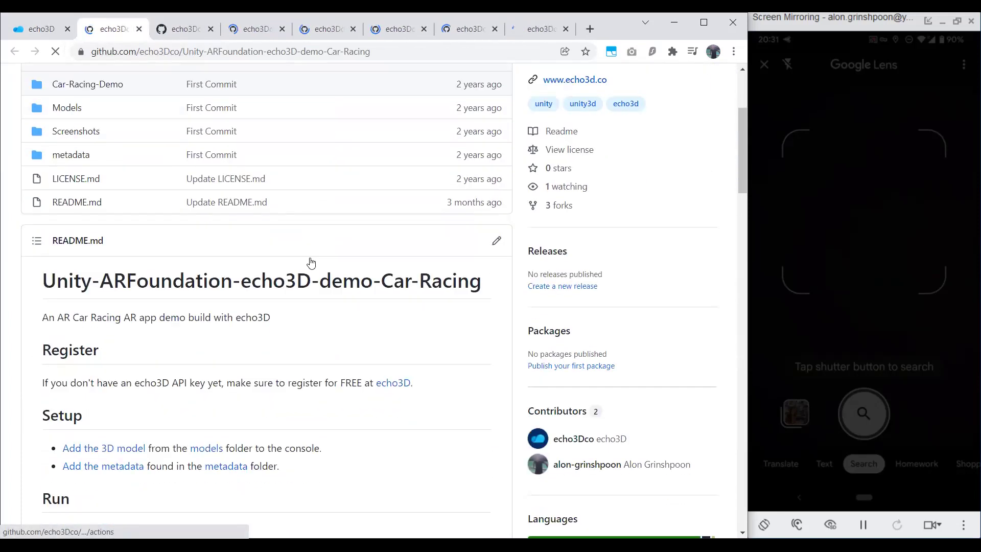
scroll(310, 262, down, 5)
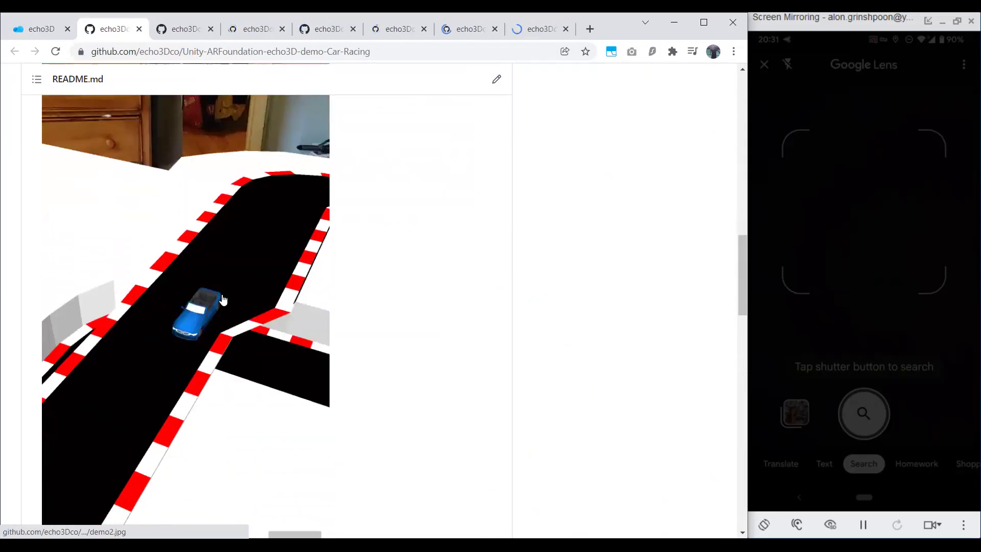
scroll(276, 292, down, 9)
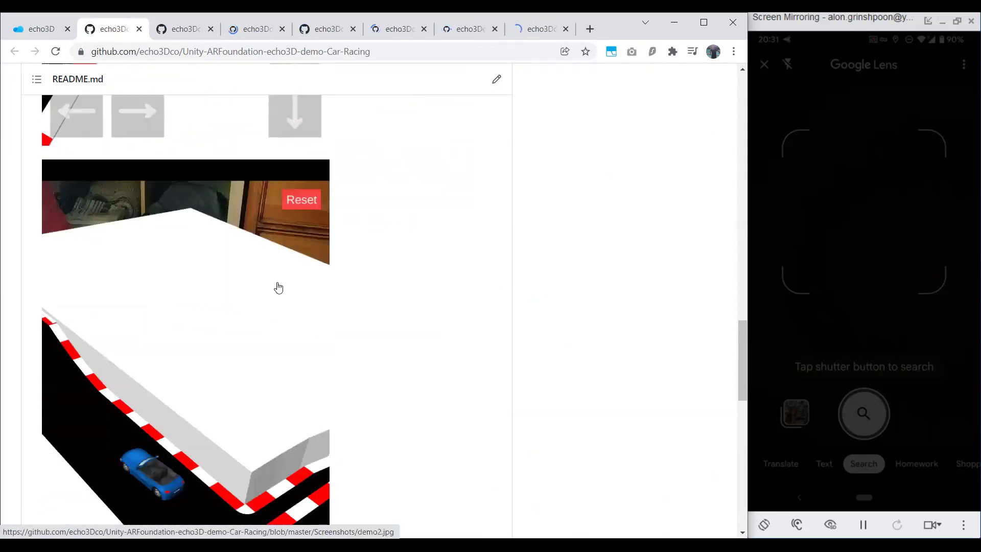
scroll(279, 287, down, 2)
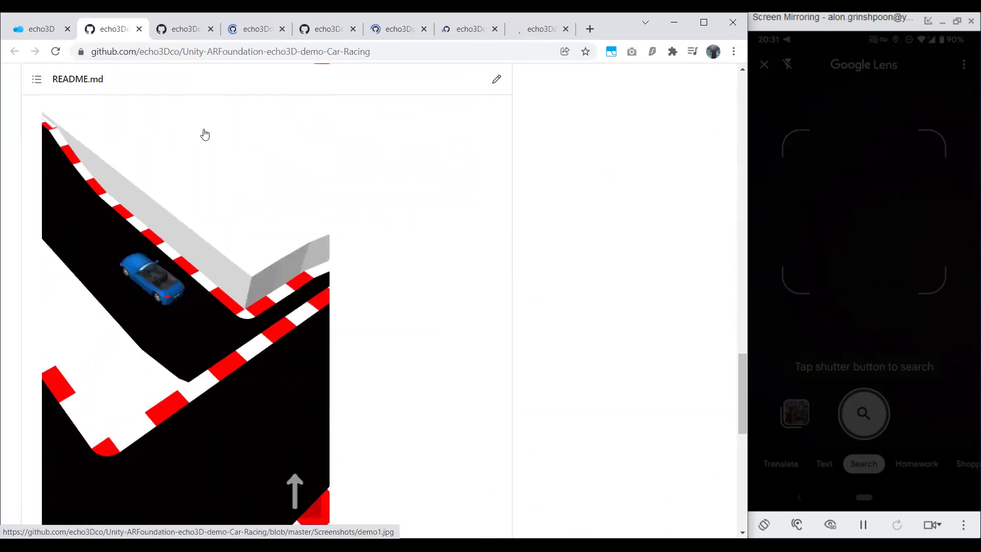
click(139, 29)
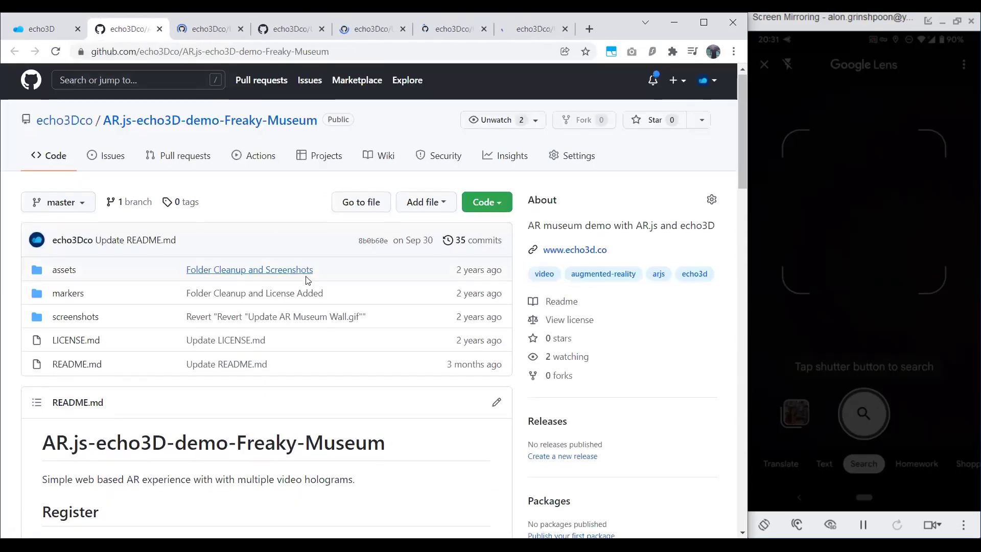
- Scroll through the Freaky-Museum demo README and close its tab
scroll(306, 279, down, 5)
scroll(306, 279, down, 10)
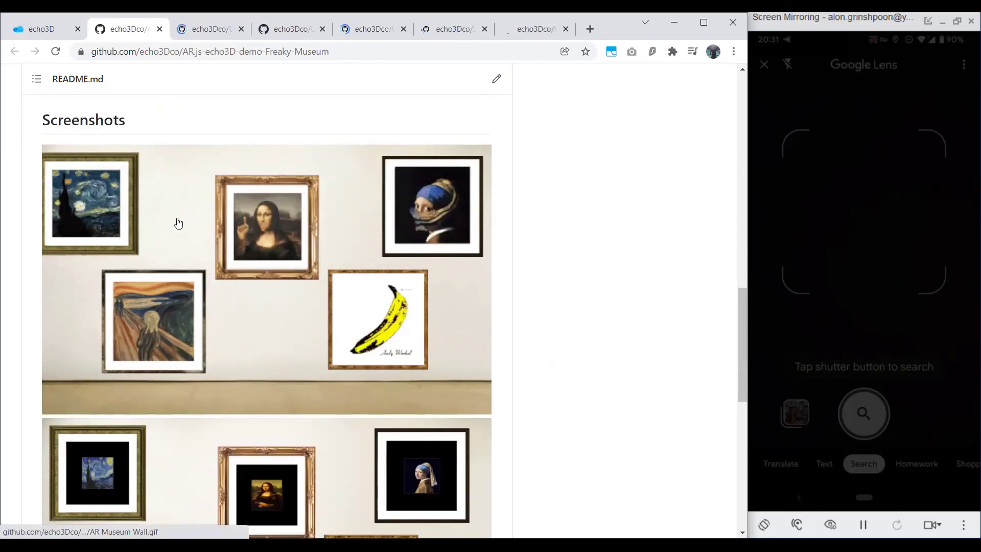
scroll(317, 252, down, 3)
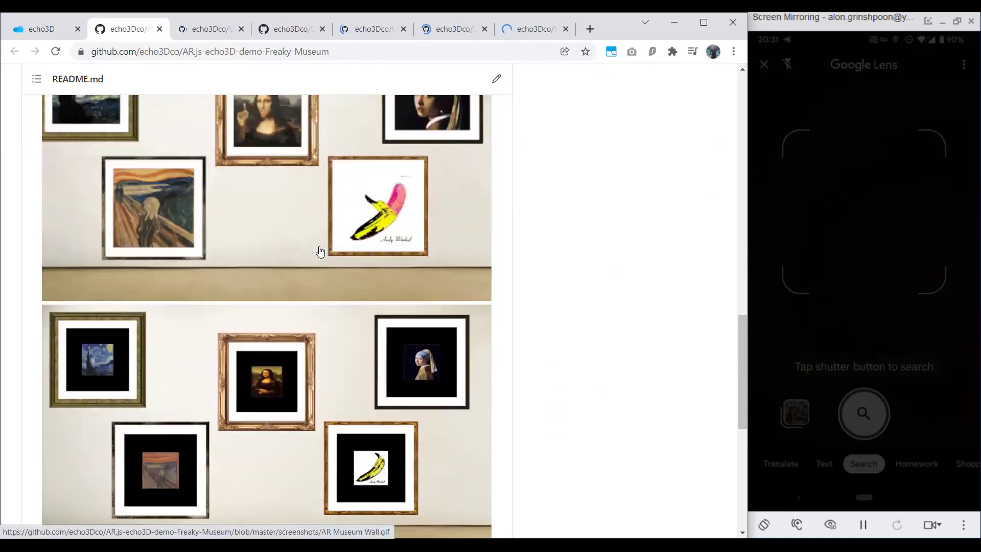
scroll(409, 275, down, 4)
scroll(366, 204, up, 1)
scroll(364, 226, down, 1)
scroll(364, 226, down, 3)
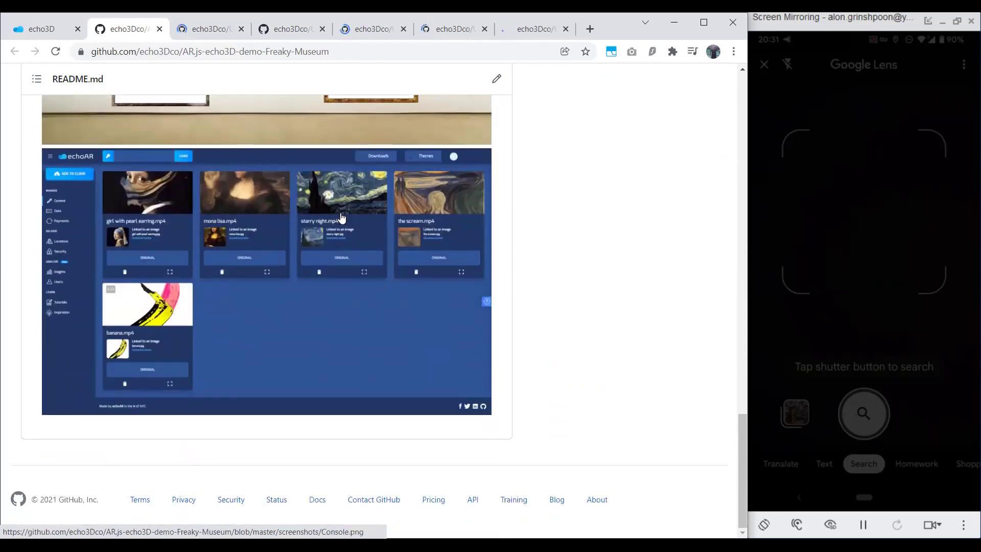
click(158, 29)
scroll(329, 230, down, 10)
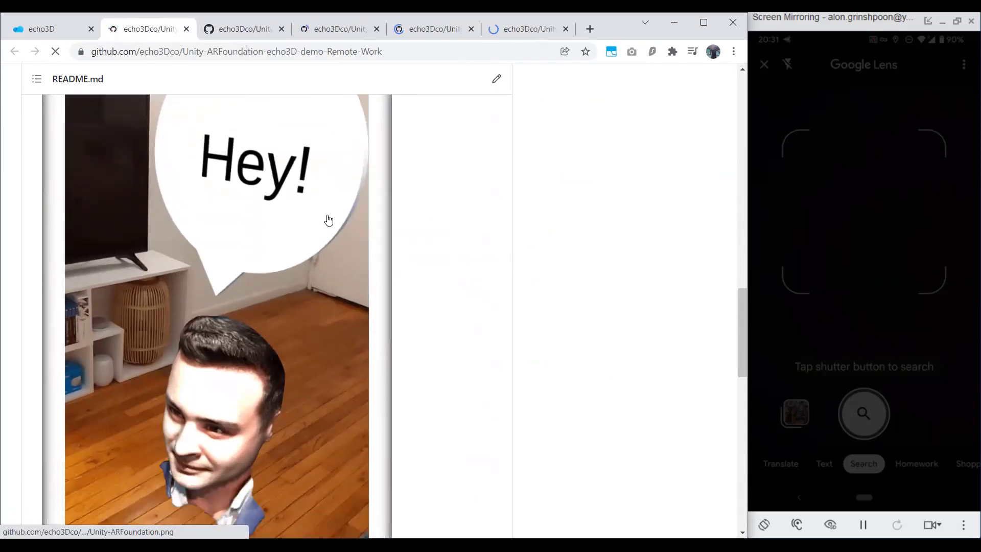
- Scroll through the Remote-Work demo README and close its tab
scroll(327, 217, down, 9)
scroll(269, 284, down, 2)
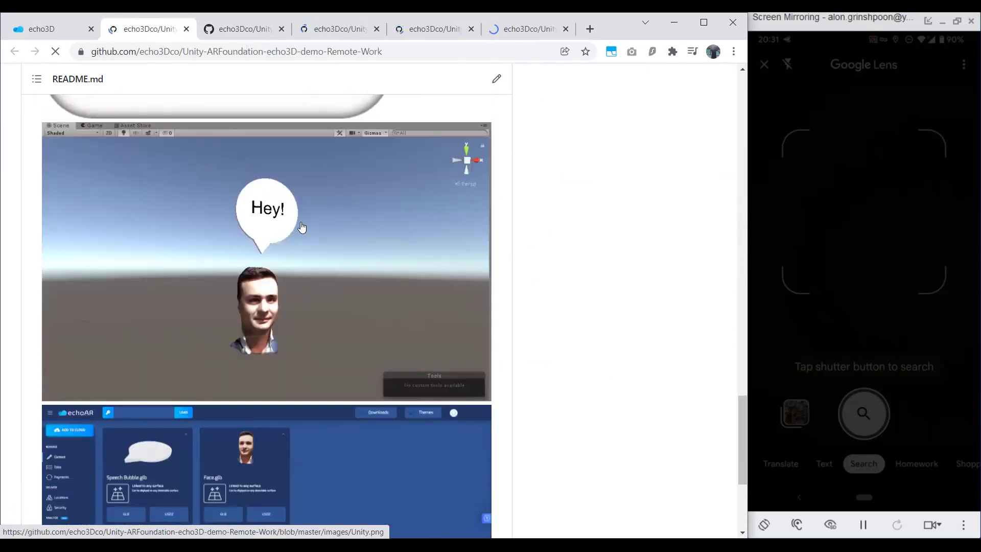
scroll(263, 287, down, 5)
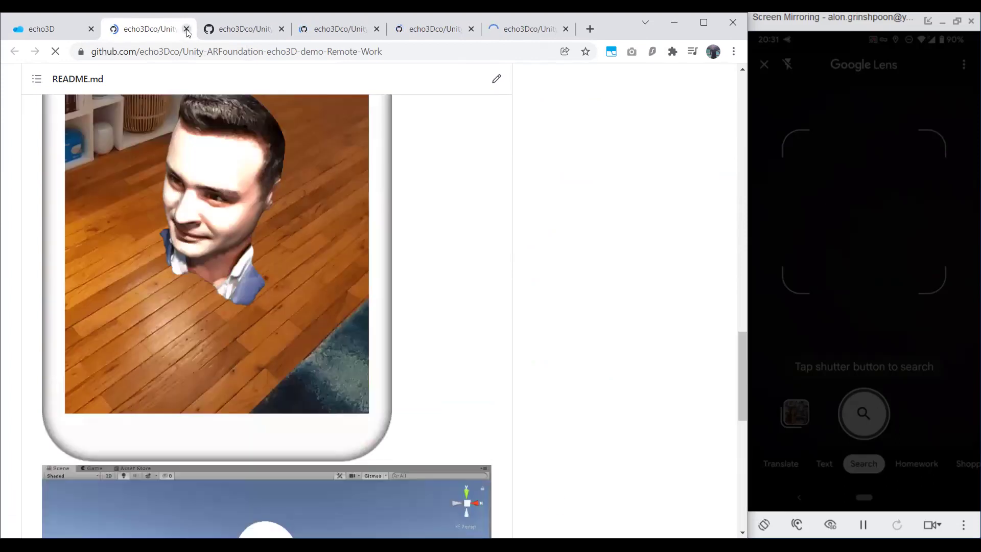
click(186, 28)
- Switch to the Solar-System demo, scroll its README, and close its tab
scroll(341, 273, down, 8)
scroll(343, 270, down, 10)
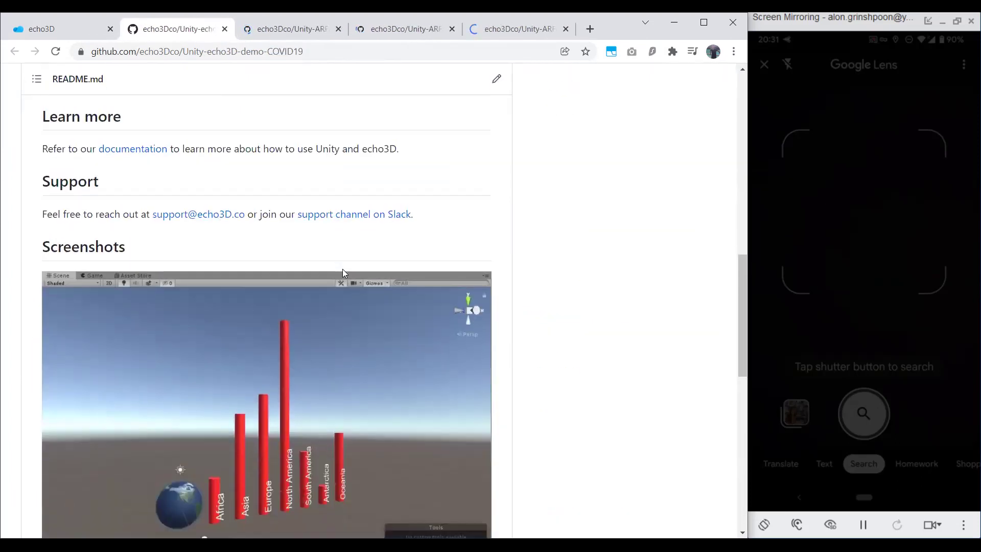
scroll(286, 273, up, 3)
scroll(248, 275, down, 1)
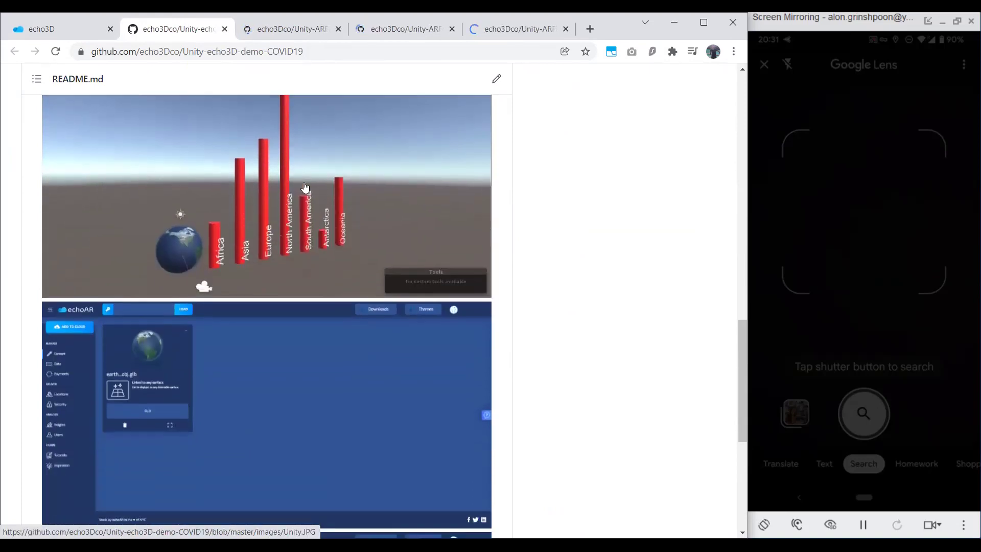
key(ctrl+Tab)
scroll(334, 286, down, 15)
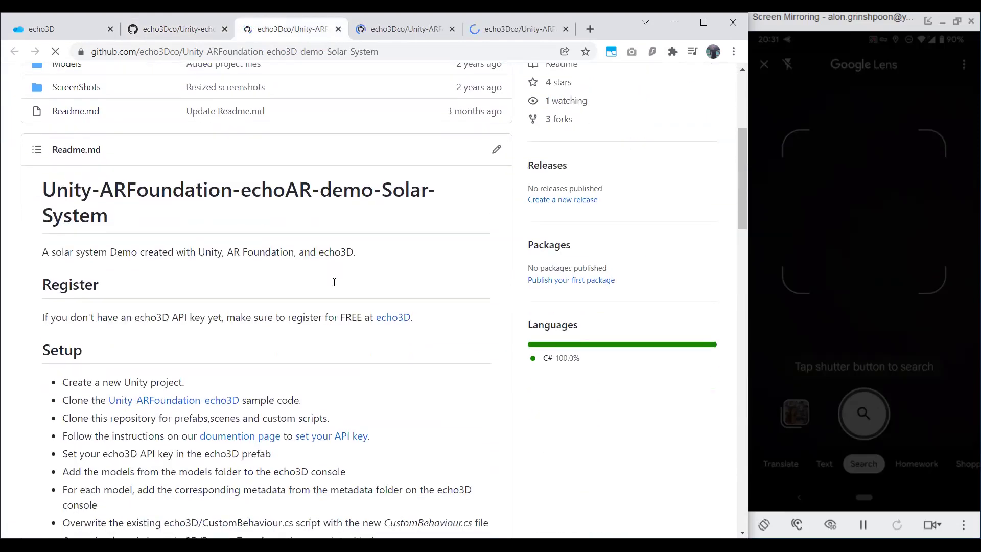
scroll(335, 284, down, 6)
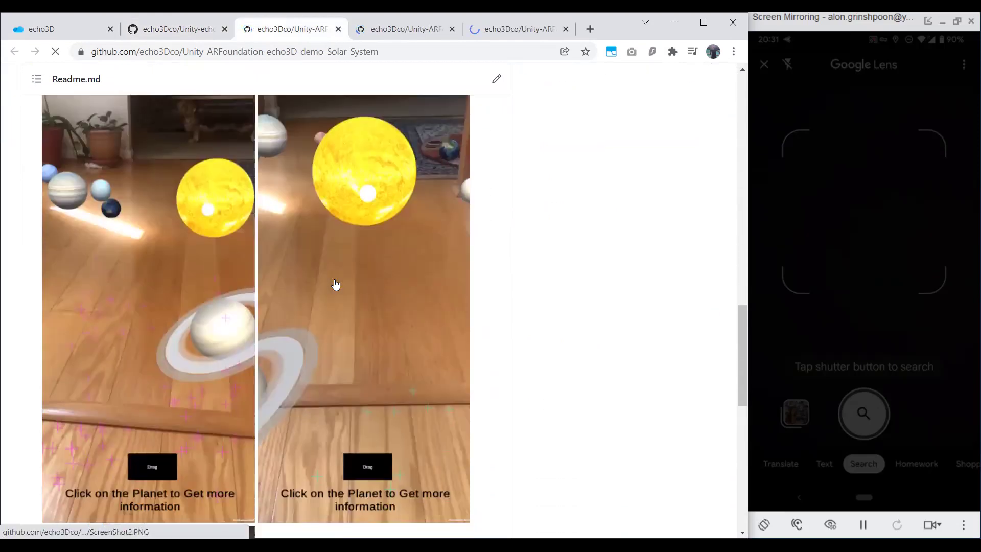
scroll(332, 301, down, 4)
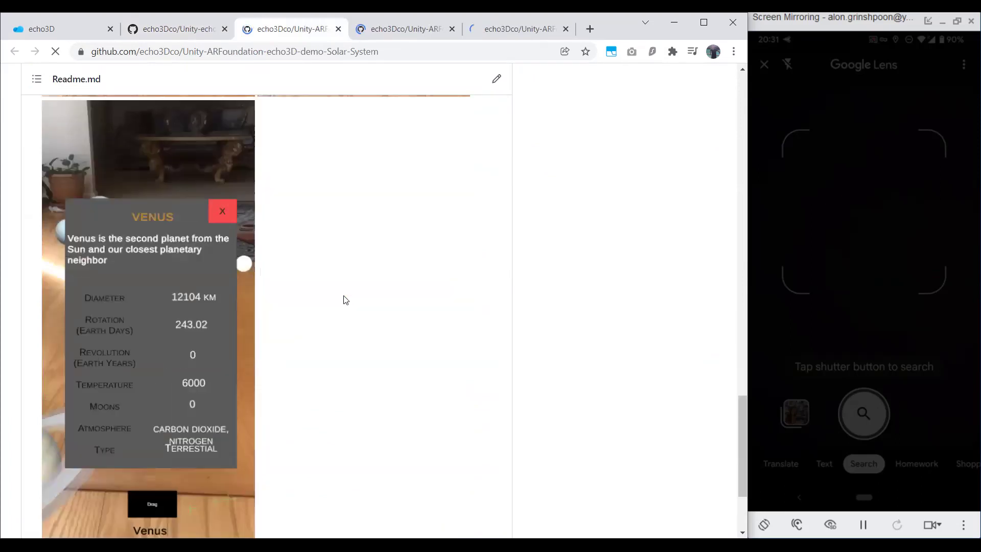
scroll(337, 297, up, 8)
scroll(238, 354, down, 3)
scroll(238, 354, down, 3)
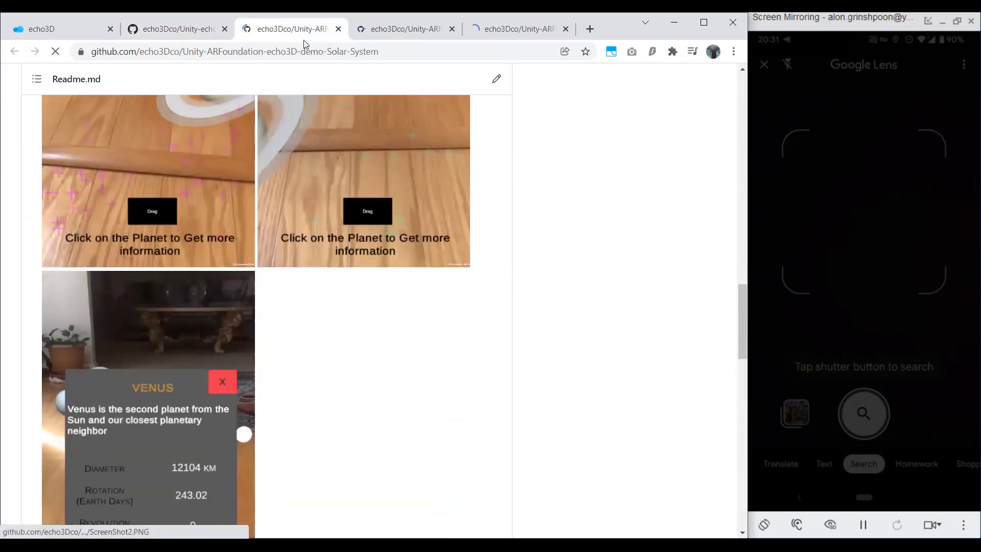
click(338, 29)
- Scroll through the Living-Room-TV demo README and close its tab
scroll(332, 269, down, 20)
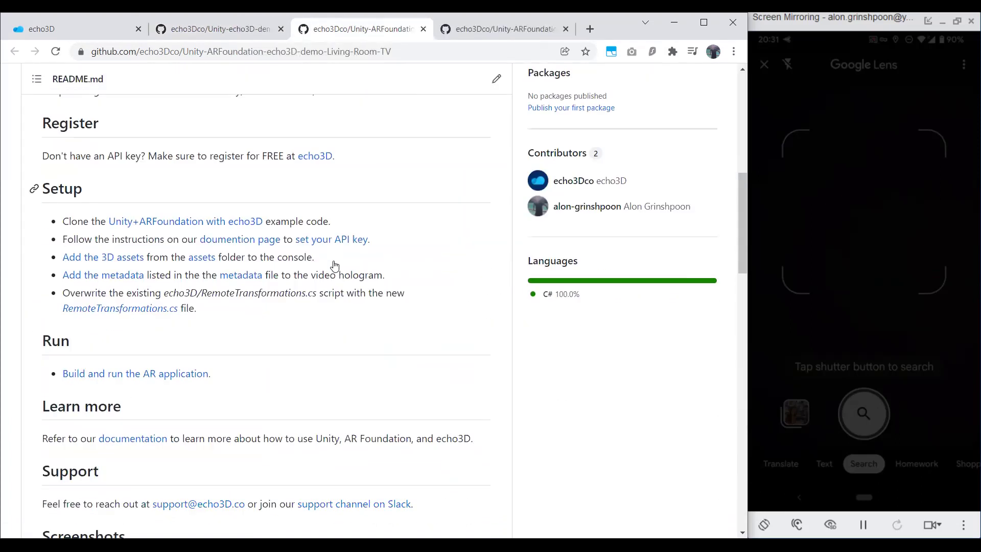
scroll(225, 358, up, 2)
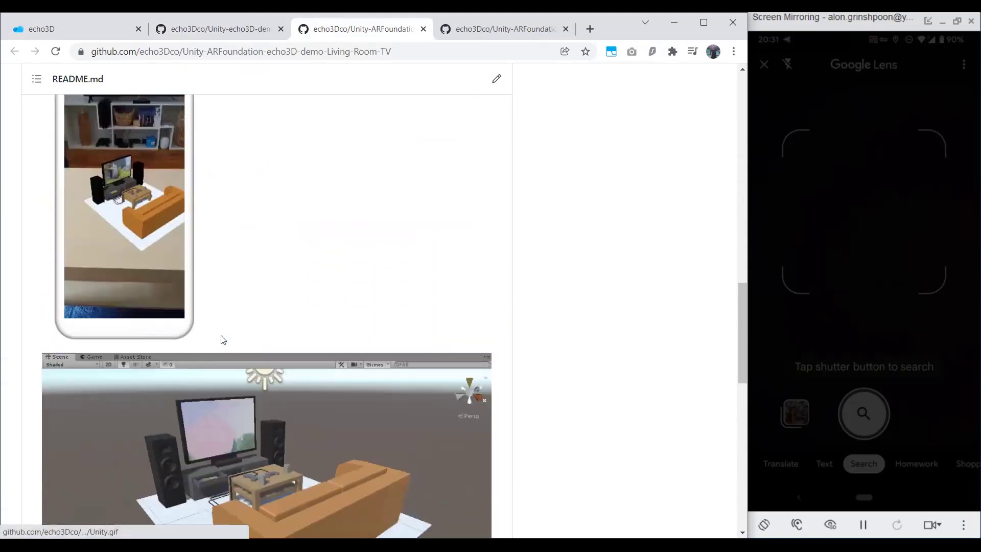
scroll(195, 353, down, 2)
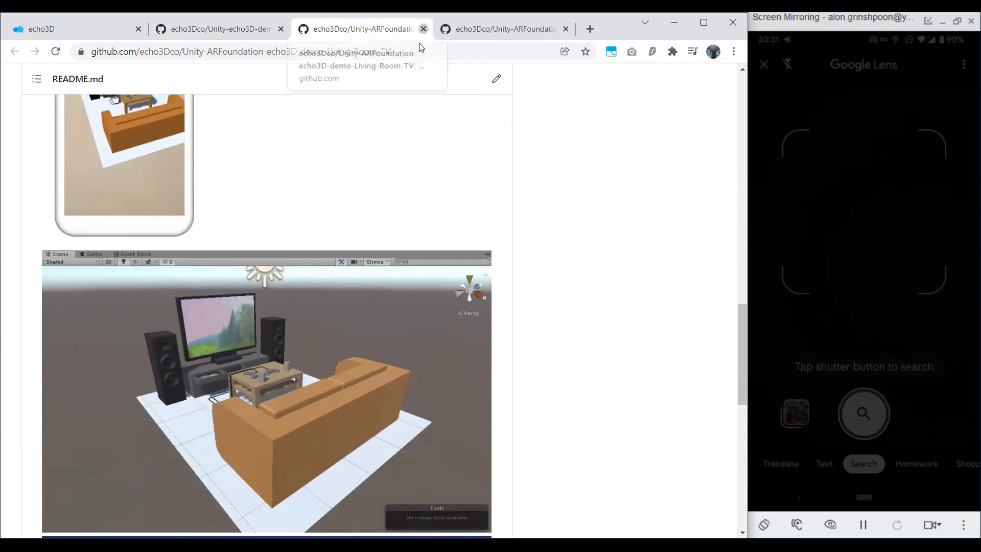
click(423, 28)
- Scroll through the Election demo README and close its tab
scroll(339, 277, down, 8)
scroll(342, 275, down, 18)
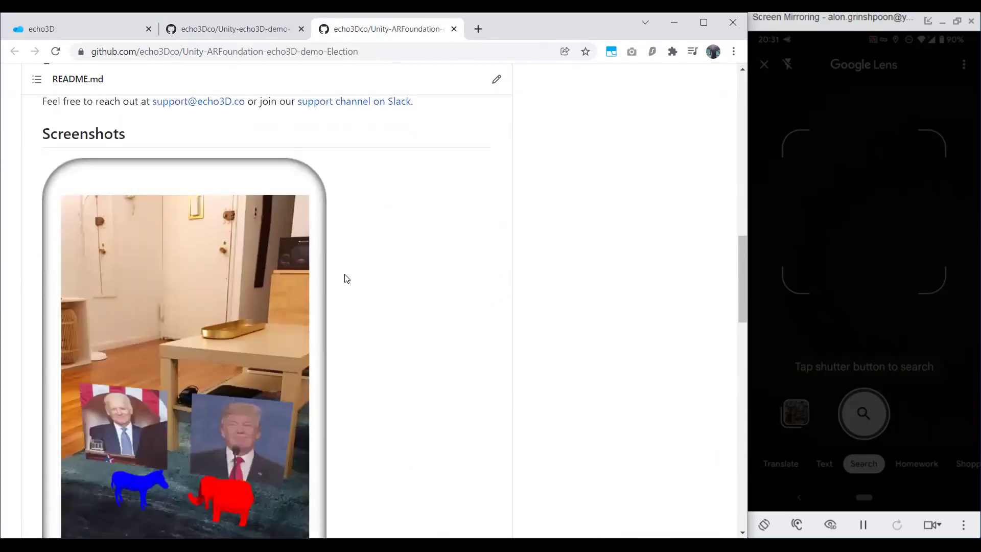
scroll(348, 277, down, 1)
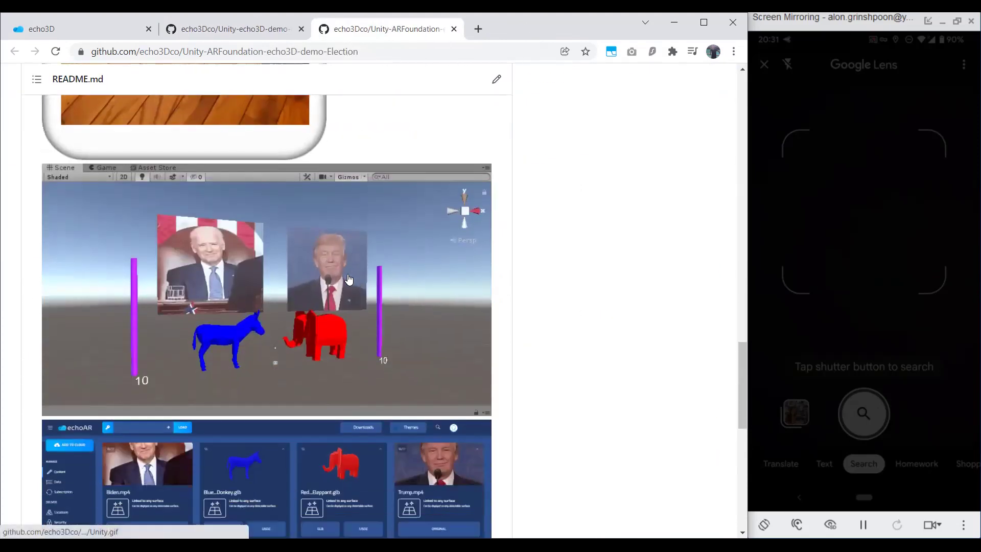
scroll(207, 296, down, 3)
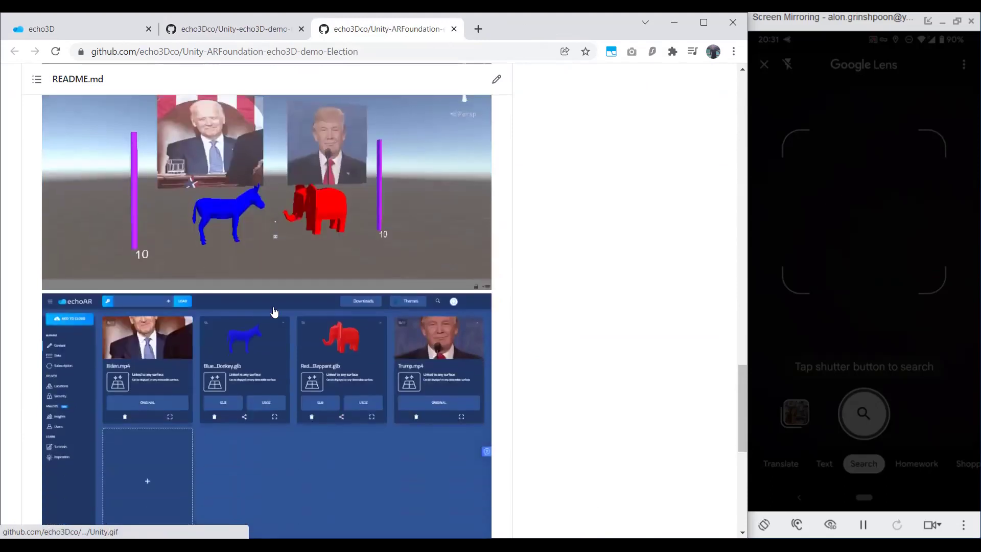
click(453, 29)
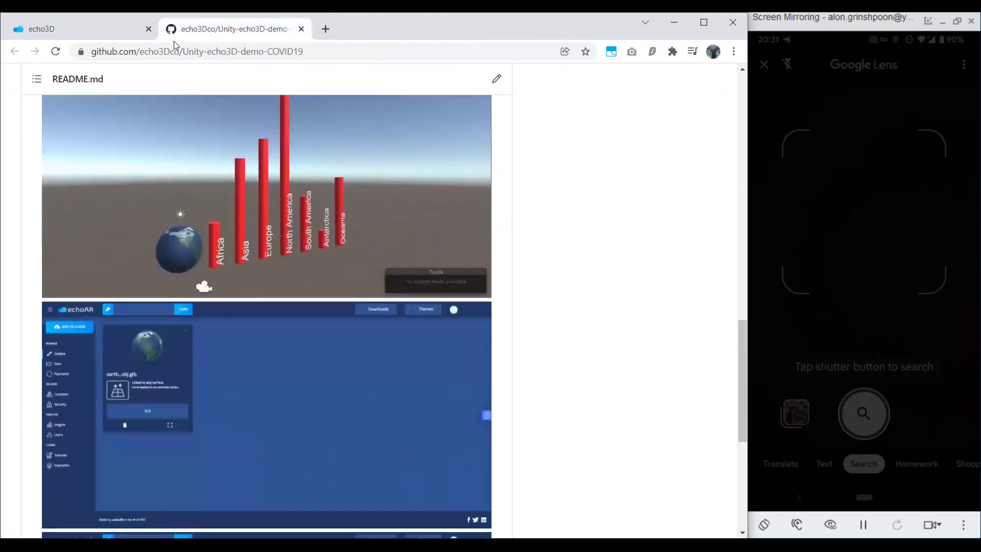
- Return to the echo3D console, dismiss the help panel, and review the Data and Subscription pages
click(128, 29)
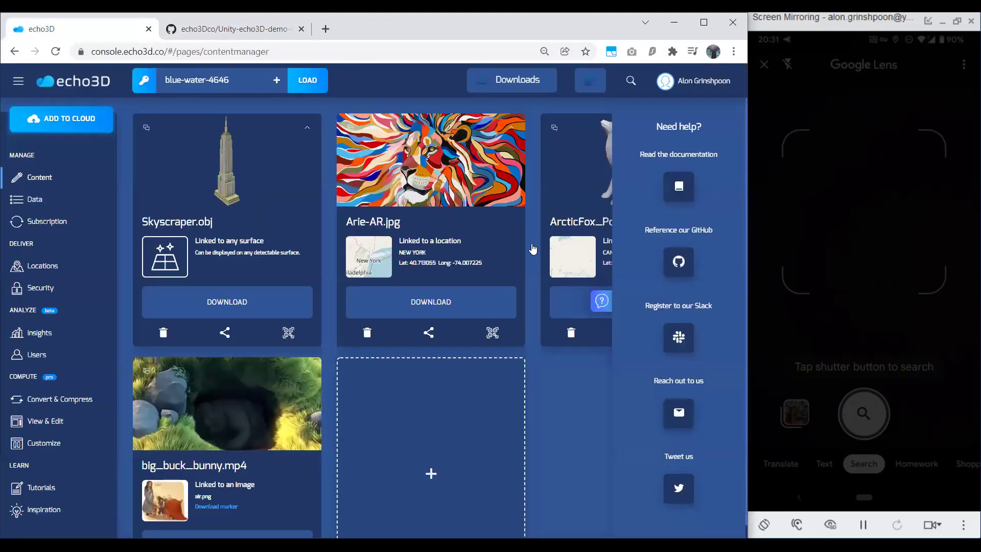
click(602, 302)
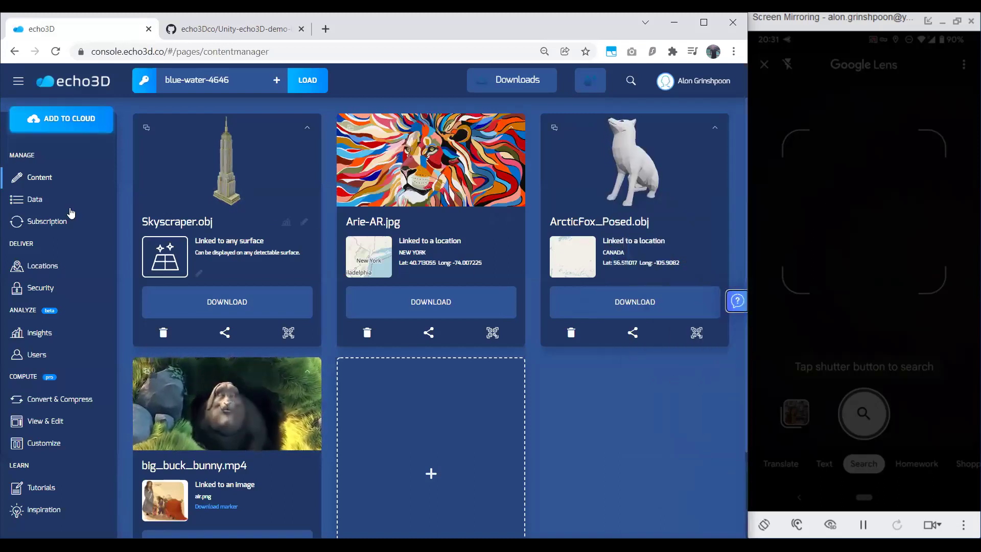
click(90, 199)
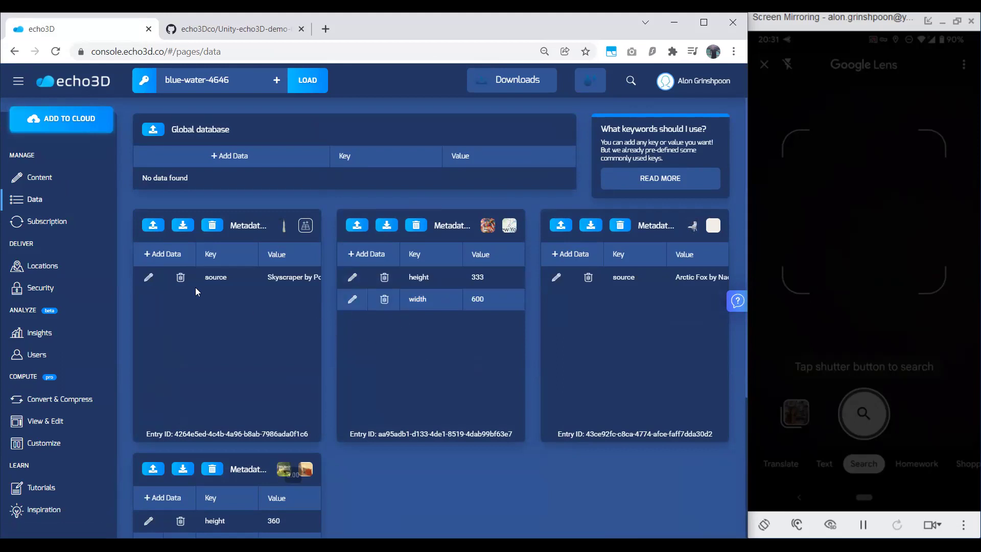
click(51, 230)
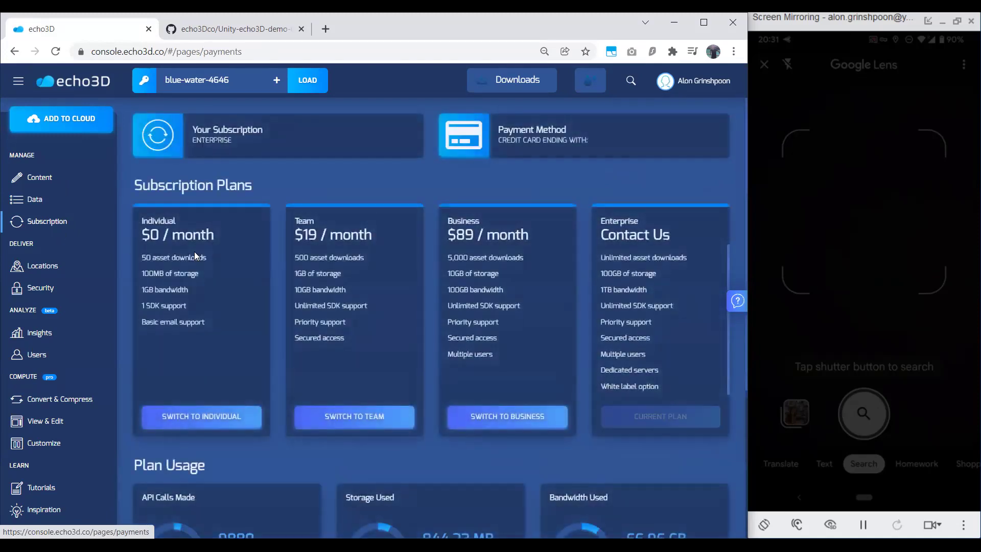
scroll(195, 251, down, 2)
scroll(227, 307, down, 2)
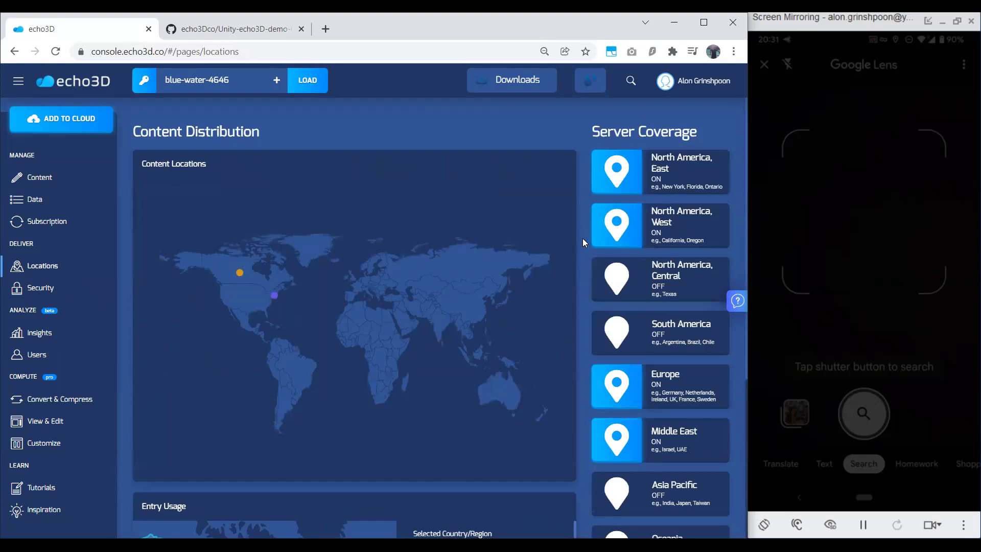
- Zoom the Content Locations map into the United States, inspect its dots, then open Insights
click(241, 289)
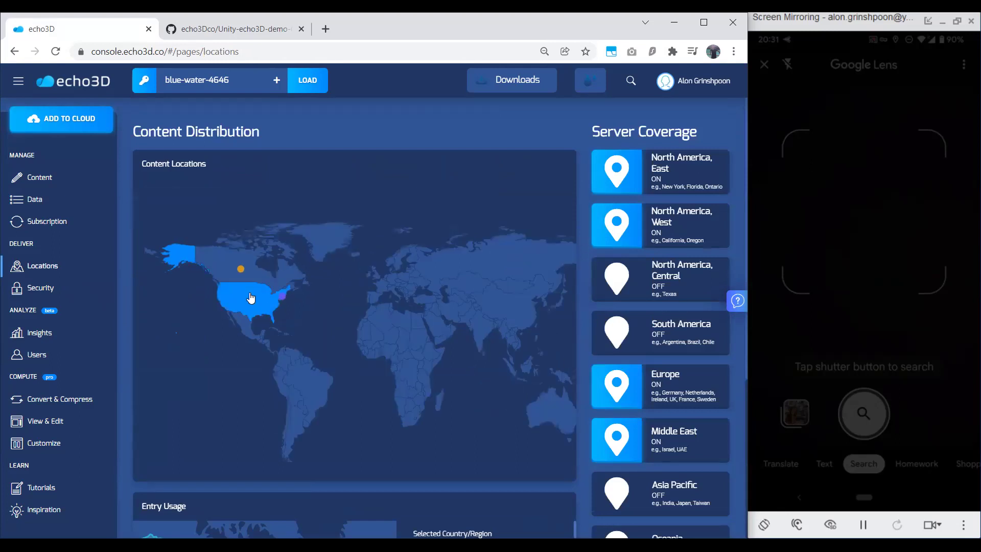
scroll(378, 304, up, 3)
mouse_move(372, 311)
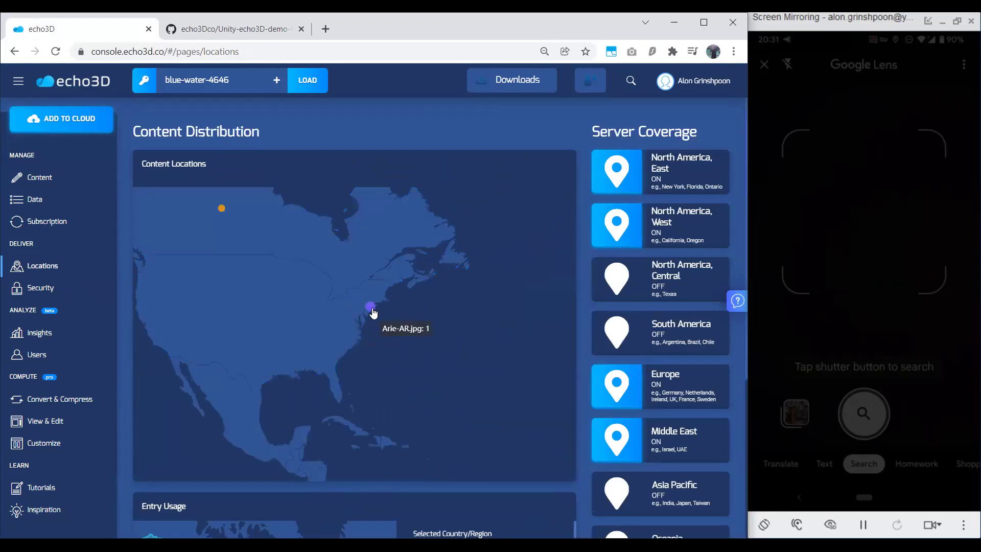
scroll(372, 311, down, 3)
mouse_move(247, 227)
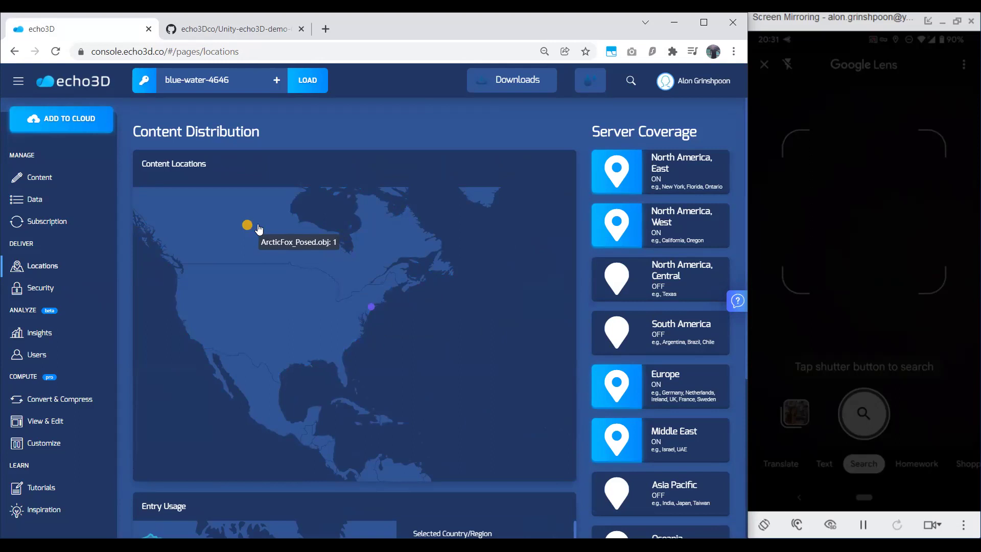
scroll(586, 348, down, 3)
scroll(584, 345, down, 1)
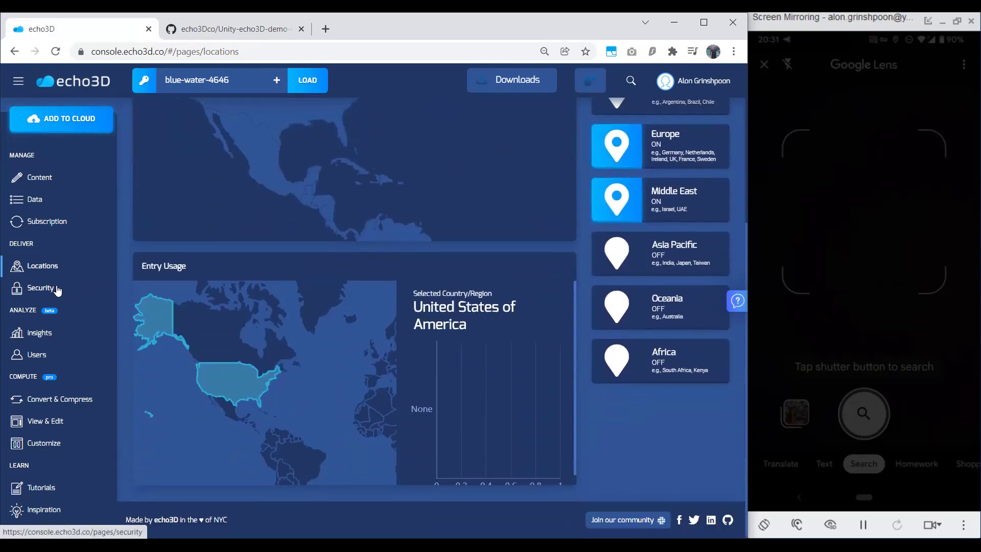
scroll(234, 301, down, 2)
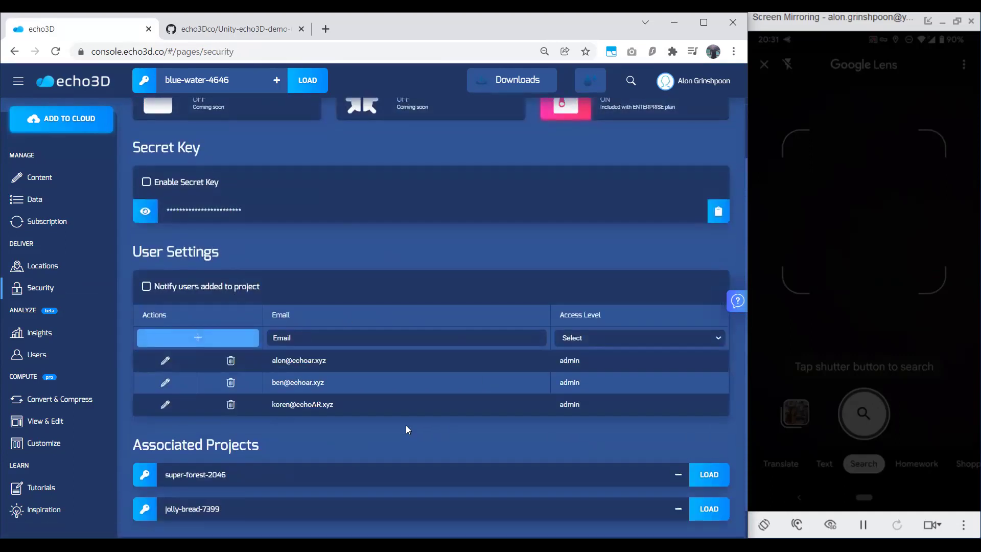
scroll(398, 424, up, 2)
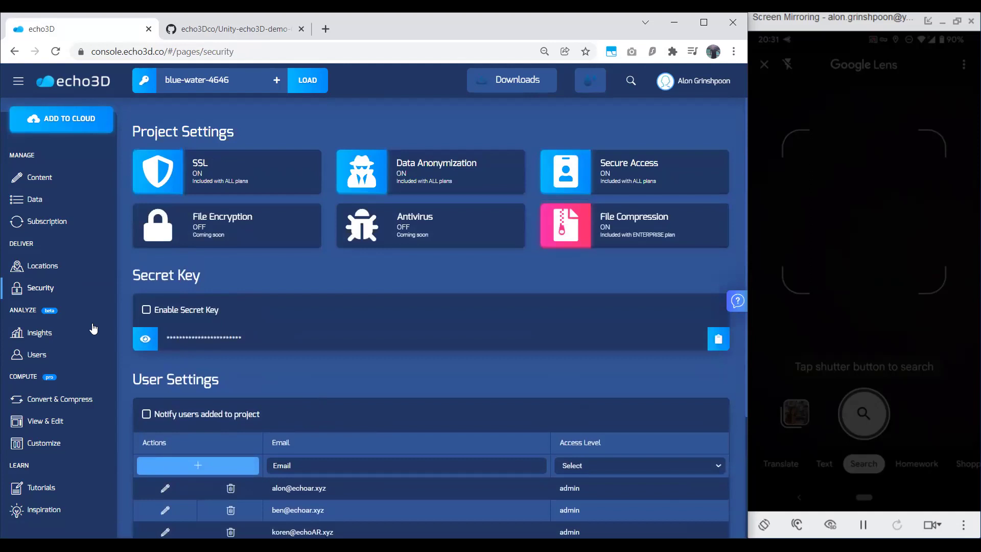
click(66, 332)
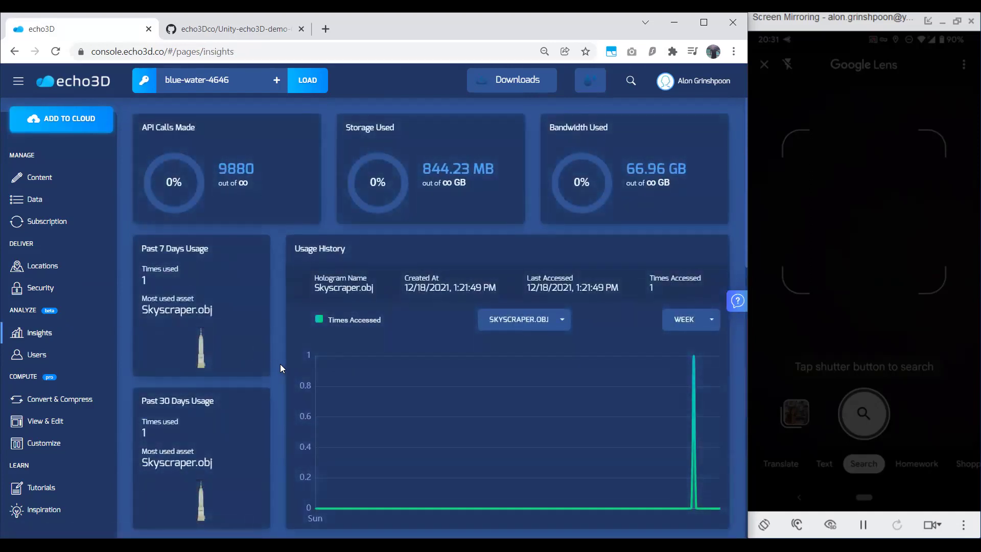
- Scroll through the Insights usage stats, then open the Users Distribution map
scroll(280, 363, down, 1)
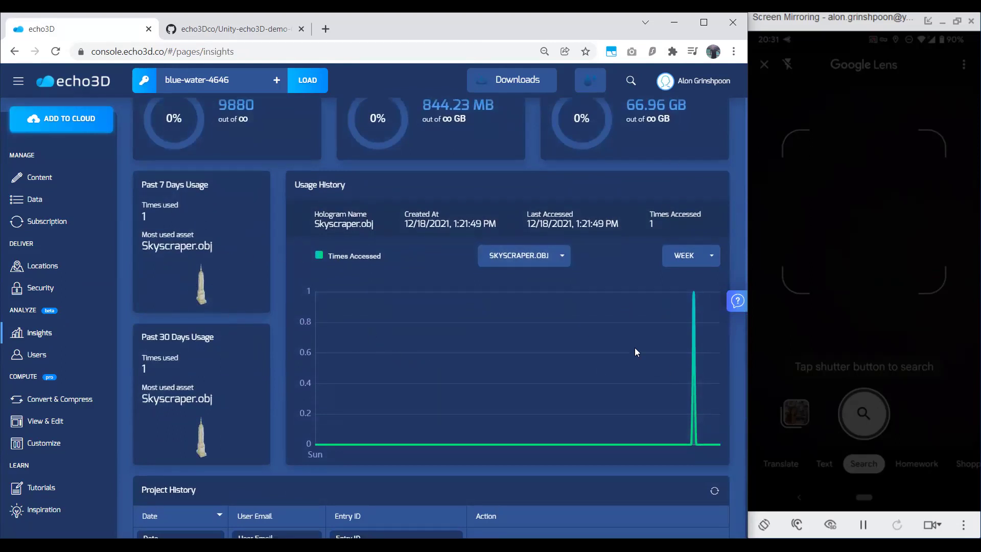
scroll(570, 334, down, 2)
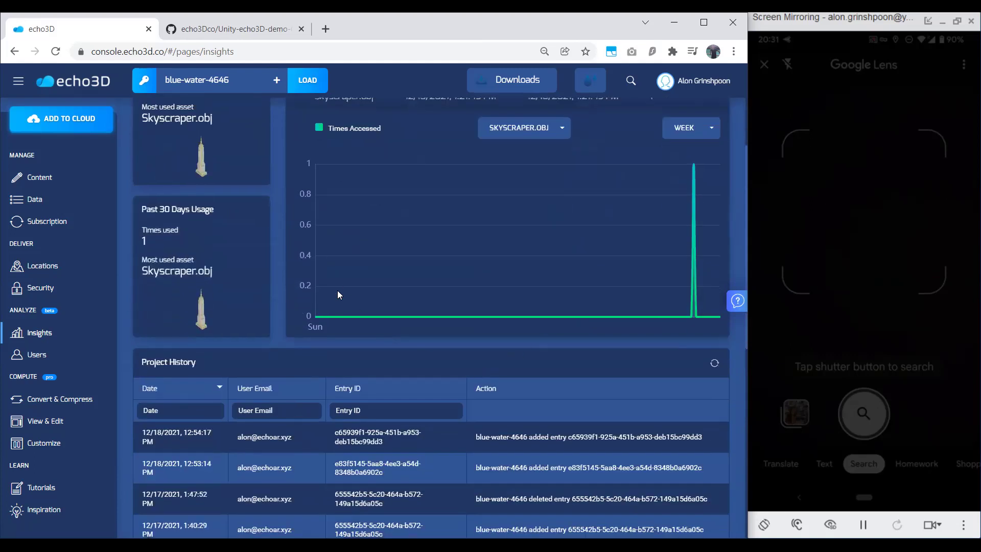
scroll(325, 305, down, 2)
scroll(326, 306, up, 4)
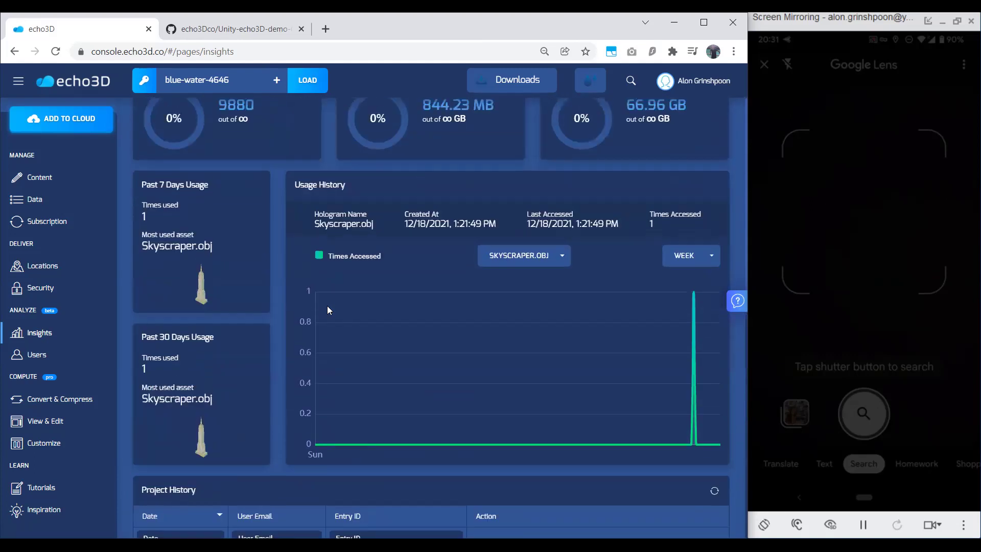
scroll(328, 310, up, 1)
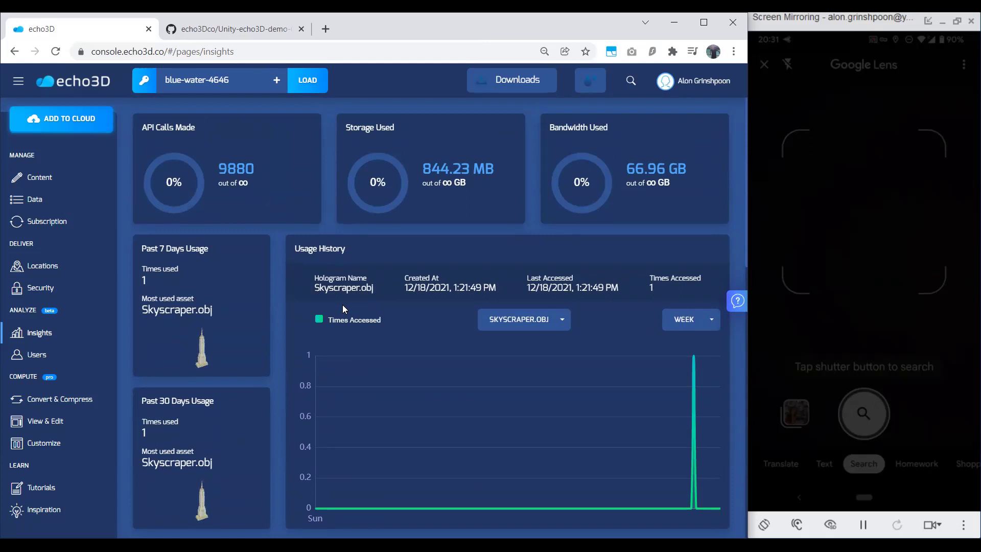
click(29, 363)
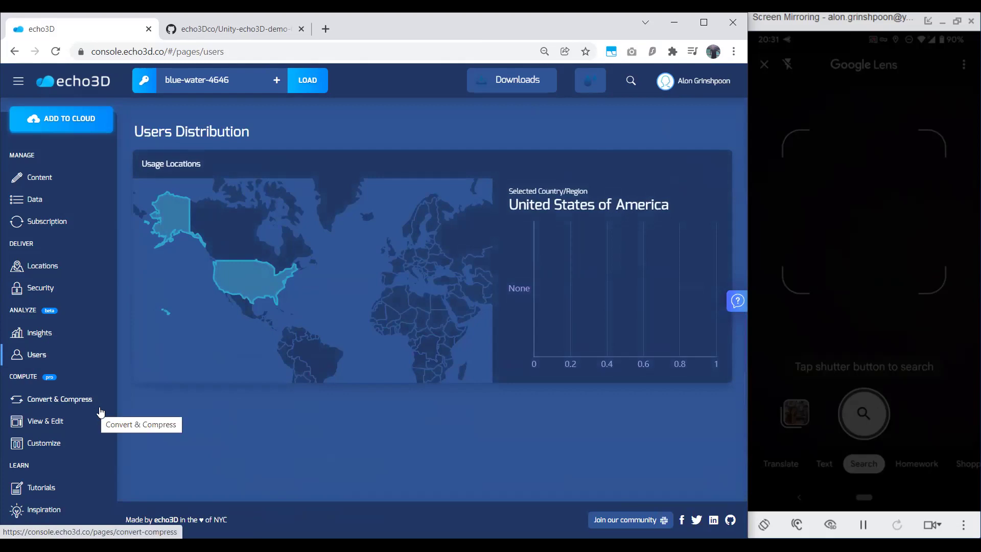
- Open Convert & Compress and spin the skyscraper model preview
click(101, 411)
drag(161, 344, 156, 358)
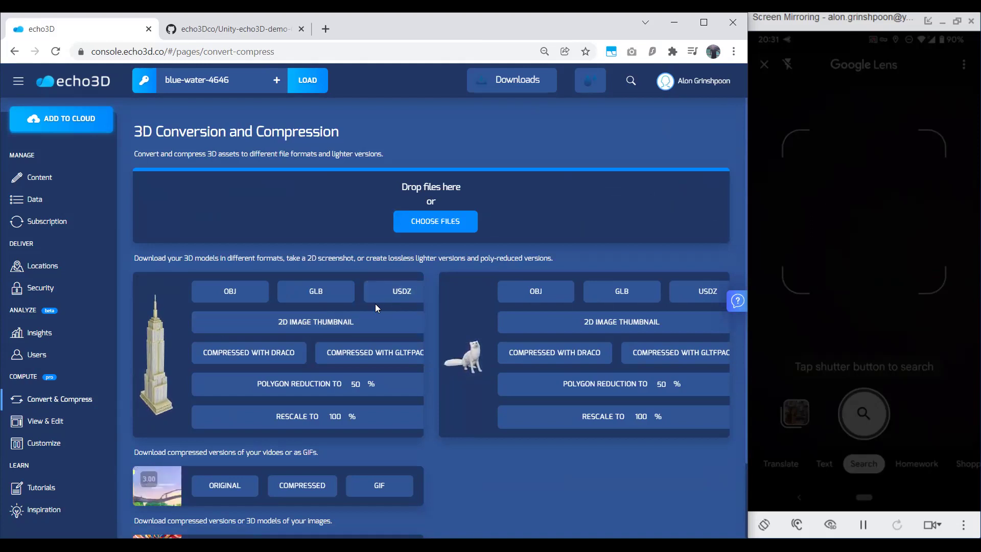
- Lower the skyscraper's polygon reduction to 43% and go to the View & Edit model viewer
scroll(369, 306, down, 1)
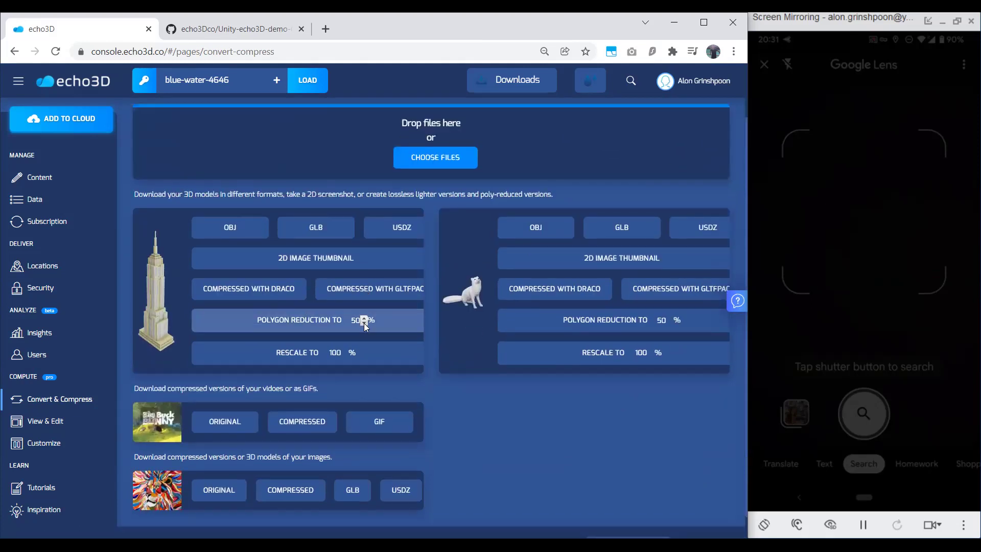
click(363, 322)
click(364, 323)
click(364, 323)
click(363, 323)
click(364, 322)
click(364, 322)
click(363, 323)
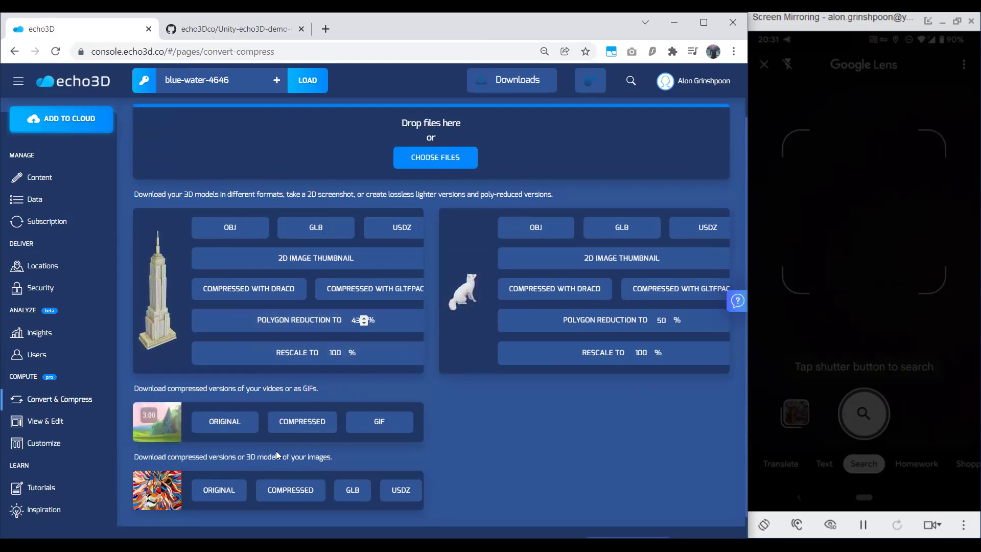
click(70, 430)
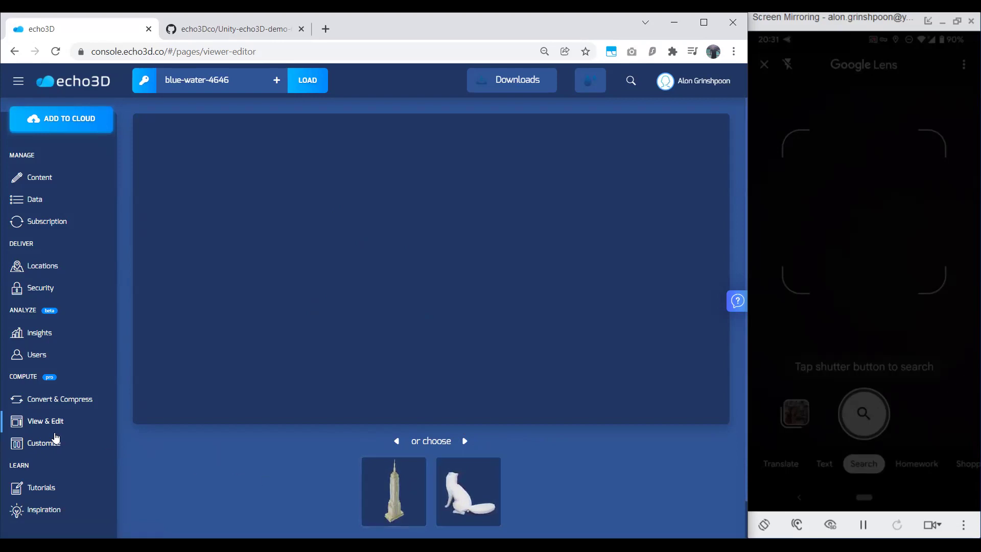
- Open the WebAR Customizer so its preview loads SKYSCRAPER.OBJ
click(84, 453)
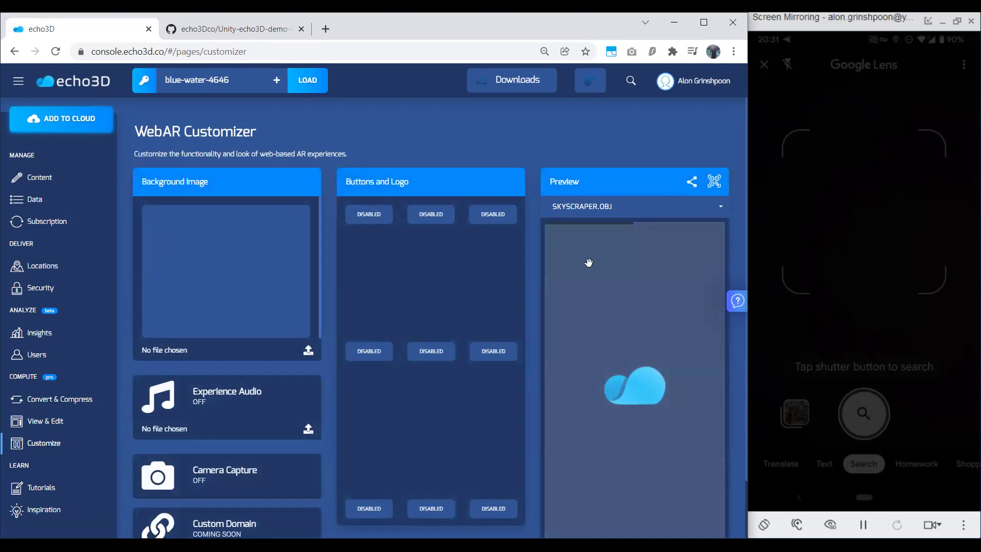
- Orbit the skyscraper preview, inspect the first AR button's disabled setting, then go to Tutorials
scroll(542, 292, down, 1)
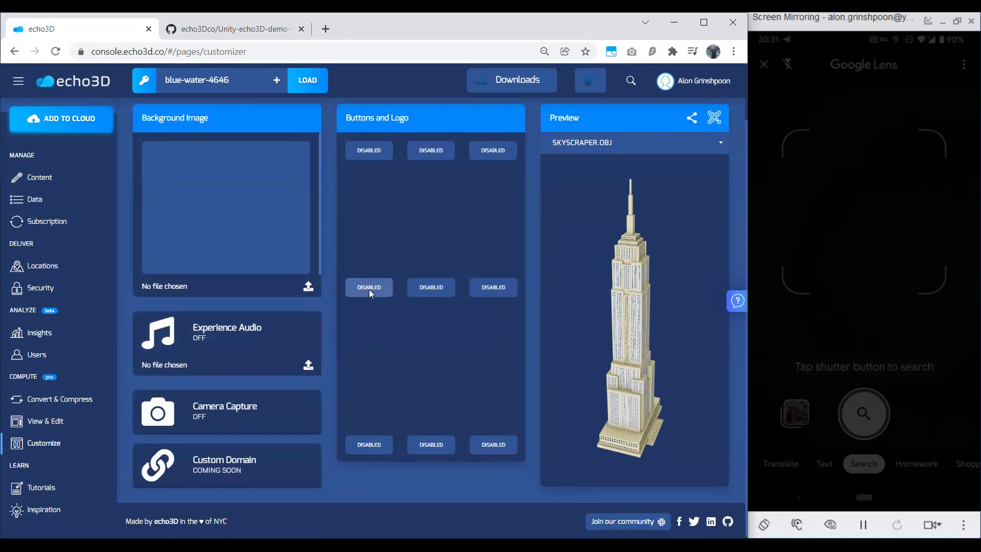
click(369, 288)
scroll(542, 278, up, 1)
drag(583, 311, 587, 366)
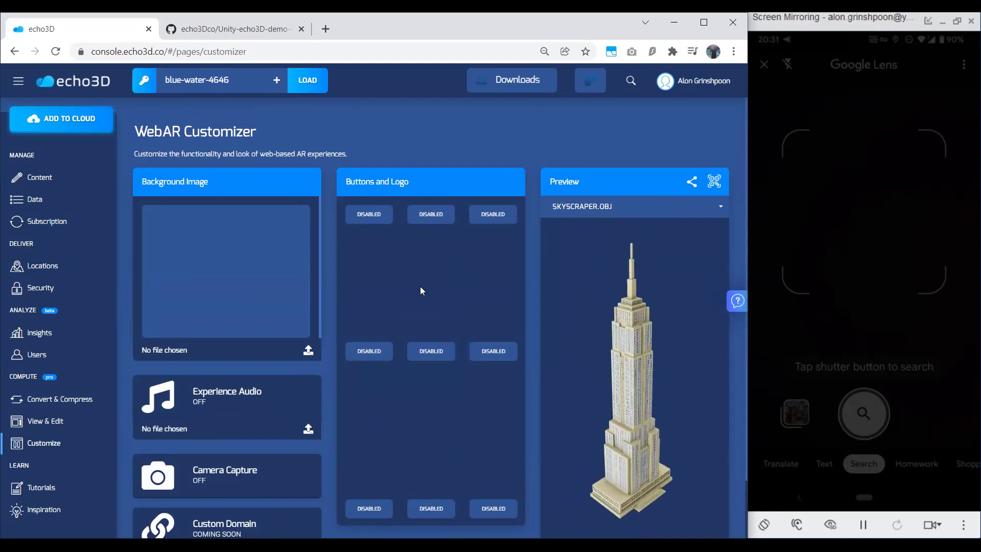
click(365, 221)
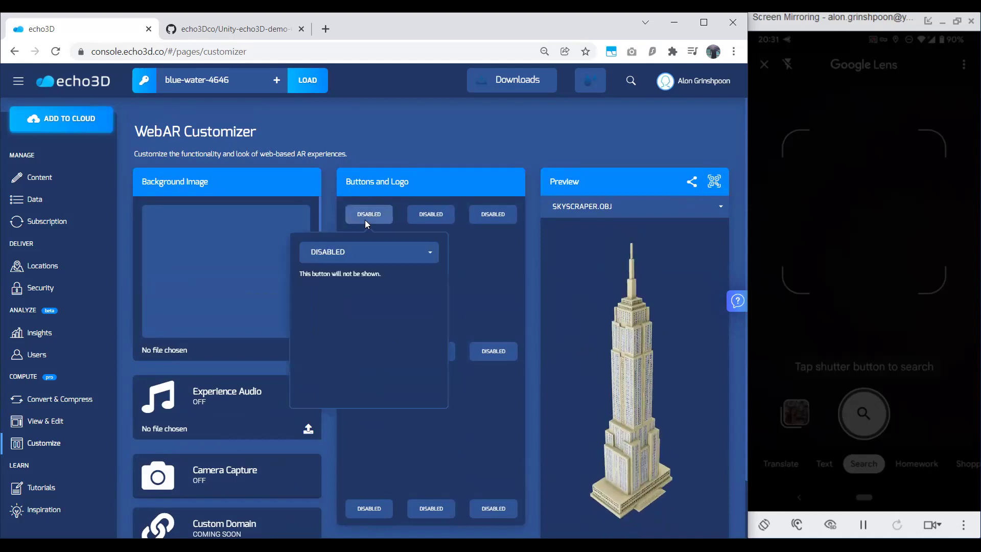
click(532, 264)
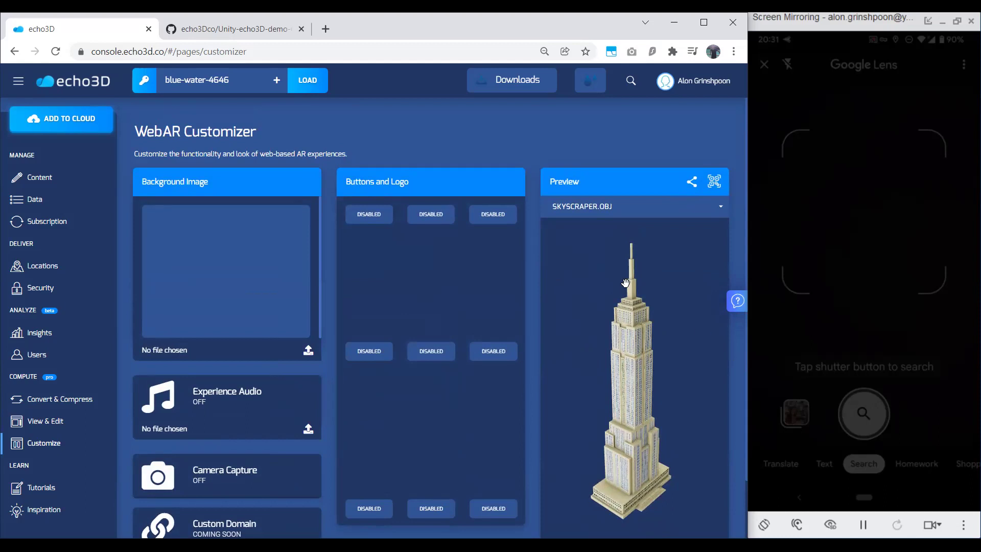
click(91, 492)
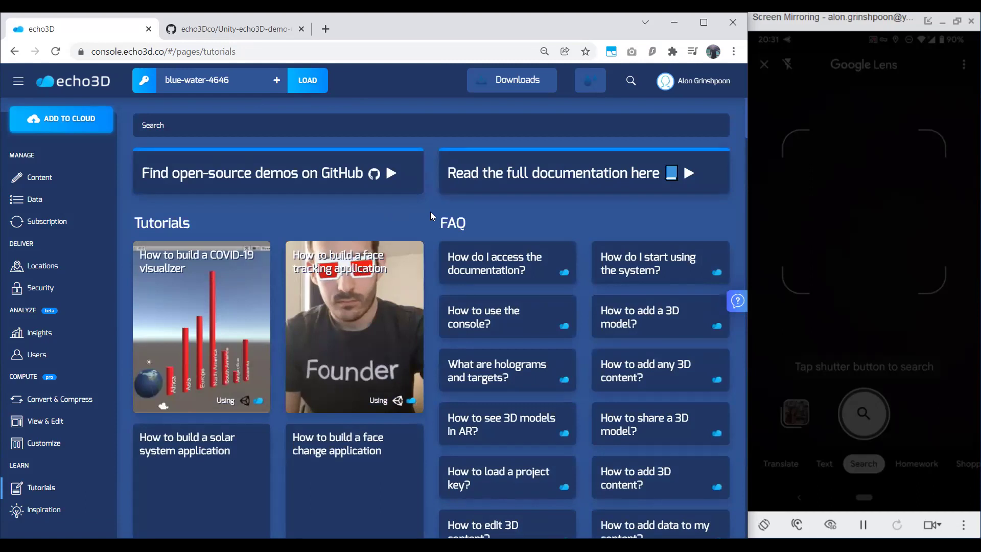
- Browse down the Tutorials page and back up, then go to the Inspiration gallery
scroll(431, 213, down, 8)
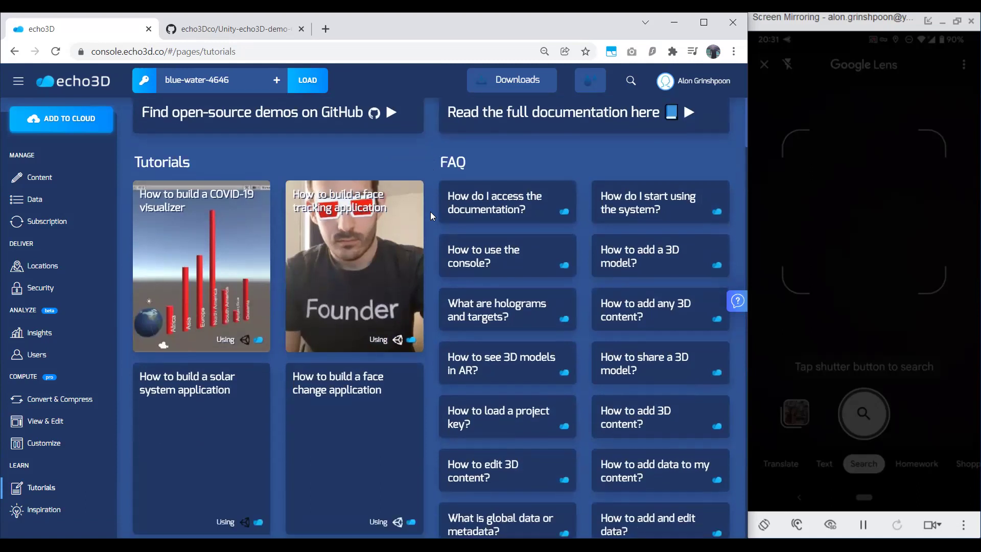
scroll(430, 212, down, 8)
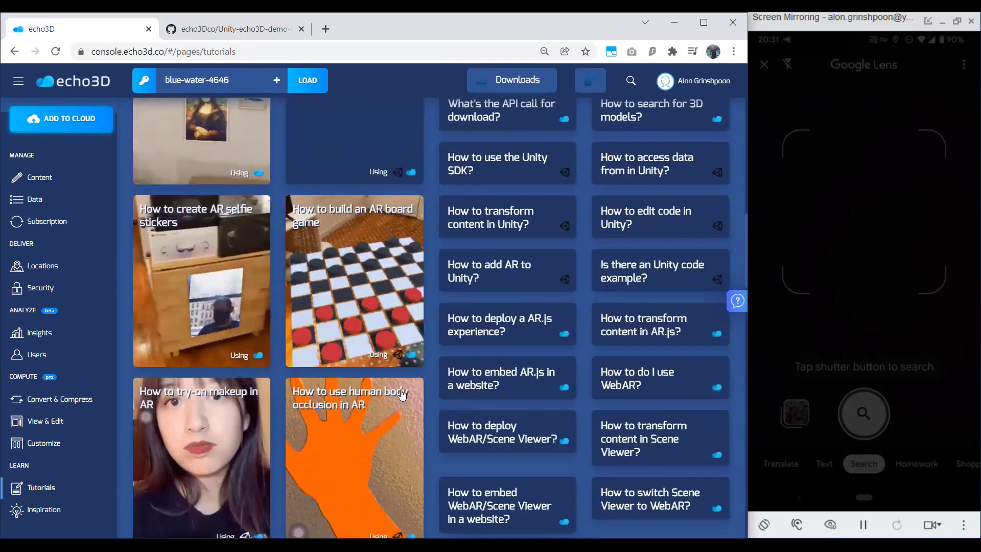
scroll(199, 354, down, 2)
scroll(199, 354, down, 2)
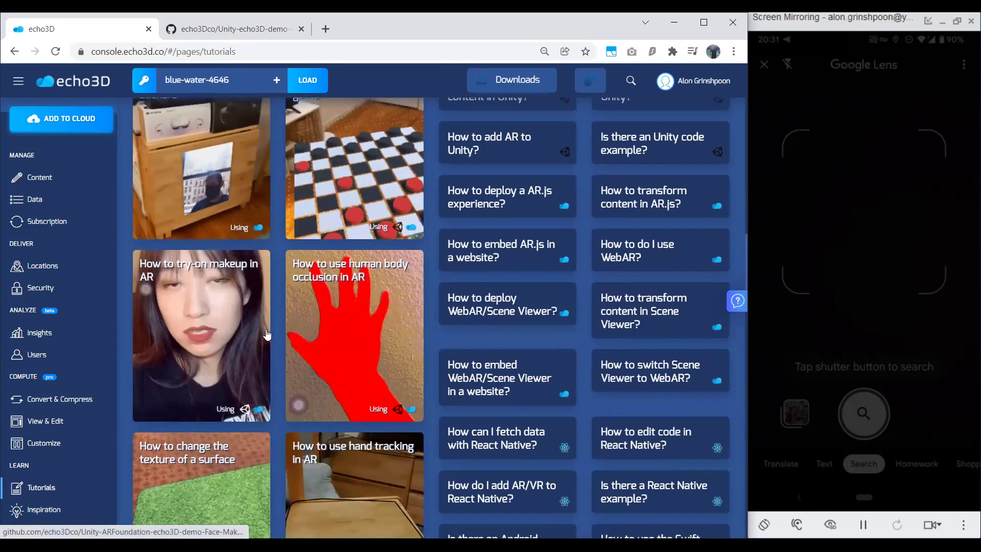
scroll(274, 331, down, 12)
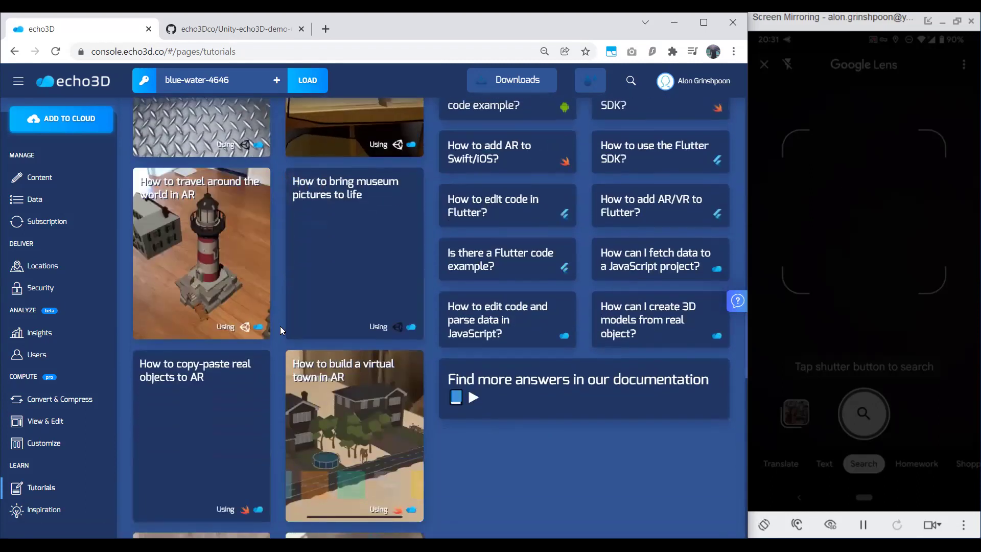
scroll(279, 329, down, 7)
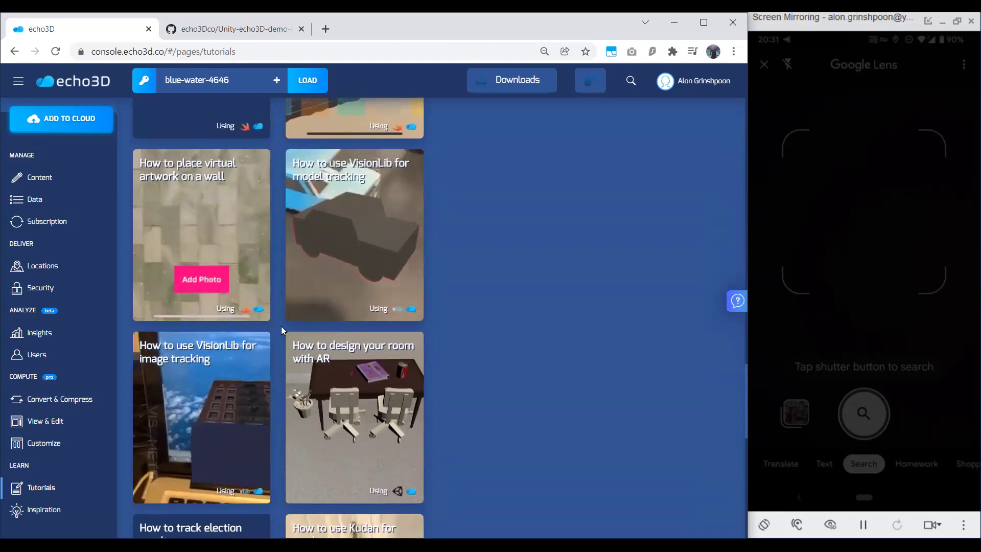
scroll(360, 365, down, 9)
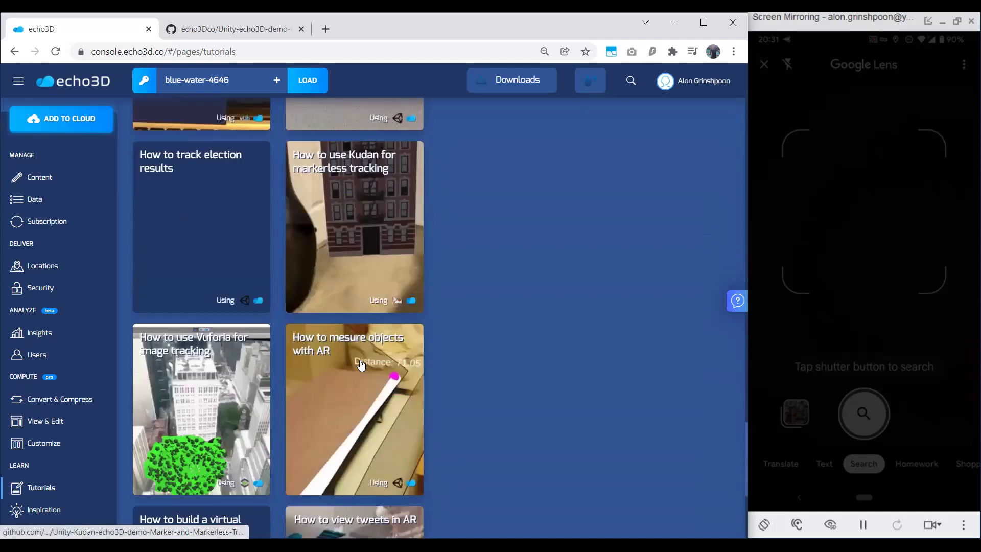
scroll(360, 365, down, 1)
scroll(361, 363, up, 16)
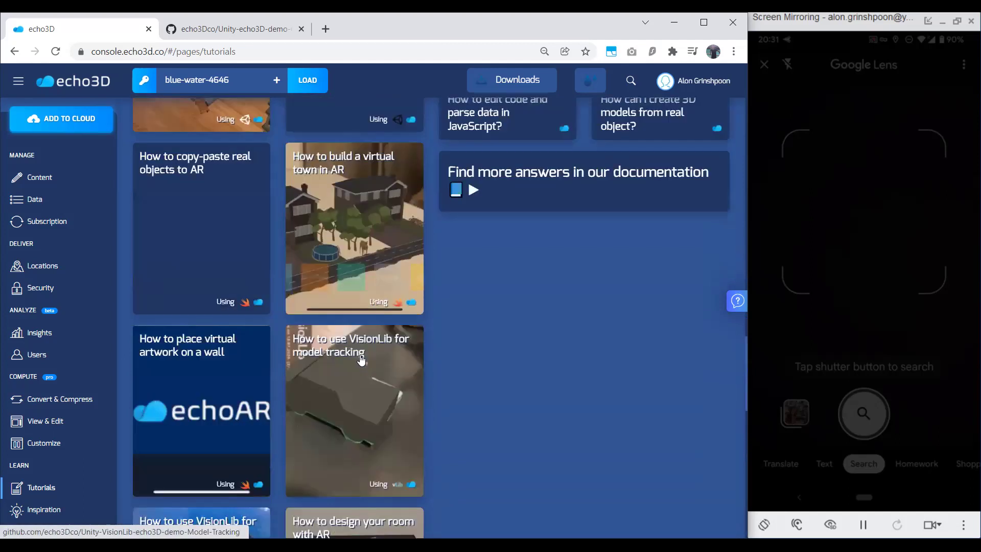
scroll(362, 359, up, 10)
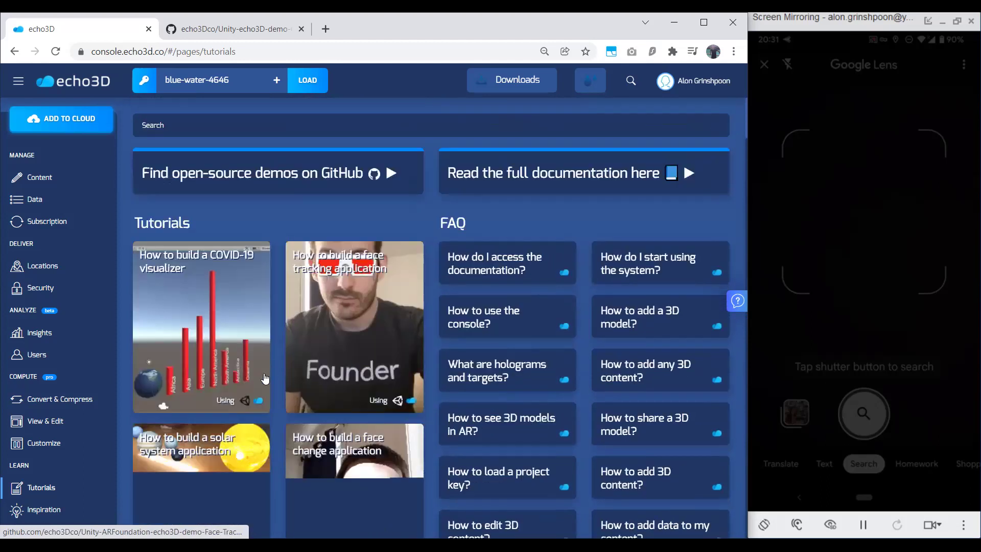
click(61, 507)
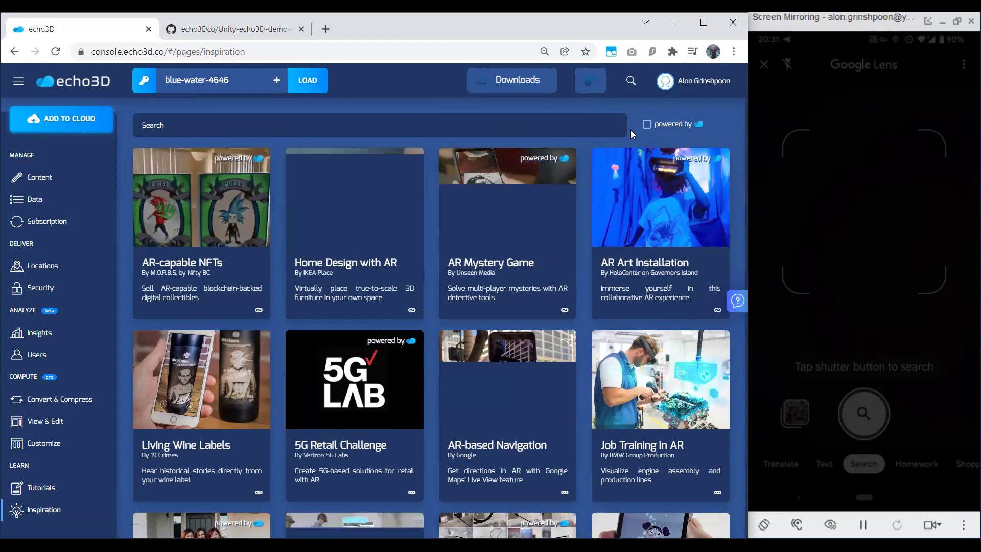
- Filter the Inspiration gallery to projects powered by echo3D and scroll through the cards
click(646, 124)
scroll(489, 279, down, 1)
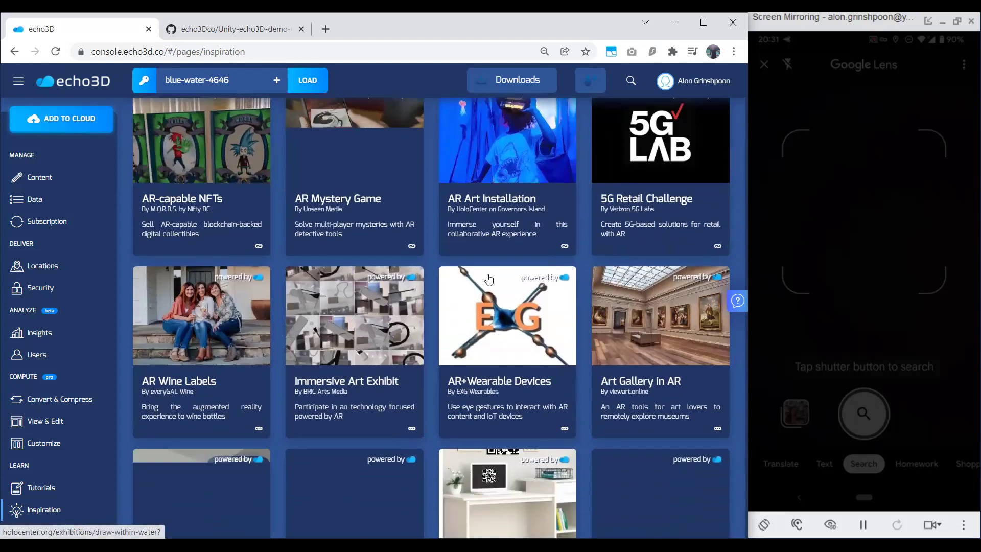
scroll(494, 265, down, 2)
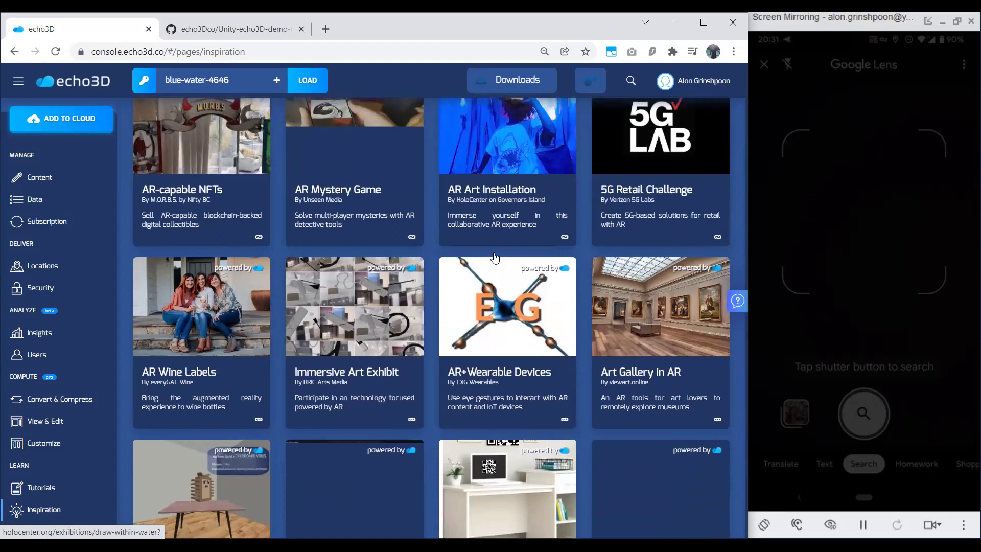
scroll(495, 257, down, 3)
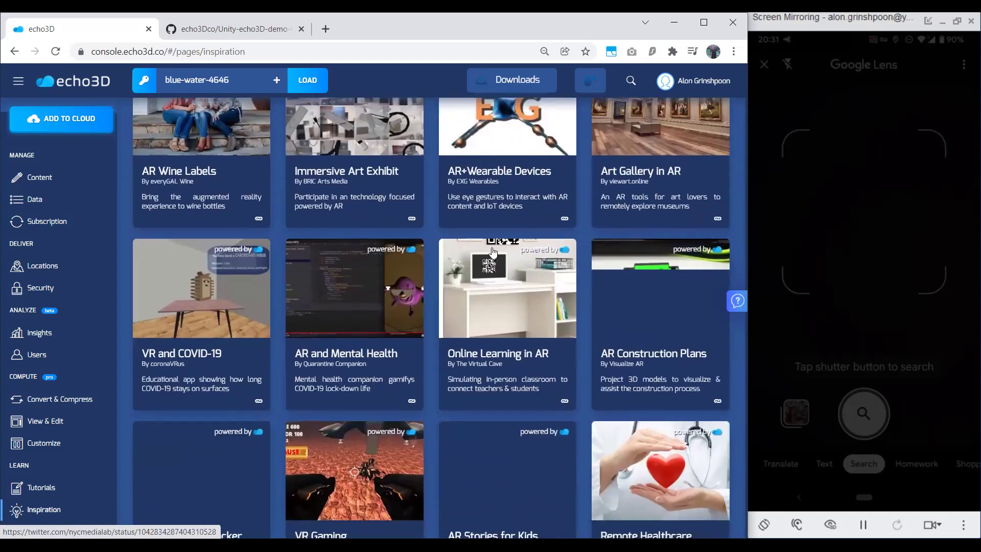
scroll(493, 252, down, 15)
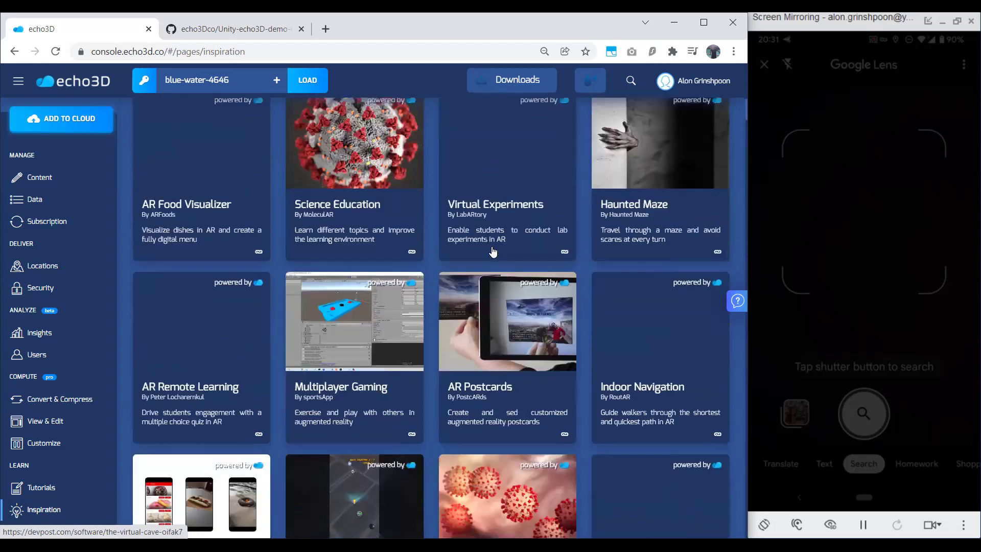
scroll(493, 251, down, 18)
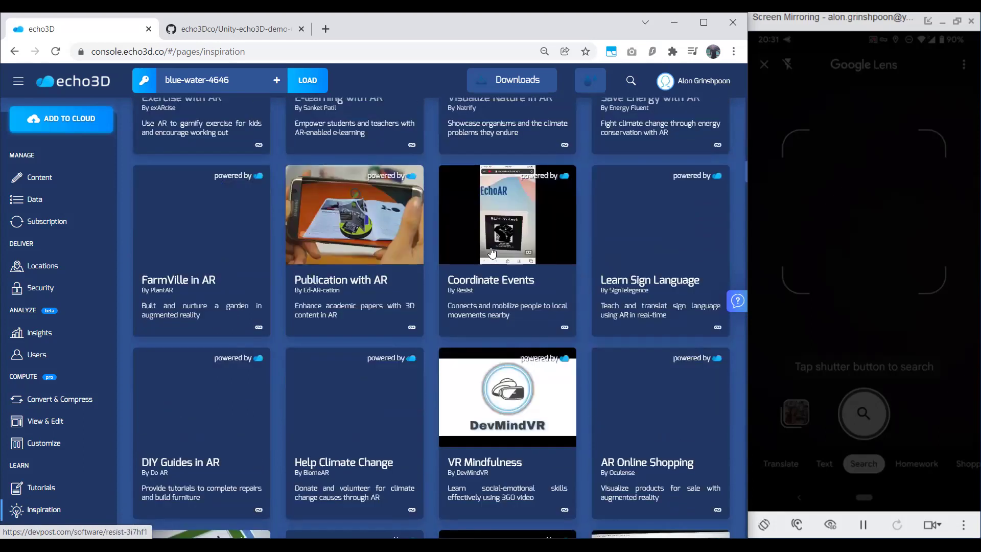
- Open and close the Need help? panel, then keep browsing to cards like AR Mental Health
click(736, 300)
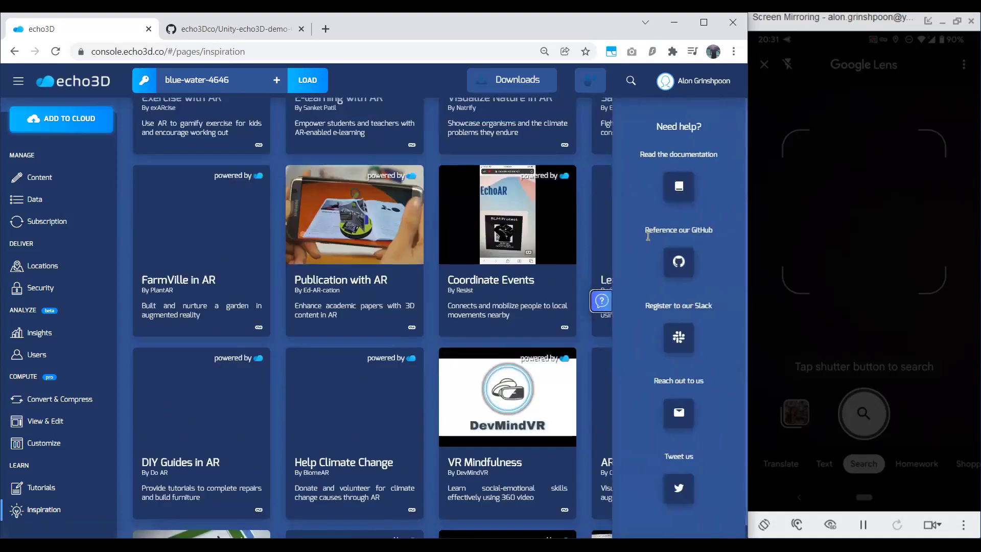
click(602, 300)
scroll(524, 295, down, 9)
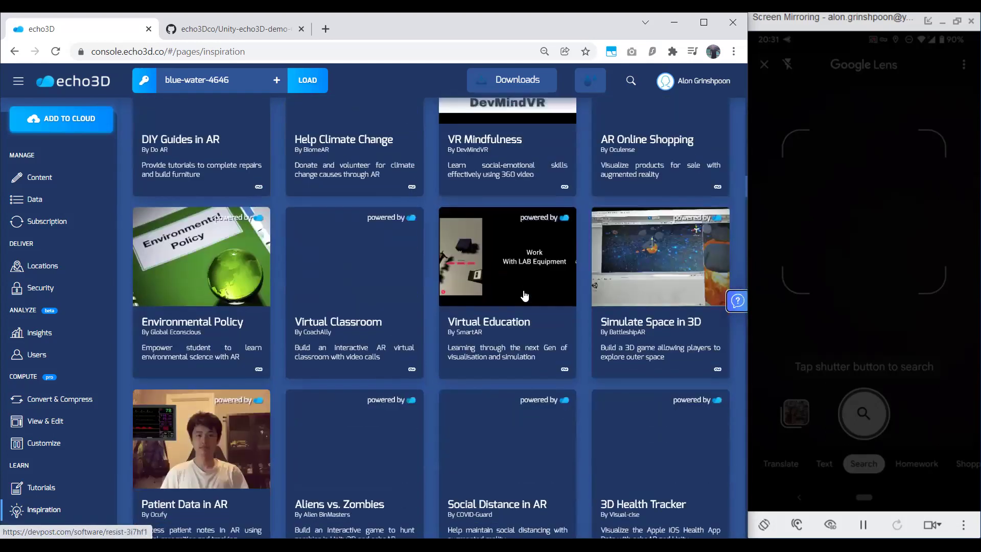
scroll(524, 296, down, 3)
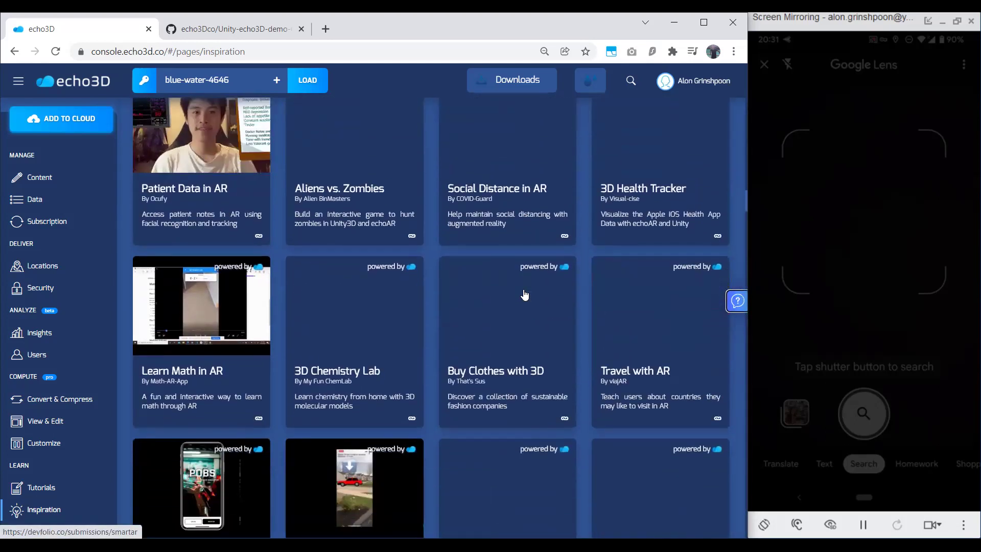
scroll(525, 292, down, 15)
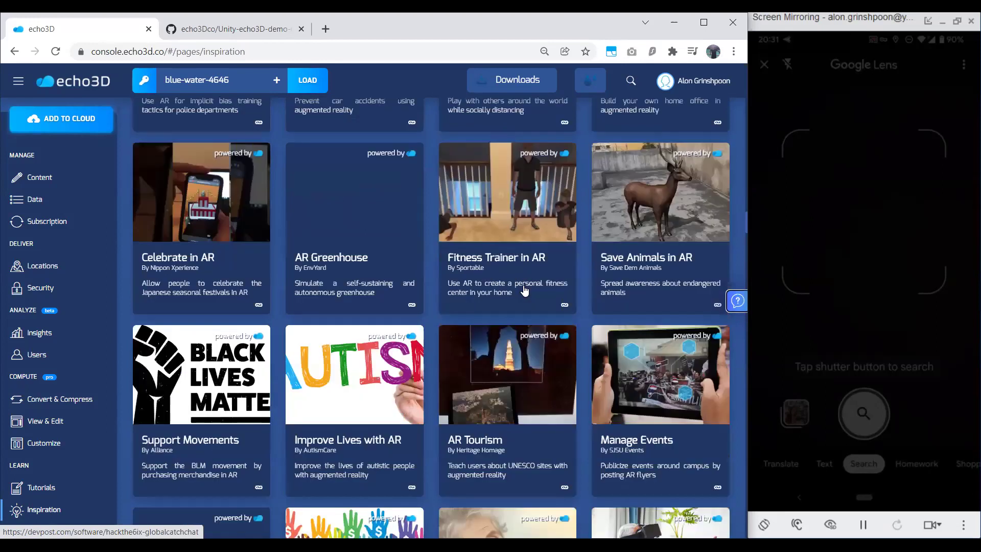
scroll(524, 291, down, 15)
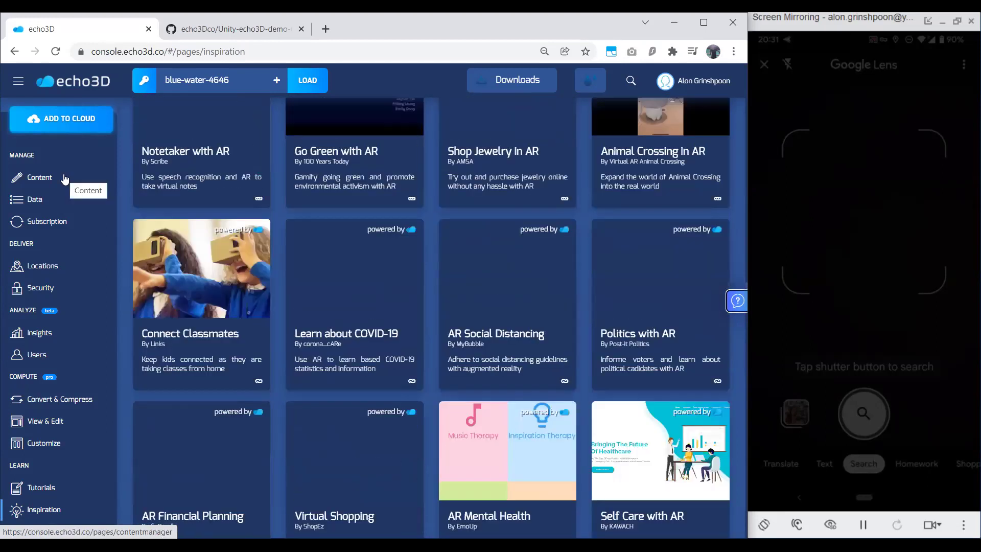
- Show the Skyscraper, Arie-AR, ArcticFox and bunny assets in Content, check Downloads, then switch to Unity
click(64, 178)
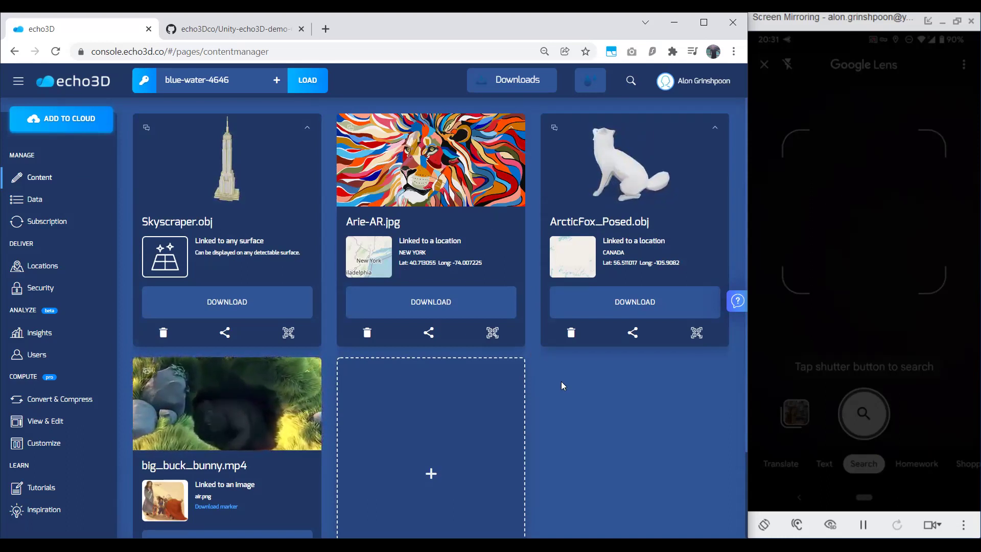
click(524, 87)
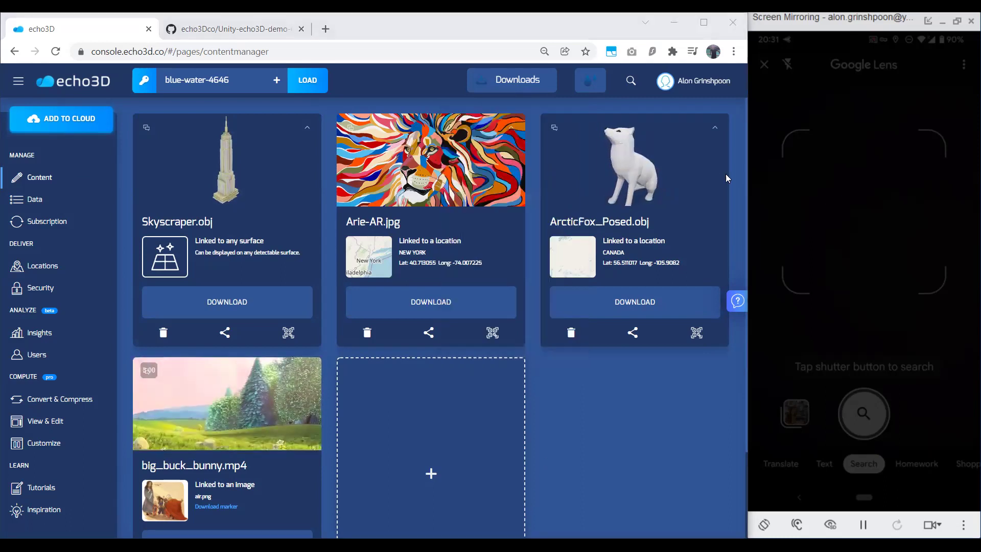
key(alt+Tab)
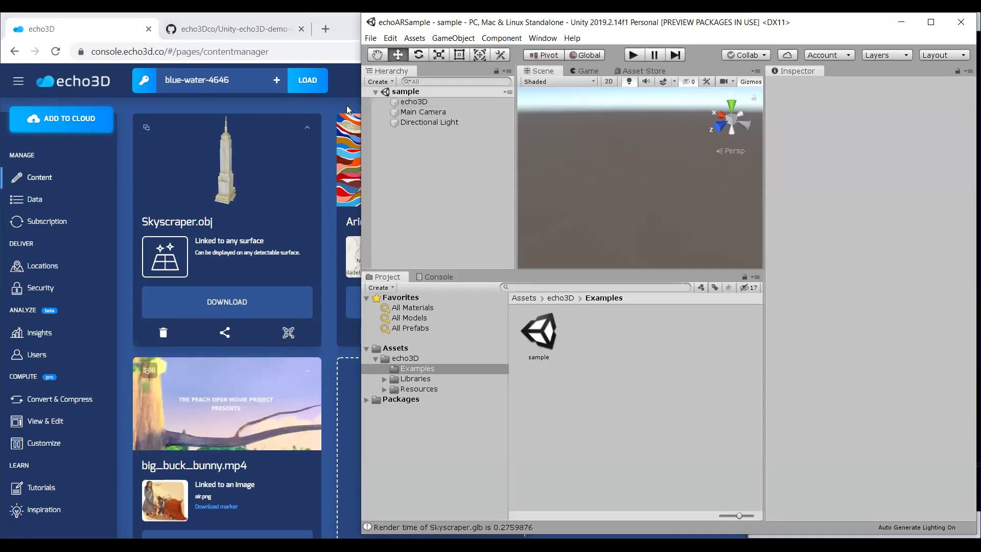
- Select the echo3D object in Unity's sample scene to show its Echo 3D script and API Key field
click(325, 105)
mouse_move(513, 81)
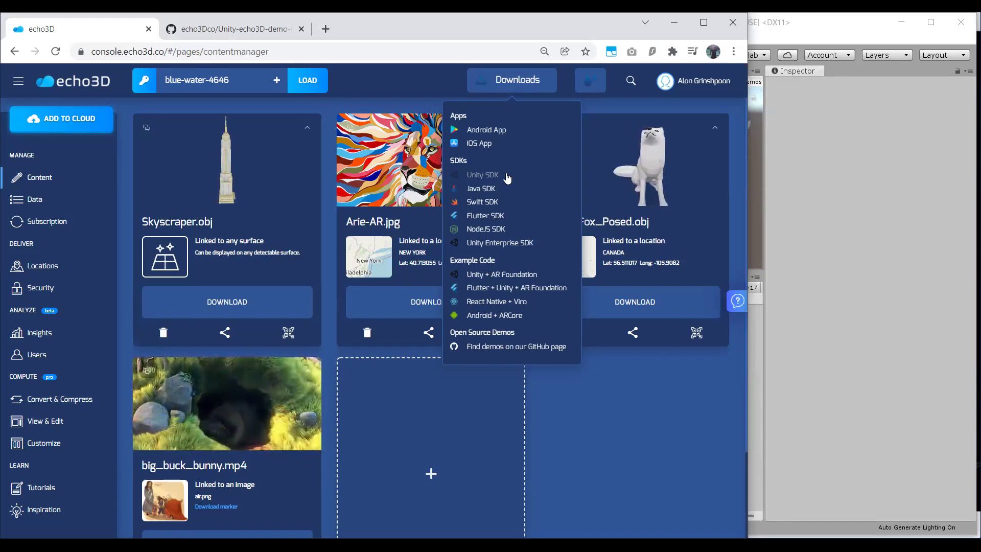
click(815, 265)
right_drag(609, 195, 674, 161)
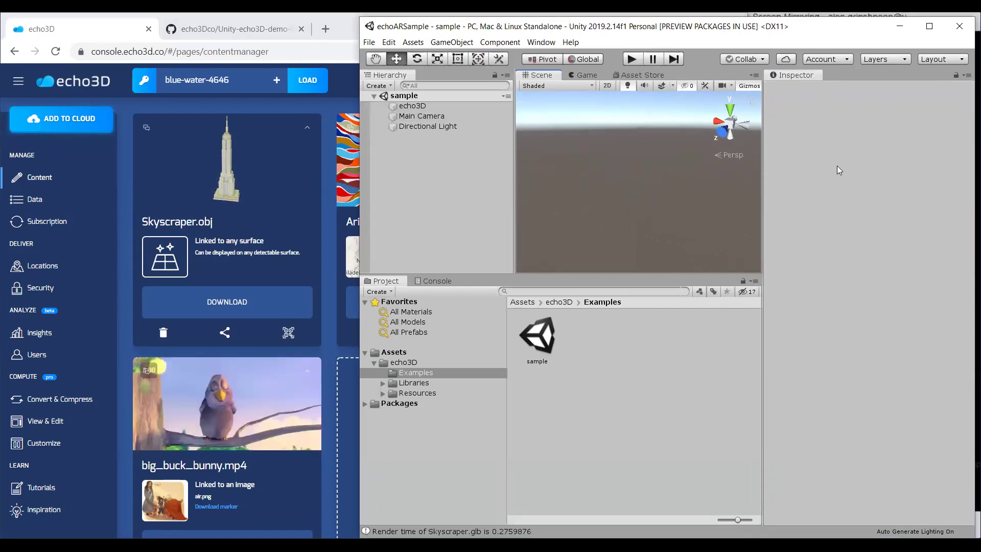
click(465, 107)
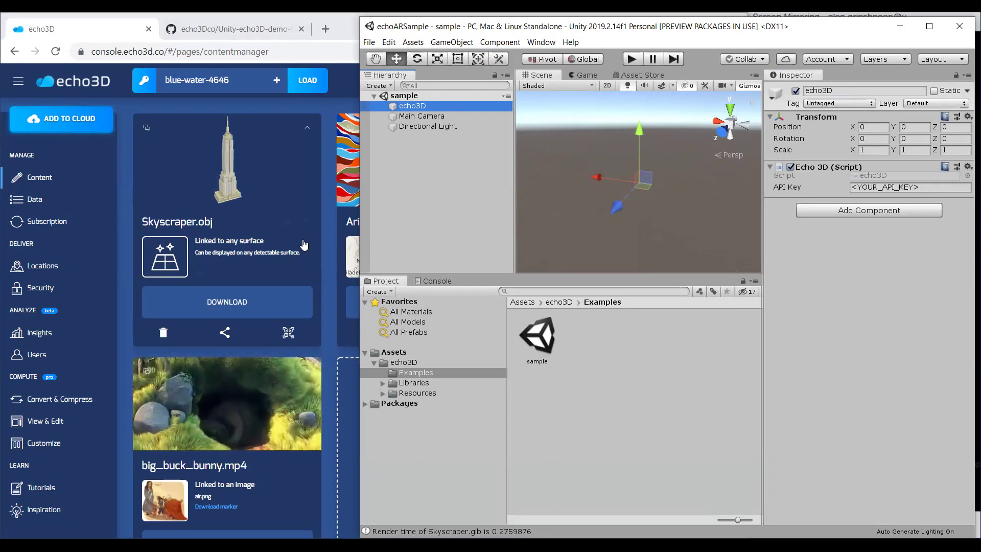
- Delete the Arie-AR.jpg entry from the echo3D console
click(358, 334)
click(367, 332)
click(403, 308)
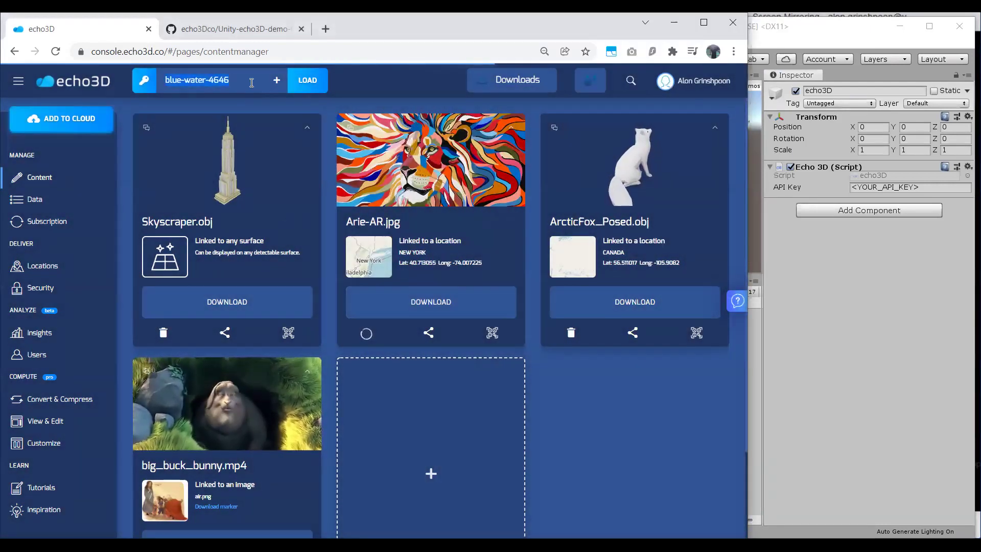
- Paste the project's API key into the Echo 3D script and run the sample scene in play mode
click(901, 187)
key(ctrl+v)
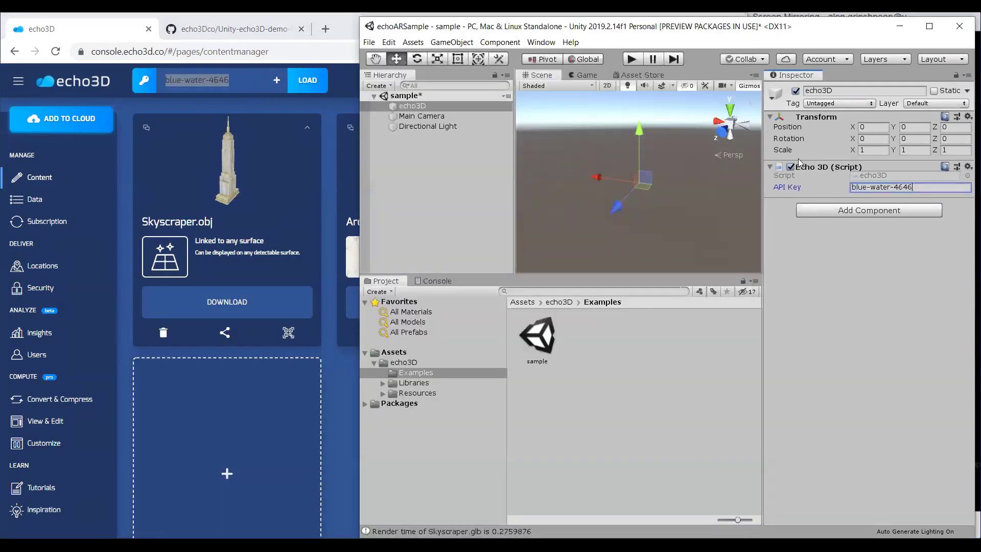
click(631, 59)
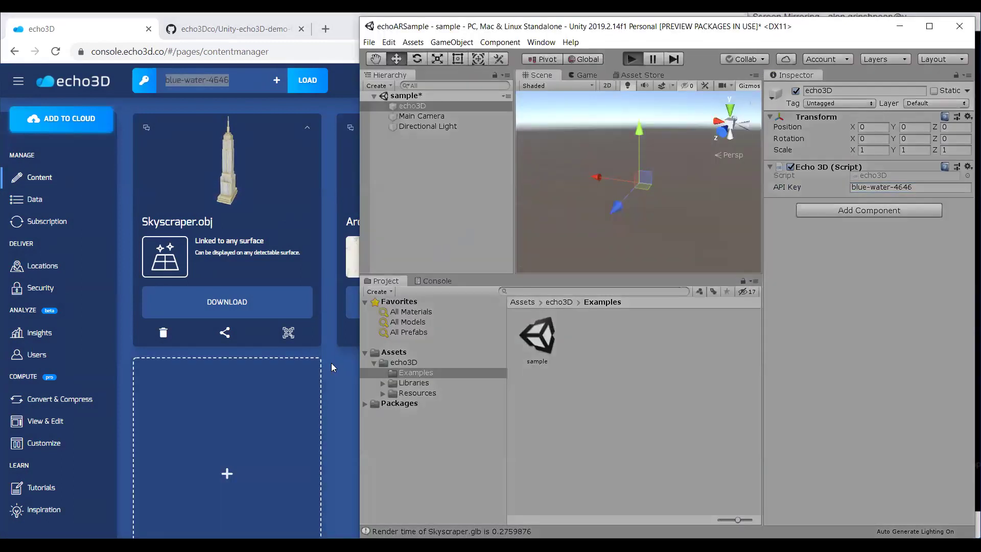
click(332, 368)
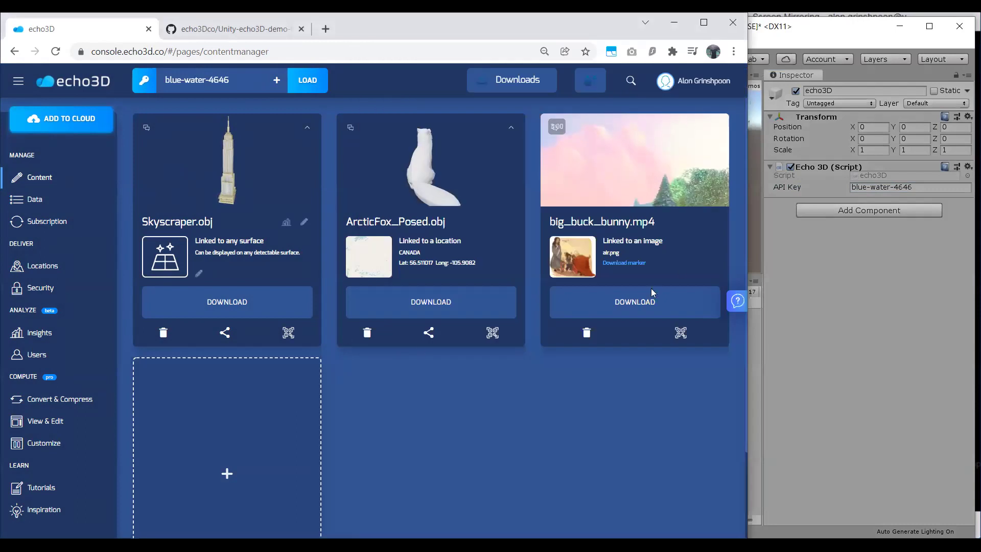
click(757, 242)
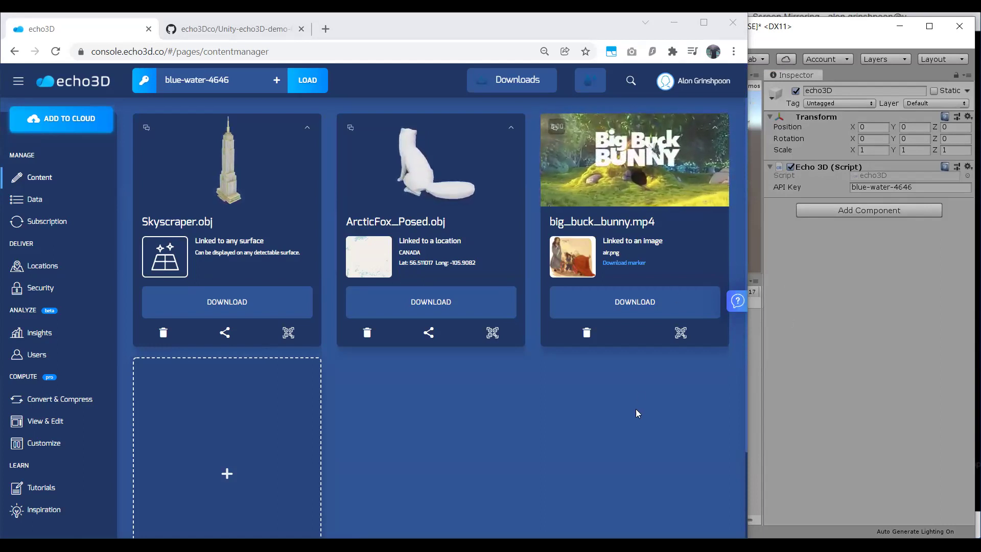
key(ctrl+p)
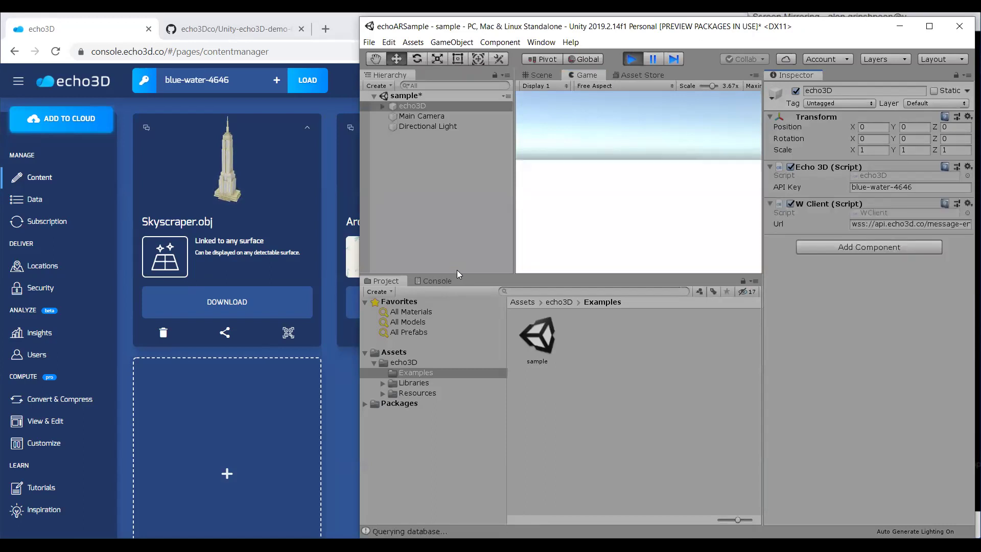
- Orbit the streamed Skyscraper in the Scene view and frame ArcticFox_Posed.glb under echo3D
click(537, 81)
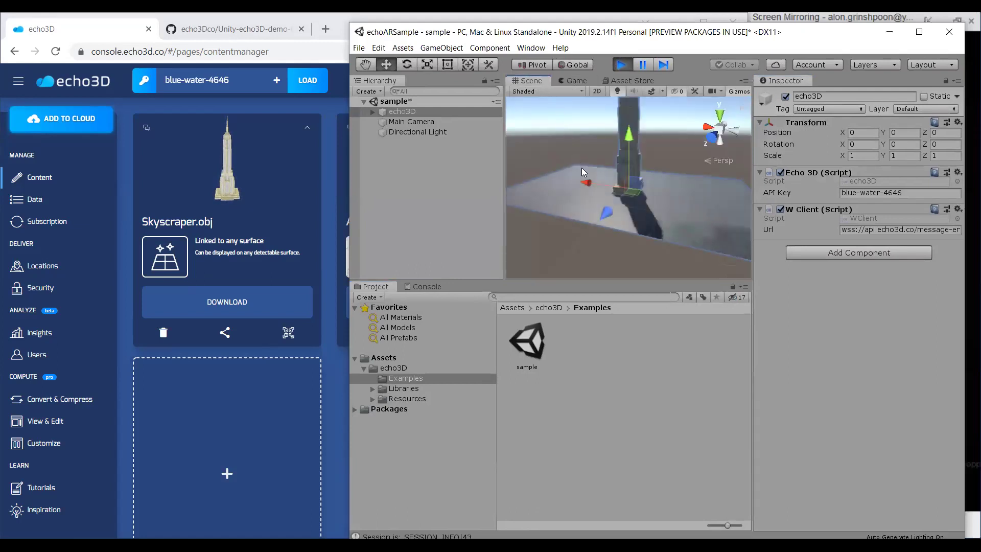
alt+drag(594, 174, 759, 93)
alt+drag(633, 251, 720, 220)
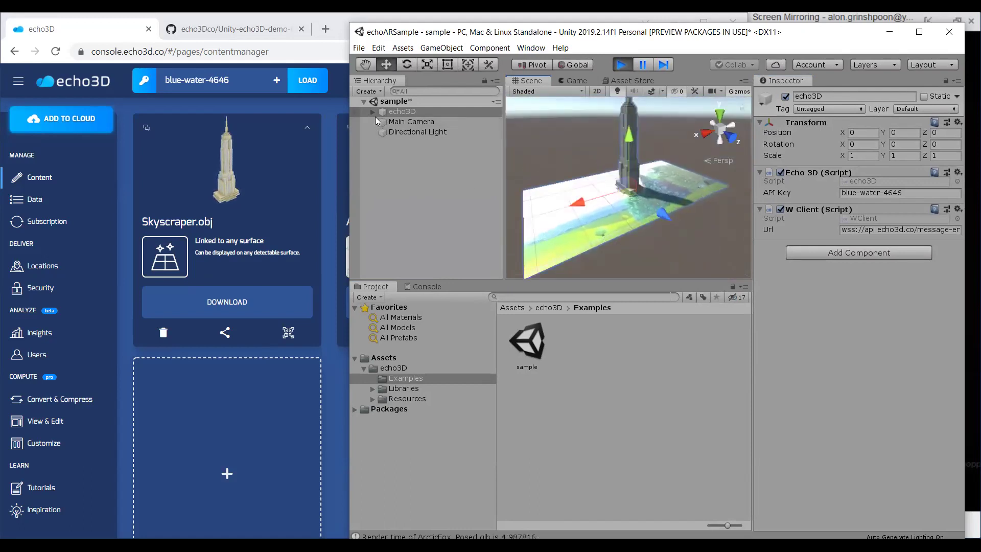
click(373, 112)
click(434, 132)
double_click(457, 142)
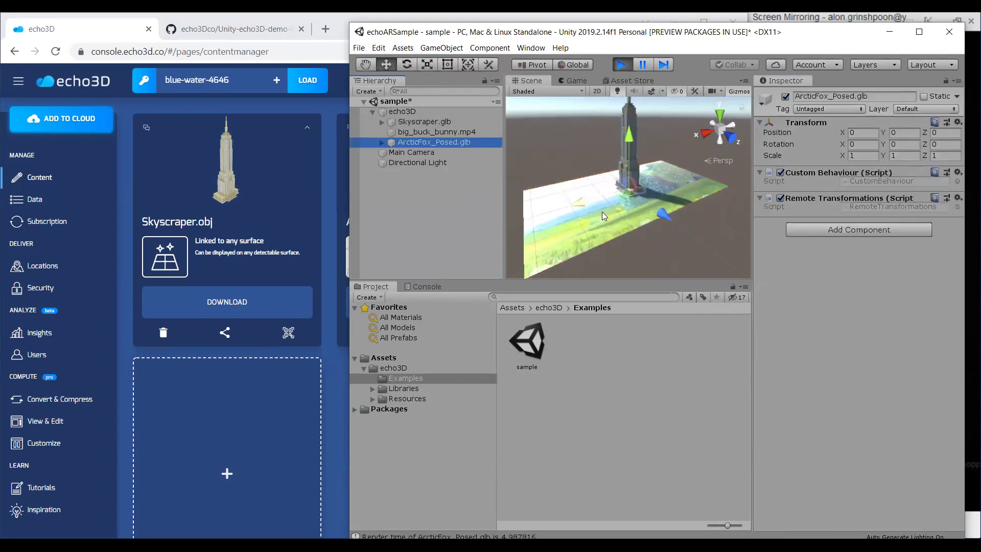
alt+drag(615, 238, 425, 344)
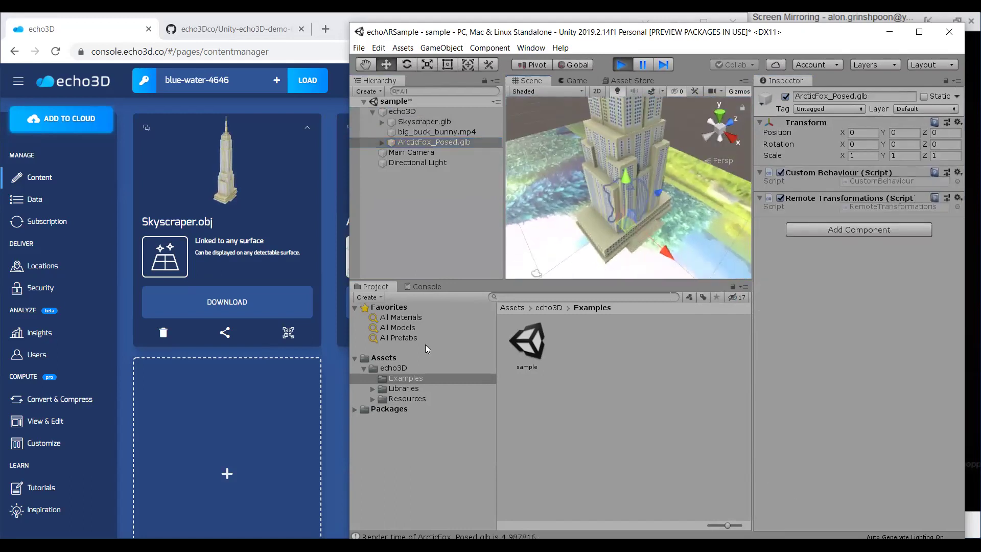
- Delete the big_buck_bunny.mp4 entry from the console and check the remaining models in Unity
click(326, 395)
click(588, 332)
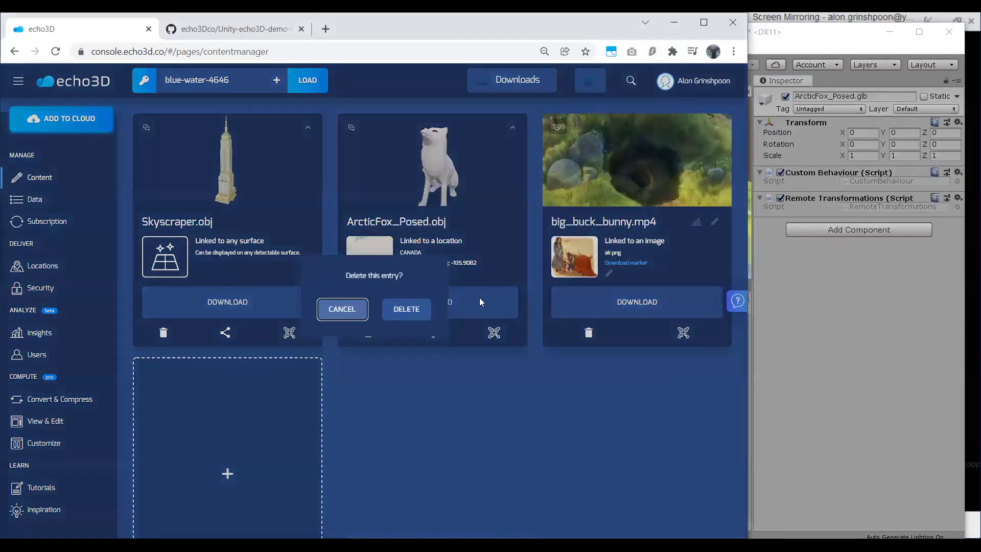
click(406, 309)
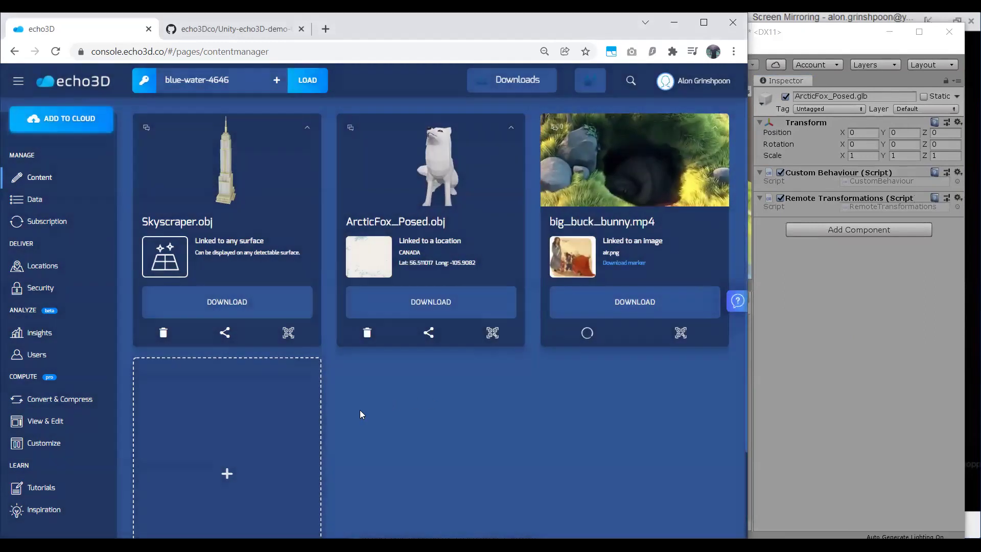
key(alt+Tab)
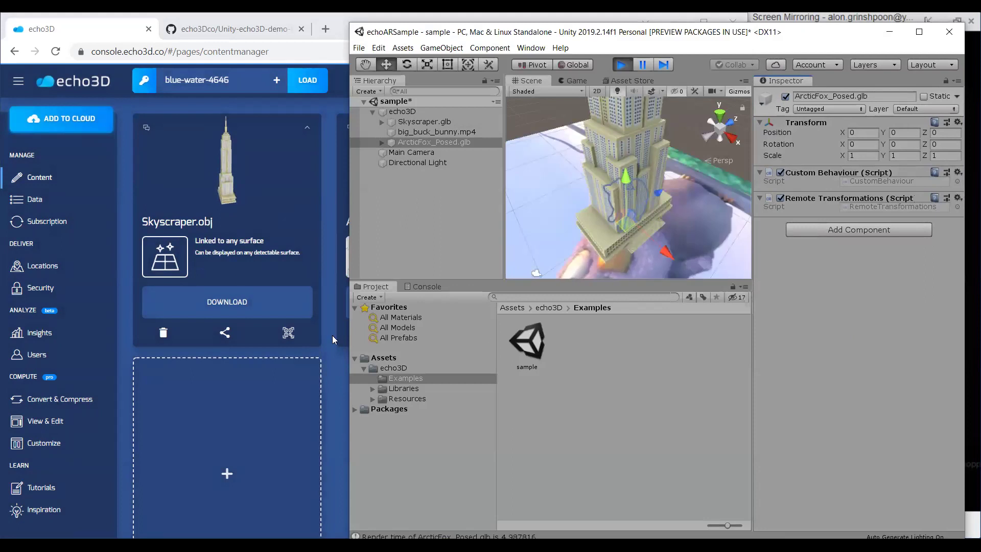
alt+drag(565, 176, 596, 194)
scroll(596, 193, down, 3)
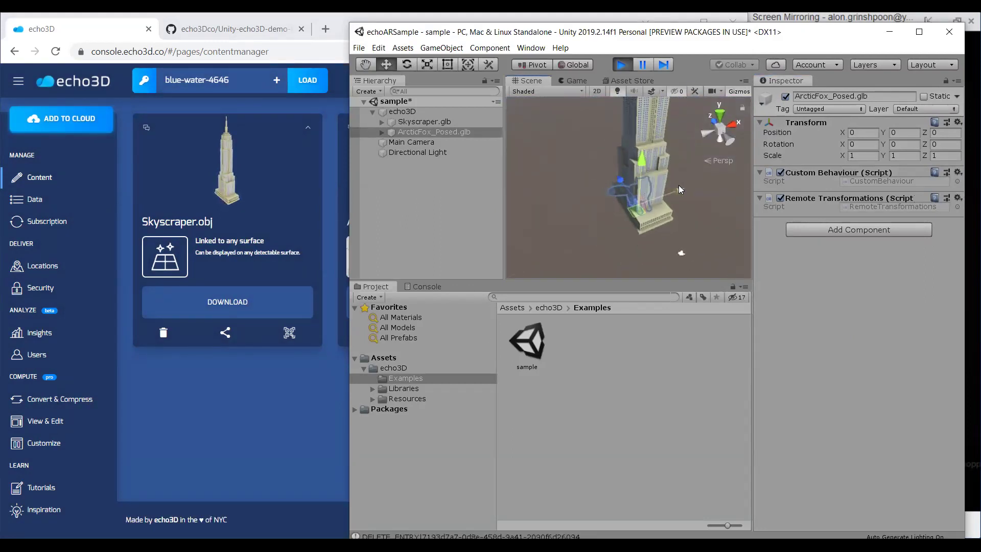
- Add metadata x = 10 to the Arctic Fox entry and watch the fox move in Unity
click(281, 406)
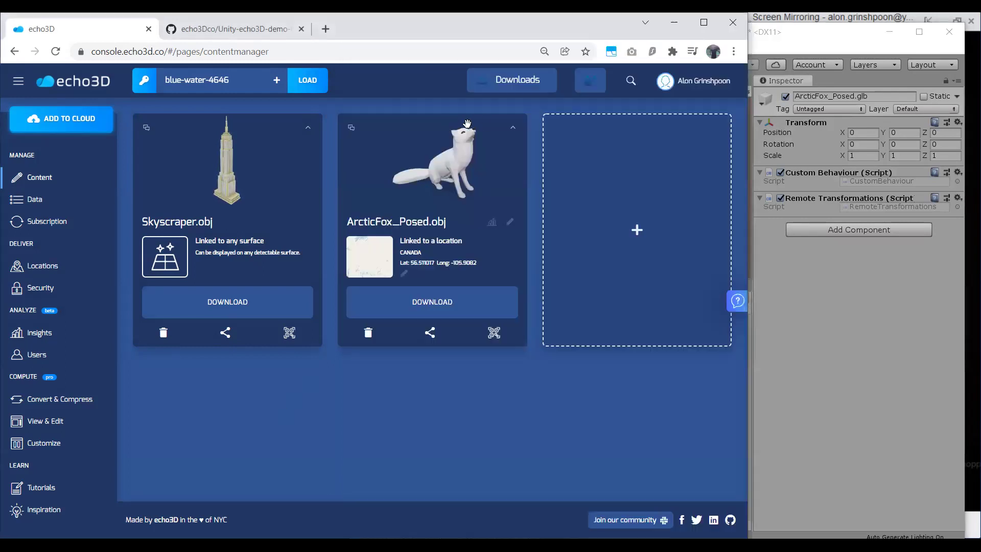
click(507, 132)
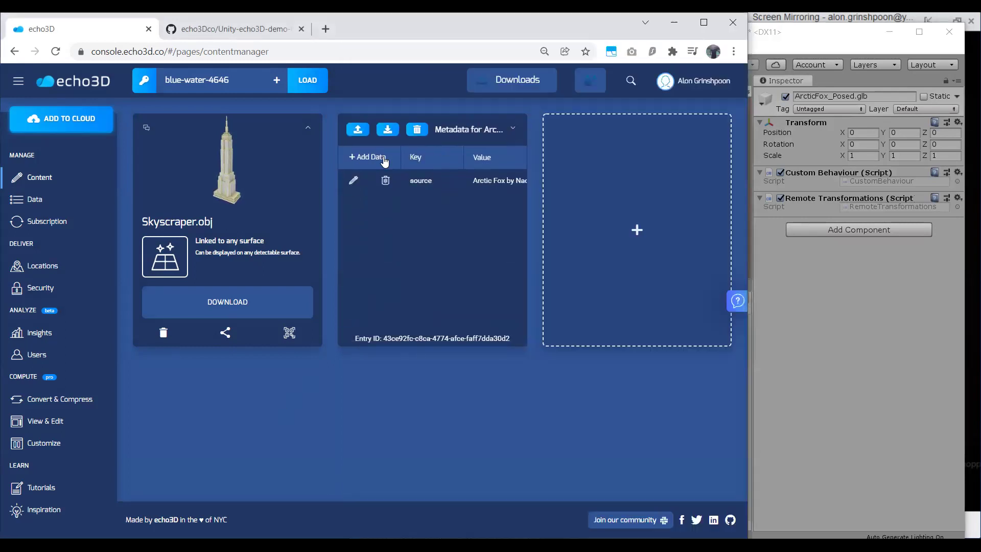
click(367, 157)
click(426, 179)
text(x)
click(499, 178)
text(10)
key(Return)
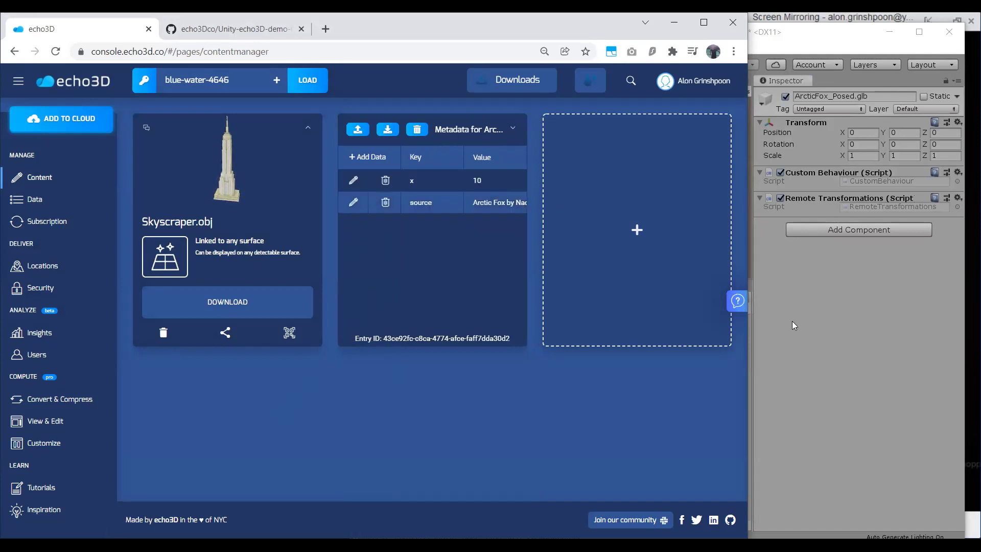
key(alt+Tab)
alt+drag(557, 157, 593, 205)
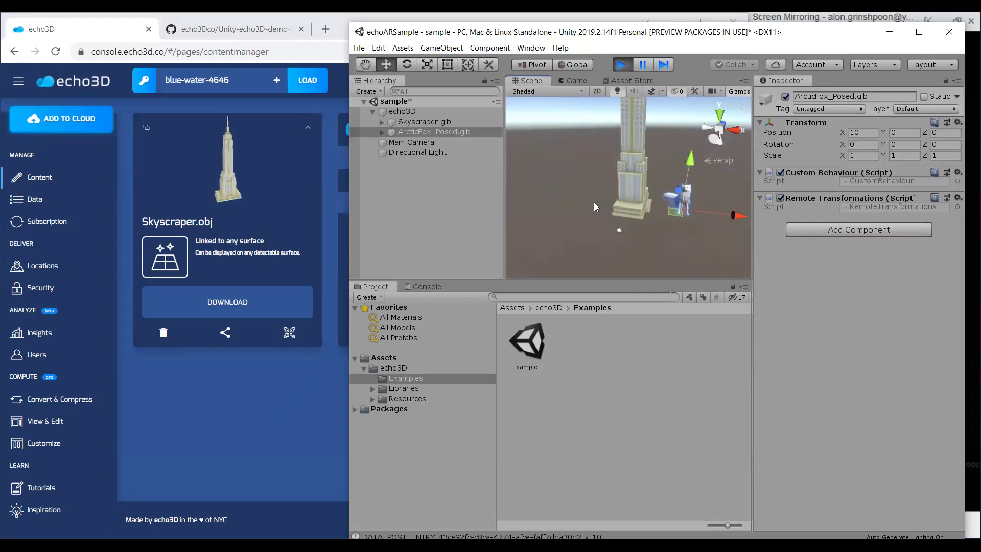
- Add metadata direction = right to the Skyscraper entry
click(312, 133)
click(162, 156)
click(227, 179)
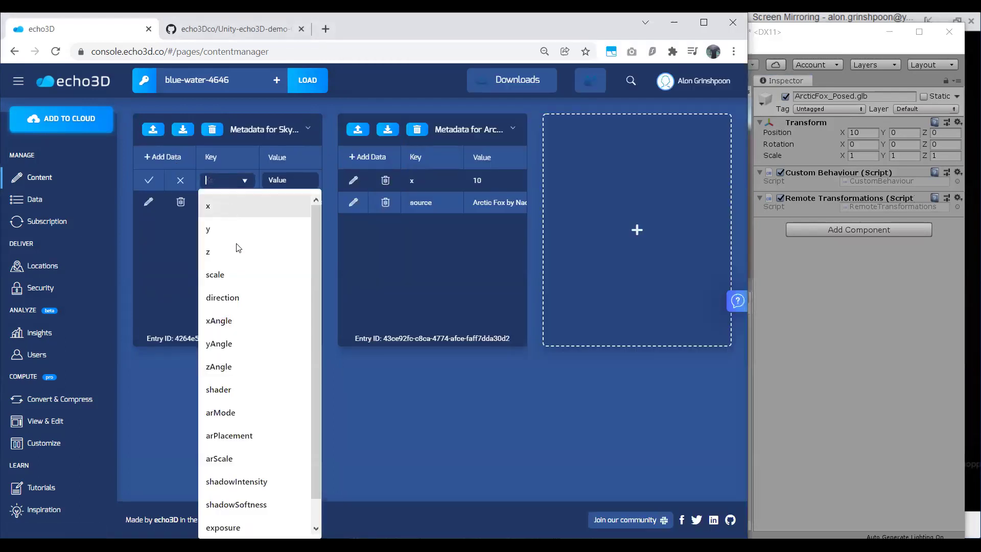
click(254, 297)
key(Tab)
text(right)
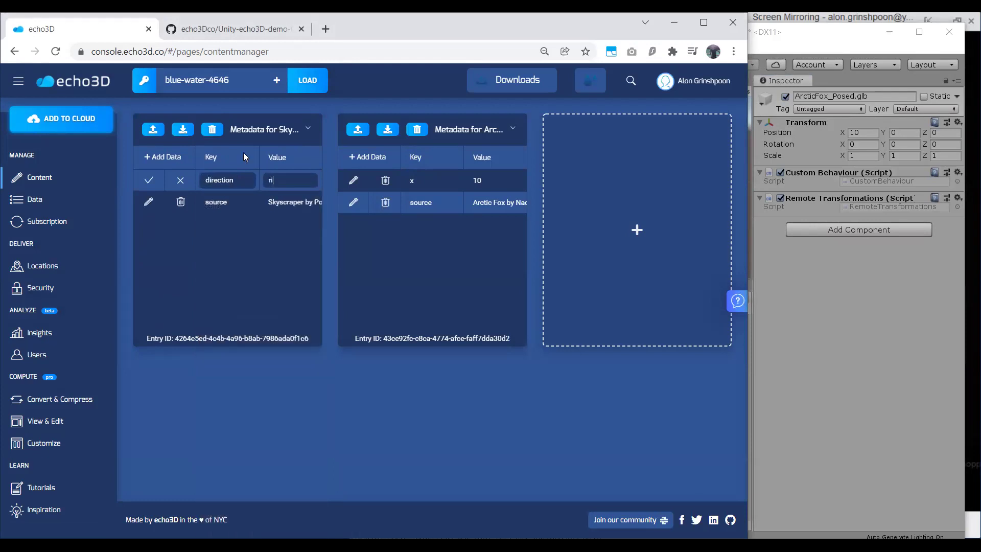
key(Return)
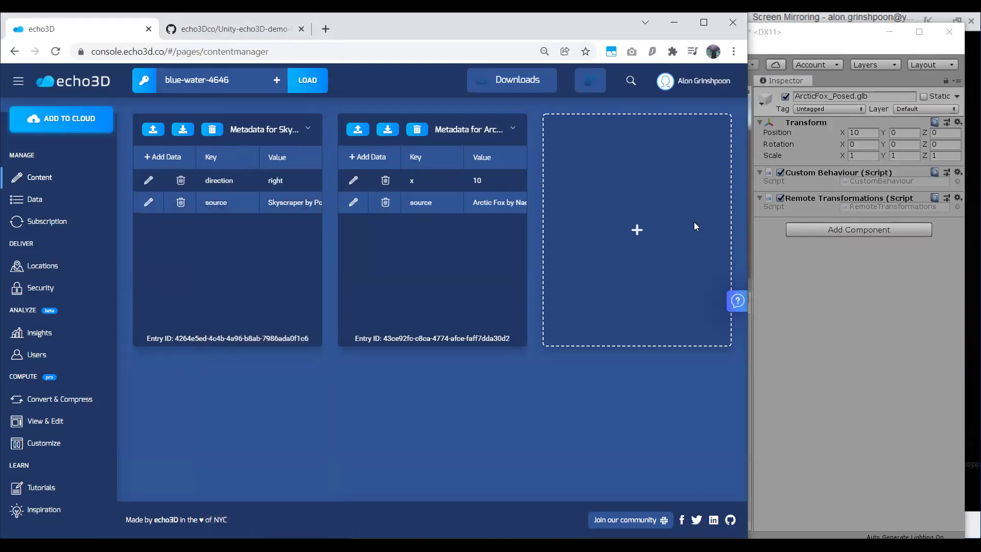
key(alt+Tab)
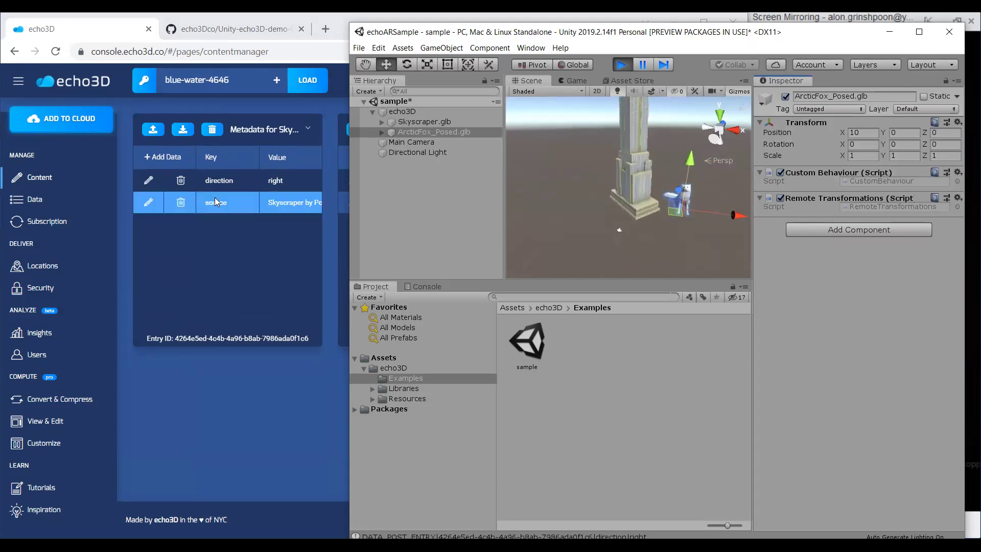
- Start a 'text' metadata row on the Skyscraper, discard it, and orbit Unity's scene
click(175, 163)
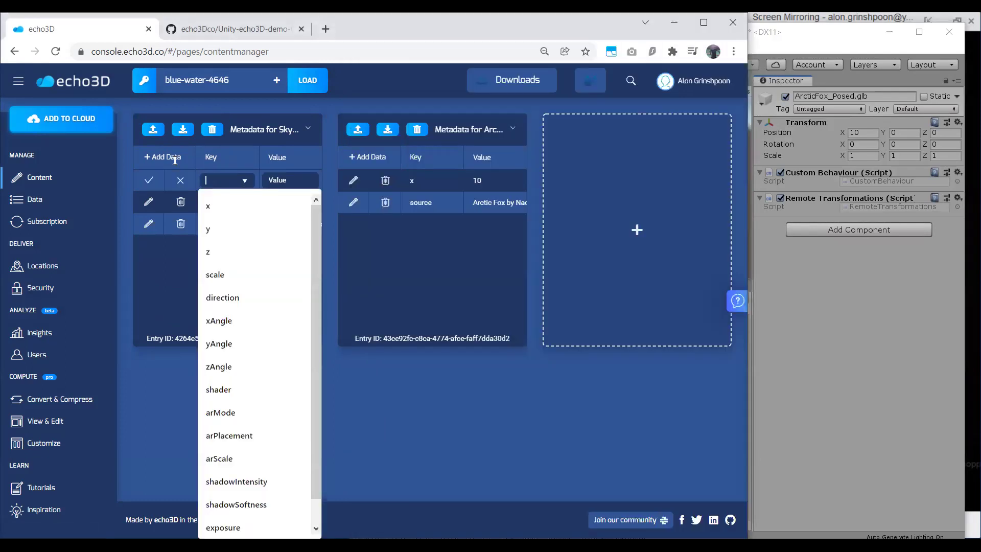
text(text)
click(284, 179)
text(text)
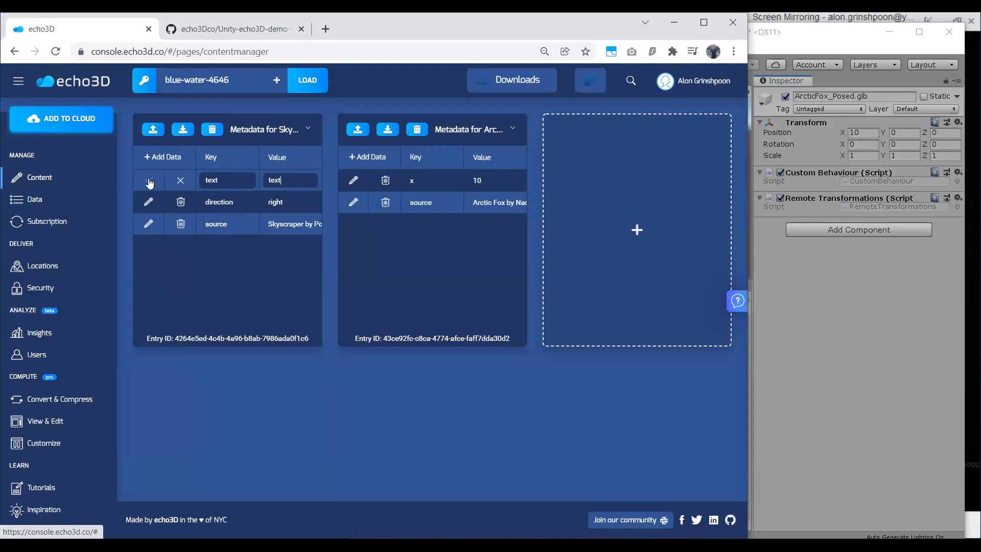
click(180, 180)
click(813, 367)
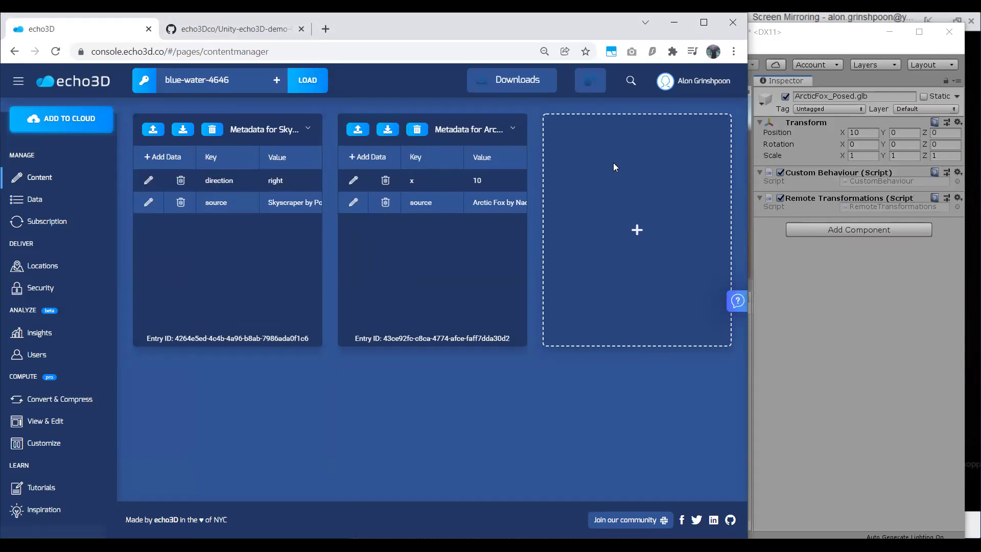
alt+drag(644, 213, 612, 164)
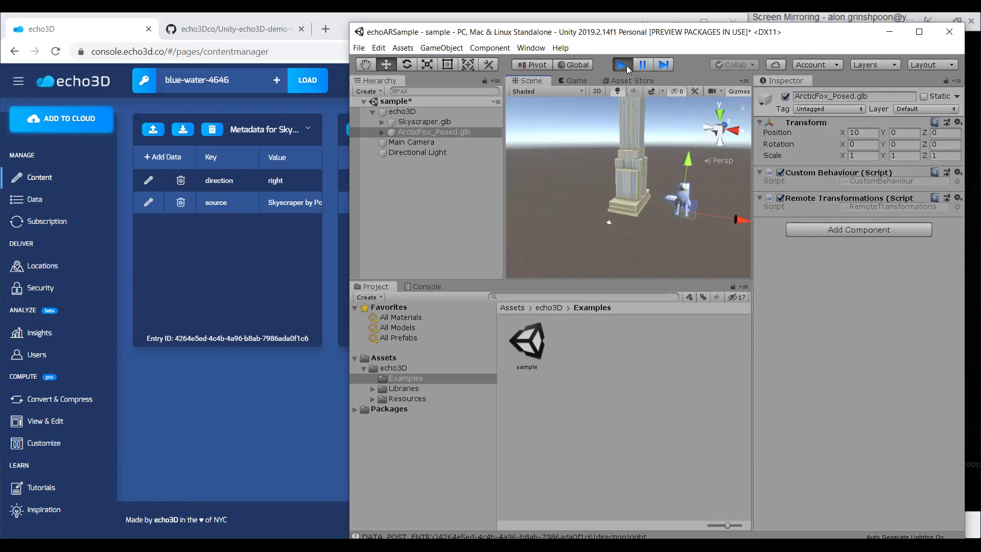
- Stop and restart play mode, then orbit the Scene view to see the reloaded Skyscraper and Arctic Fox
alt+drag(659, 171, 597, 194)
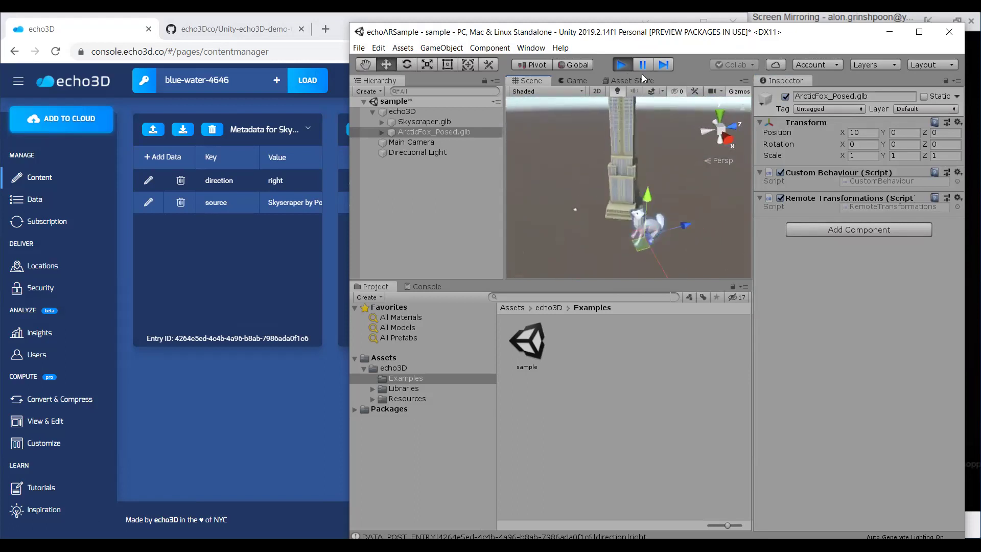
click(622, 65)
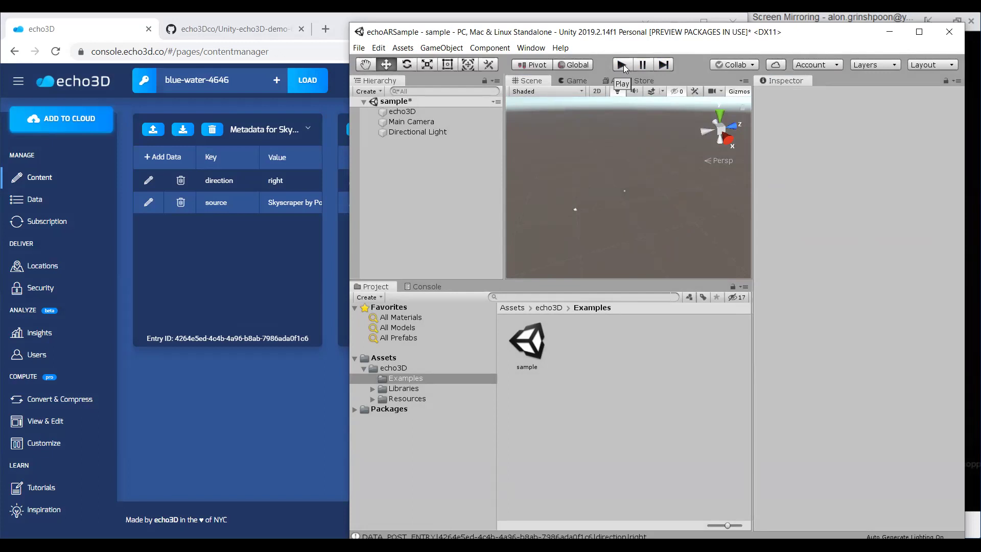
click(622, 66)
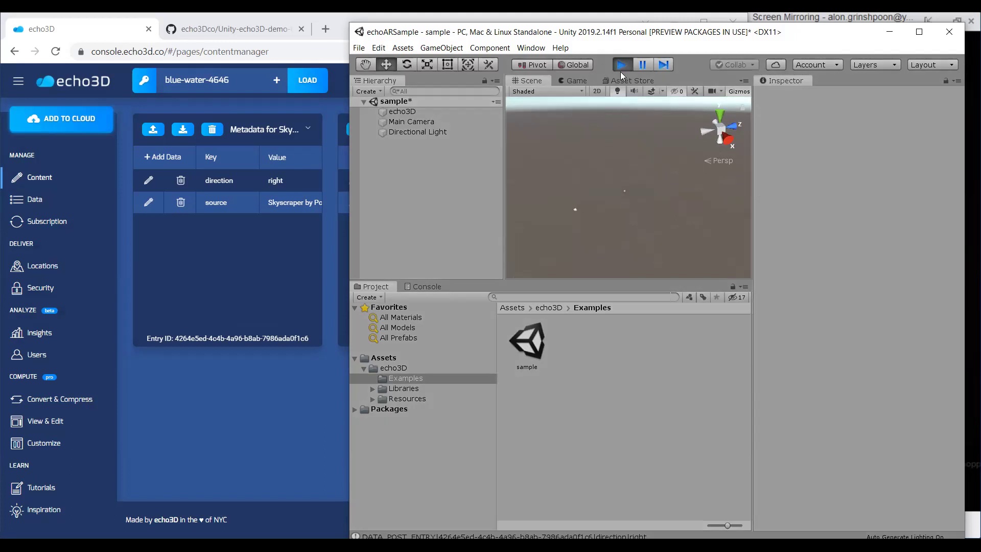
click(539, 84)
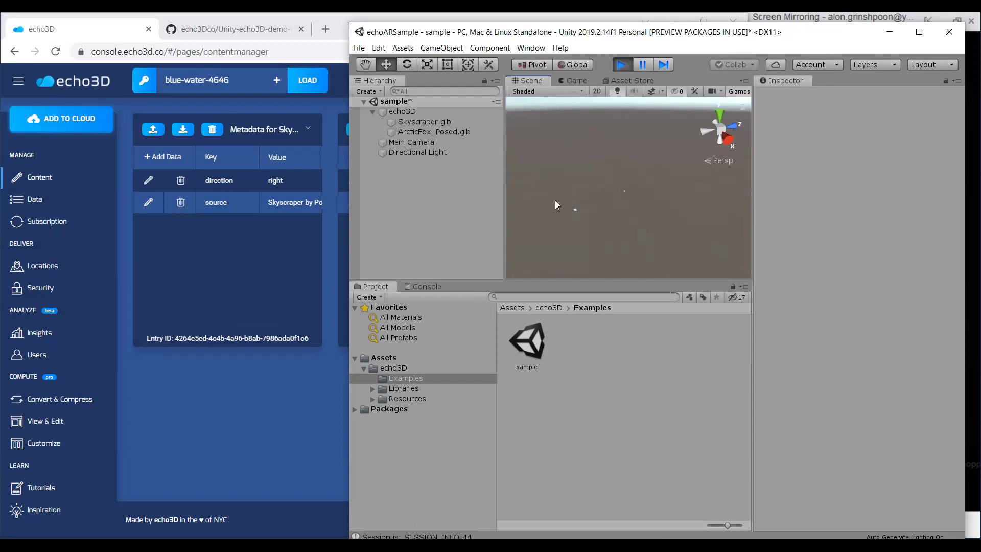
right_drag(572, 183, 660, 188)
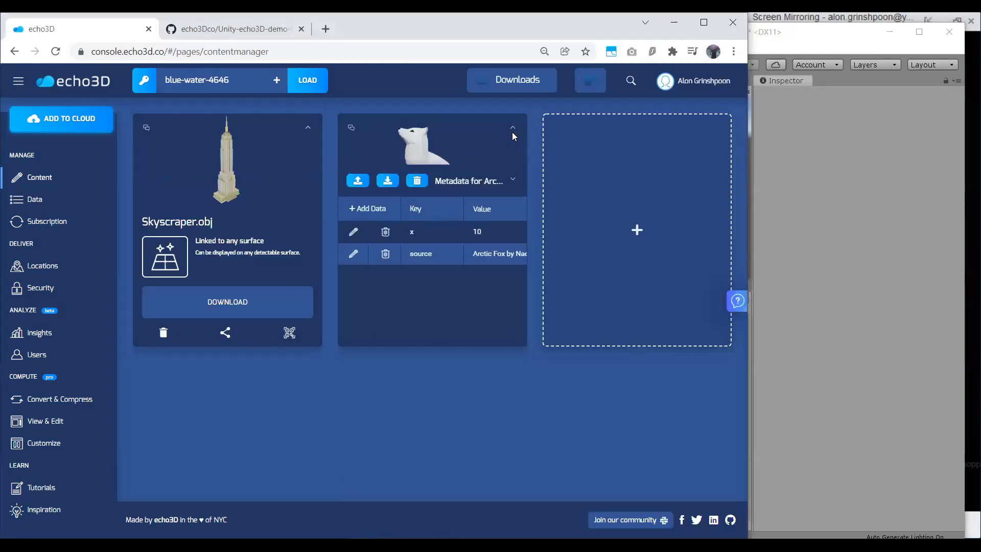
- Delete the Skyscraper entry and the fox's x metadata row in the echo3D console
click(512, 128)
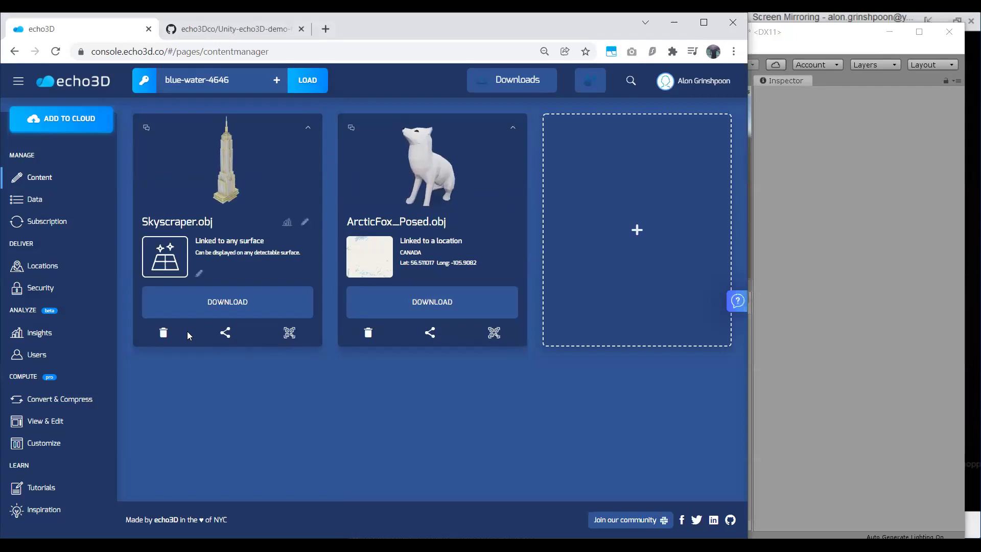
click(163, 333)
click(408, 309)
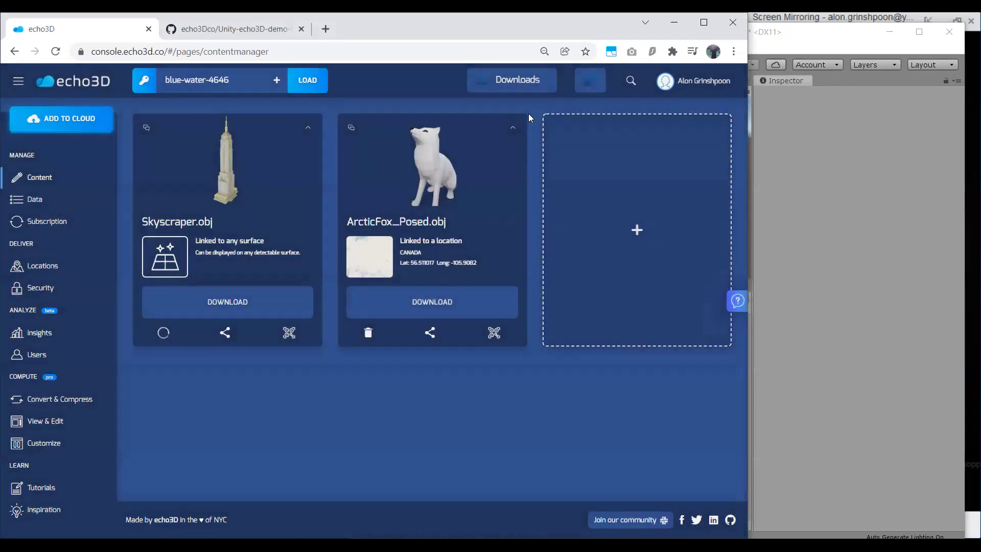
scroll(418, 150, down, 3)
click(386, 180)
click(431, 122)
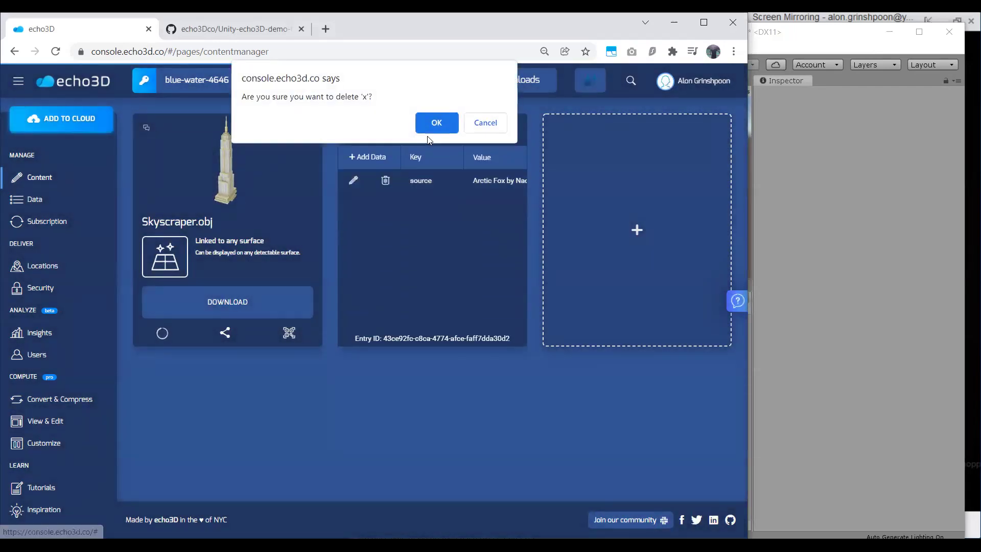
click(510, 125)
- In Unity, open the CustomBehaviour script from the Assets/echo3D folder for editing
click(864, 236)
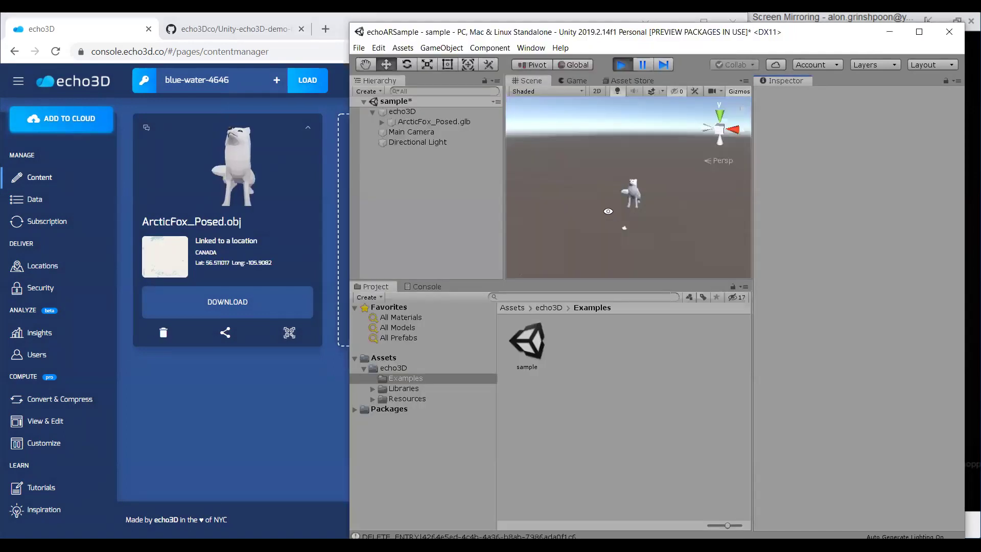
click(453, 122)
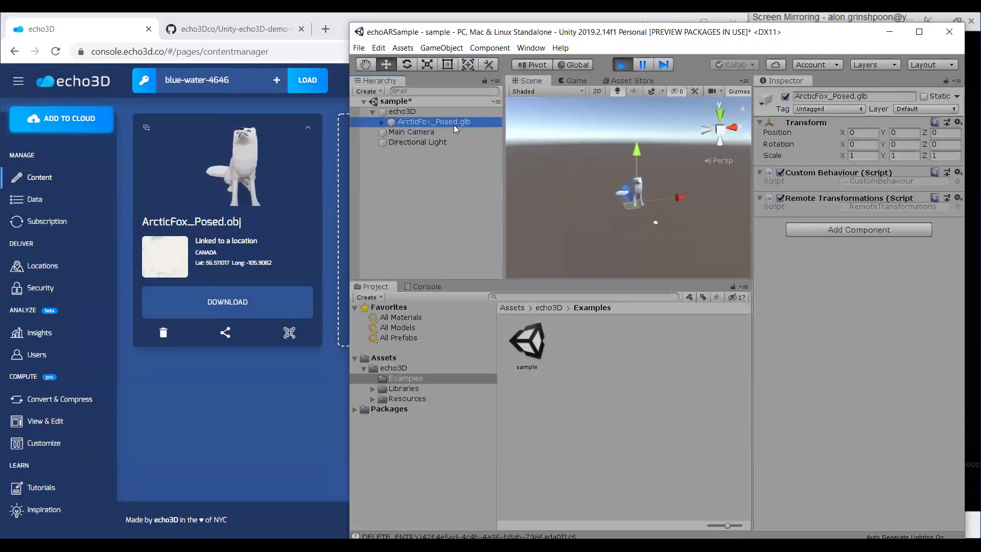
click(548, 307)
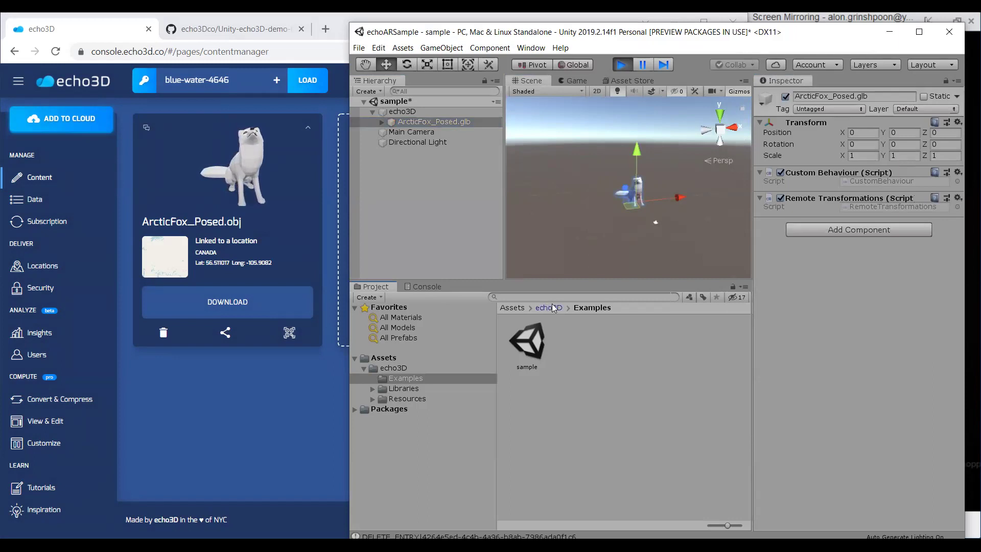
click(685, 346)
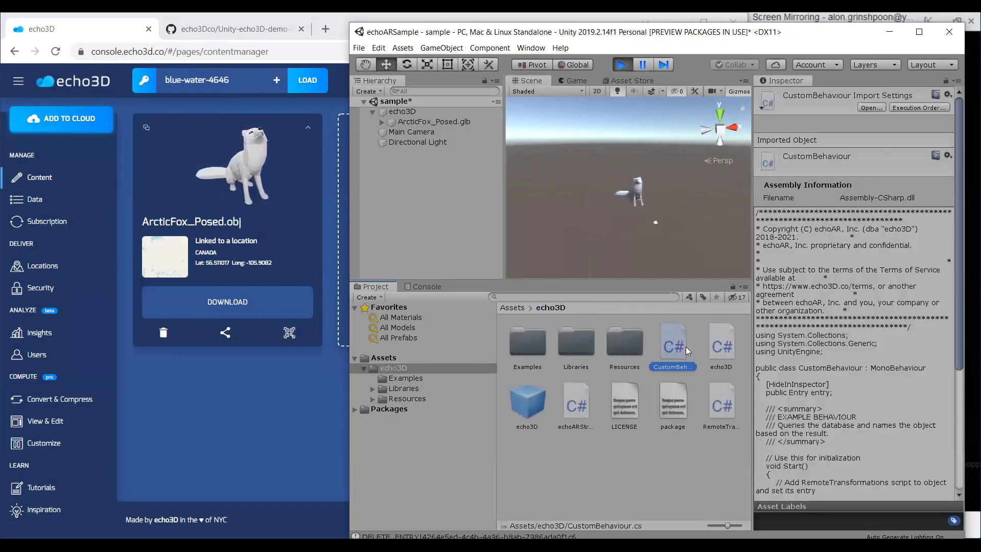
double_click(685, 346)
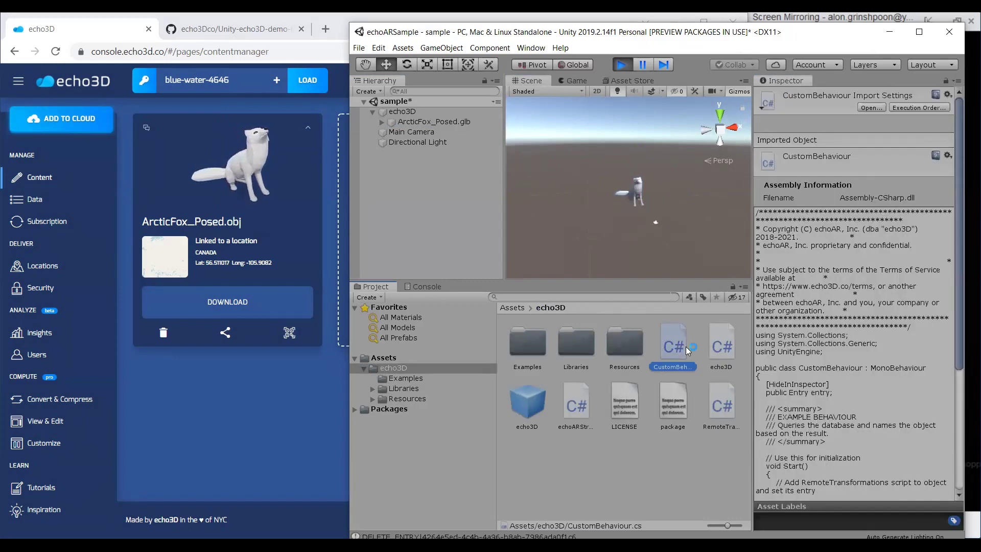
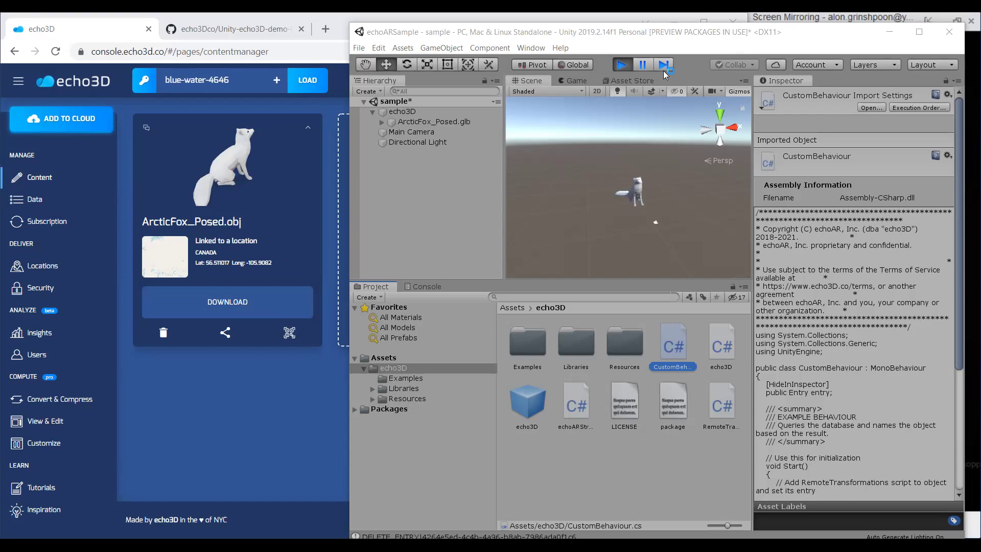
- Stop Unity's play mode and flip the Arctic Fox card in echo3D to show its metadata
click(621, 64)
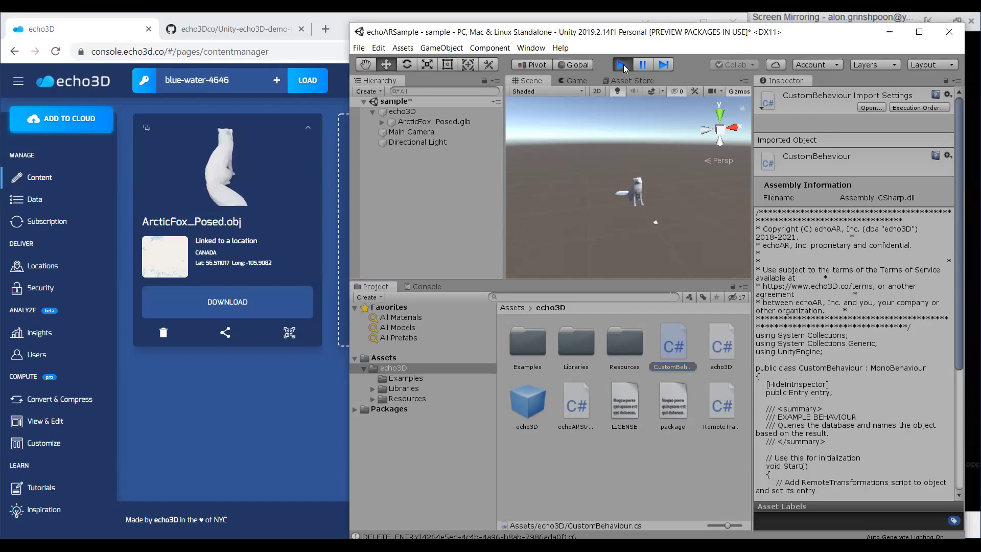
click(307, 129)
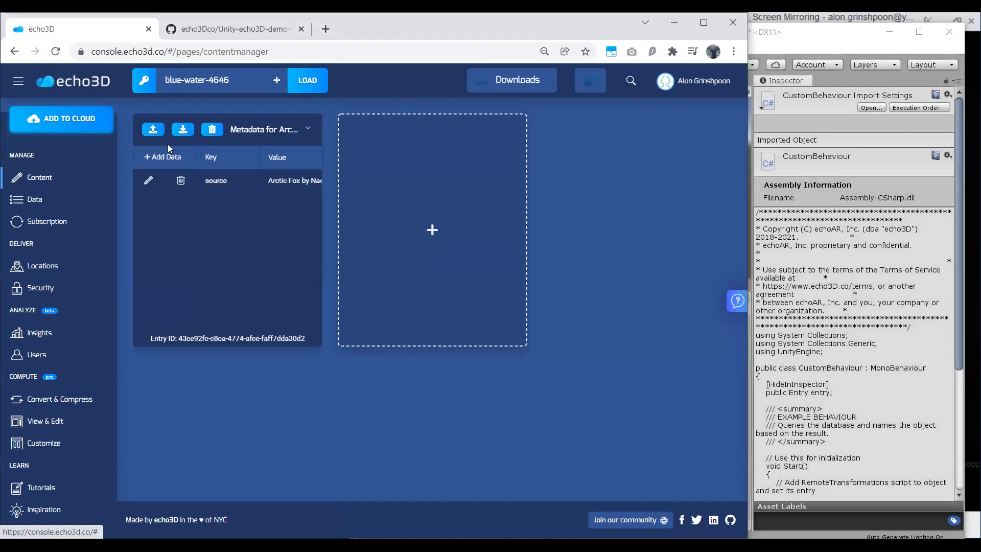
- Add a metadata entry with key 'name' and value 'Kevin' to the Arctic Fox
click(176, 158)
click(221, 179)
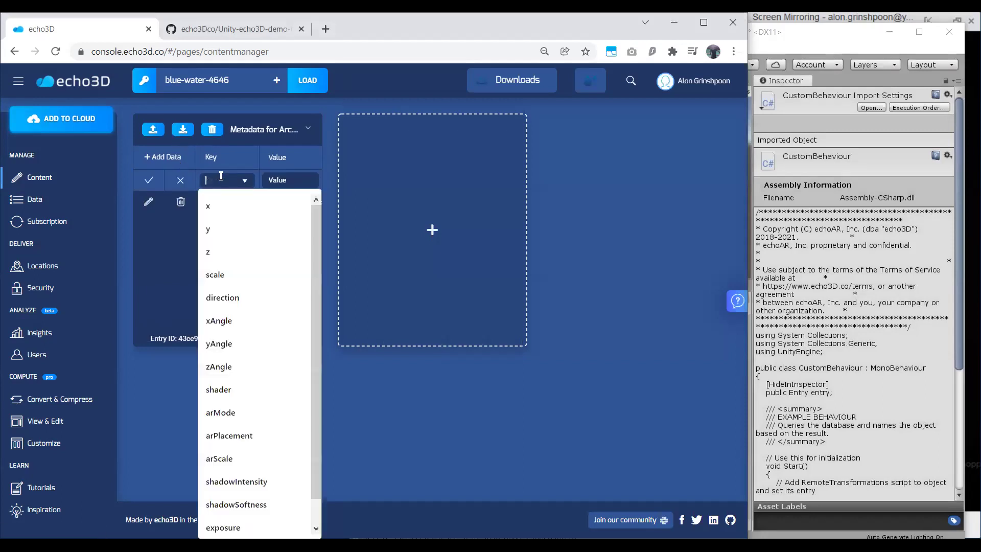
text(name)
key(Tab)
text(Kevin)
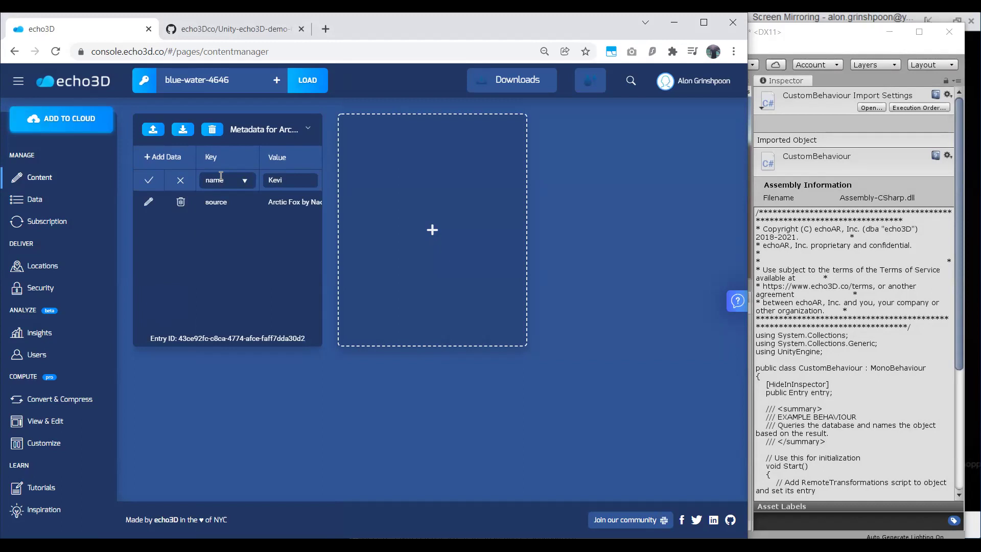
key(Return)
- Run the Unity scene and select the newly loaded Kevin object in the Hierarchy
click(779, 273)
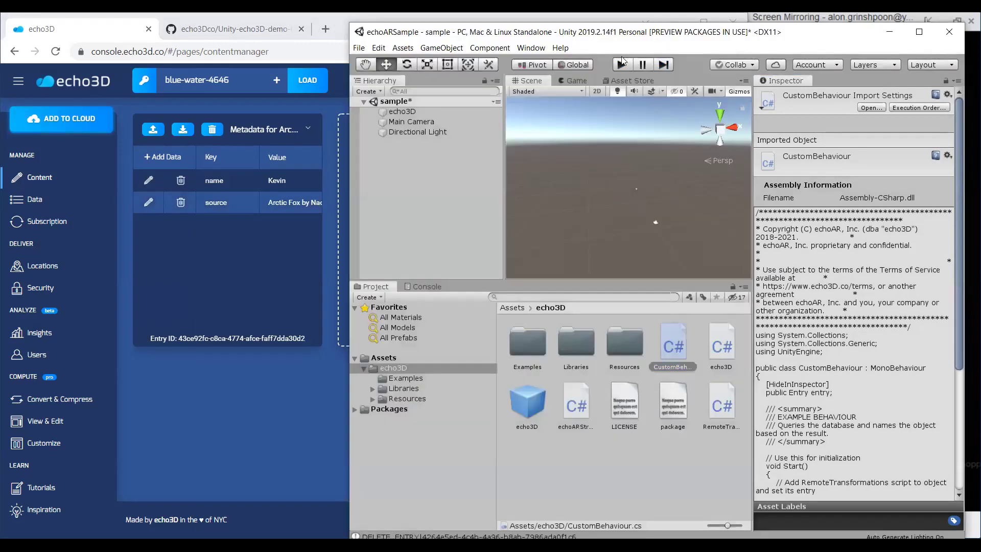
click(621, 64)
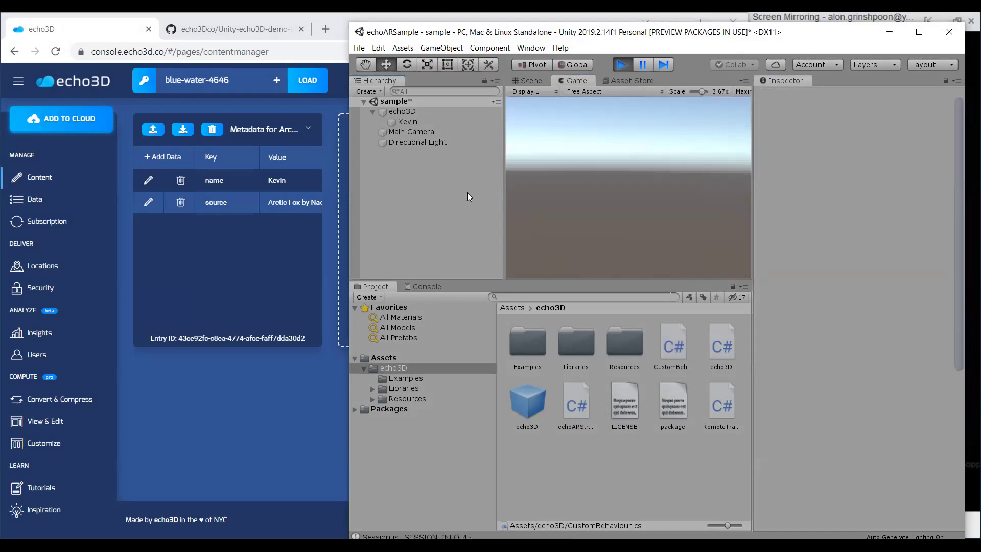
click(430, 125)
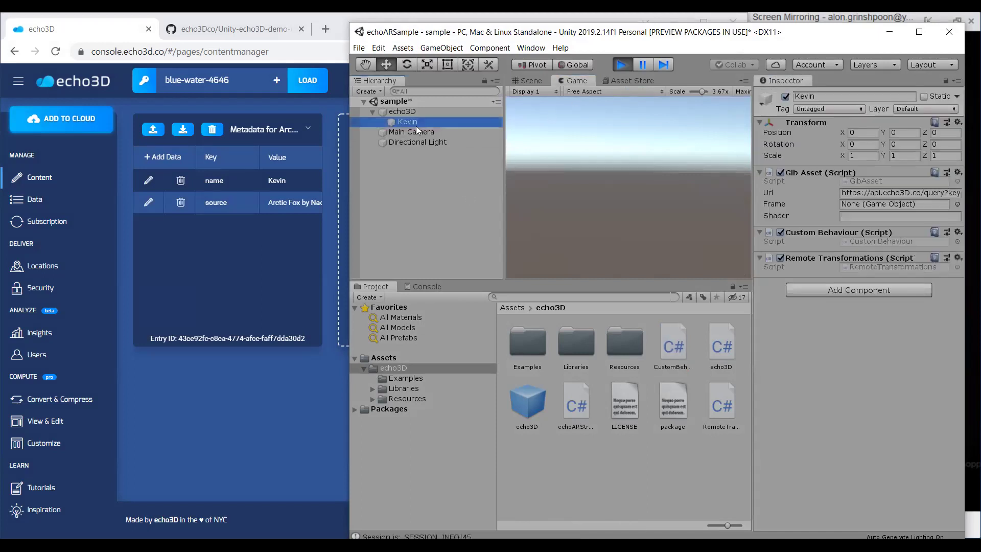
click(524, 82)
click(414, 131)
click(421, 123)
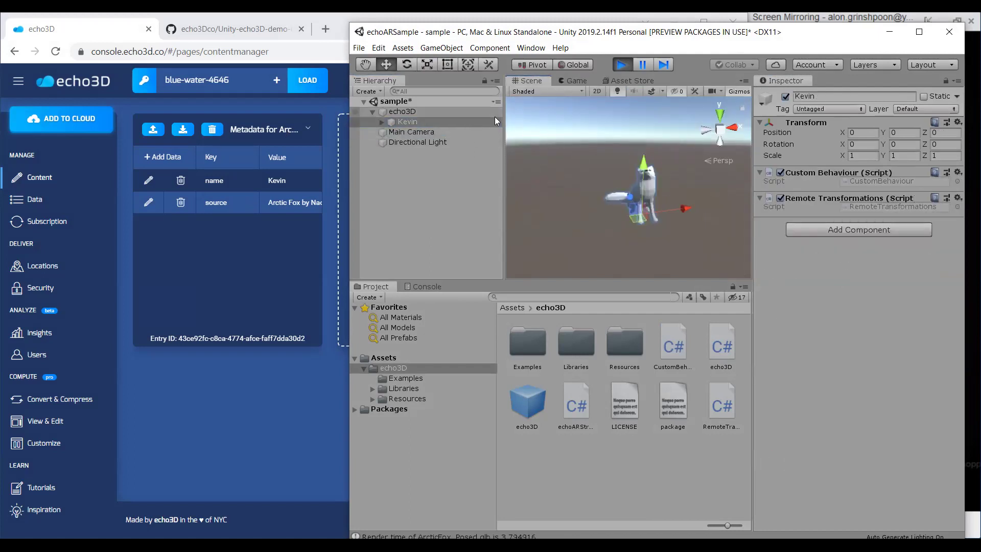
- Change the fox's name metadata value from Kevin to Tom
click(148, 180)
double_click(268, 181)
text(Tom)
key(Return)
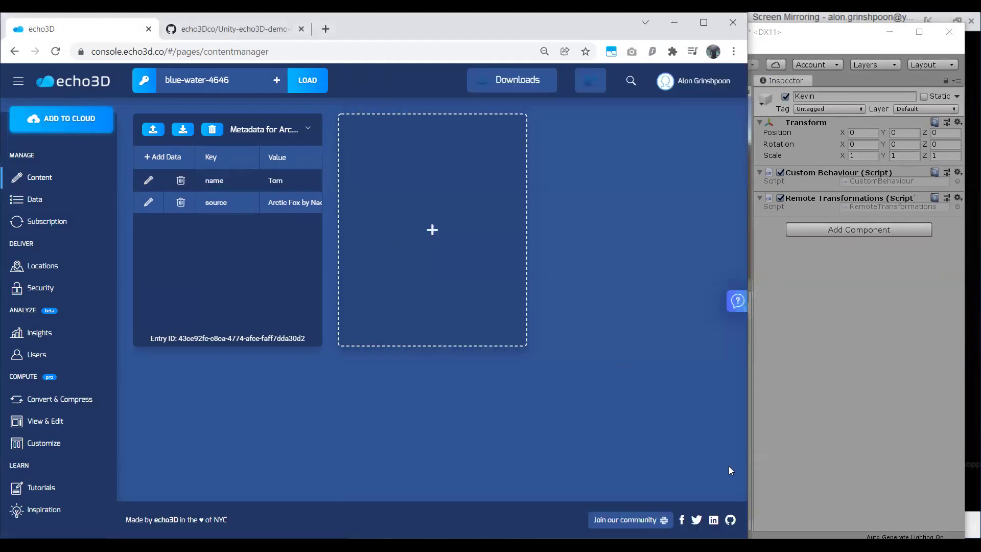
- In Unity, stop and rerun play mode to load the fox as Tom, then stop again
key(alt+Tab)
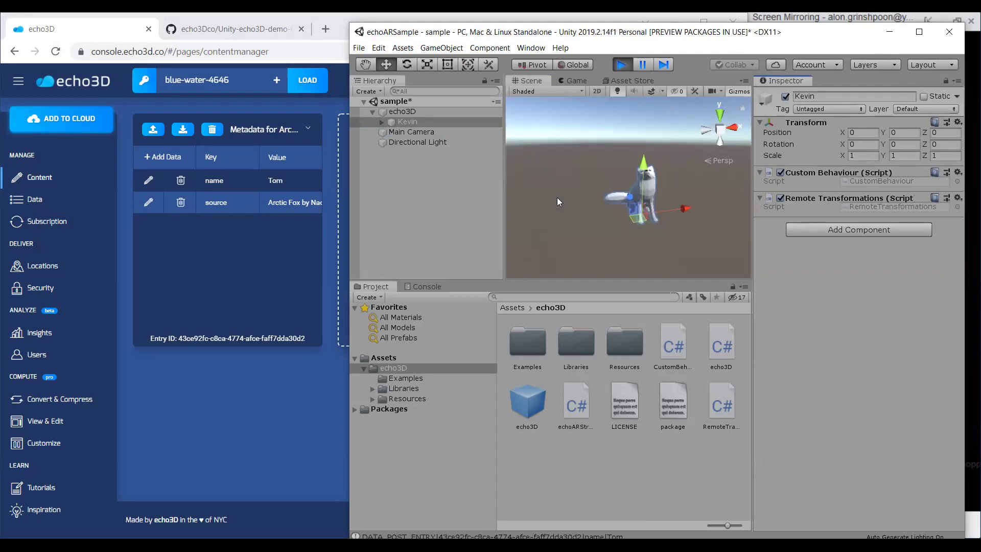
click(621, 69)
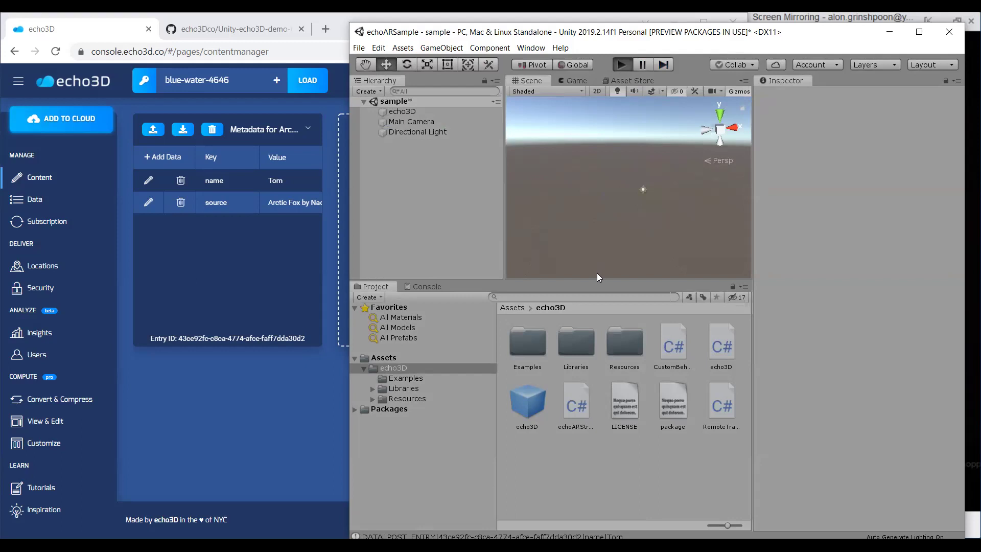
key(ctrl+p)
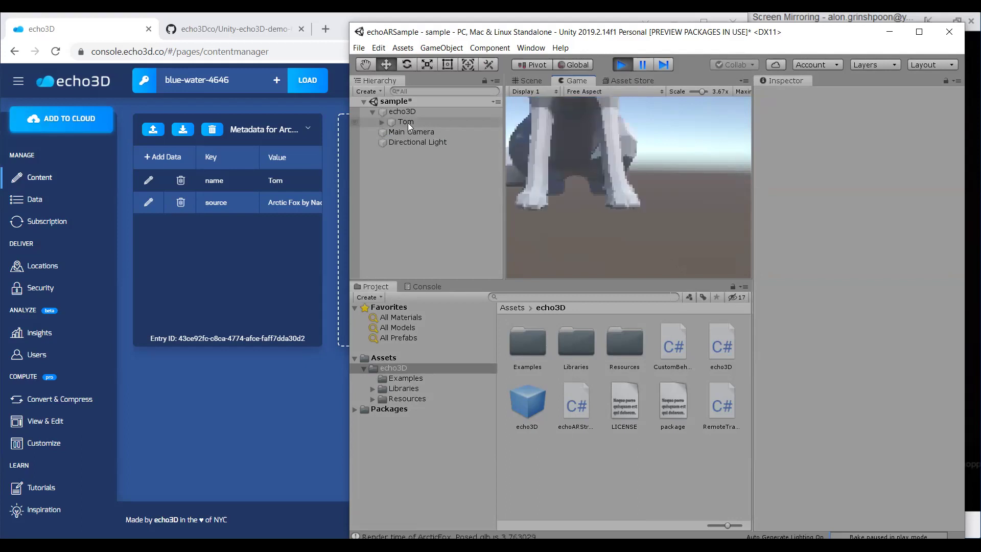
click(539, 81)
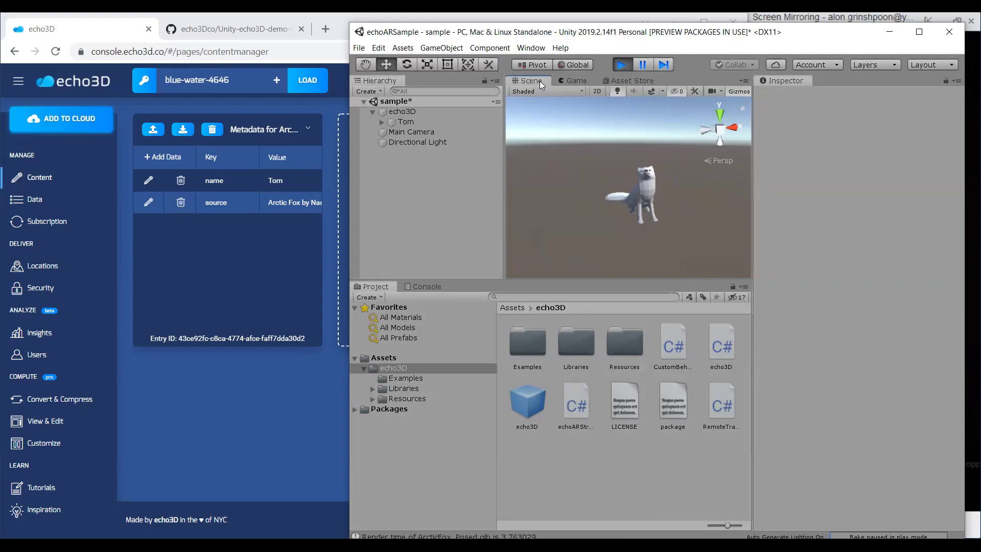
click(620, 69)
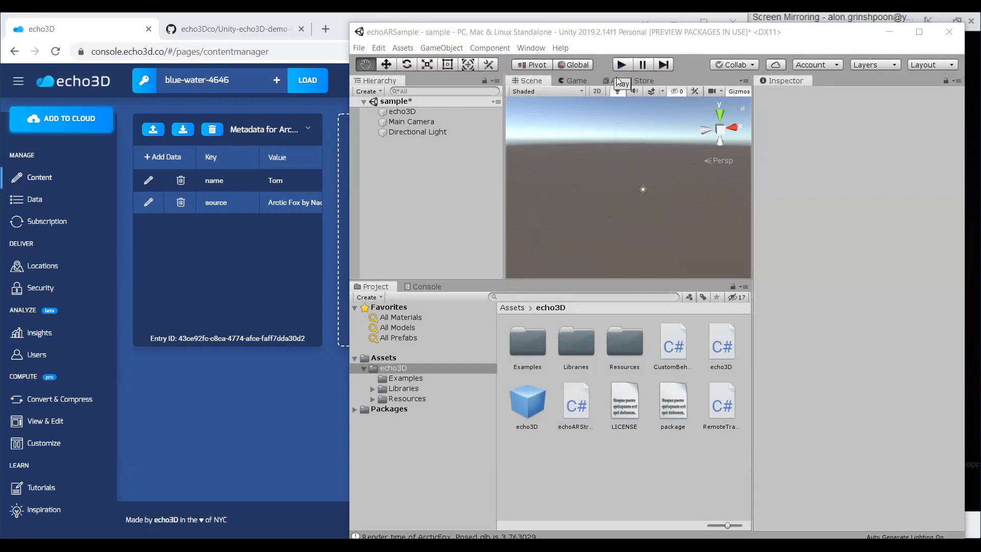
- Run the scene again and frame the echo3D object in the Scene view
click(621, 65)
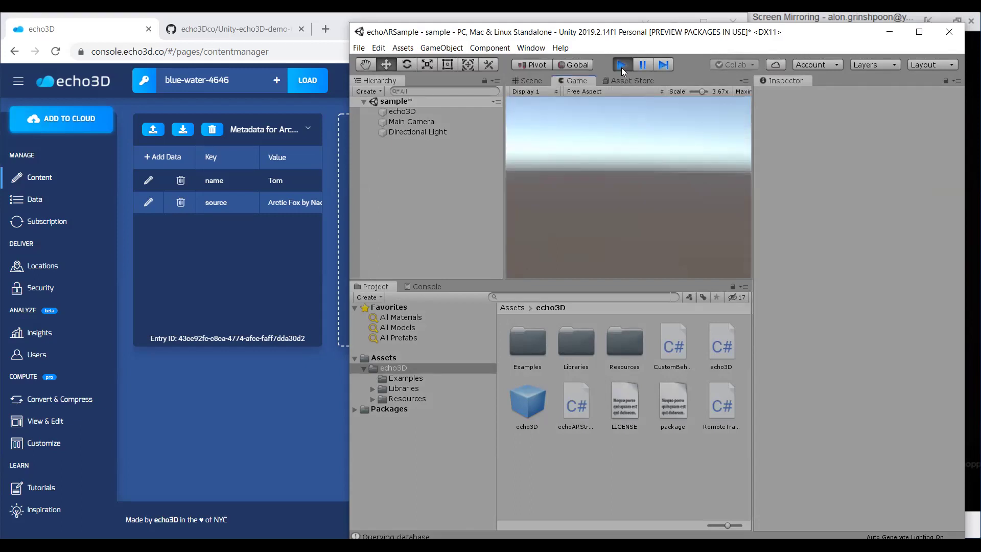
click(521, 81)
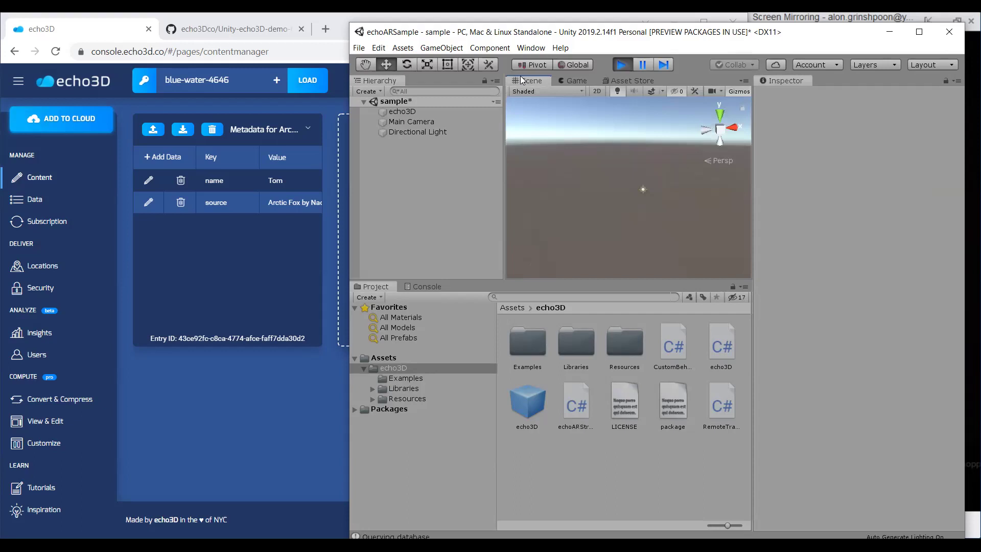
click(471, 112)
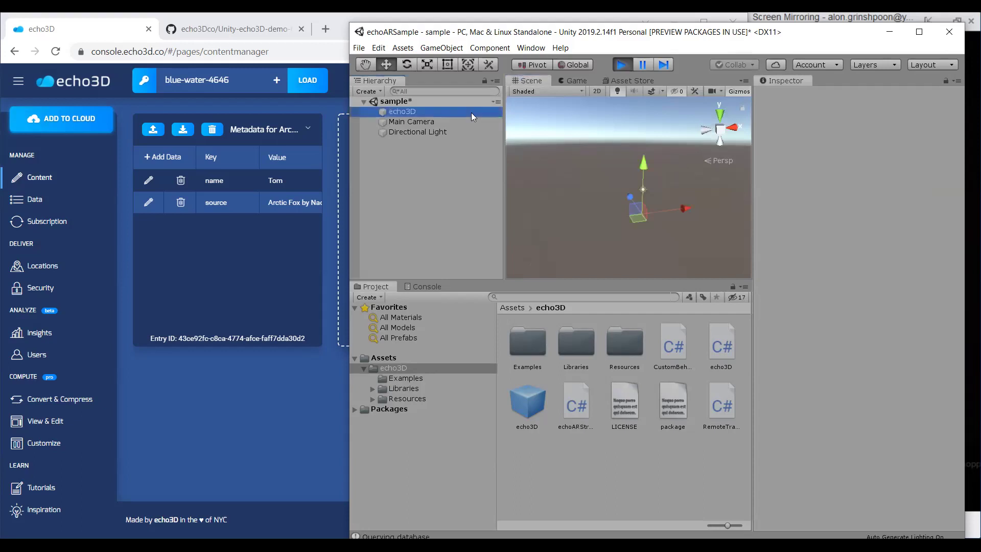
click(448, 179)
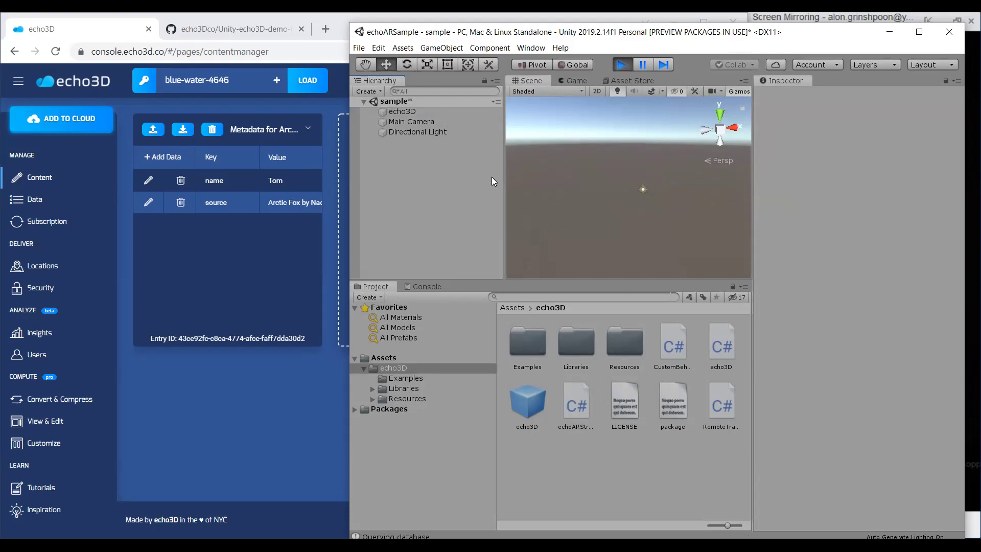
click(489, 113)
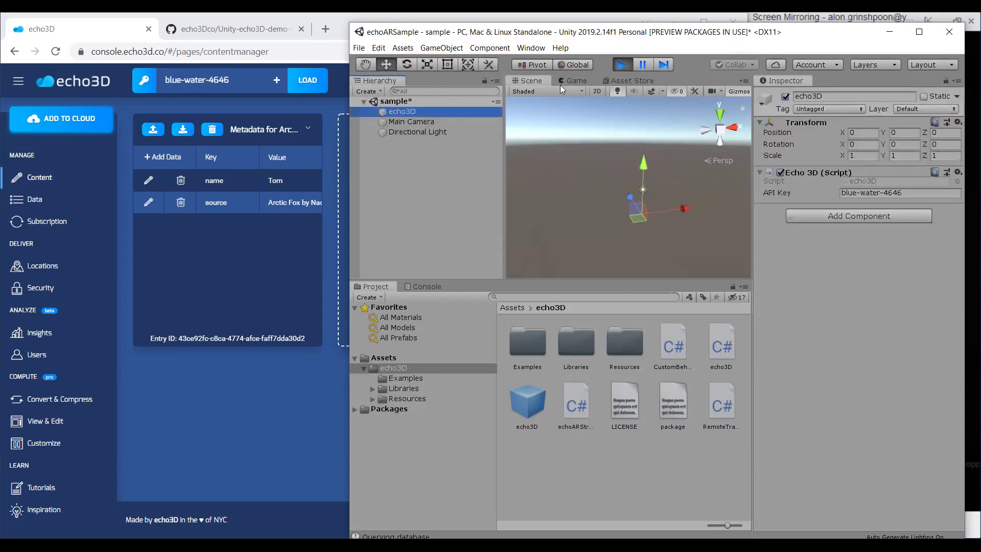
key(f)
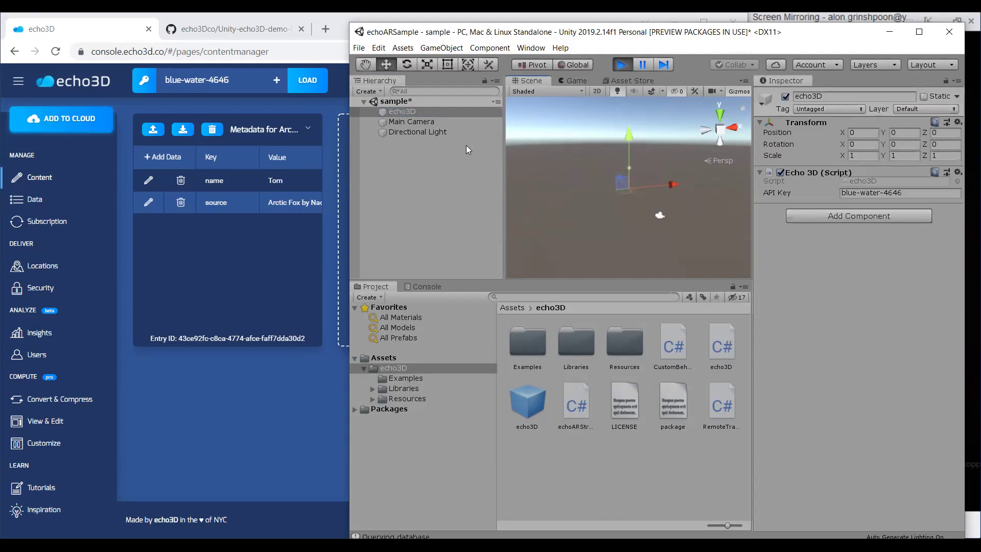
- Select the loaded Tom object, then open the fox's name entry for editing in echo3D
click(465, 123)
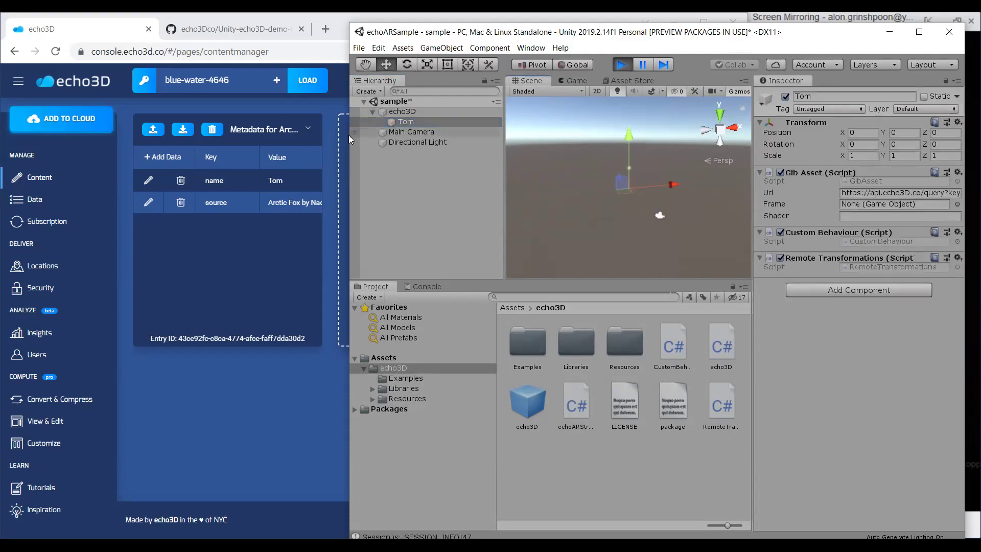
click(148, 180)
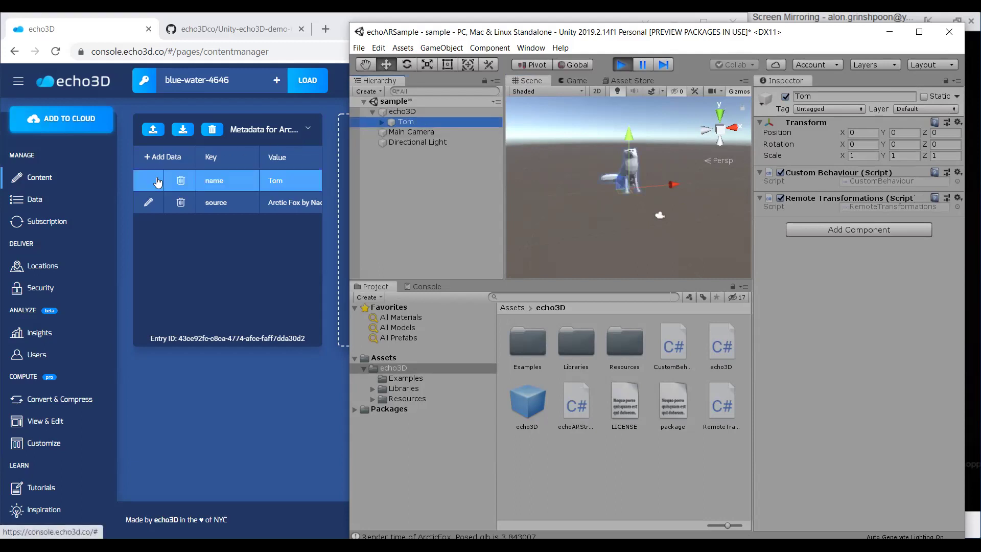
click(281, 182)
- Rename the fox's name value to Kevin, watch Unity rename it live, then stop play mode
double_click(281, 183)
text(Kevin)
key(Return)
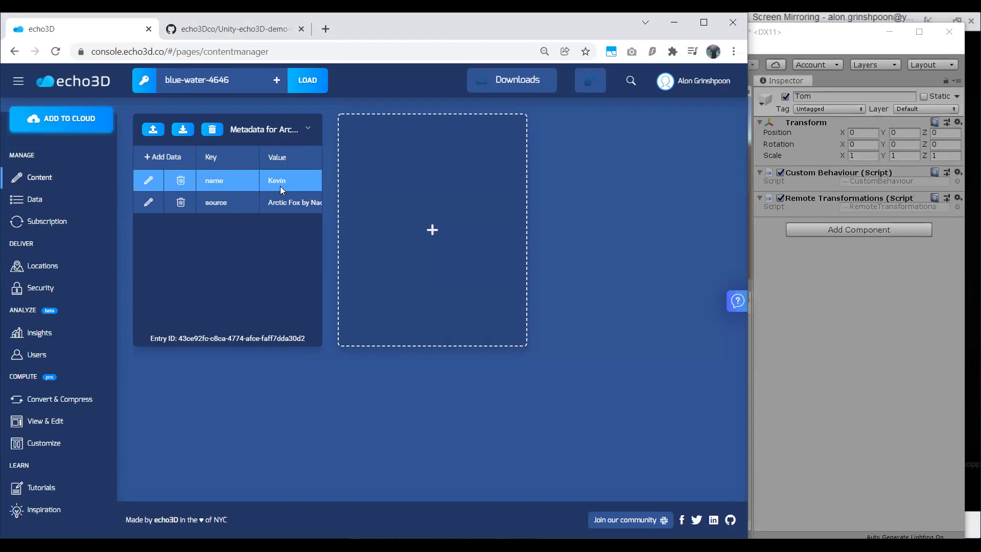
key(alt+Tab)
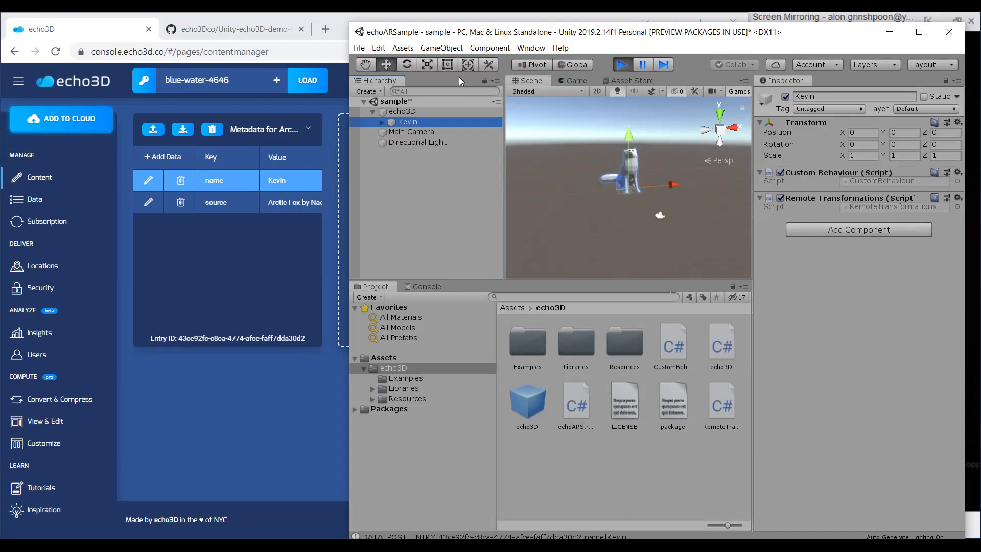
click(619, 69)
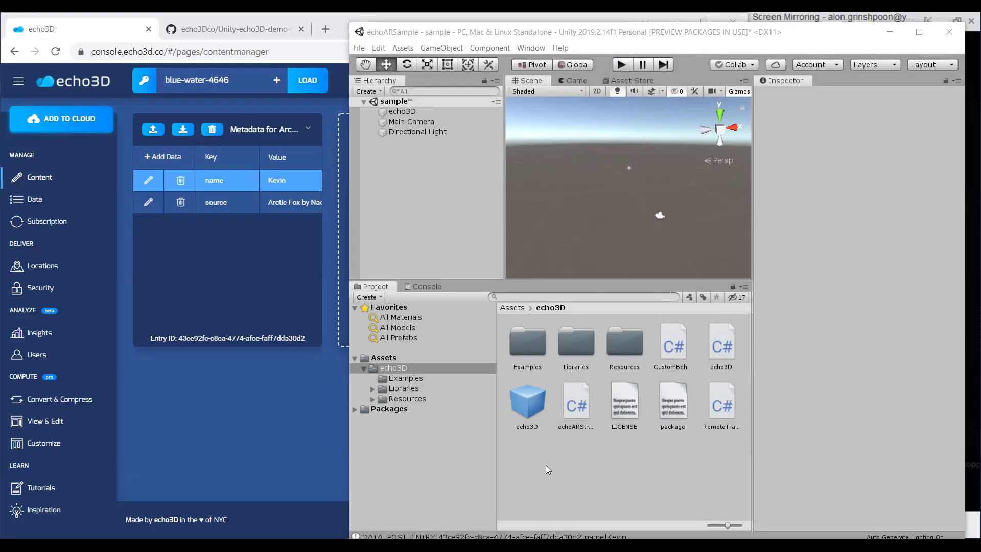
- Add a 'direction' metadata entry with value 'right' to the fox
click(174, 157)
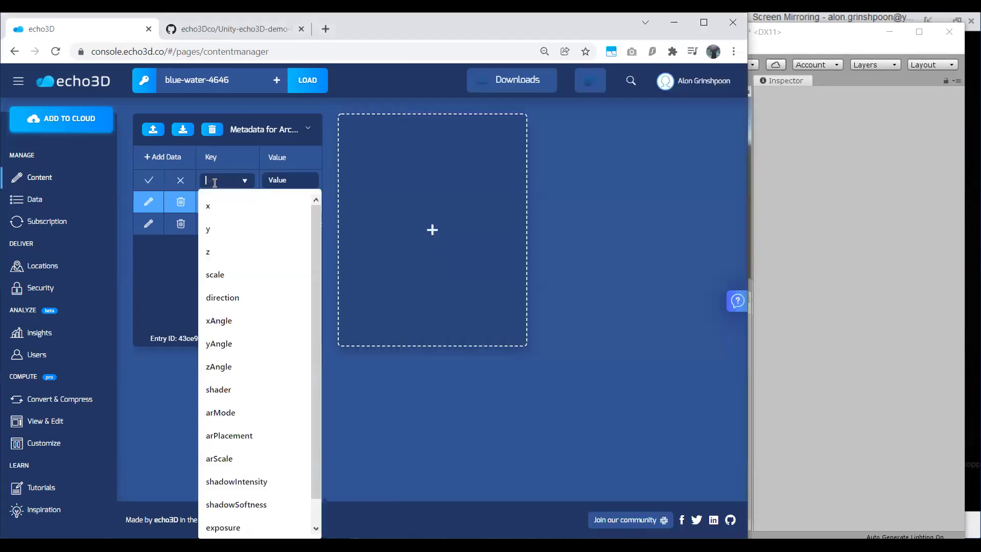
text(direction)
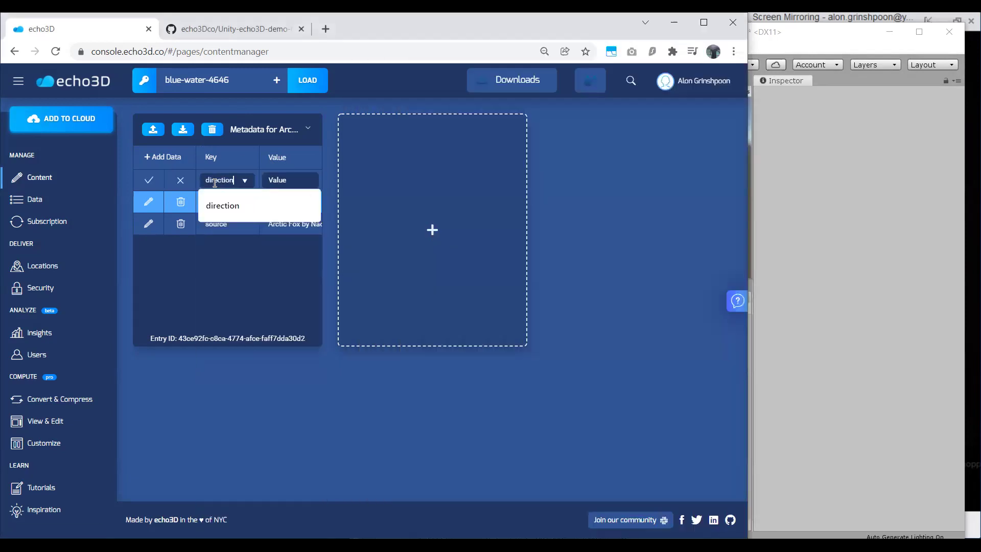
click(274, 182)
text(right)
key(Return)
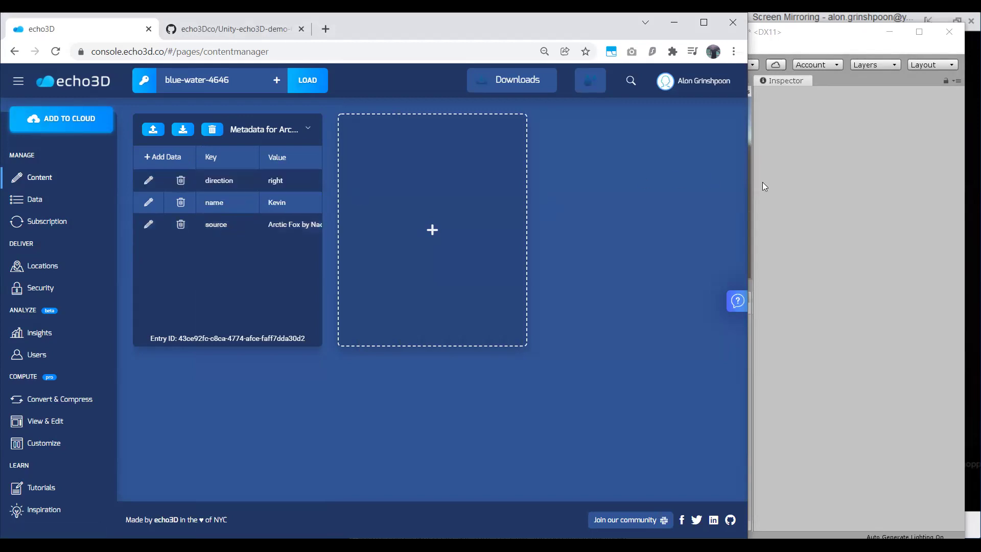
- Start the Unity scene running so the fox loads
click(762, 182)
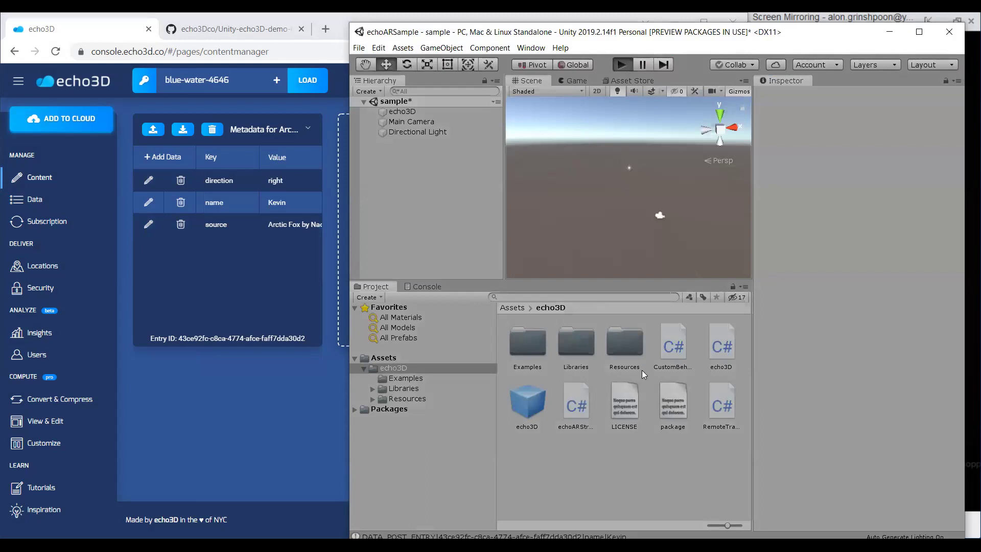
key(ctrl+p)
click(720, 408)
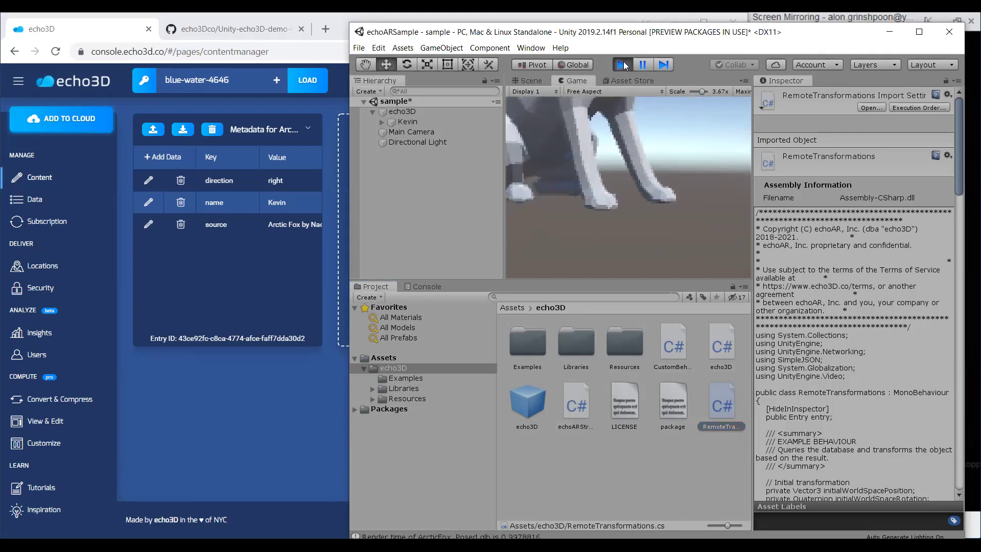
- Watch the fox rotate in the Scene and Game views, then view the echo3D script's code
click(531, 80)
click(571, 79)
click(542, 80)
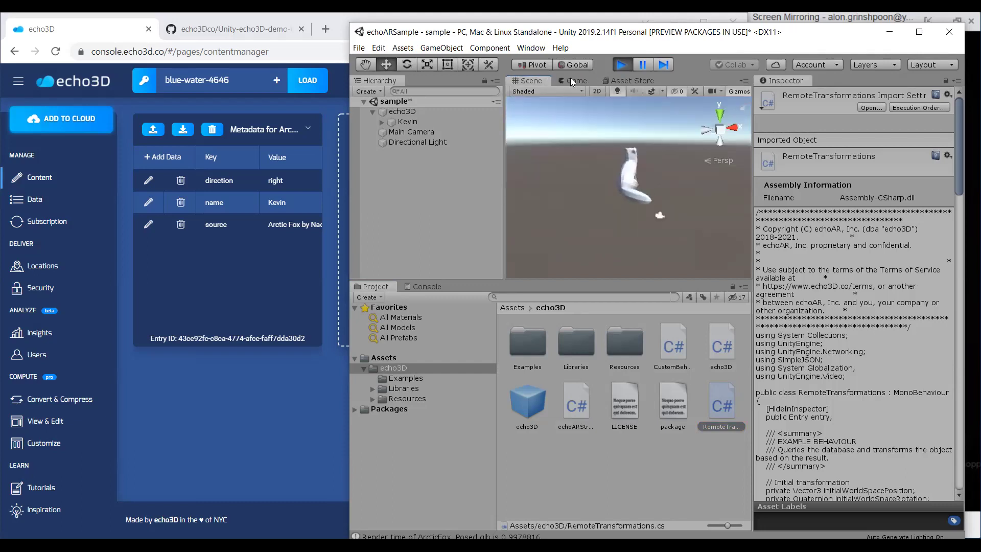
click(571, 79)
click(545, 80)
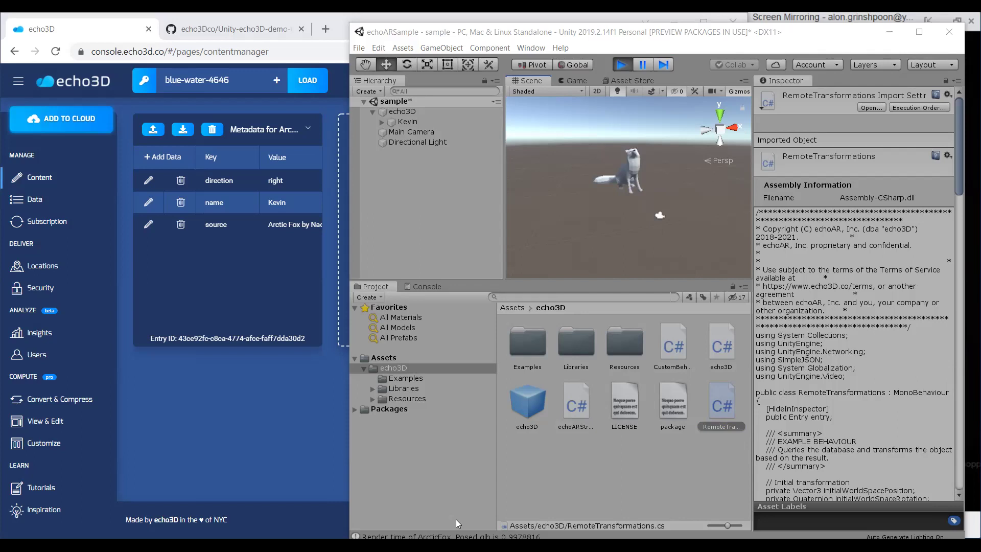
click(724, 350)
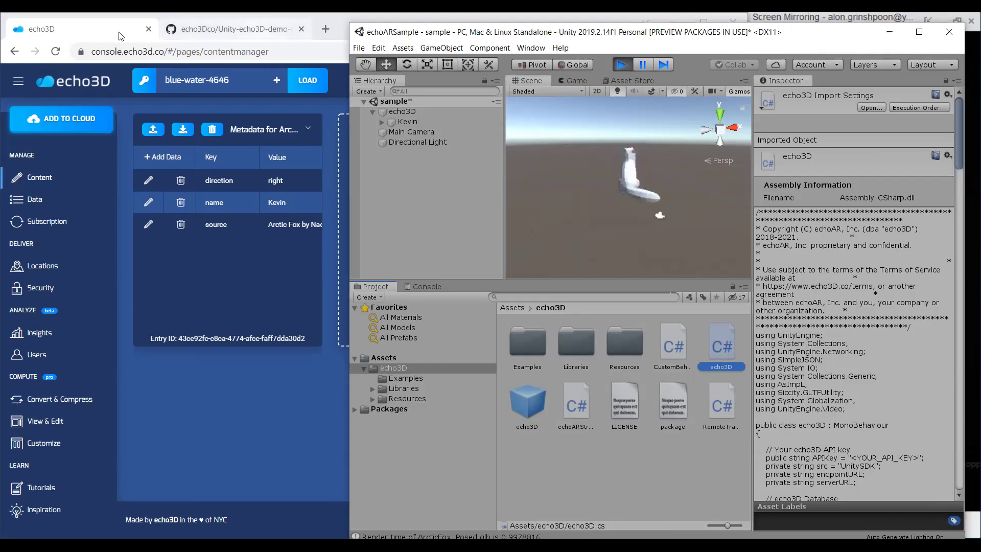
click(317, 38)
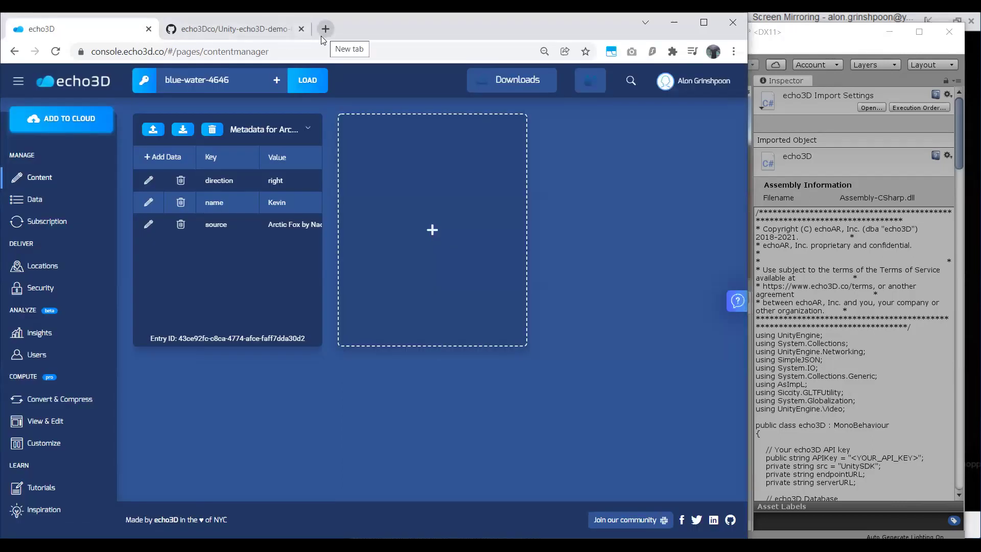
- Open the api.echo3d.co/query URL with the project's API key in a new tab
click(321, 36)
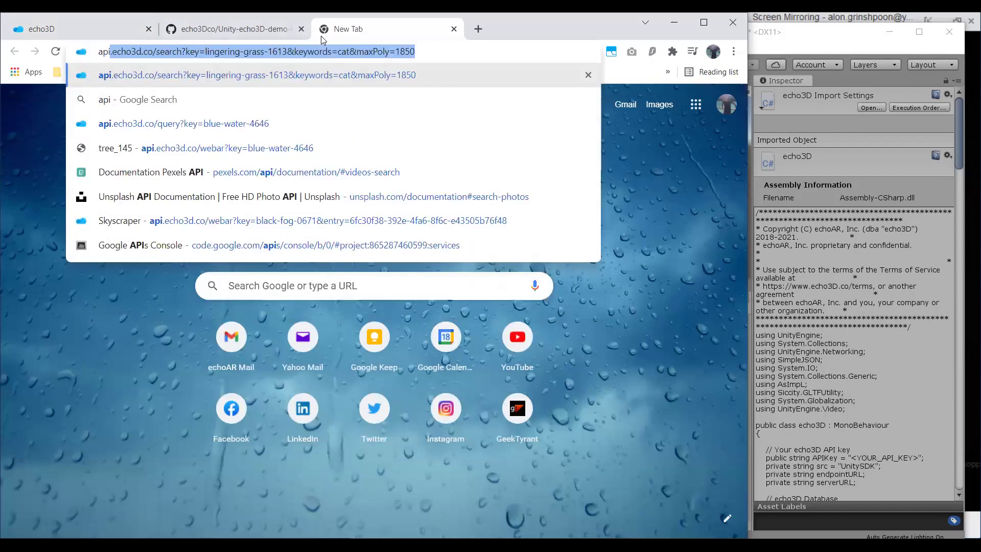
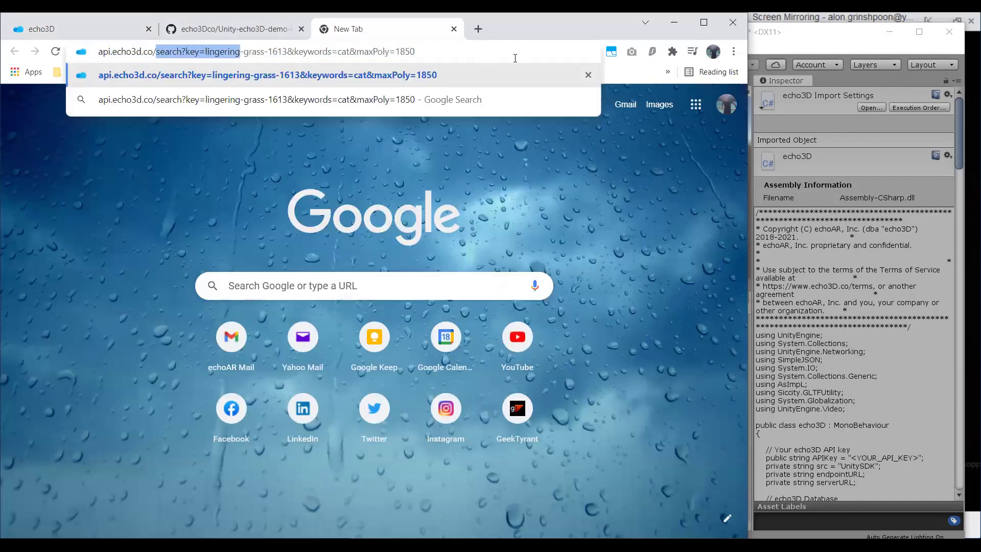
key(BackSpace)
key(Return)
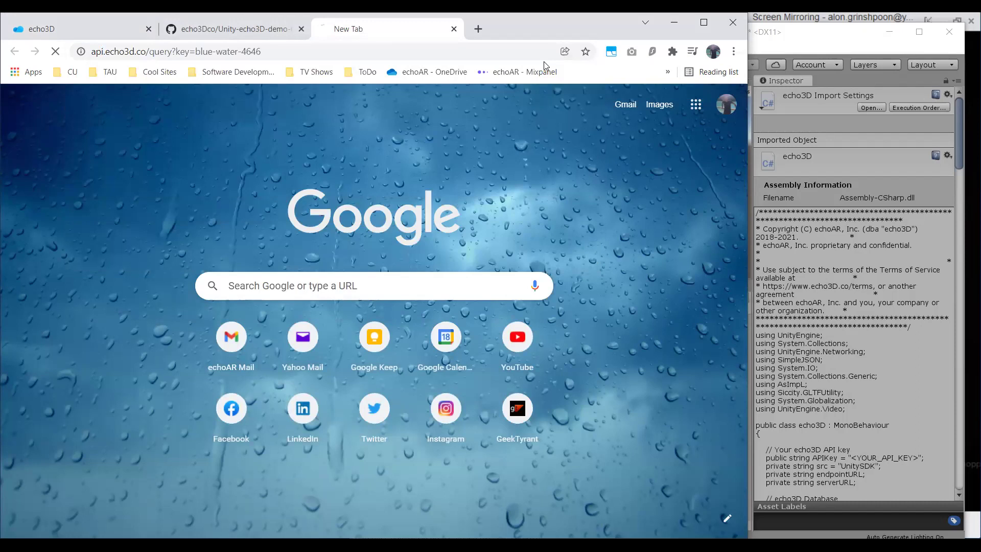
- Review the query JSON showing direction right and name Kevin against the console's fox card
click(109, 30)
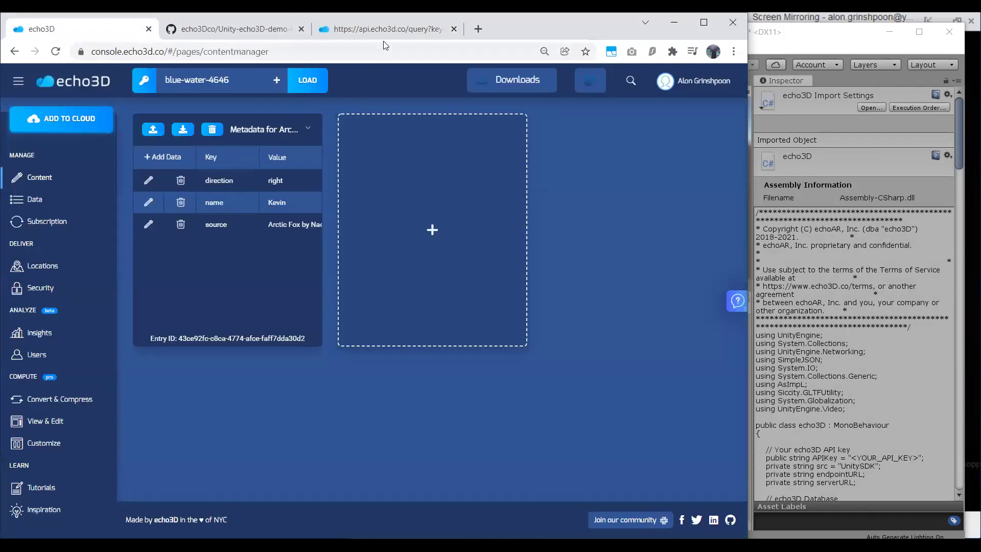
click(350, 37)
scroll(146, 175, down, 5)
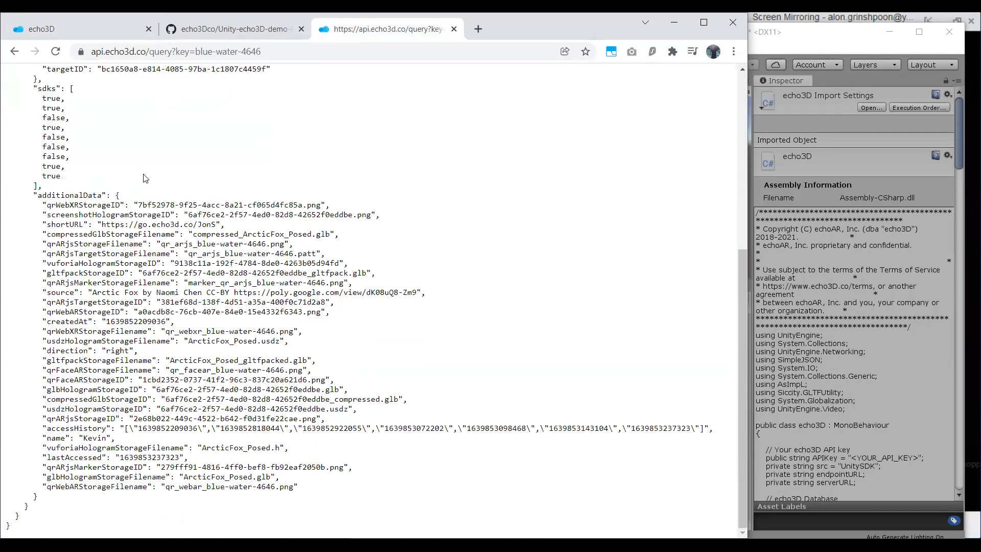
scroll(146, 175, up, 5)
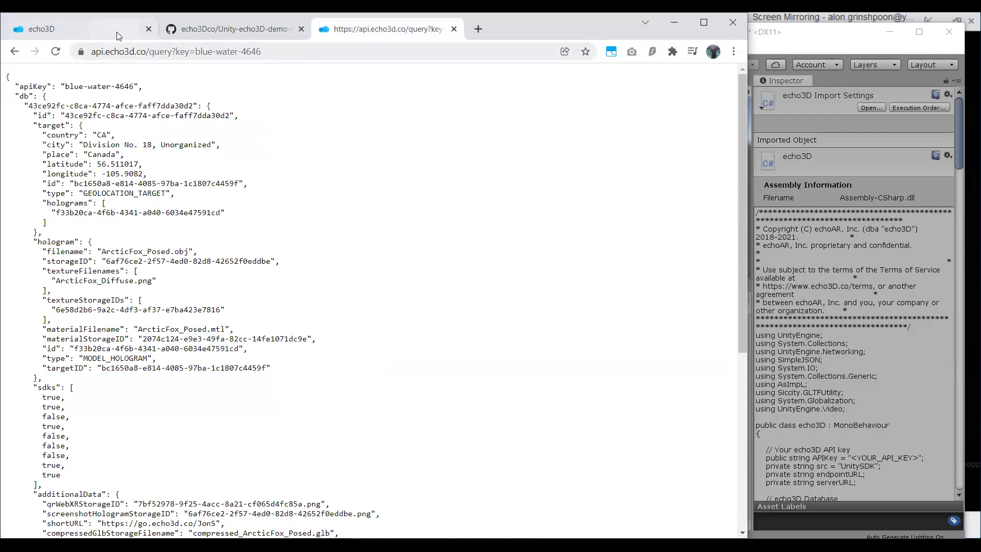
click(119, 29)
click(306, 132)
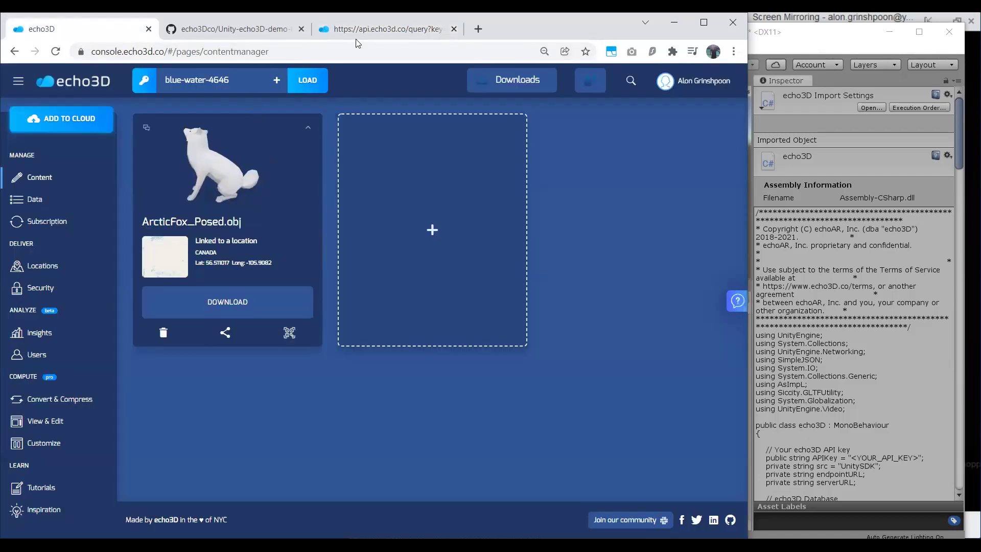
click(357, 32)
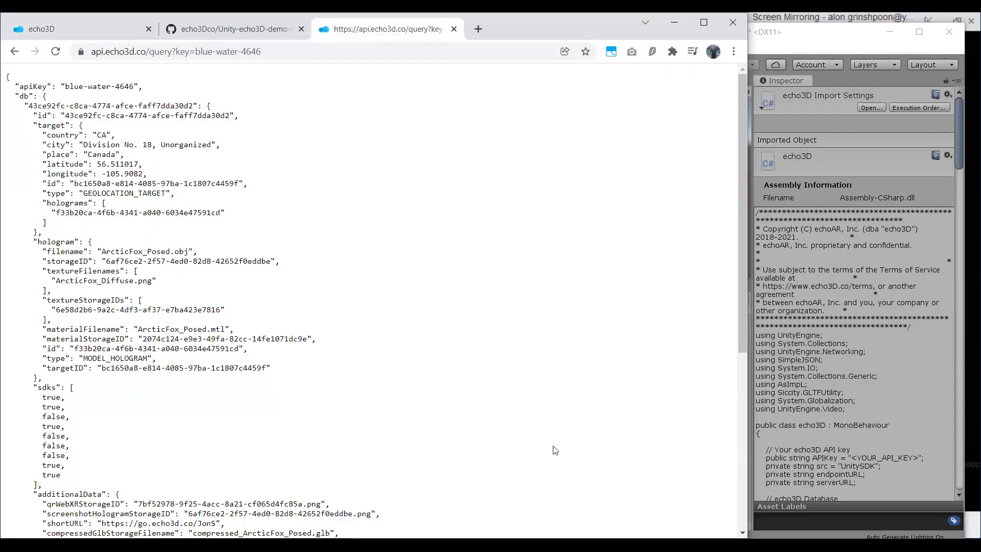
click(525, 542)
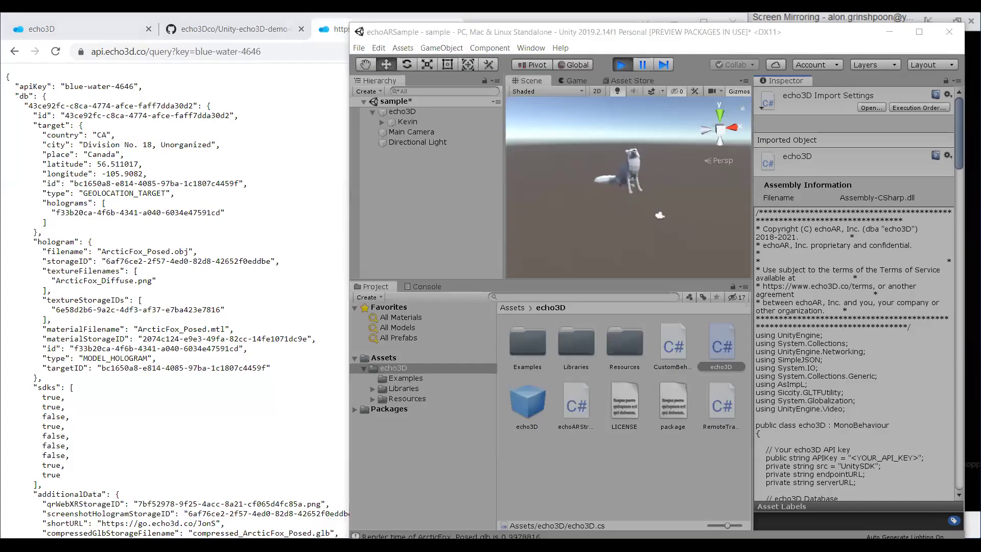
- Return to Unity and maximize the editor with the fox scene still playing
click(236, 228)
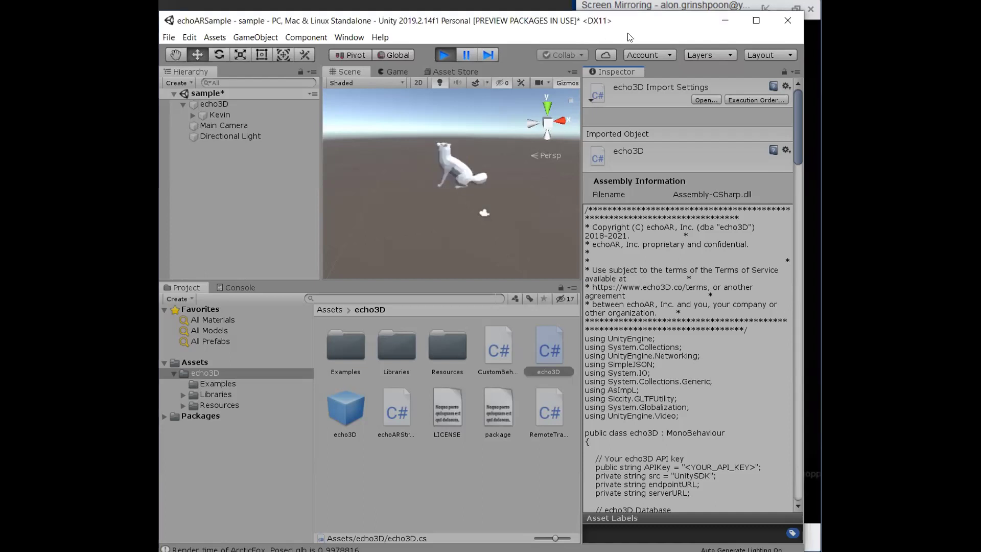
click(744, 26)
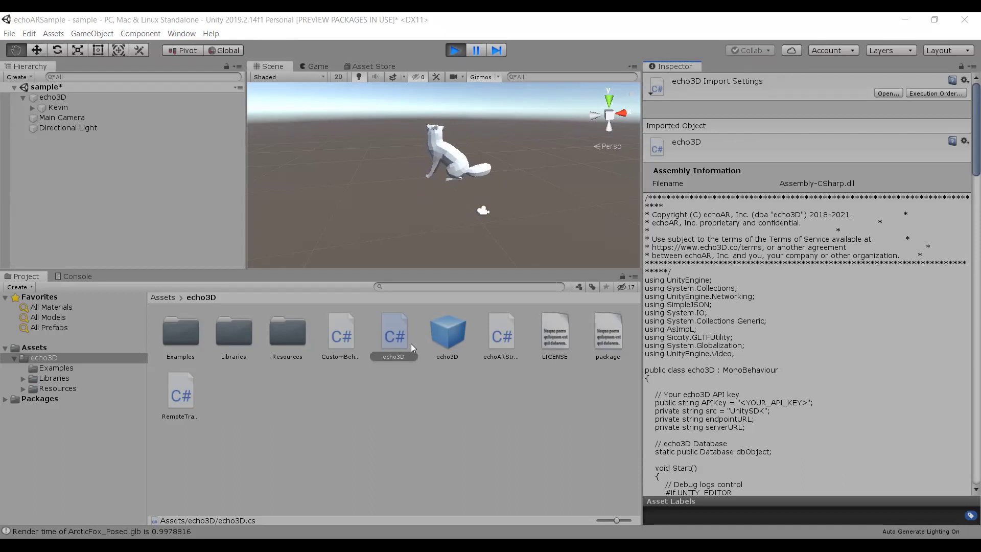
click(391, 66)
right_click(392, 67)
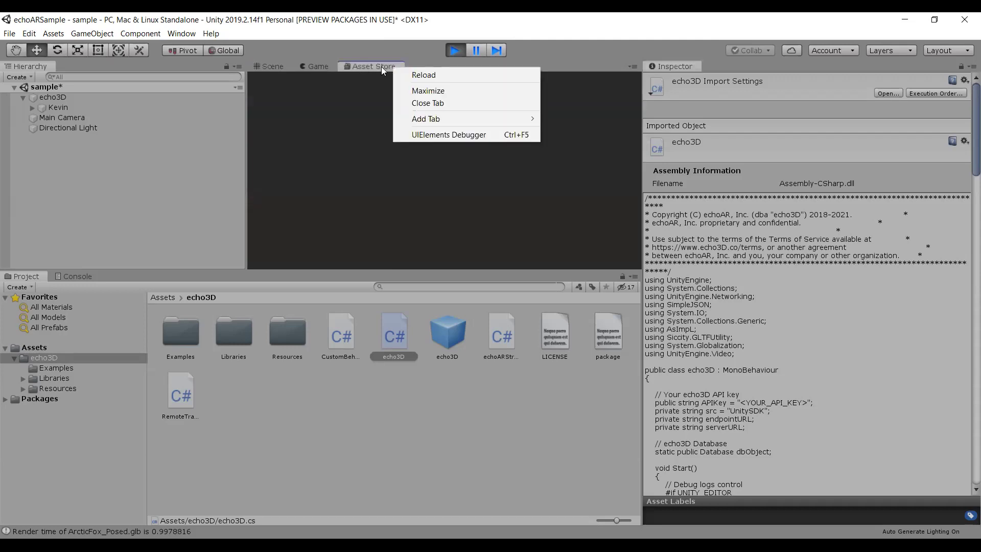
mouse_move(450, 118)
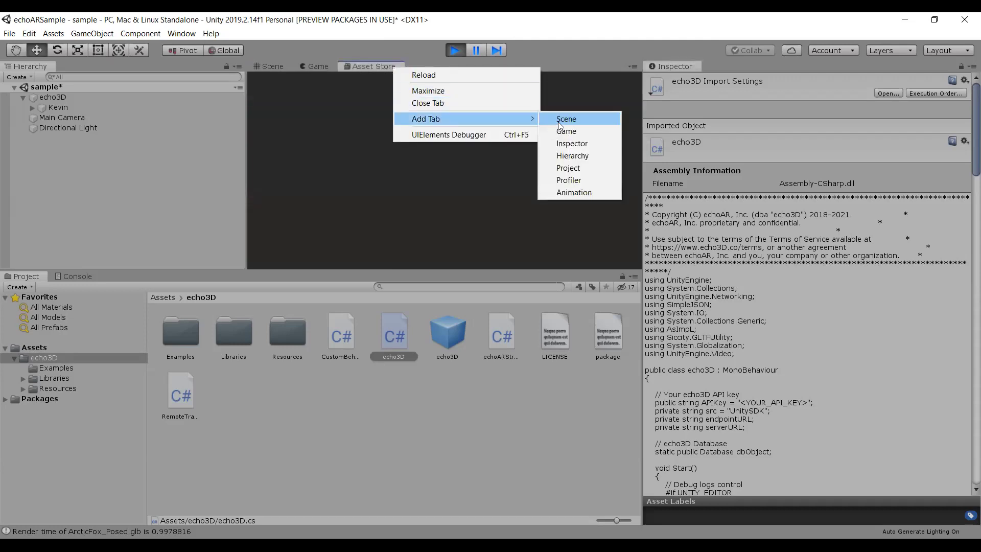
click(347, 63)
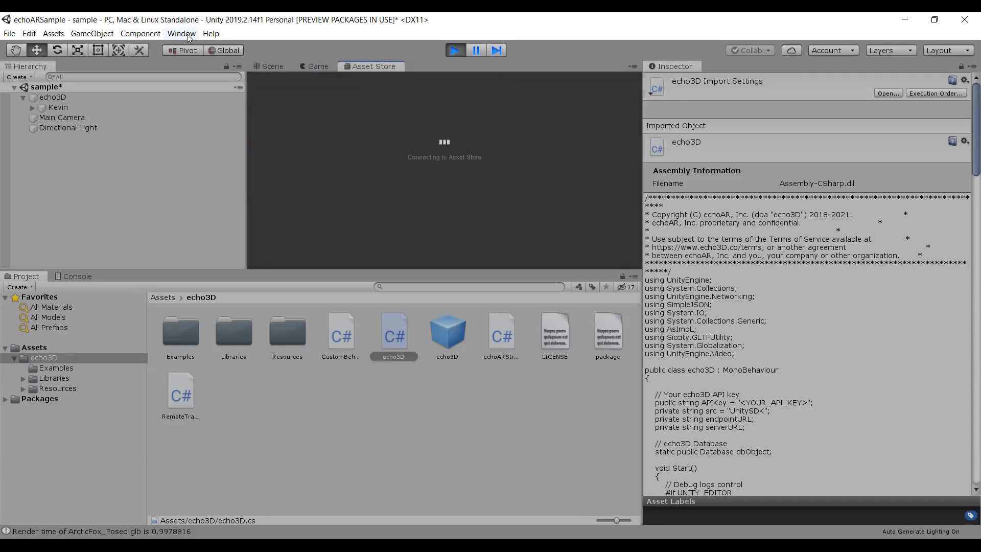
click(185, 33)
mouse_move(292, 165)
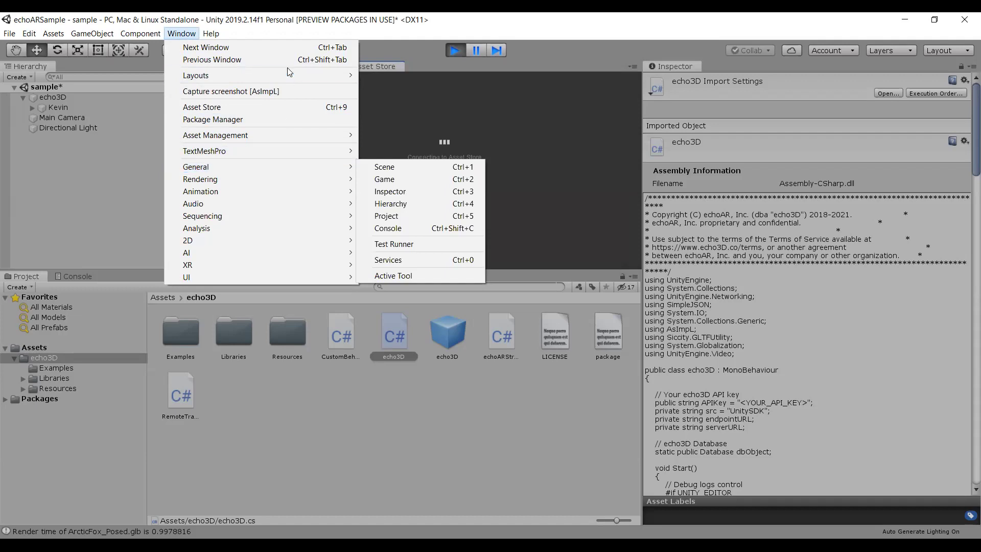
click(391, 65)
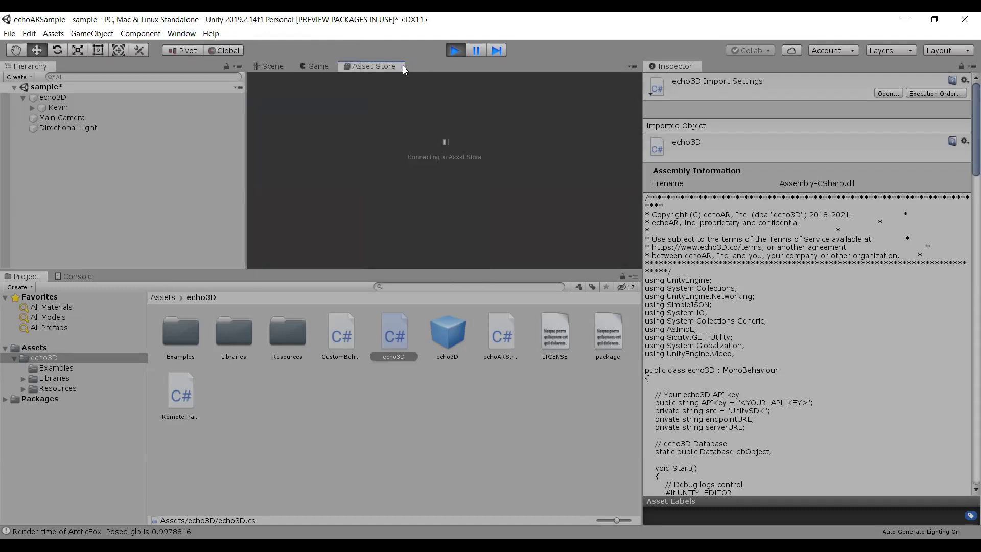
click(326, 68)
click(388, 66)
click(326, 66)
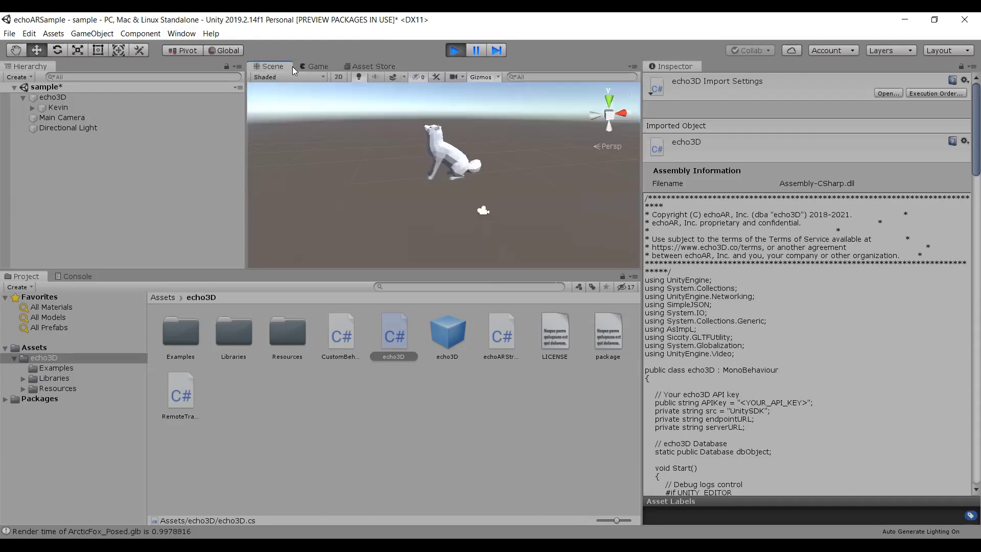
click(360, 65)
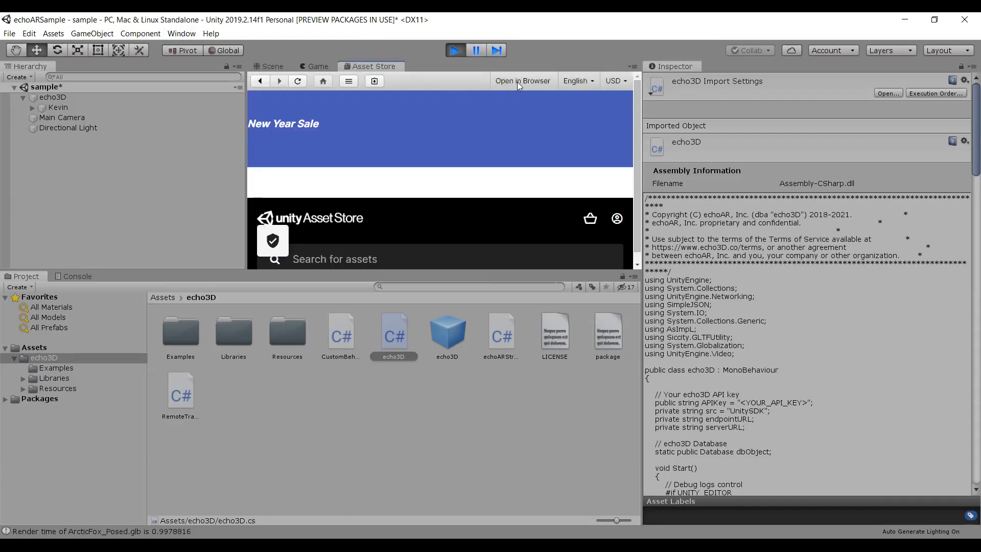
click(286, 67)
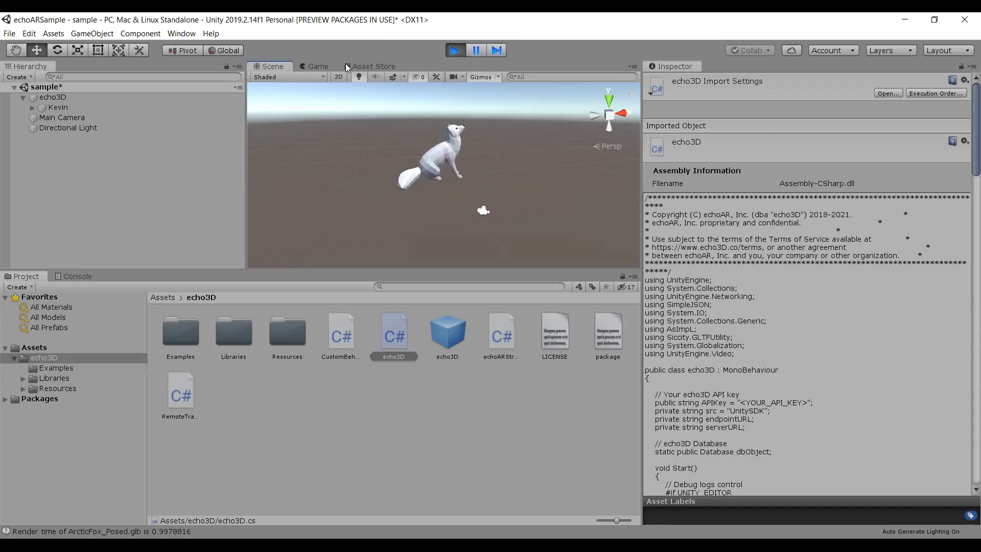
- Close the Asset Store tab in Unity via its tab context menu
click(345, 64)
click(287, 64)
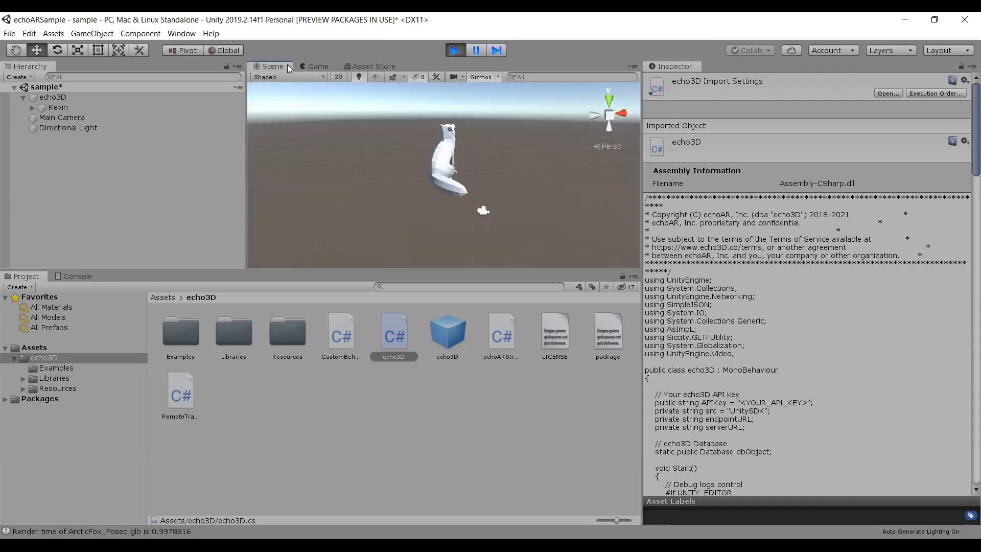
click(365, 65)
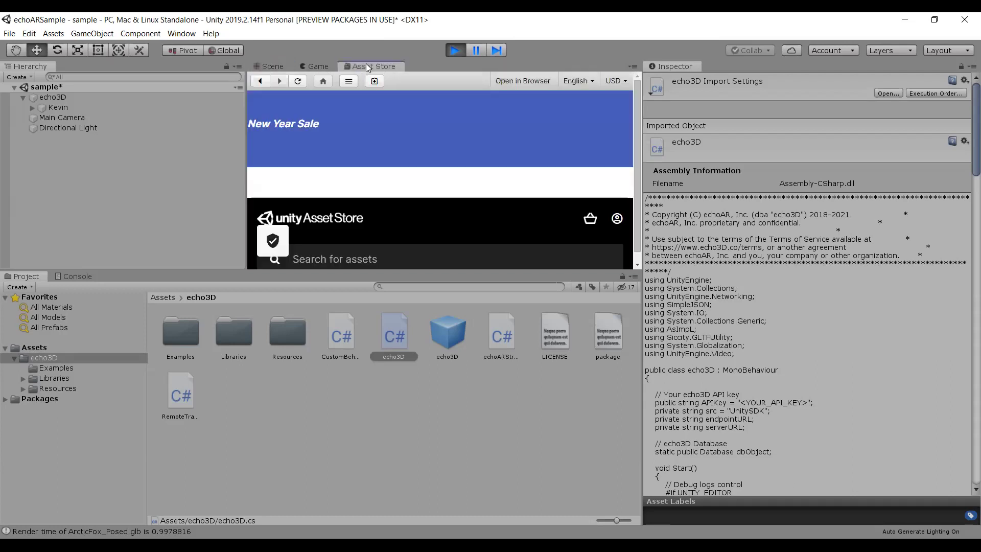
right_click(366, 63)
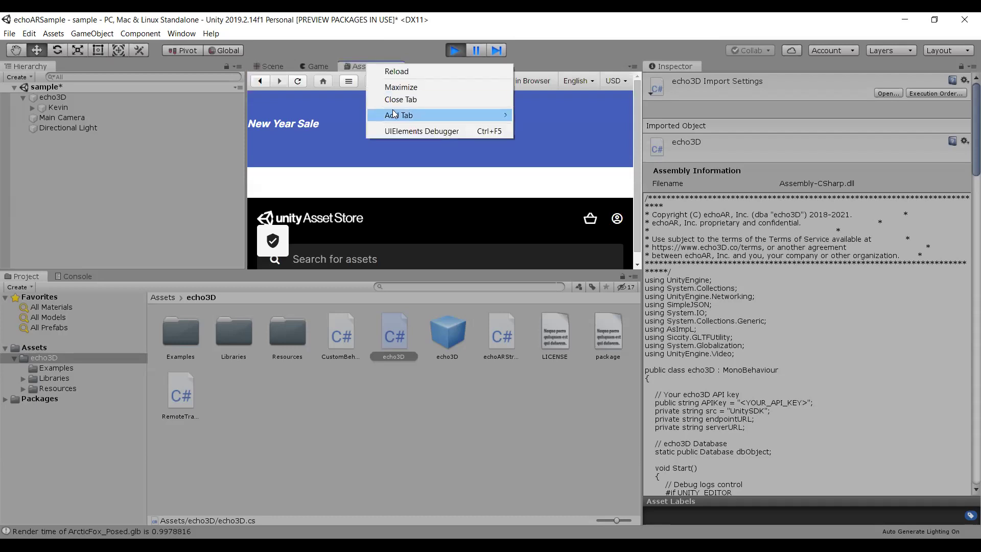
mouse_move(392, 111)
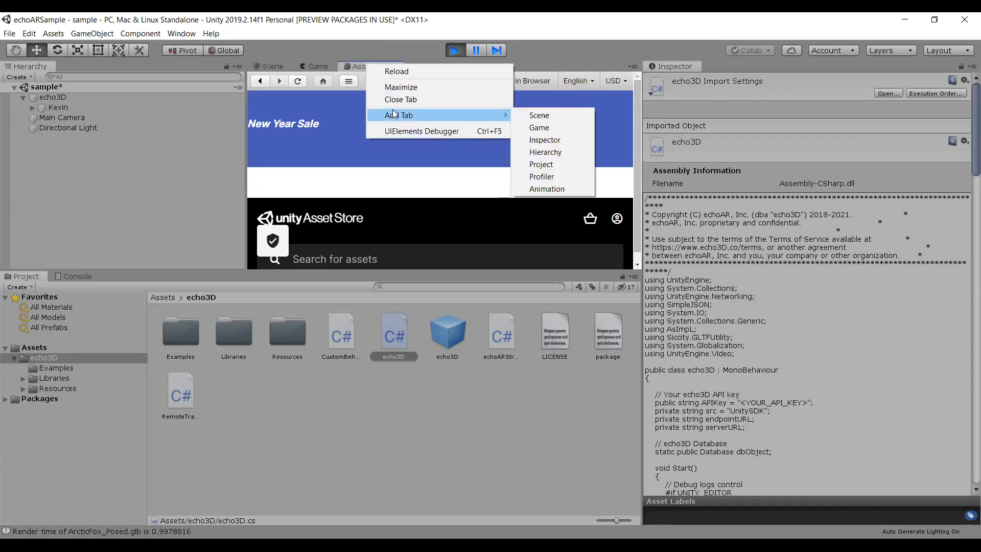
click(433, 95)
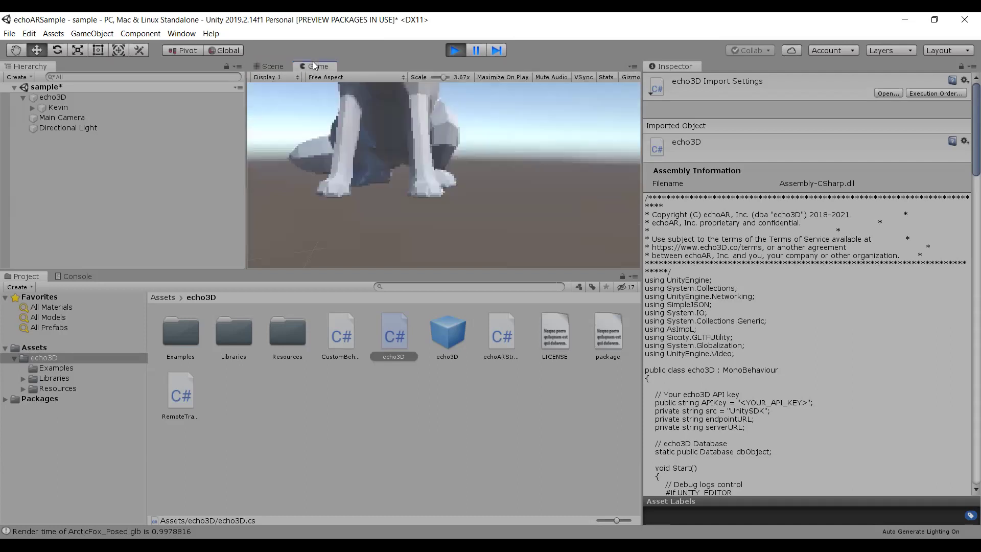
- Show the fox close-up in the Game view, then close Chrome's Asset Store page and minimize Chrome
click(187, 35)
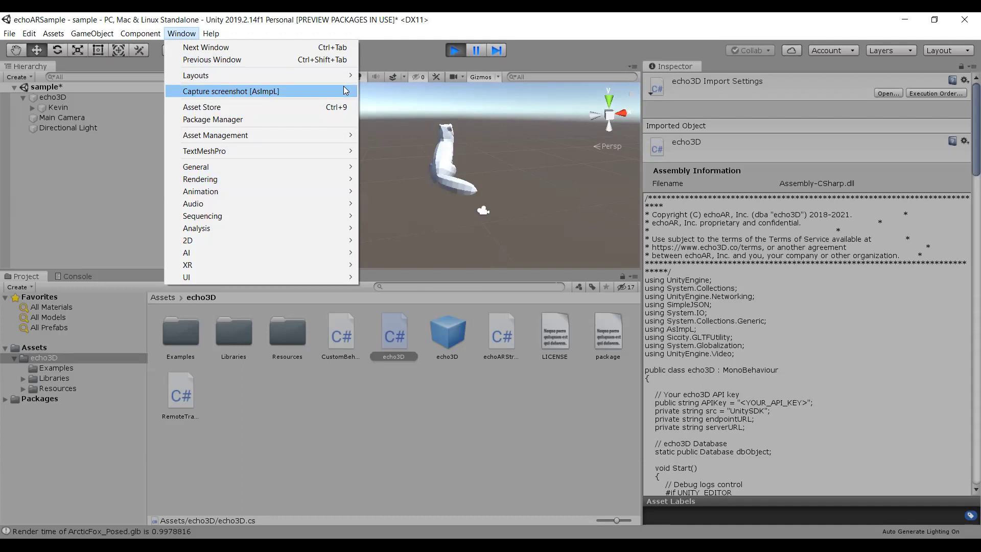
click(388, 54)
click(320, 66)
click(275, 65)
click(309, 64)
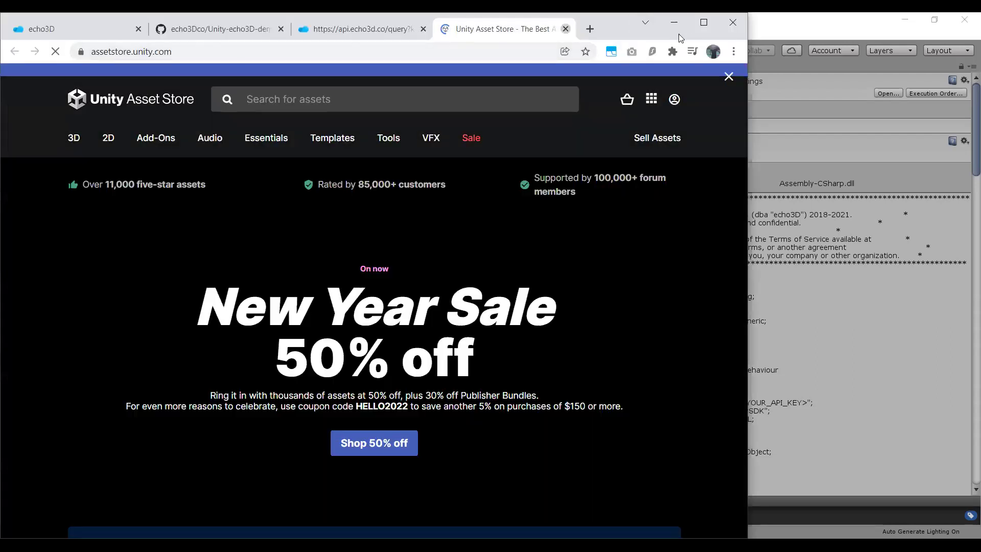
key(ctrl+w)
click(674, 24)
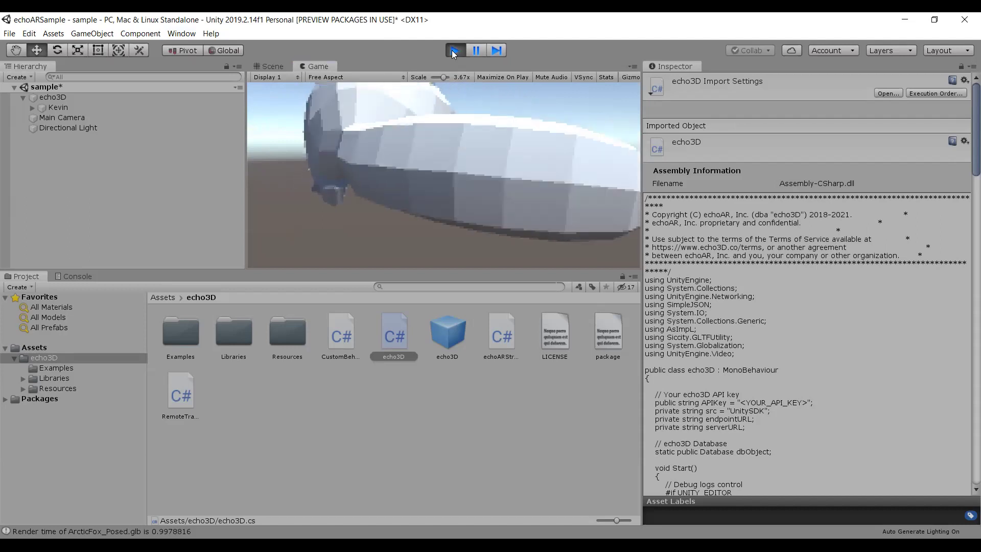
- Exit play mode, reopen Assets > echo3D, and widen the echo3D console browser over Unity
key(ctrl+p)
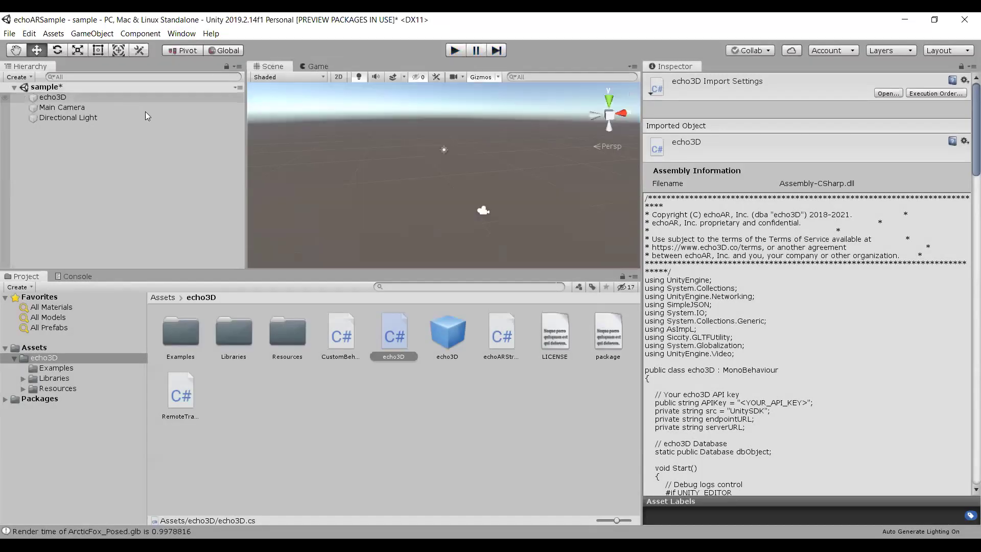
click(163, 298)
double_click(191, 327)
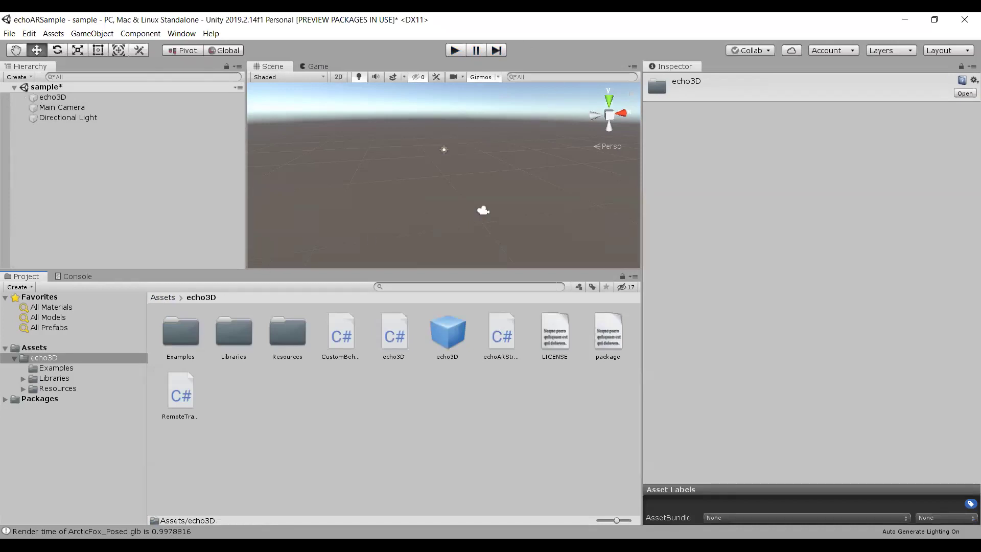
key(super+Down)
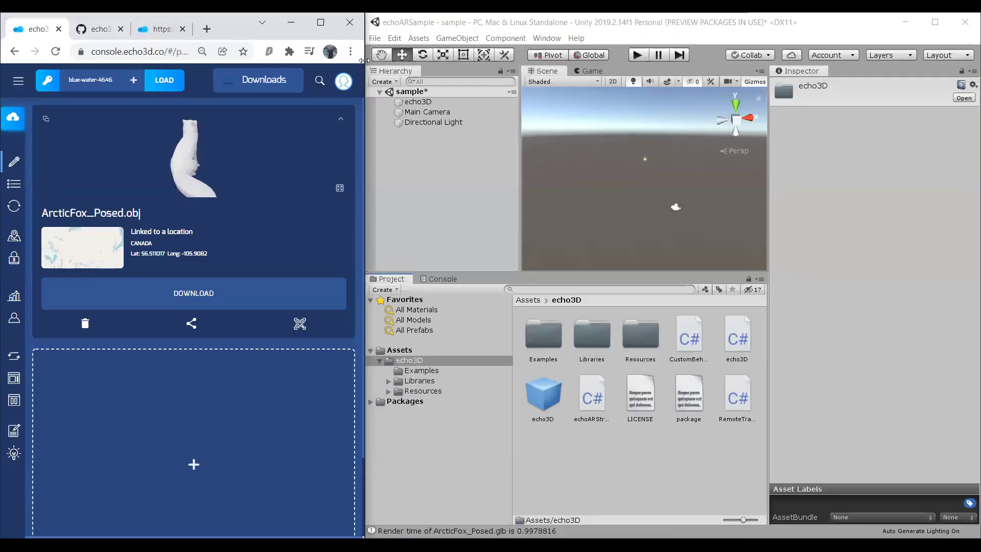
drag(363, 61, 798, 466)
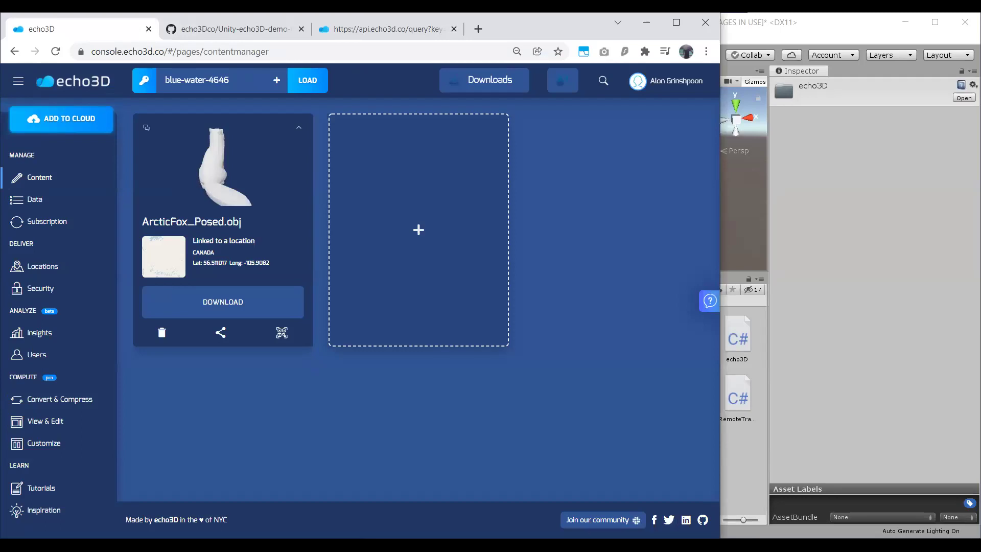
click(871, 216)
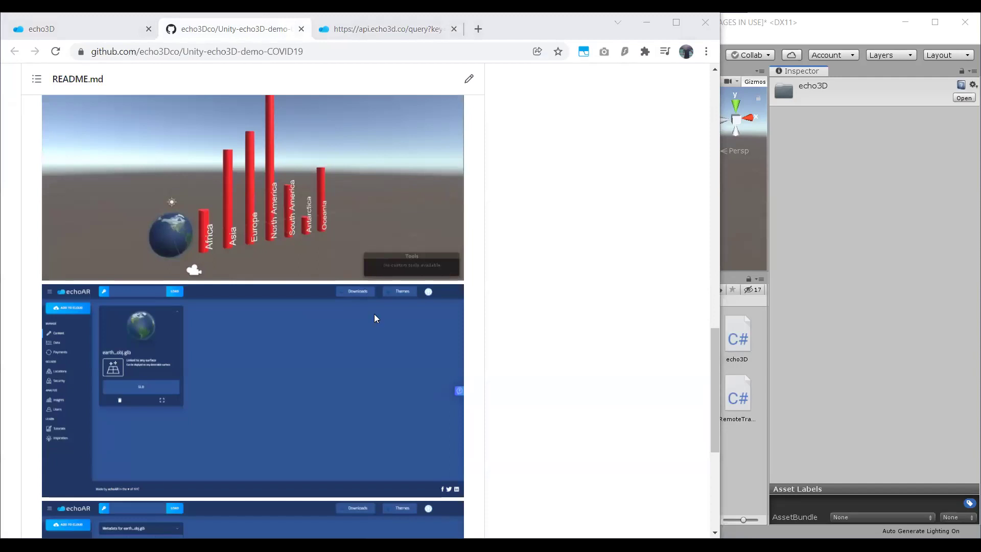
click(128, 35)
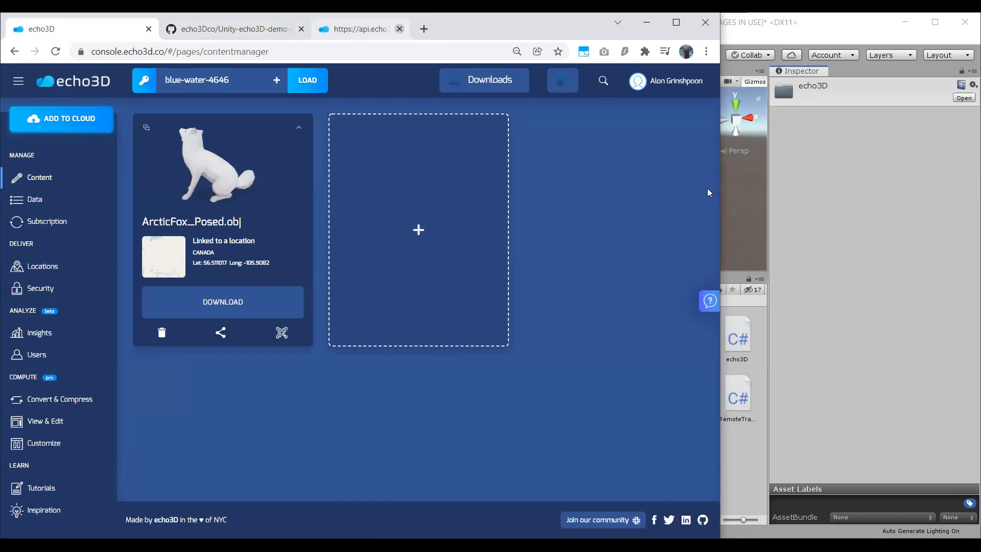
click(794, 236)
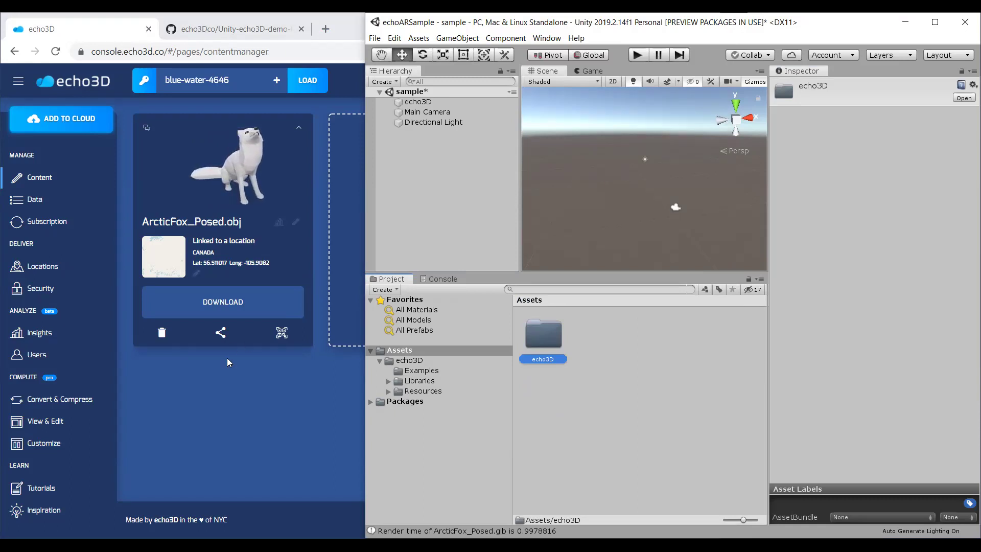
key(alt+Tab)
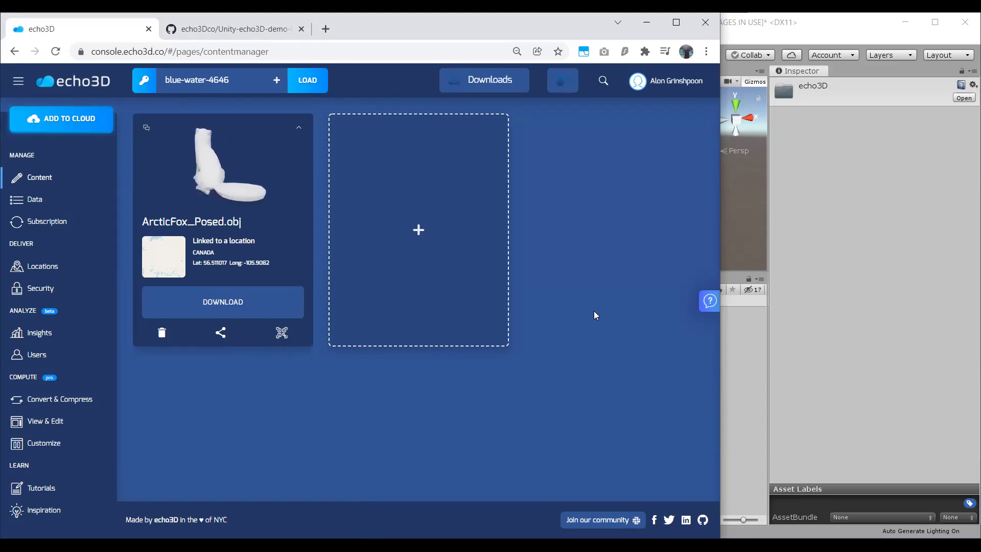
- Upload RobotExpressive.glb from the 3D Assets/animated folder as Anywhere content
click(483, 250)
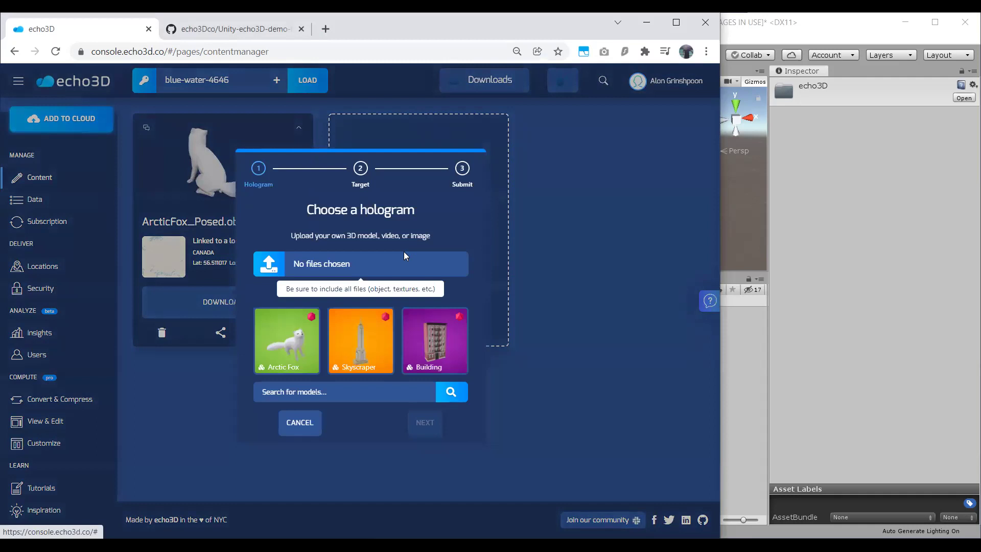
click(404, 256)
double_click(215, 132)
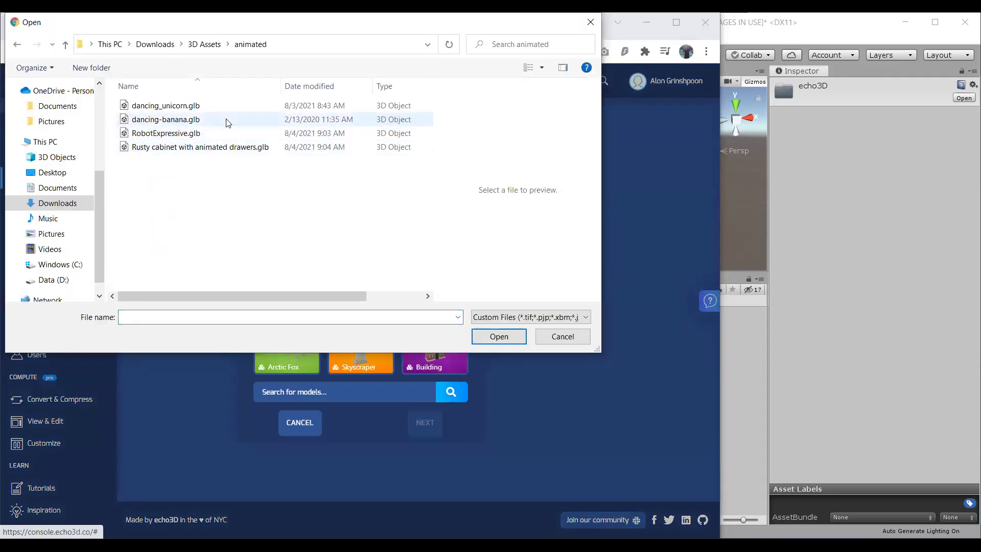
click(227, 131)
key(Return)
click(426, 424)
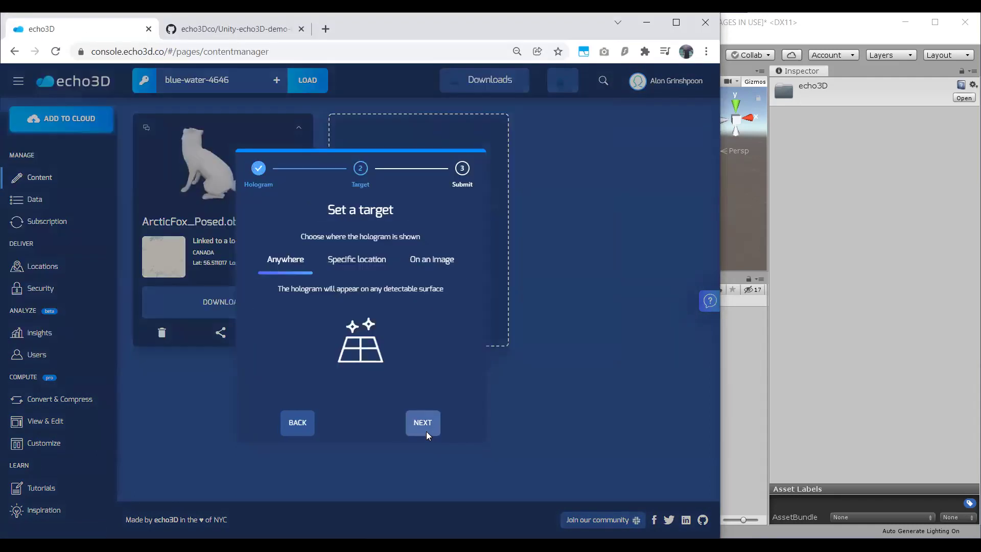
click(426, 431)
click(426, 431)
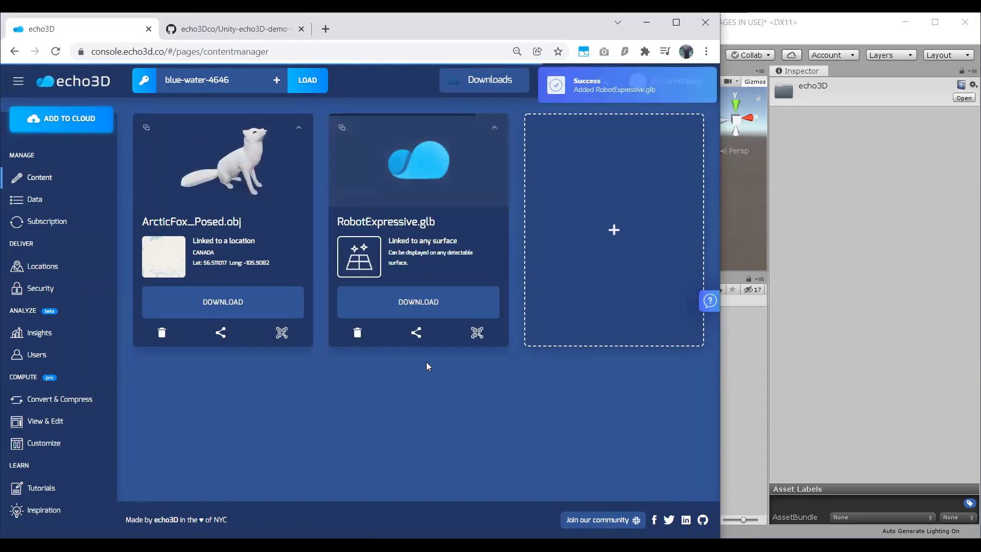
- Copy the RobotExpressive share link and load the go.echo3d.co link in a new tab
mouse_move(429, 192)
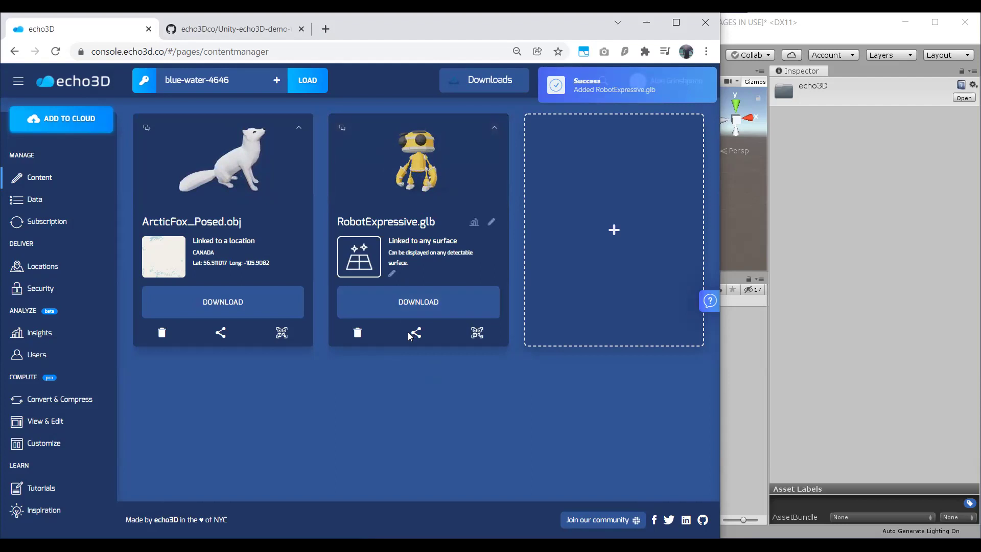
click(416, 333)
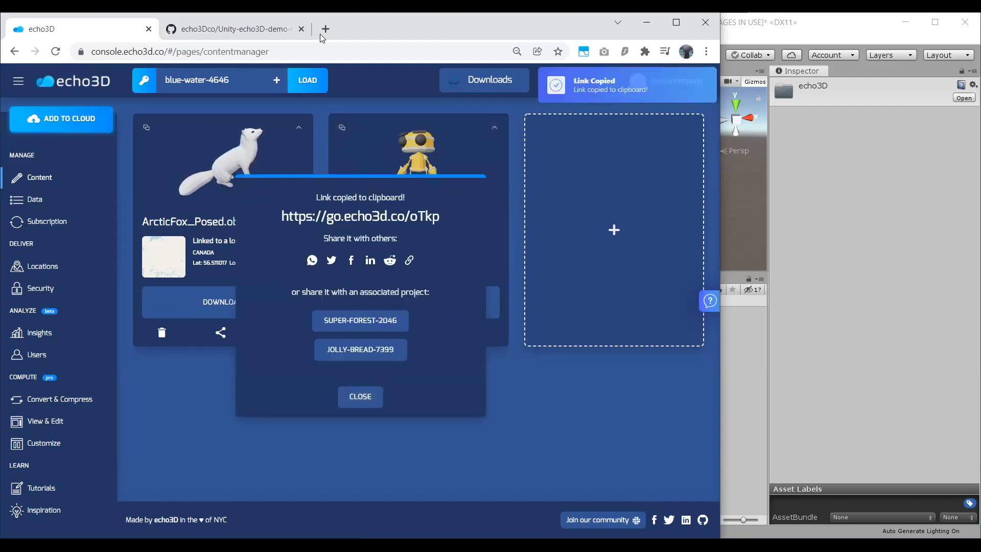
click(319, 33)
key(ctrl+v)
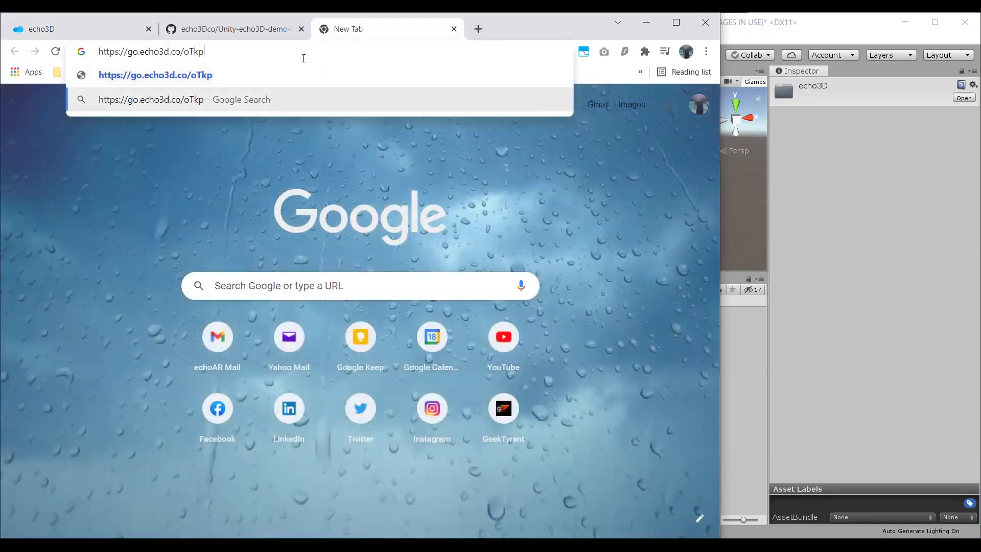
key(Return)
click(289, 53)
key(ctrl+v)
key(Return)
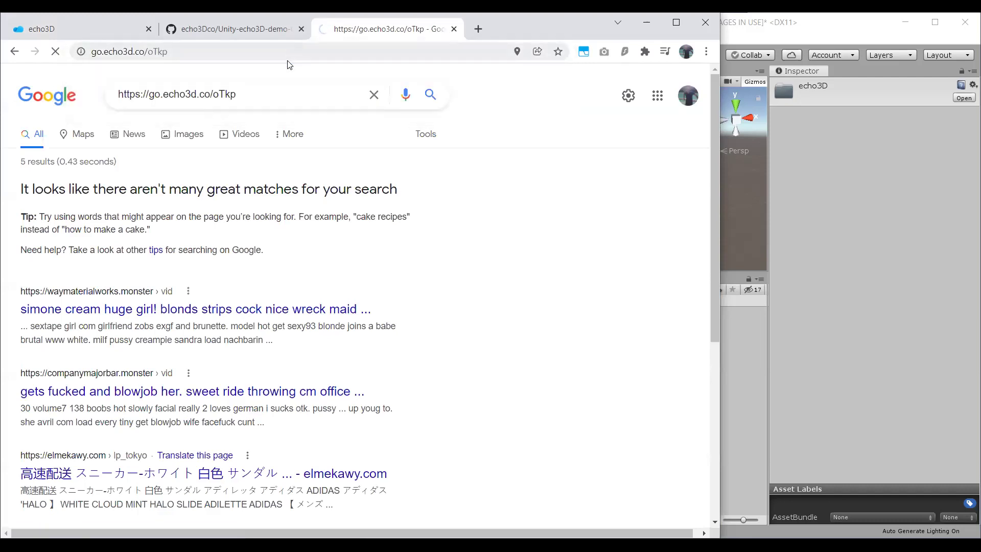
- Rotate the animated robot in the web viewer, then go back to the console tab
click(255, 36)
key(ctrl+Tab)
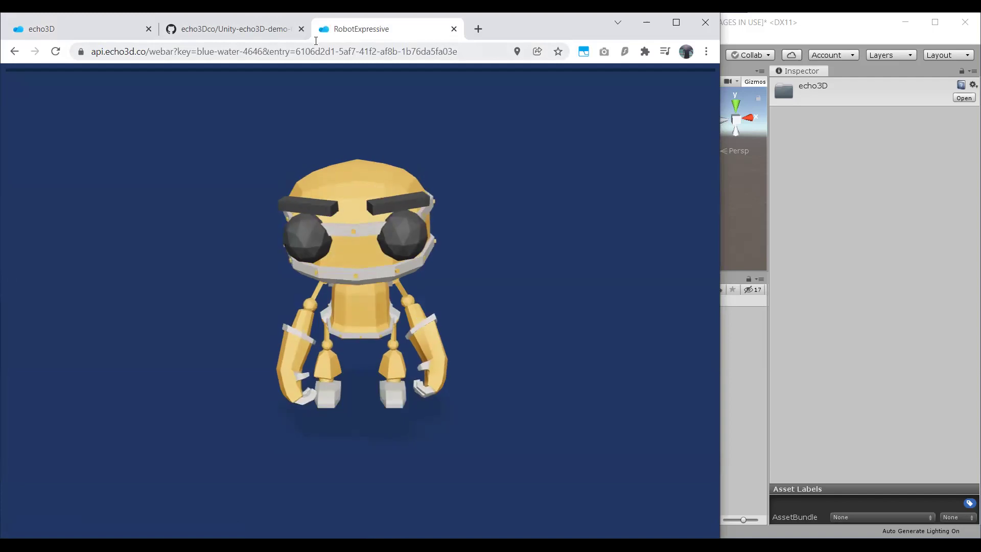
drag(230, 240, 409, 319)
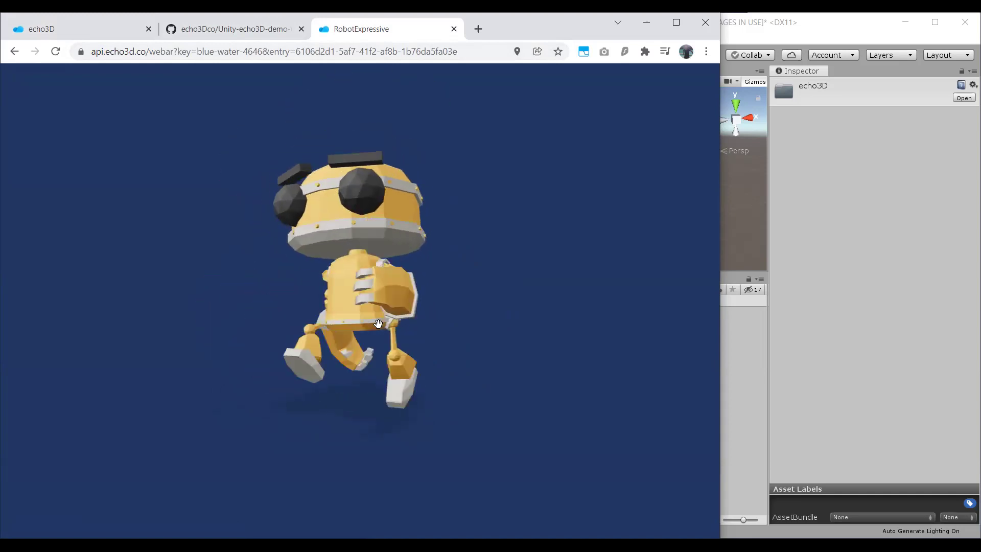
click(82, 29)
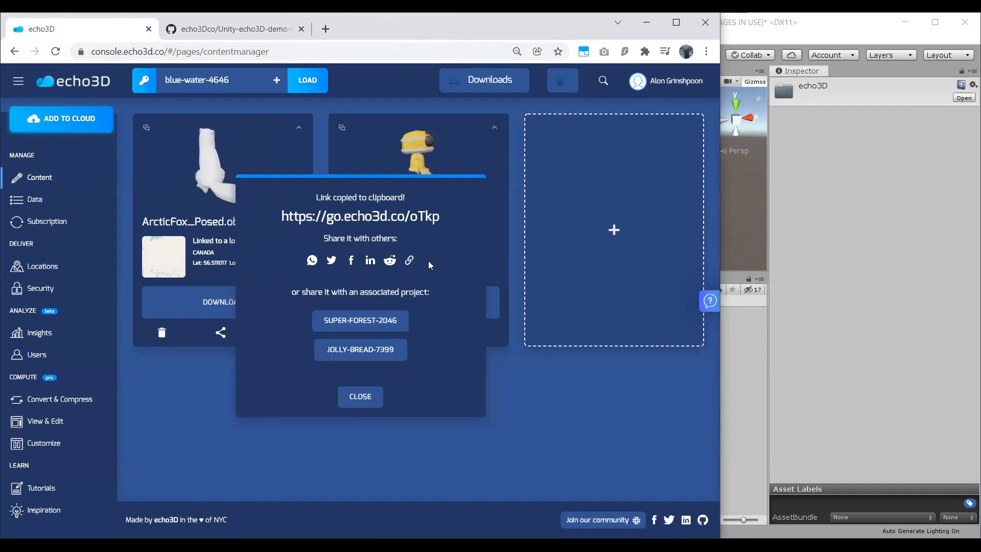
- Close the share dialog and show the 'See on the floor' AR QR code for RobotExpressive
click(357, 397)
click(477, 333)
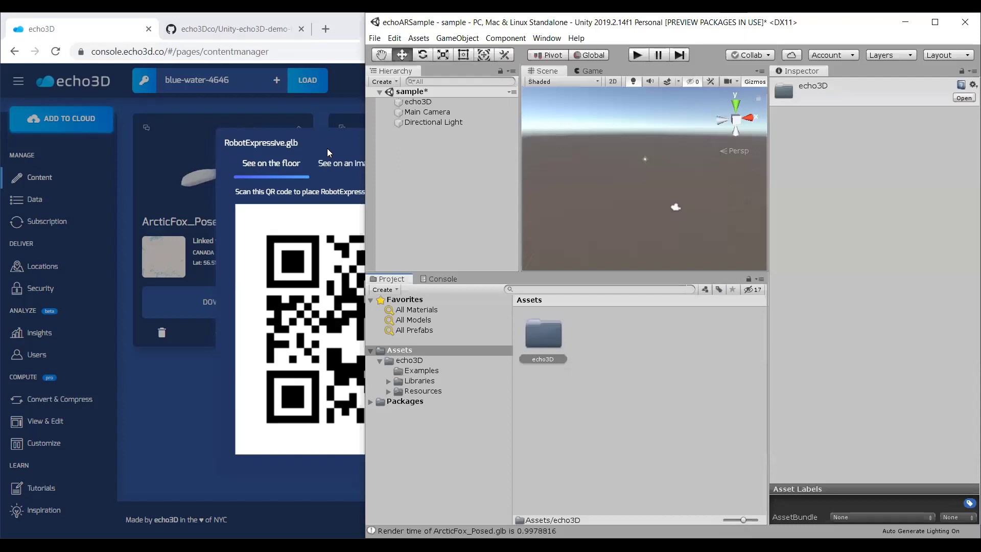
- Close the QR dialog and delete the RobotExpressive and Arctic fox content cards
click(327, 148)
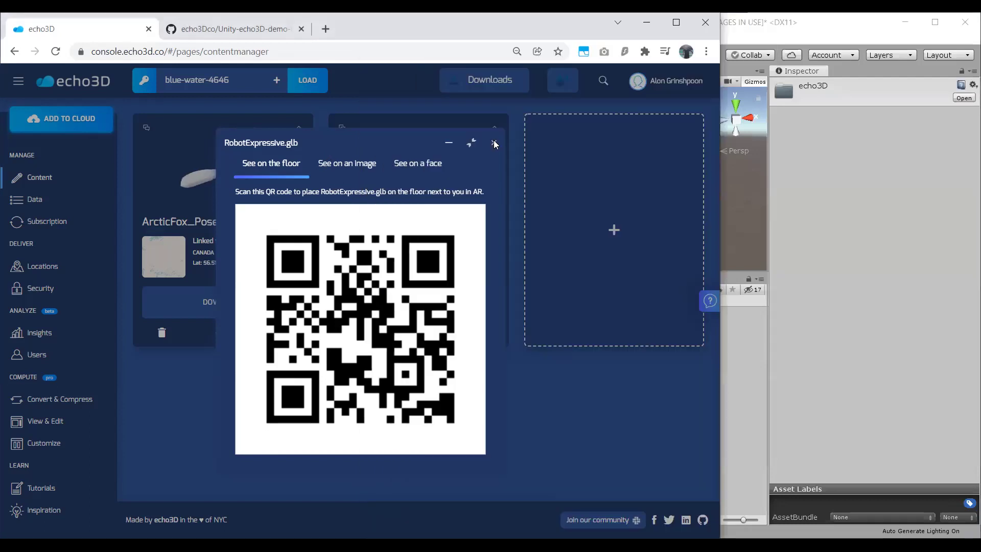
click(493, 142)
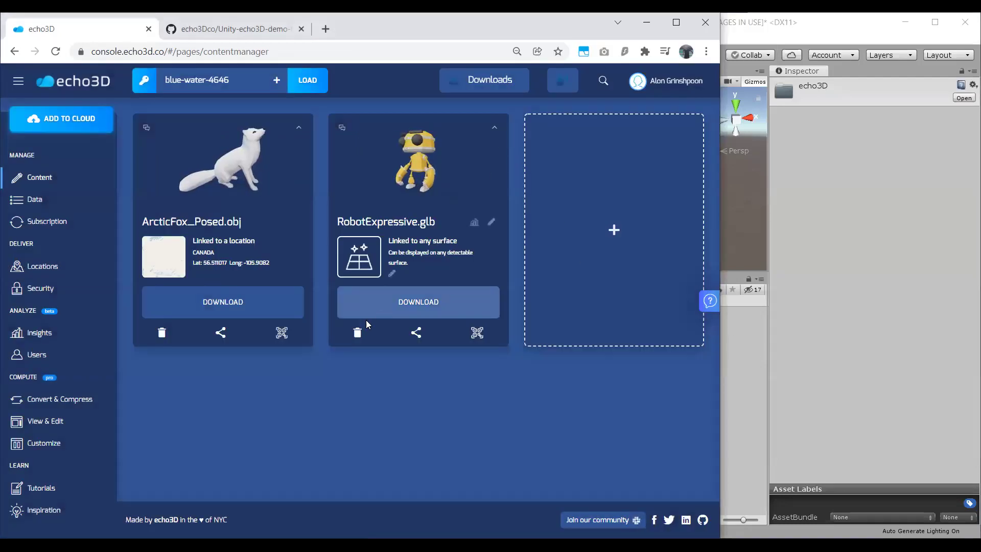
click(357, 333)
click(415, 308)
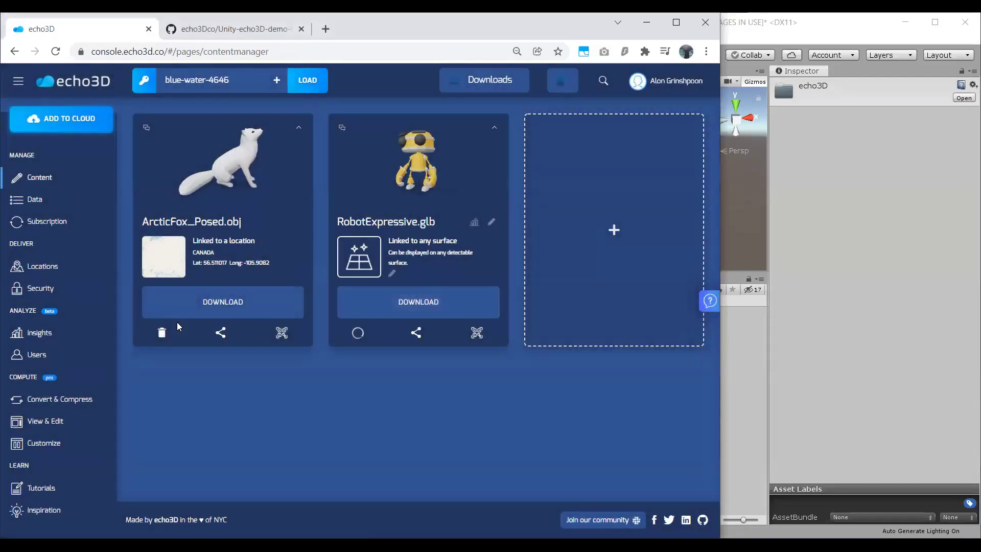
click(162, 333)
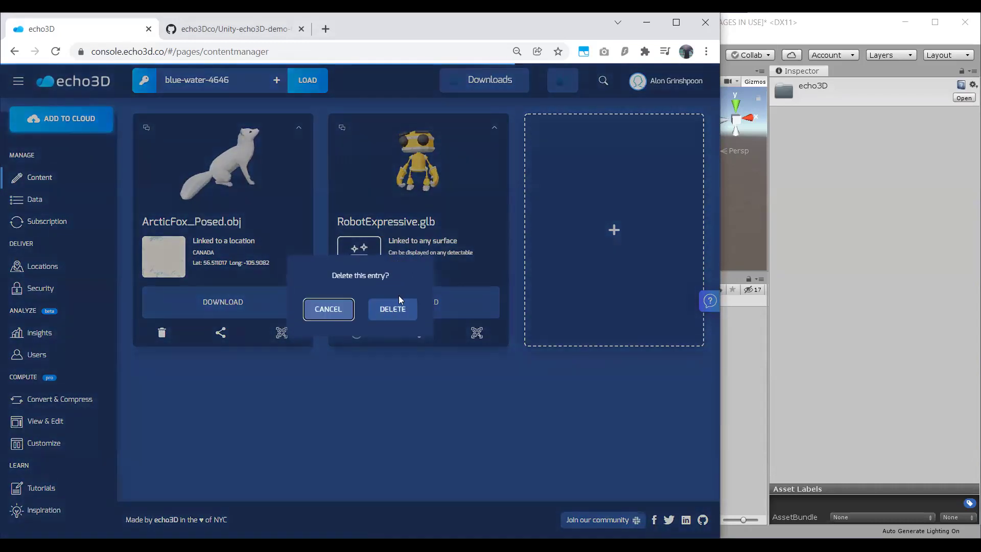
click(400, 308)
- Glance over the project's GitHub README, then return to the empty content library and Unity
click(269, 31)
scroll(383, 229, down, 3)
scroll(394, 287, up, 5)
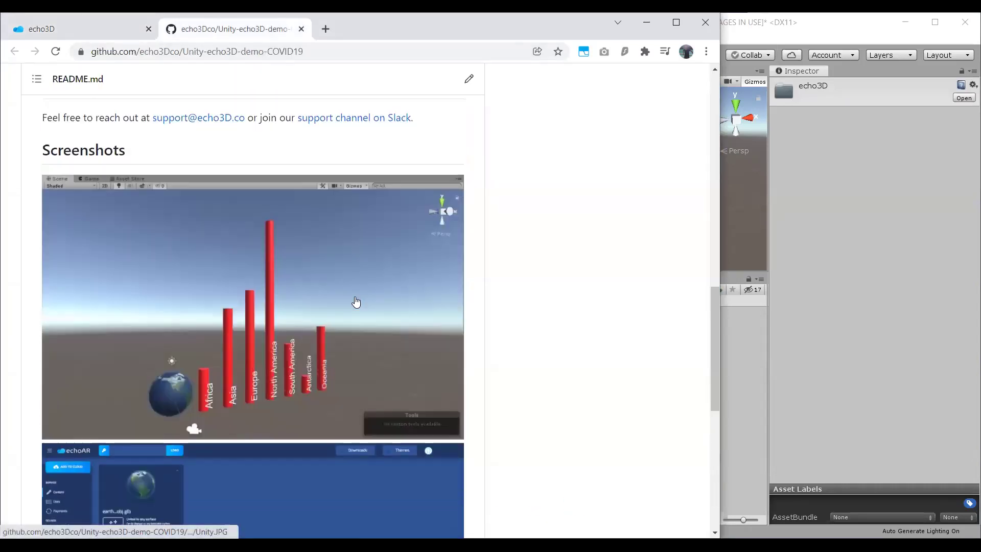
scroll(368, 302, down, 2)
click(120, 29)
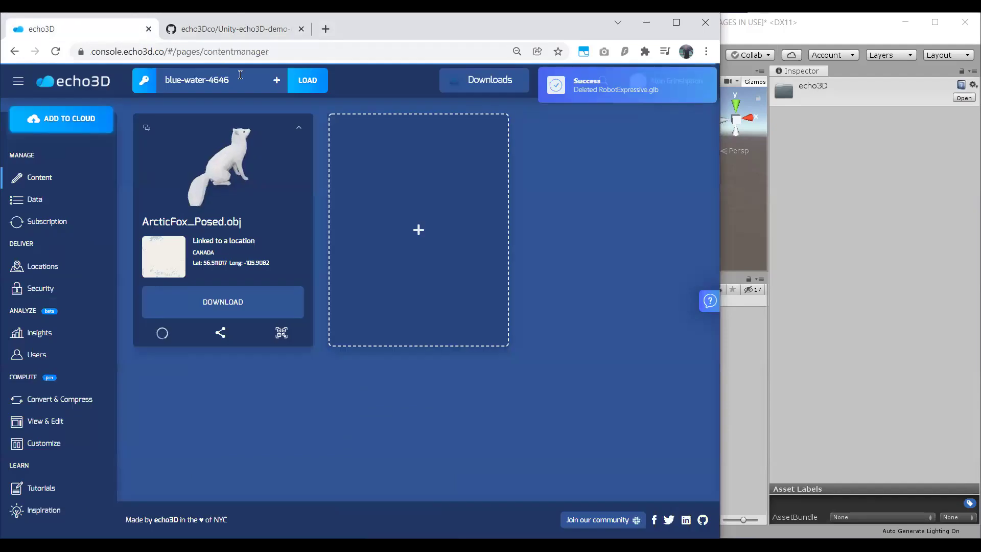
click(803, 290)
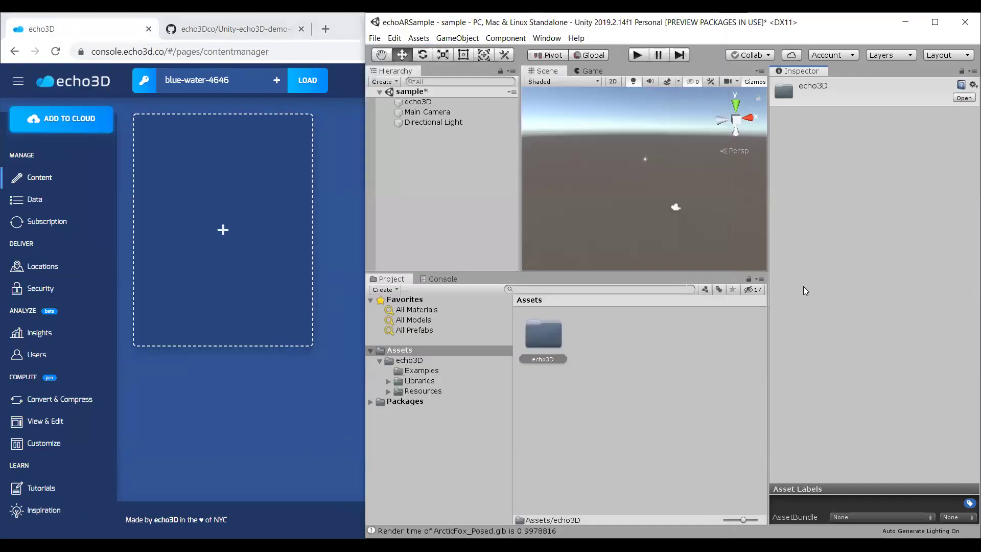
- Open Unity's echo3D folder, select CustomBehaviour.cs, then begin a new echo3D hologram upload
click(656, 348)
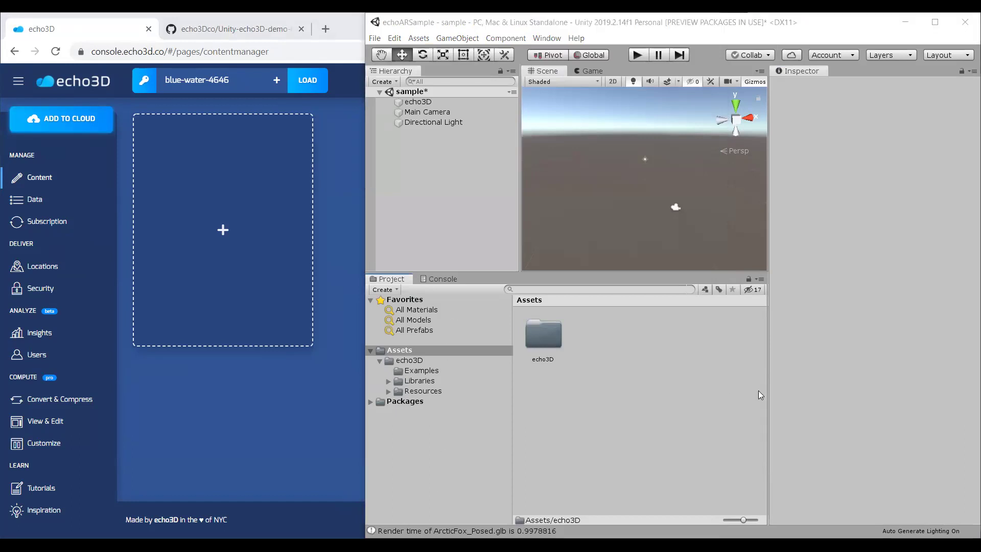
double_click(543, 336)
click(682, 356)
right_click(681, 354)
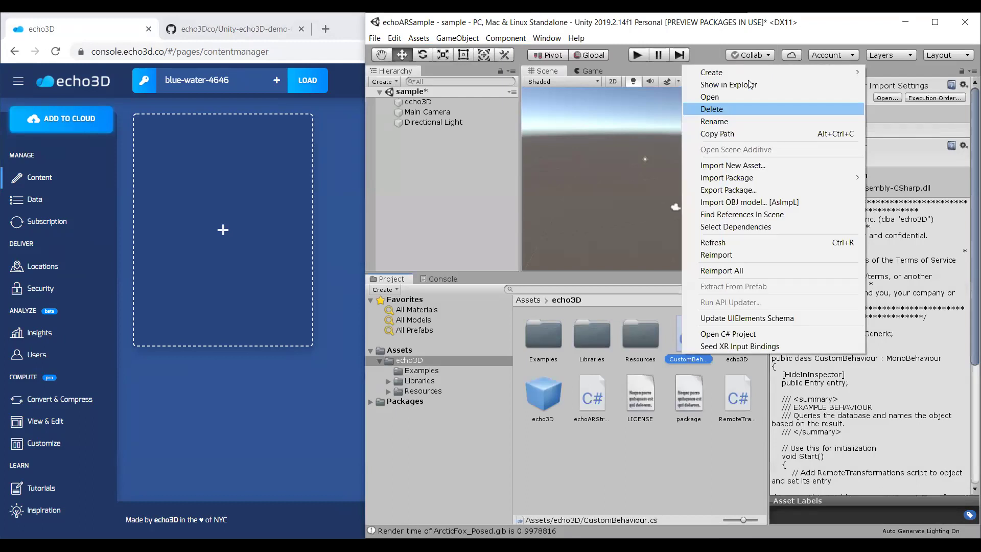
click(748, 81)
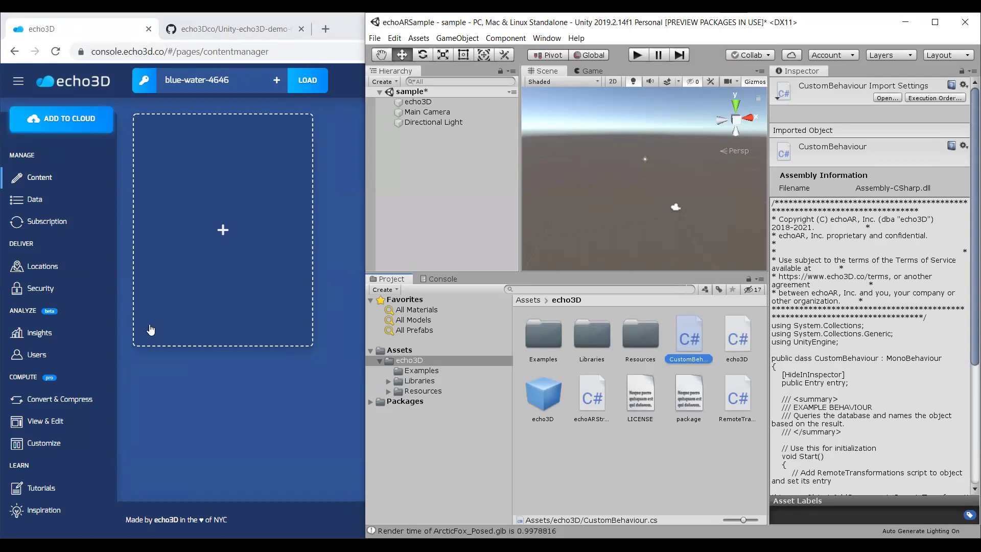
click(322, 331)
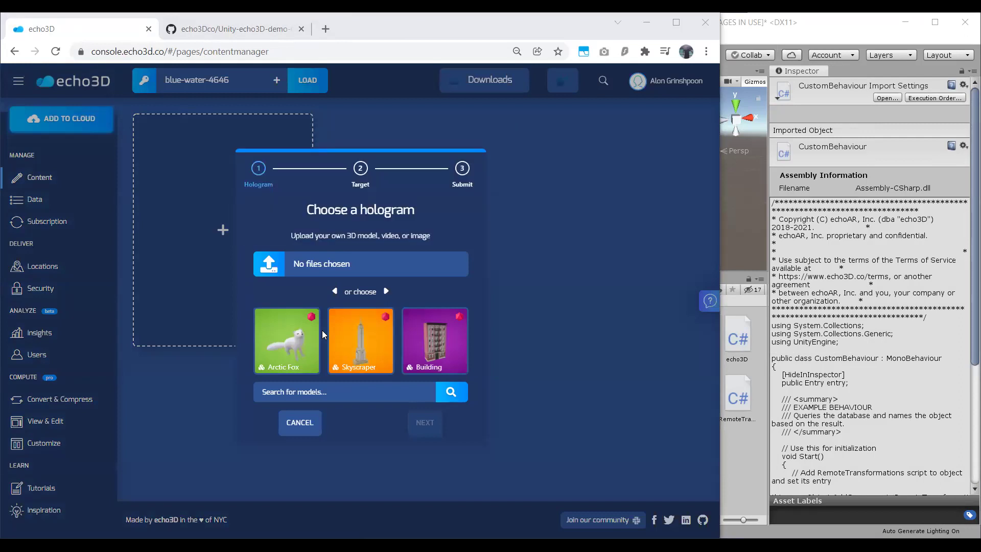
- Upload earth_obj.glb with metadata.csv from the demo's models folder, placed Anywhere
click(297, 263)
click(319, 44)
key(ctrl+v)
key(Return)
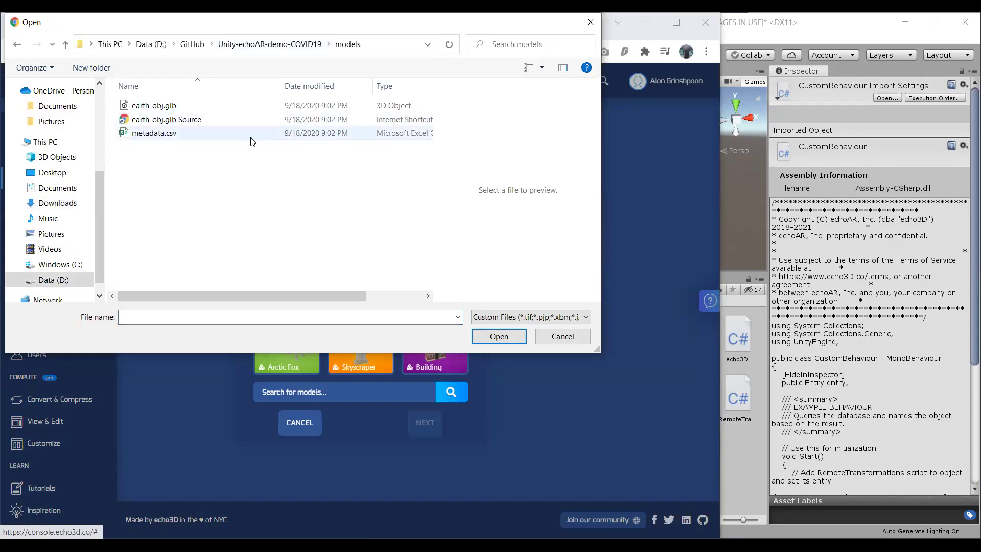
click(180, 107)
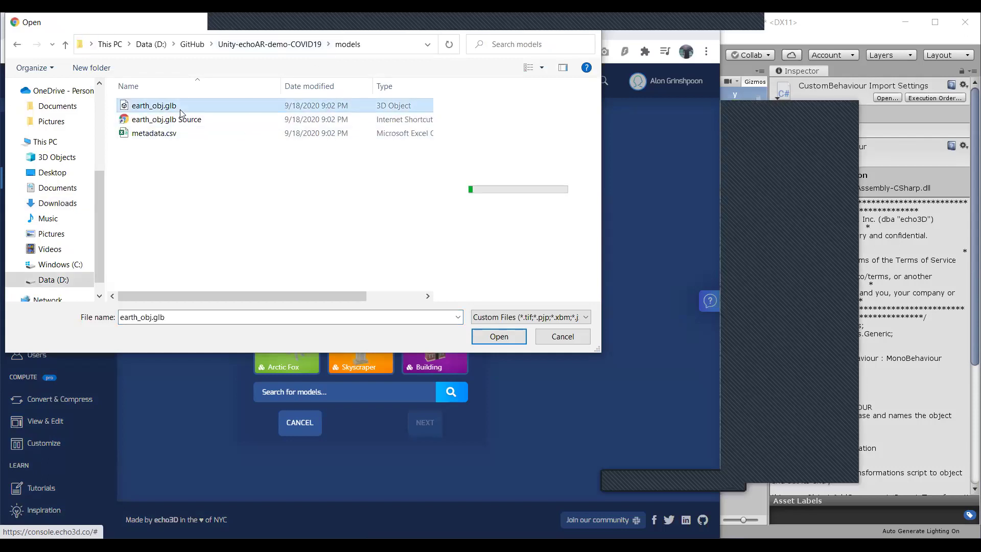
ctrl+click(173, 136)
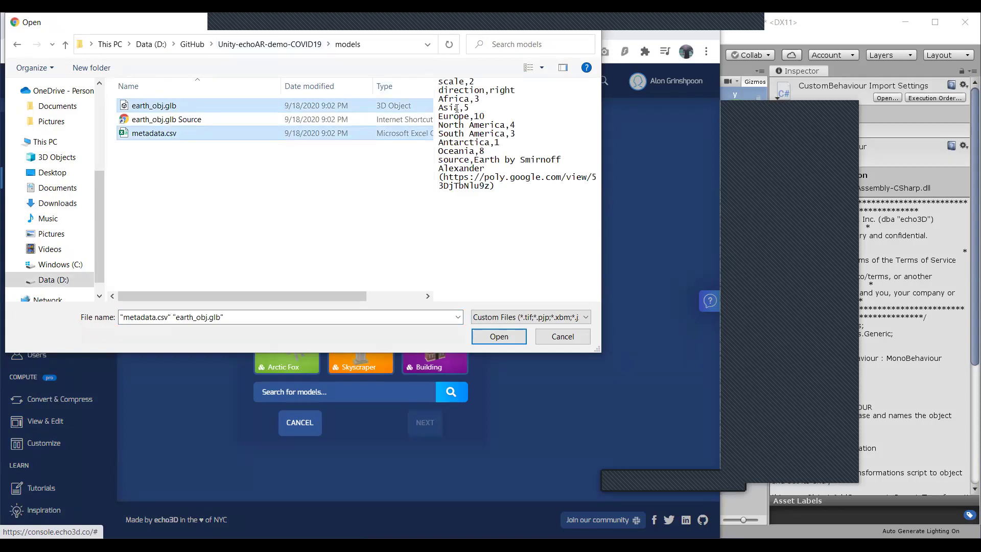
click(517, 335)
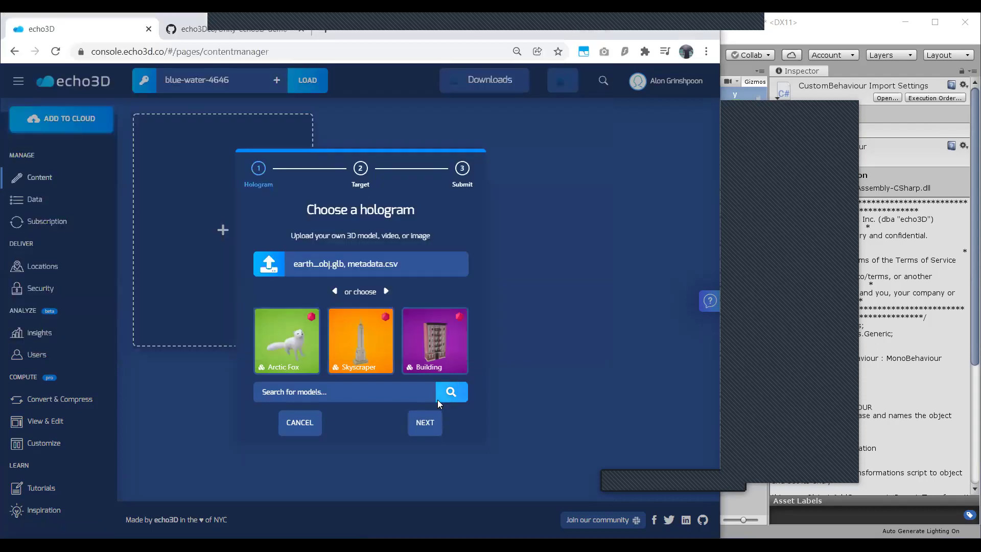
click(430, 414)
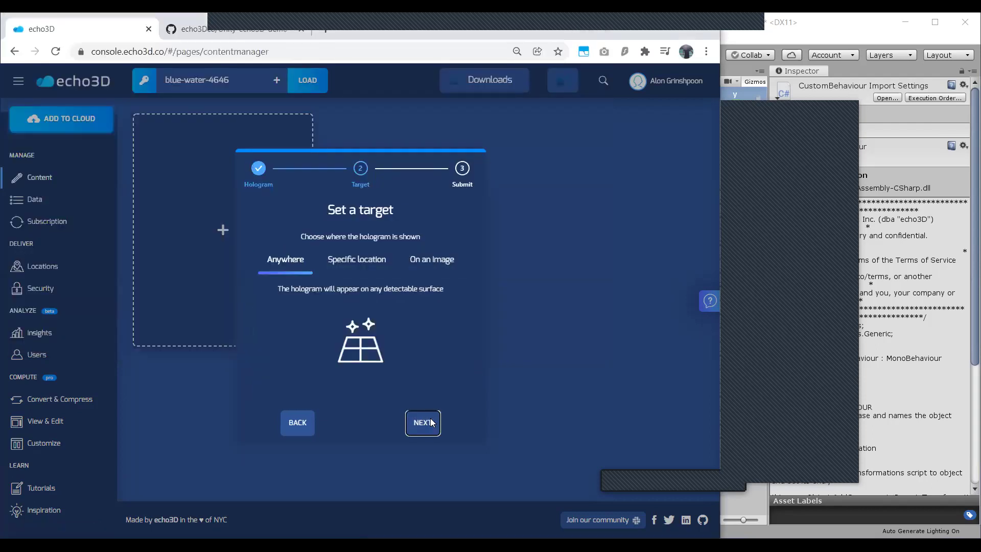
click(431, 422)
click(431, 422)
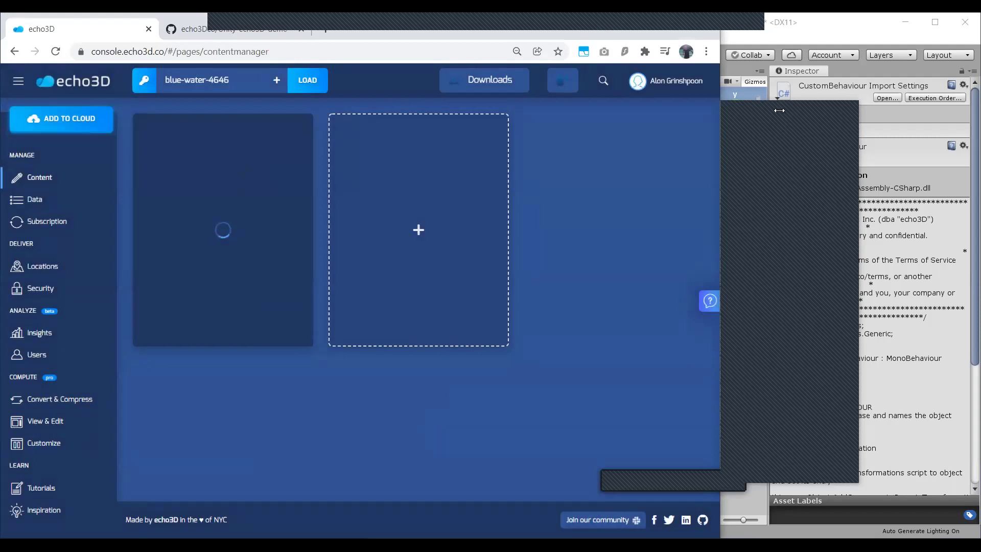
- Select echo3D in Unity's Hierarchy so the Inspector shows the Echo 3D script and API key
click(773, 228)
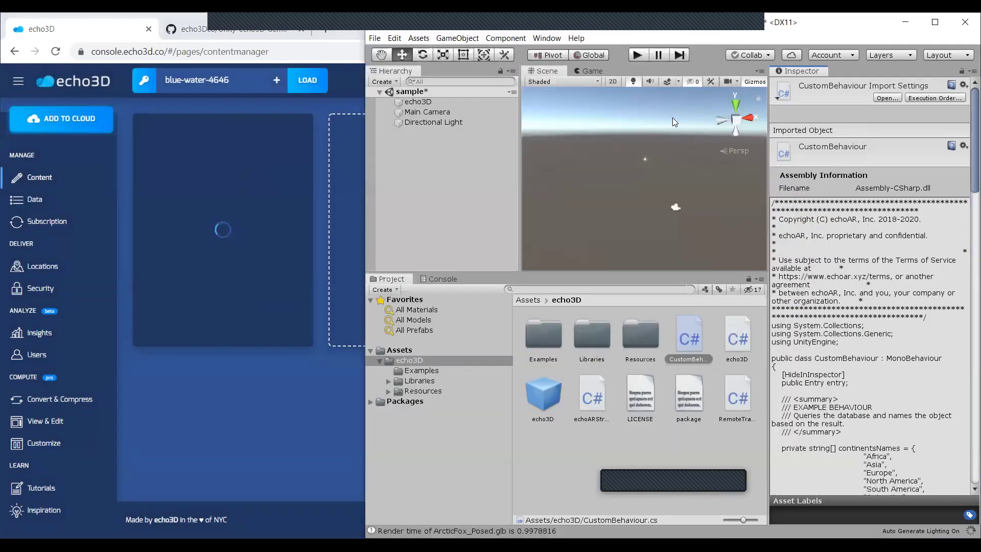
click(483, 104)
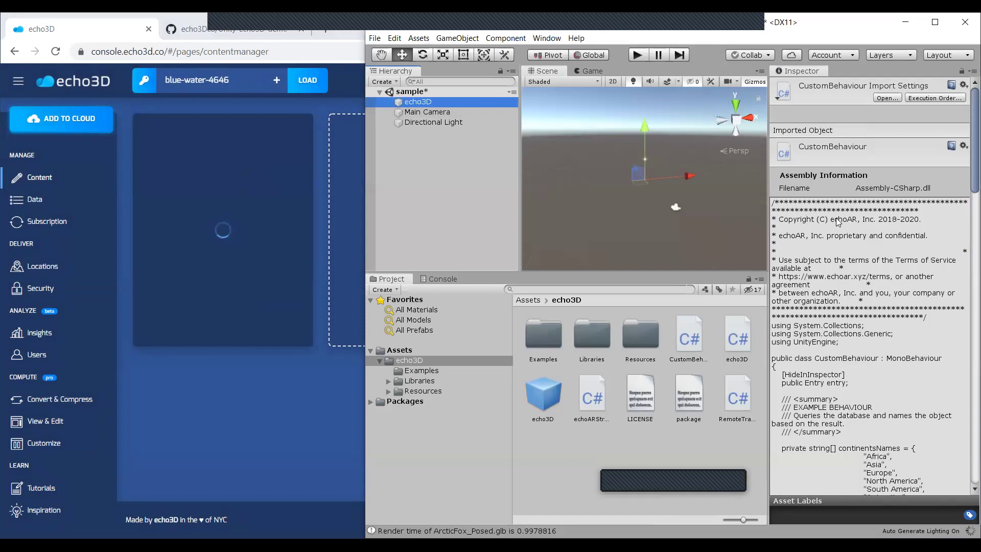
click(635, 437)
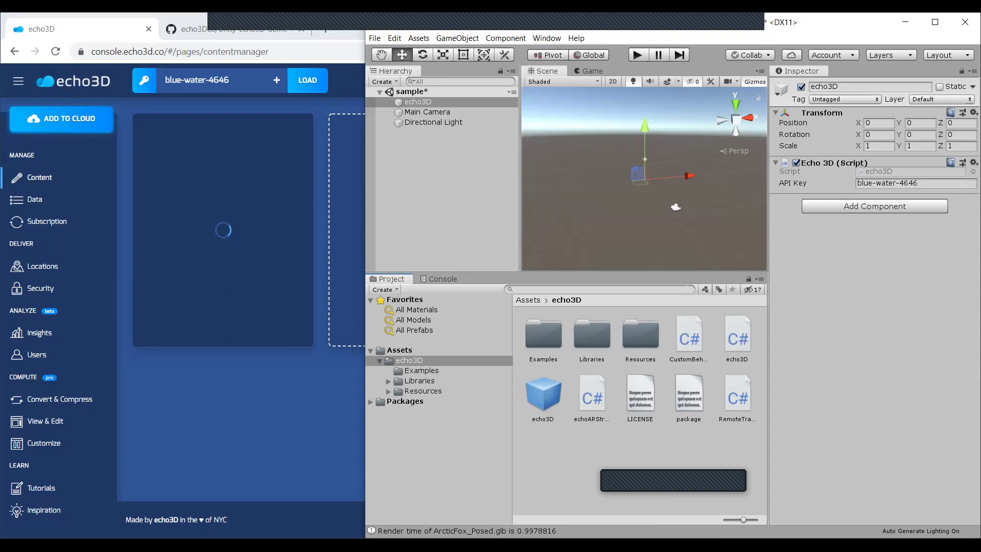
- Switch to CustomBehaviour.cs in VS Code and highlight the continentsNames array on lines 23–30
key(alt+Tab)
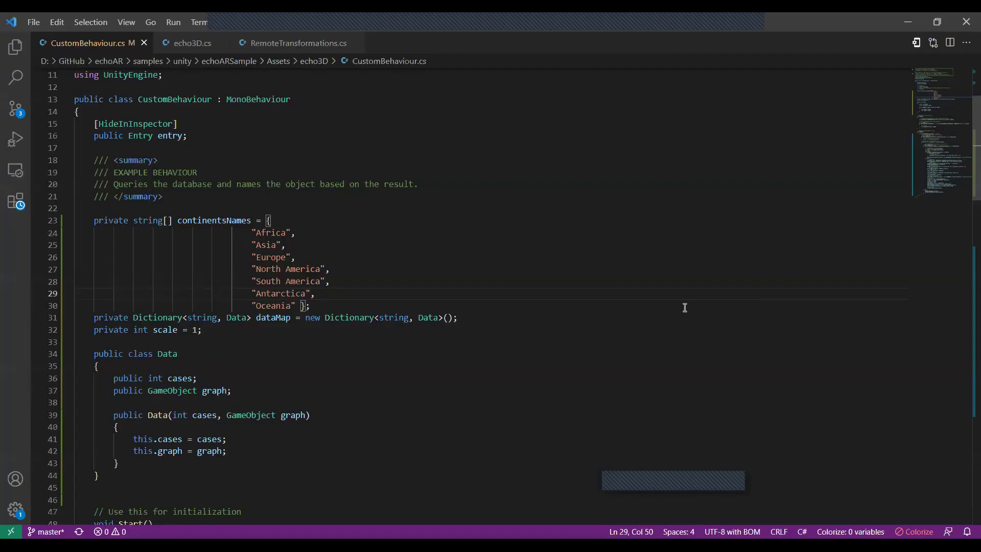
drag(458, 317, 355, 305)
click(94, 220)
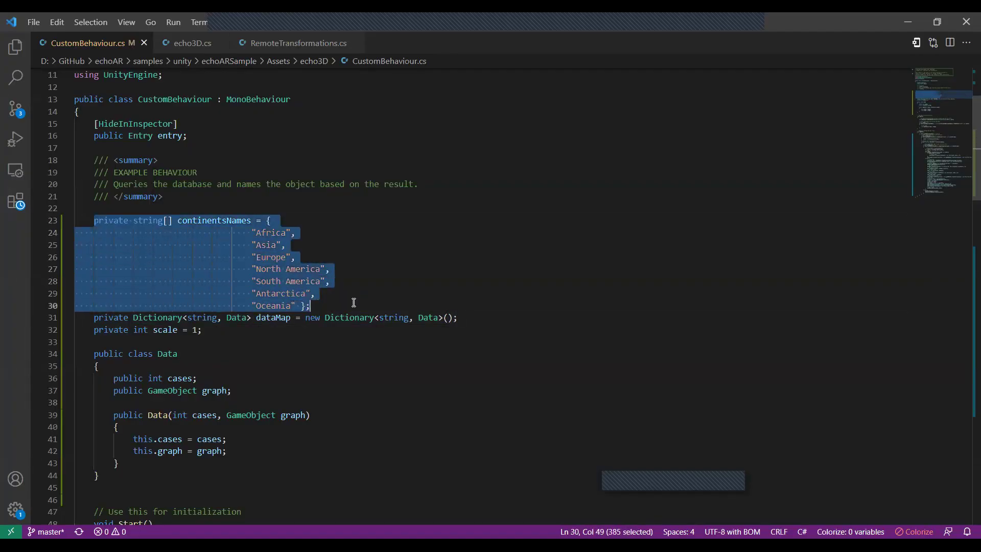
click(355, 305)
drag(94, 220, 335, 308)
click(334, 309)
drag(335, 308, 55, 225)
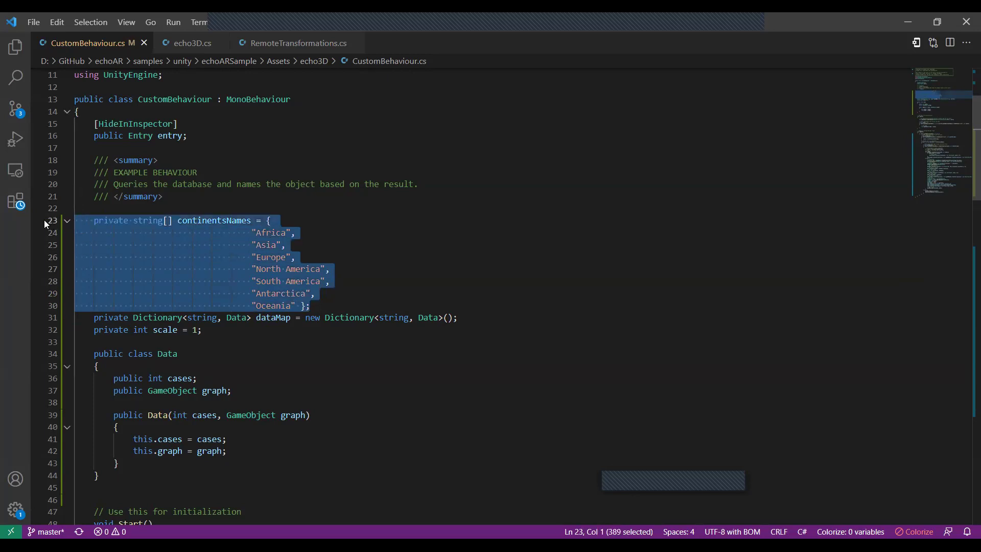
- Highlight the Data class, the whole Start method, and the top of the Update loop
scroll(202, 297, down, 2)
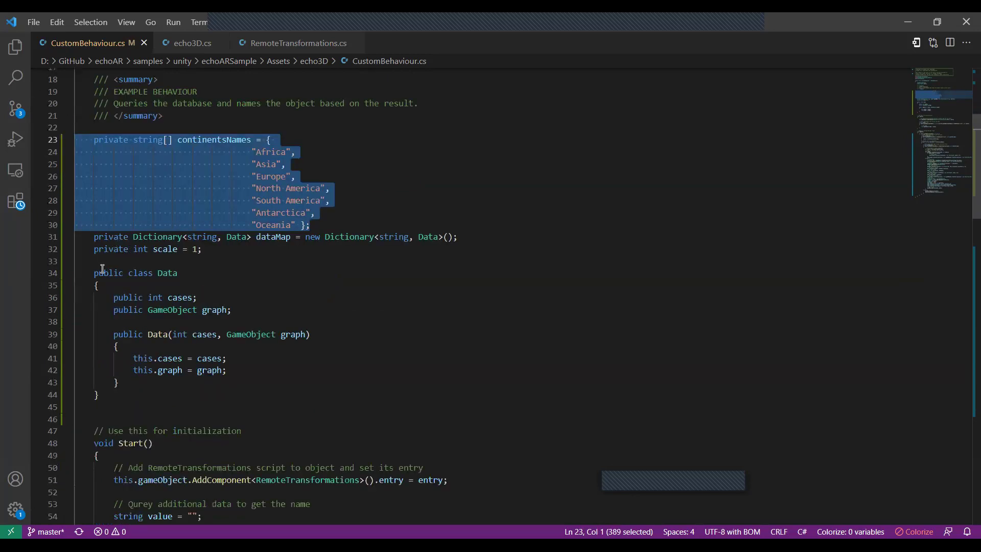
drag(96, 274, 143, 396)
scroll(143, 396, down, 3)
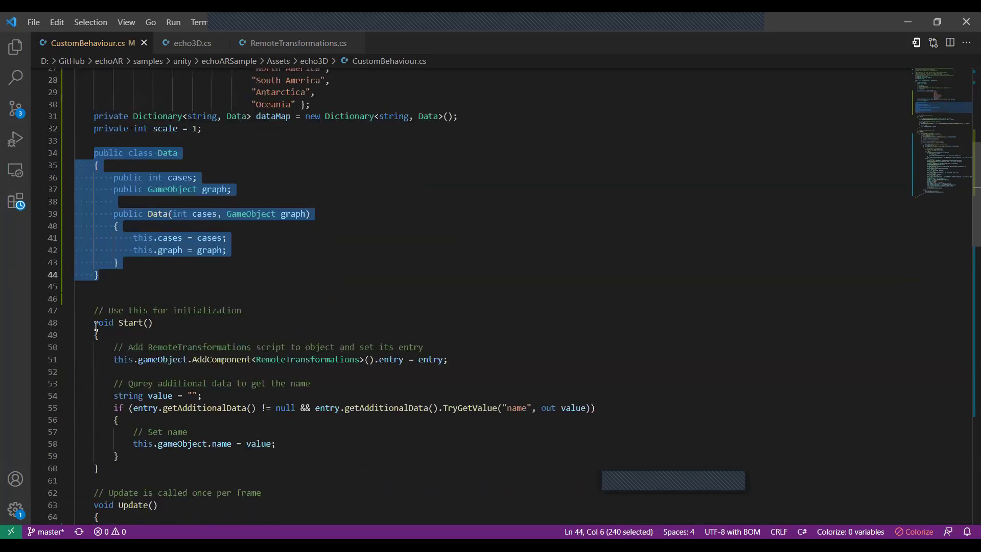
drag(94, 323, 110, 359)
drag(116, 427, 161, 465)
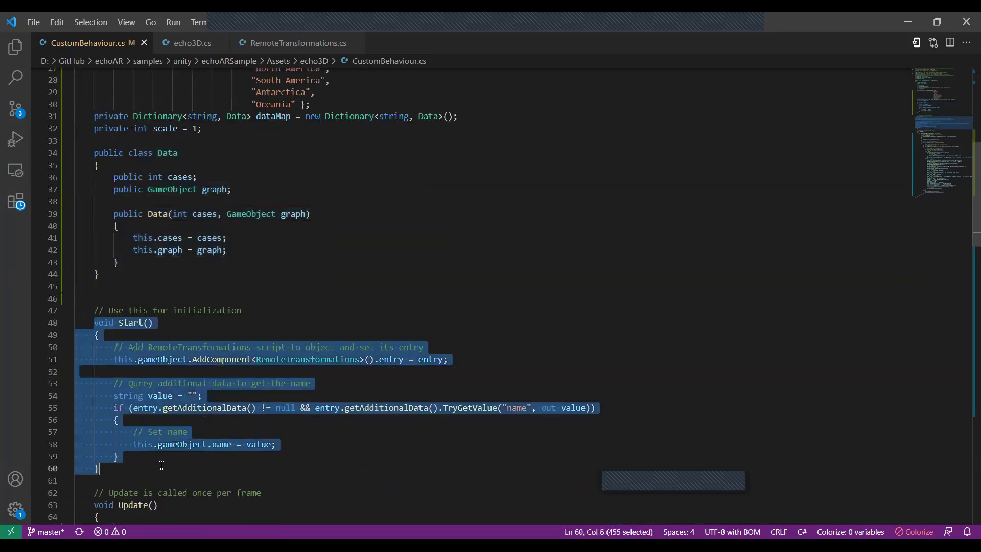
scroll(187, 381, down, 2)
click(94, 242)
drag(94, 242, 150, 384)
scroll(150, 384, down, 4)
drag(95, 263, 155, 301)
scroll(155, 301, down, 2)
click(153, 304)
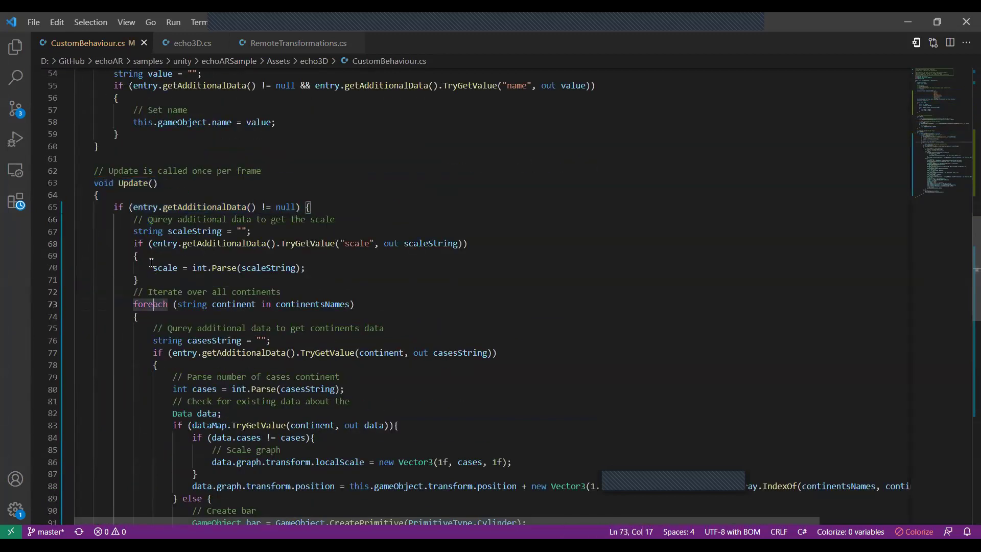
drag(134, 208, 296, 207)
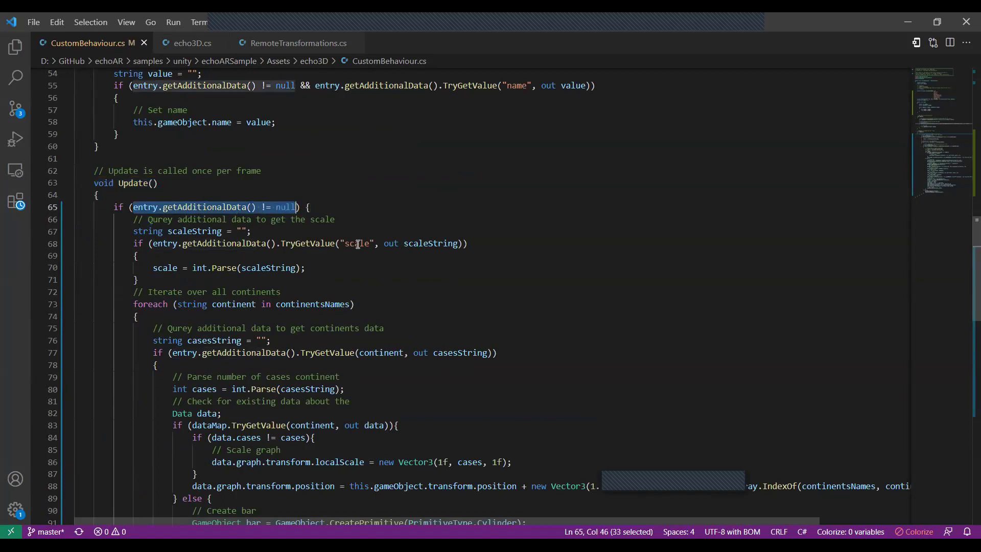
drag(153, 268, 305, 268)
drag(134, 304, 400, 300)
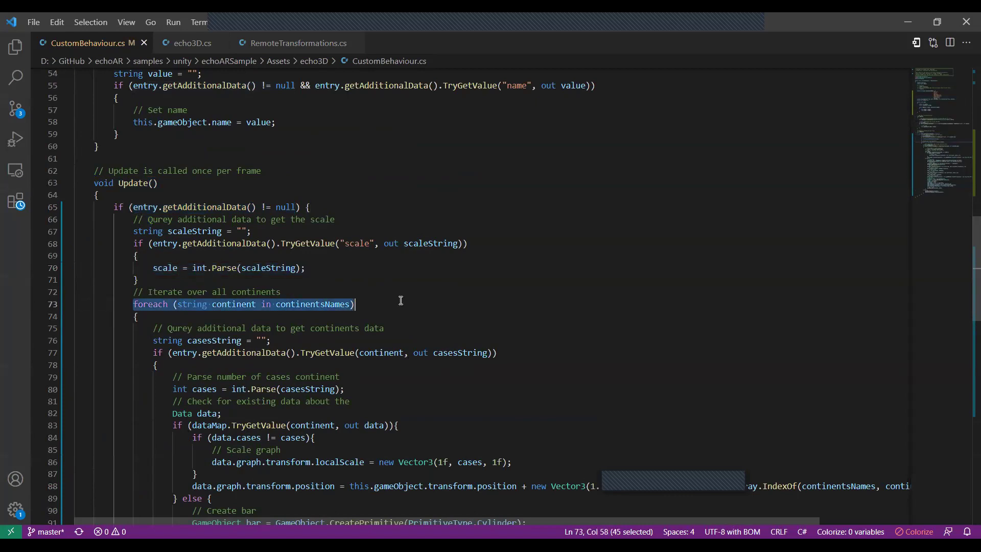
scroll(400, 300, down, 3)
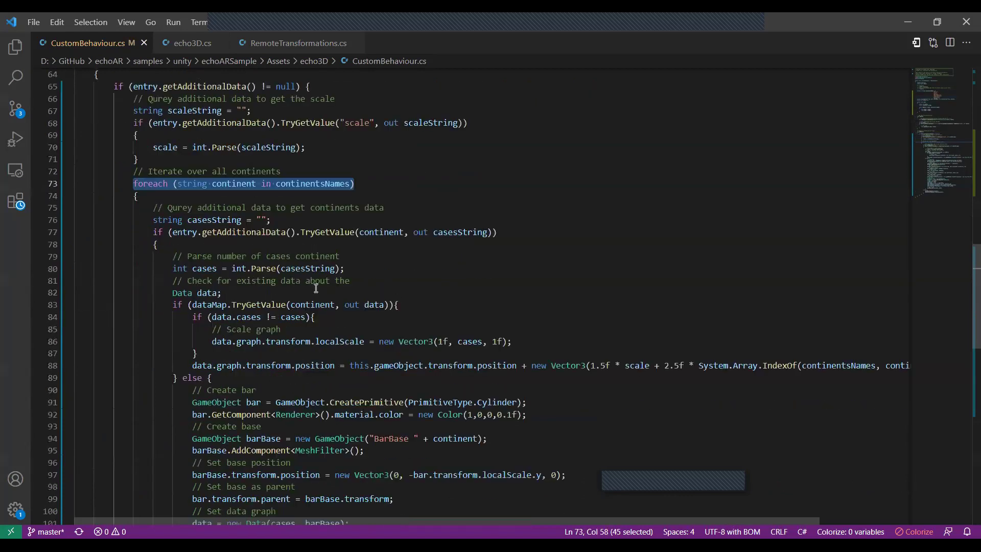
click(173, 235)
shift+click(493, 232)
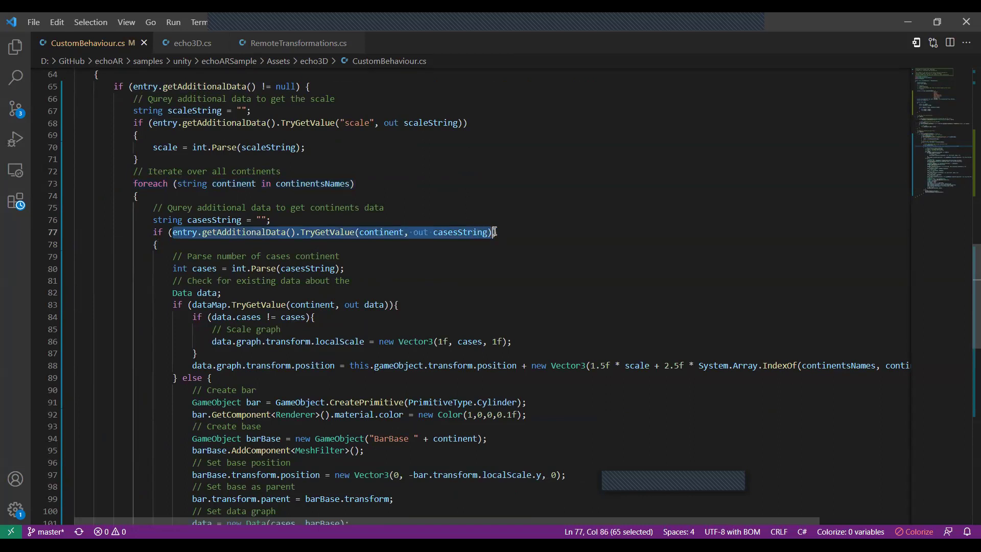
key(shift+Left)
drag(172, 269, 360, 275)
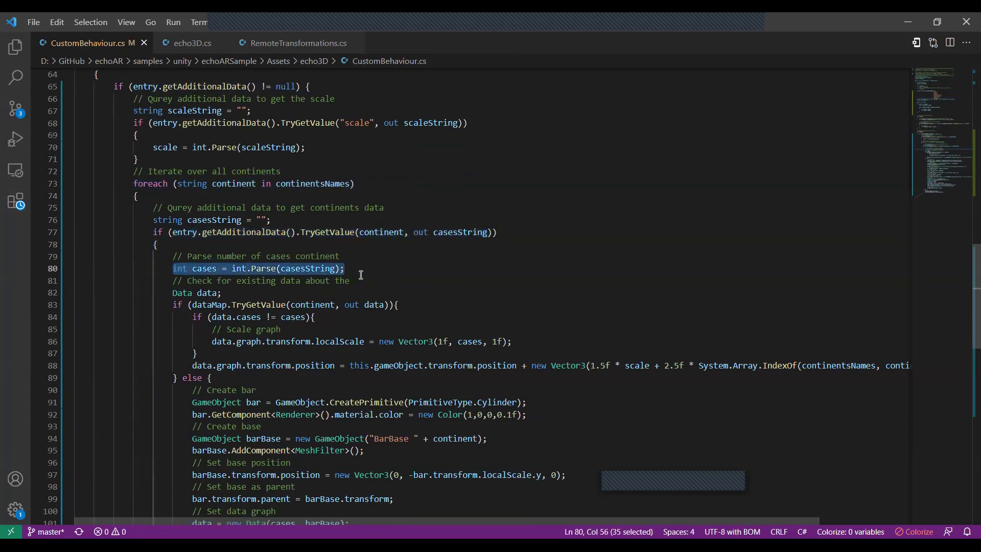
scroll(334, 307, down, 2)
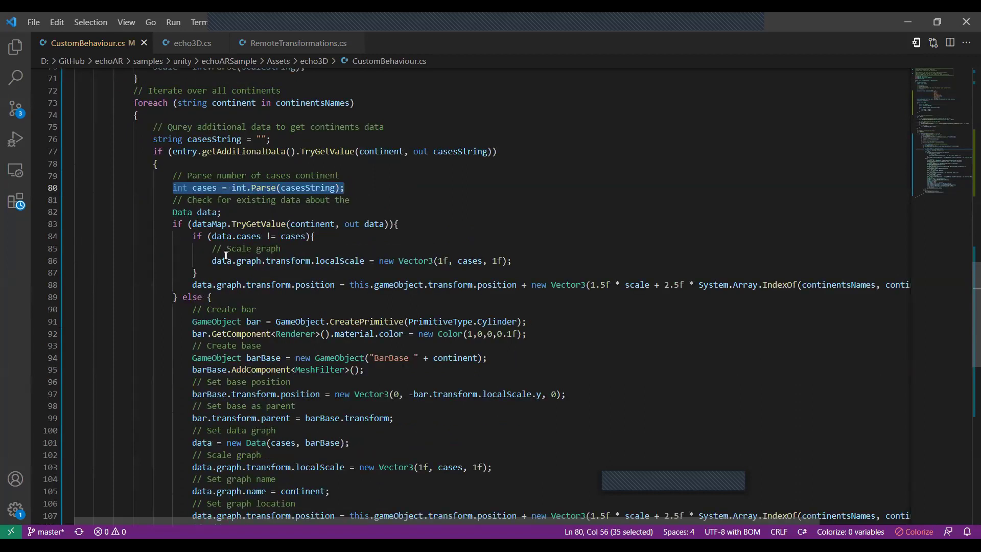
drag(193, 313, 428, 321)
click(428, 322)
drag(540, 323, 154, 311)
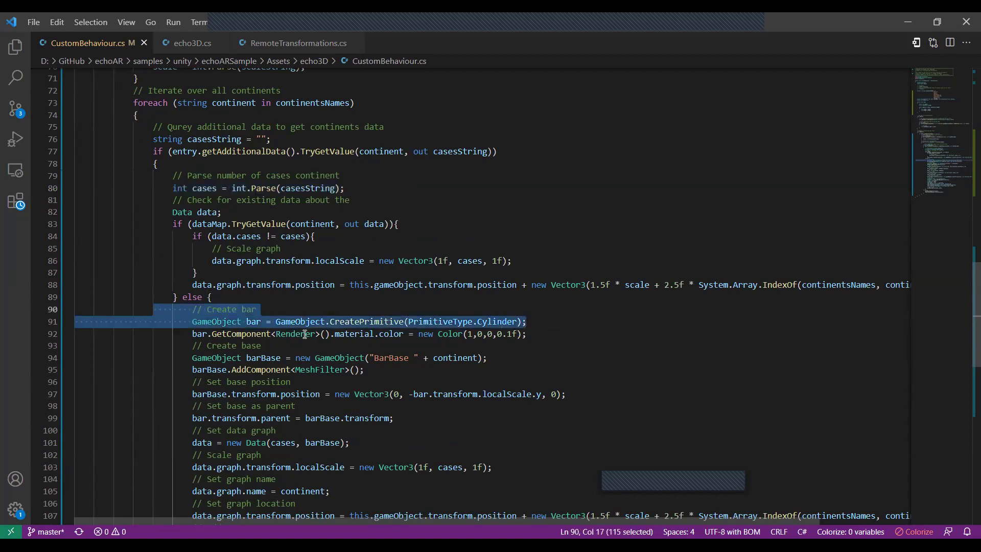
scroll(305, 334, down, 2)
scroll(307, 339, down, 3)
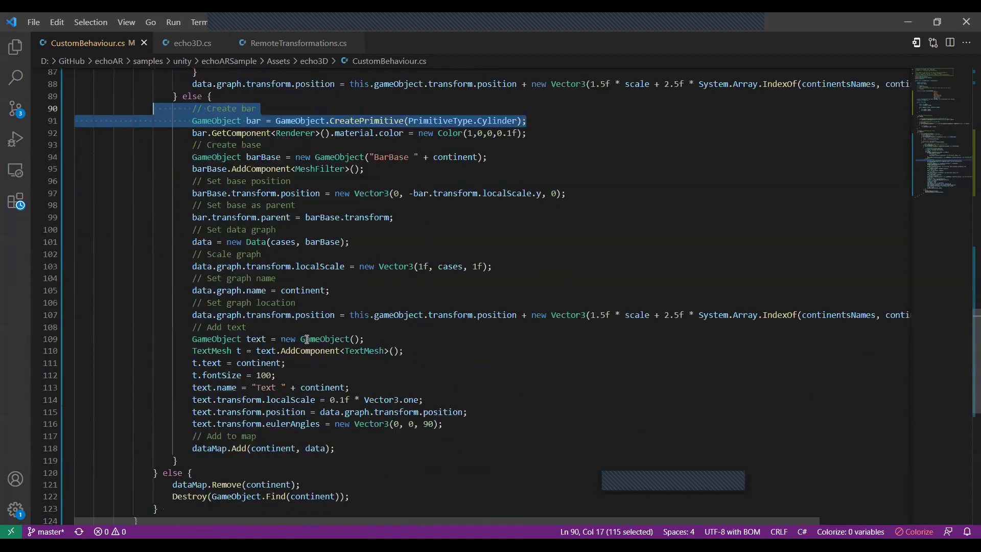
scroll(315, 387, down, 2)
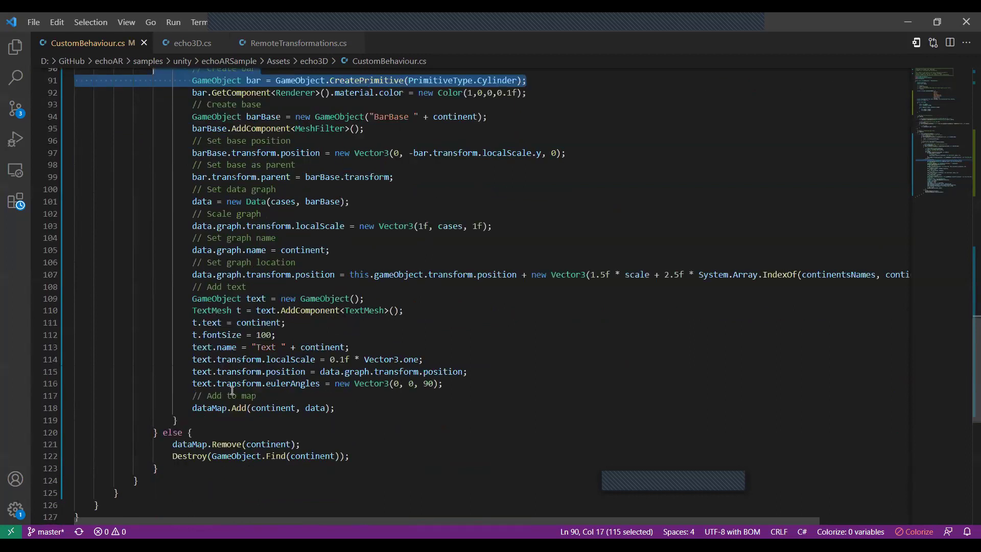
drag(172, 403, 392, 421)
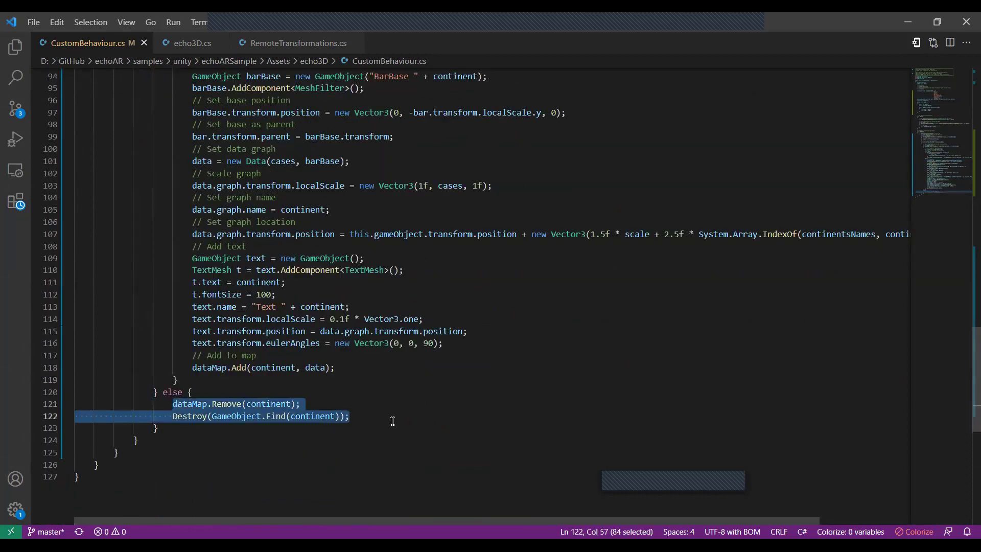
- Flip the earth_obj.glb card to review its continent case metadata across both pages
click(905, 25)
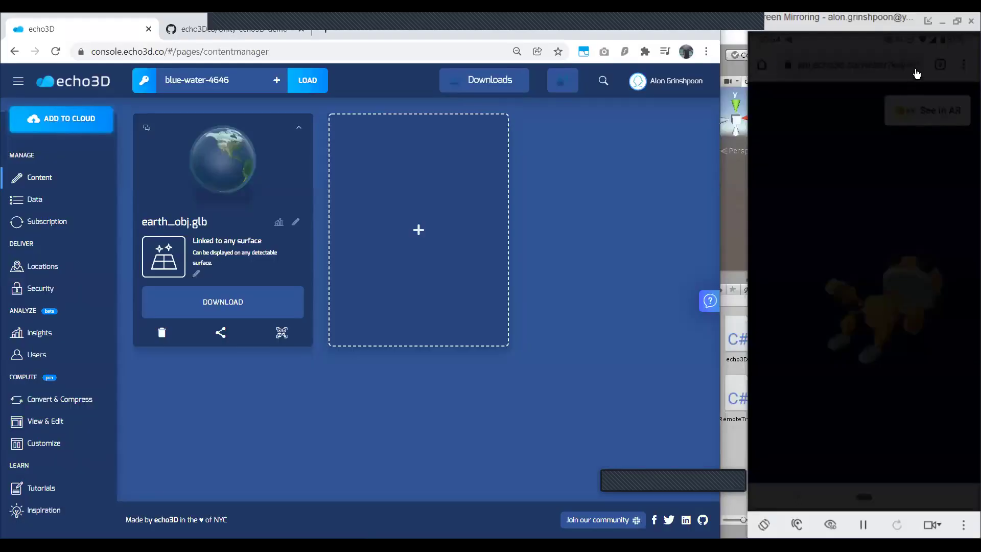
click(940, 22)
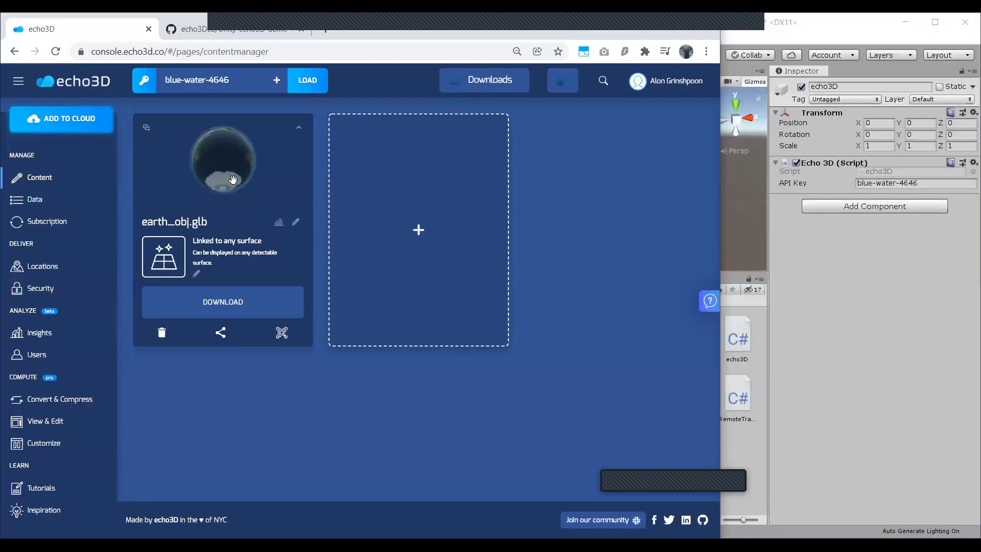
click(297, 128)
scroll(226, 189, down, 1)
click(233, 301)
click(212, 300)
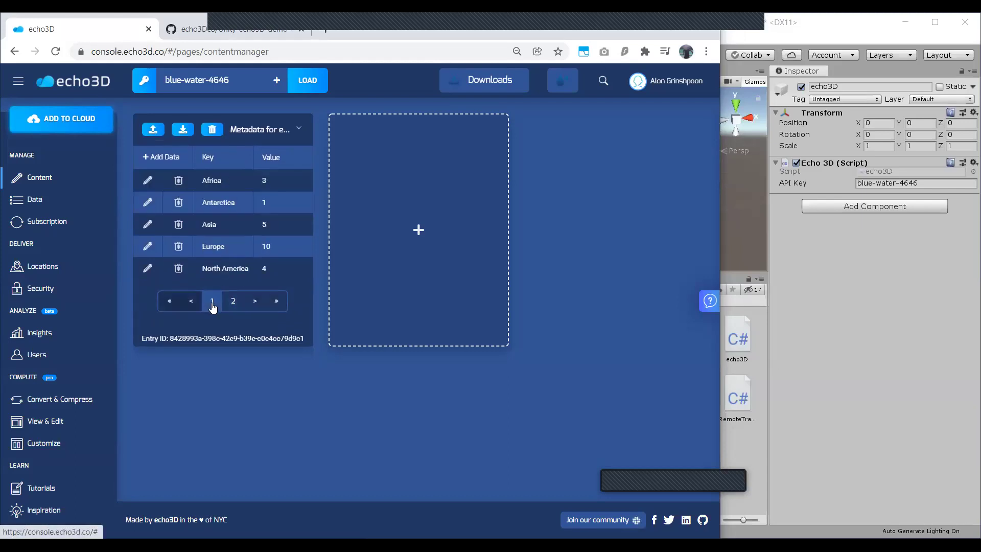
click(301, 128)
- Play the Unity scene and pan the Scene view to center the globe and red bars
click(864, 290)
click(637, 56)
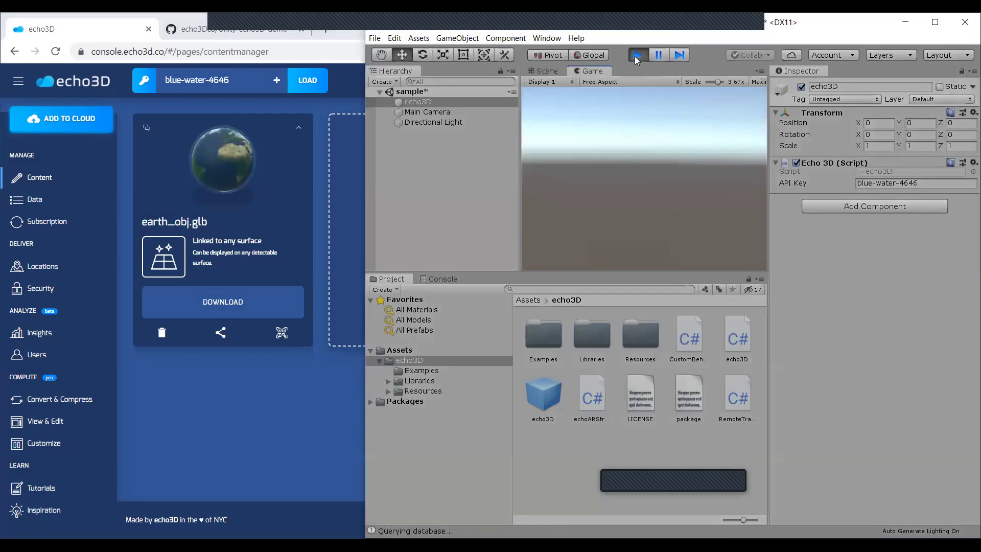
click(545, 71)
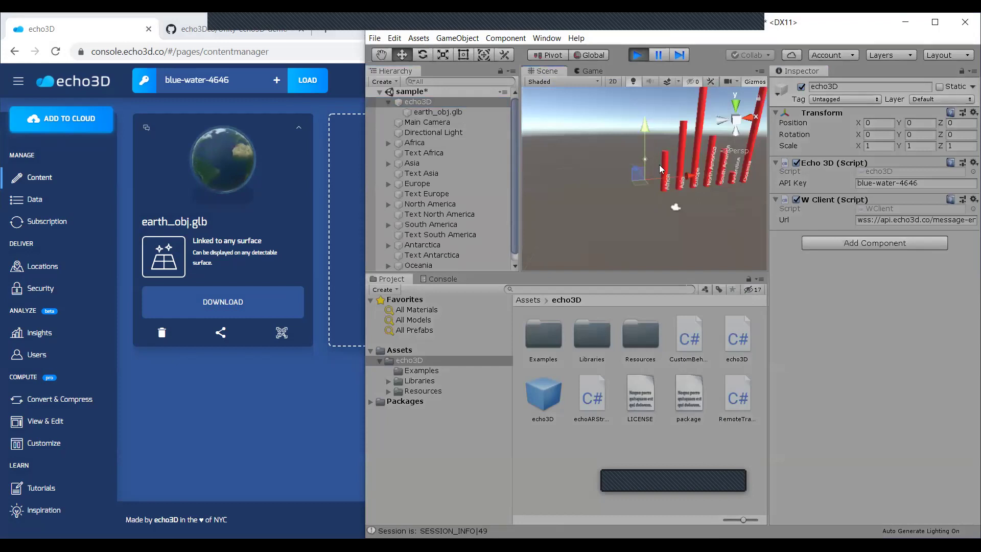
click(738, 205)
click(457, 103)
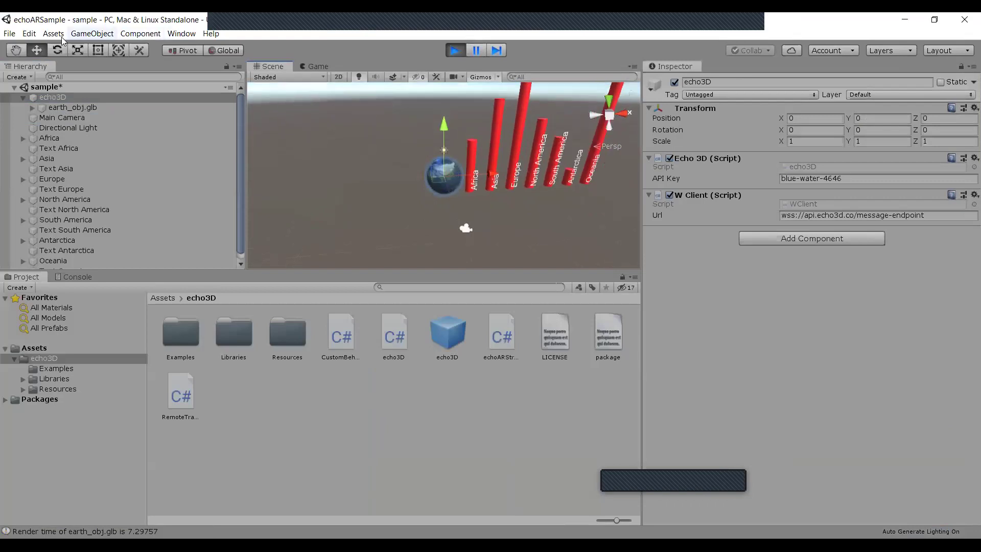
click(19, 55)
drag(483, 129, 451, 170)
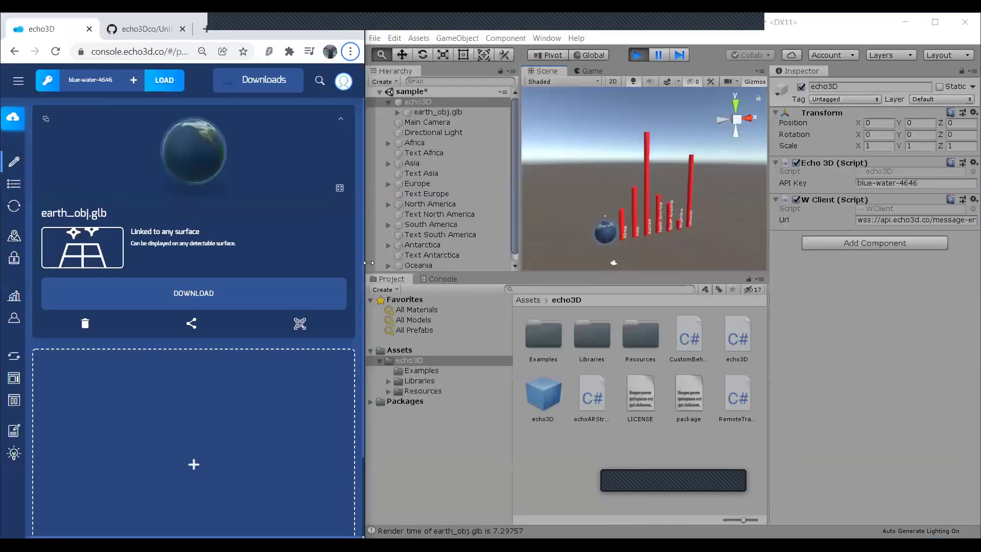
- Change the earth's Antarctica metadata value from 1 to 8 and watch Unity's bar grow
drag(368, 263, 481, 262)
click(224, 124)
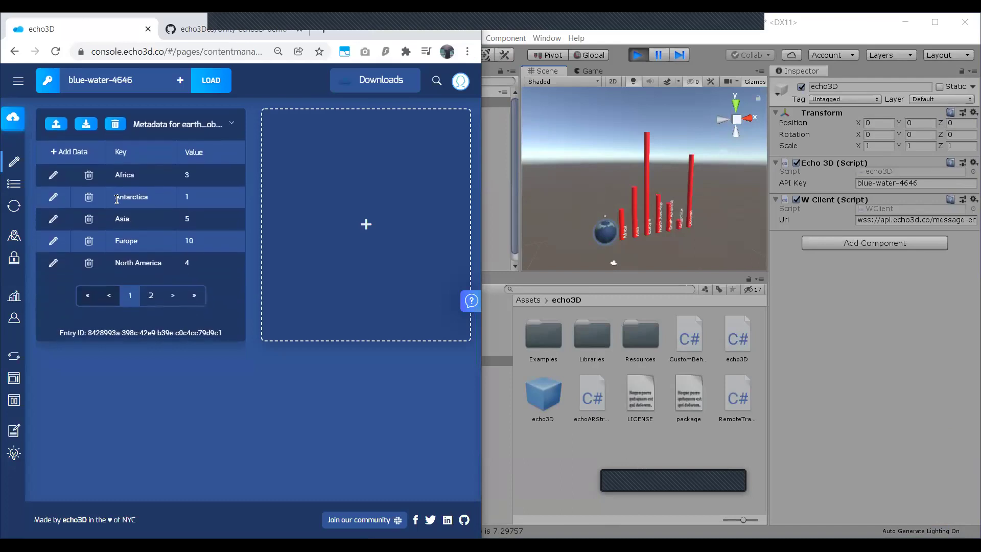
click(53, 197)
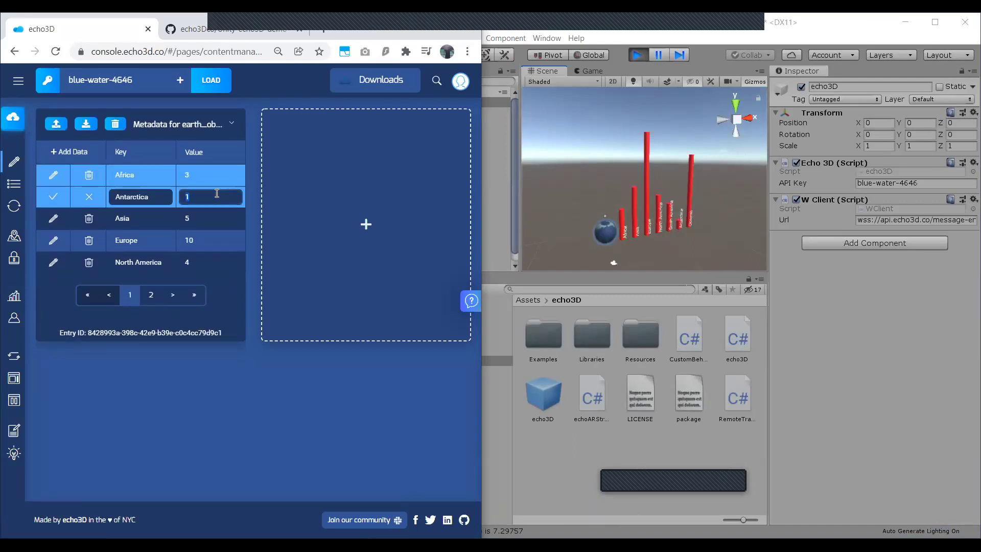
key(Return)
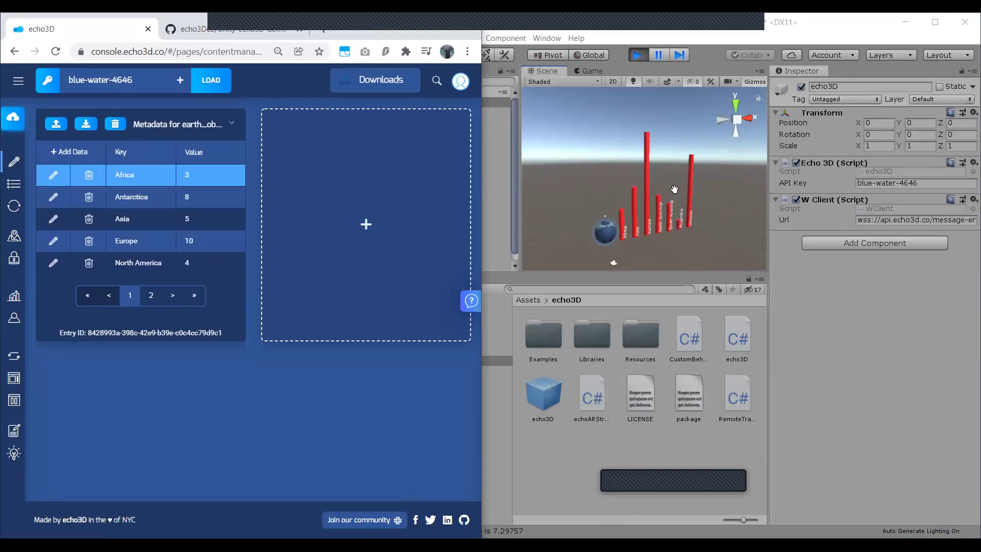
click(547, 238)
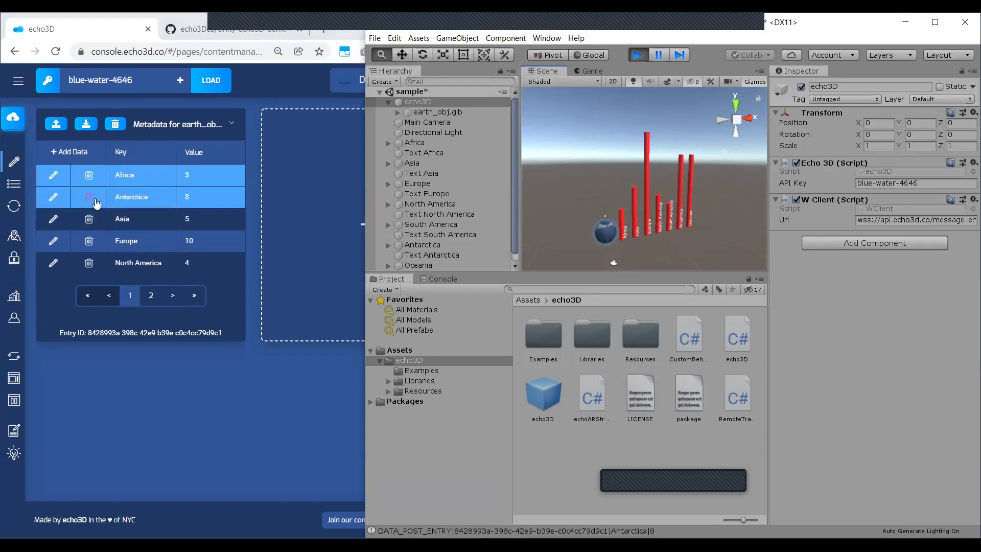
- Delete the Antarctica entry, check that Unity's bar disappears, and bring up the GitHub demo repository
click(88, 197)
key(Return)
click(679, 254)
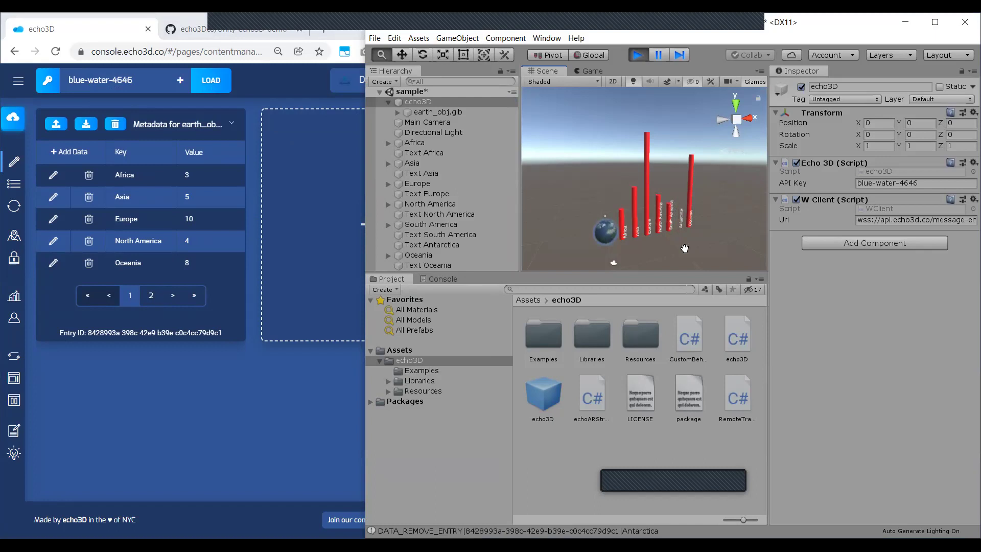
click(223, 31)
scroll(255, 205, up, 10)
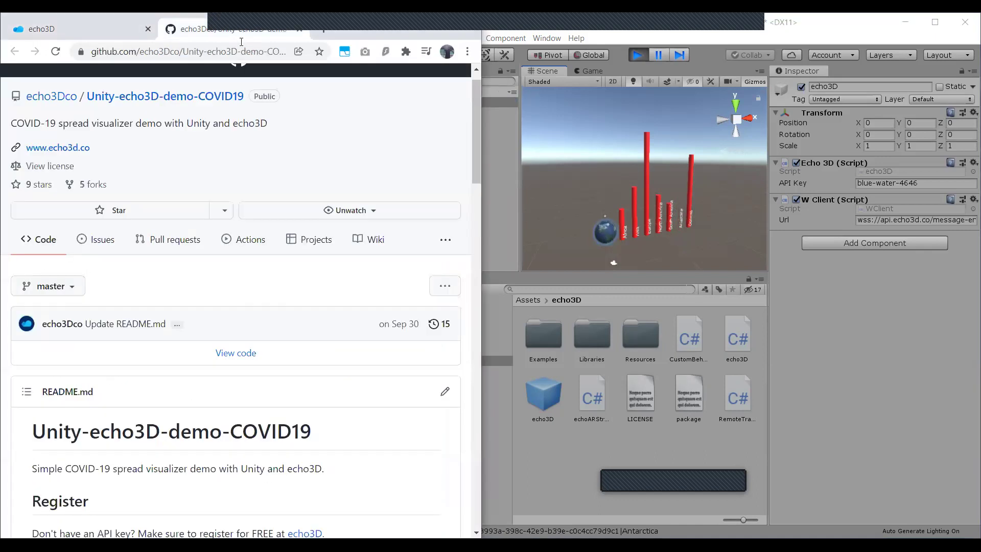
- Clear GitHub's address bar and go back to the echo3D console and the Unity editor
key(ctrl+a)
key(BackSpace)
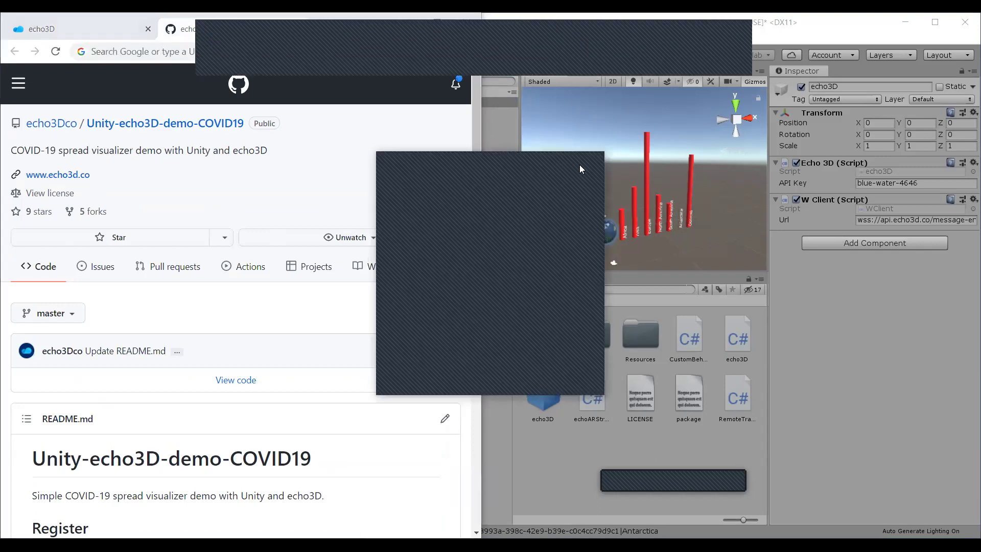
click(91, 23)
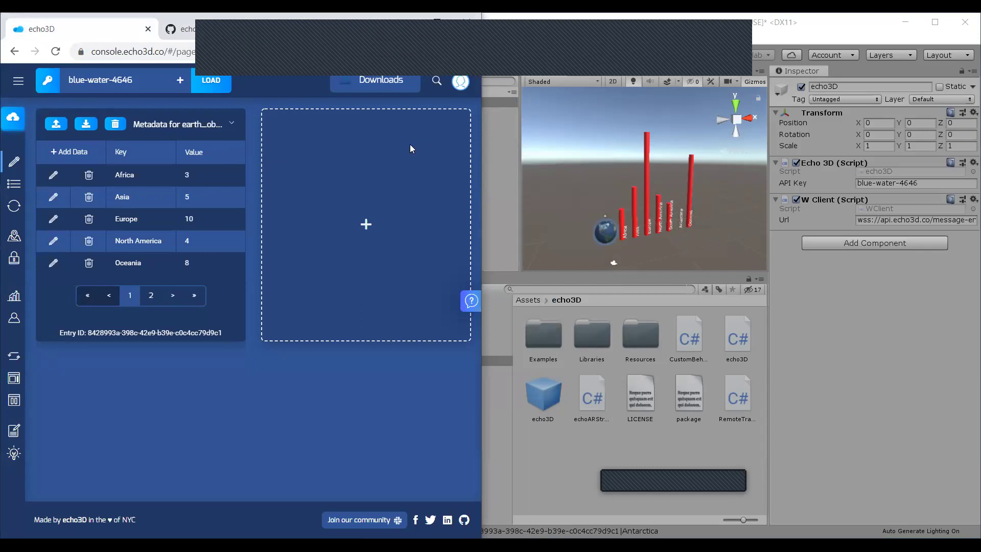
click(523, 118)
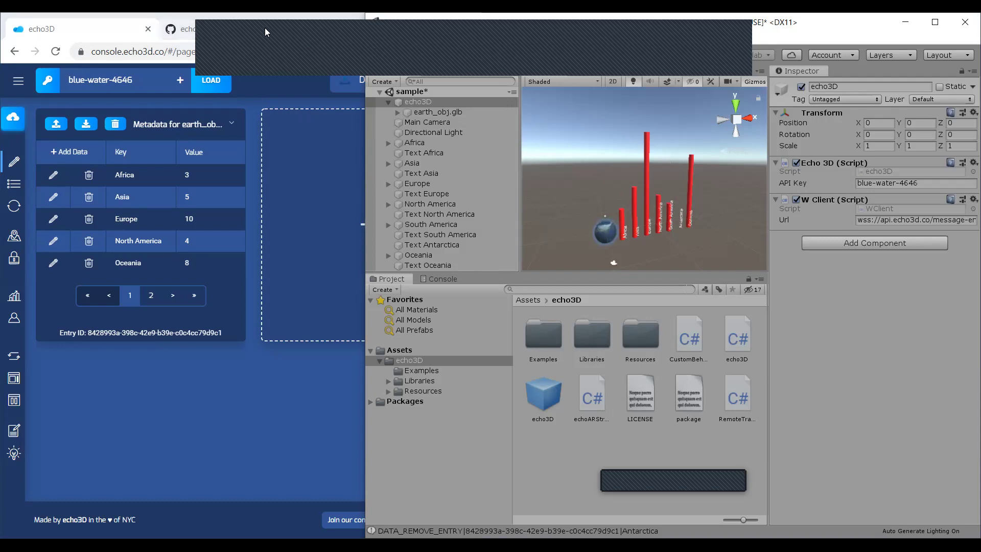
- Load the api.echo3d.co search results in a new tab, then return to the echo3D console
click(320, 27)
text(ap)
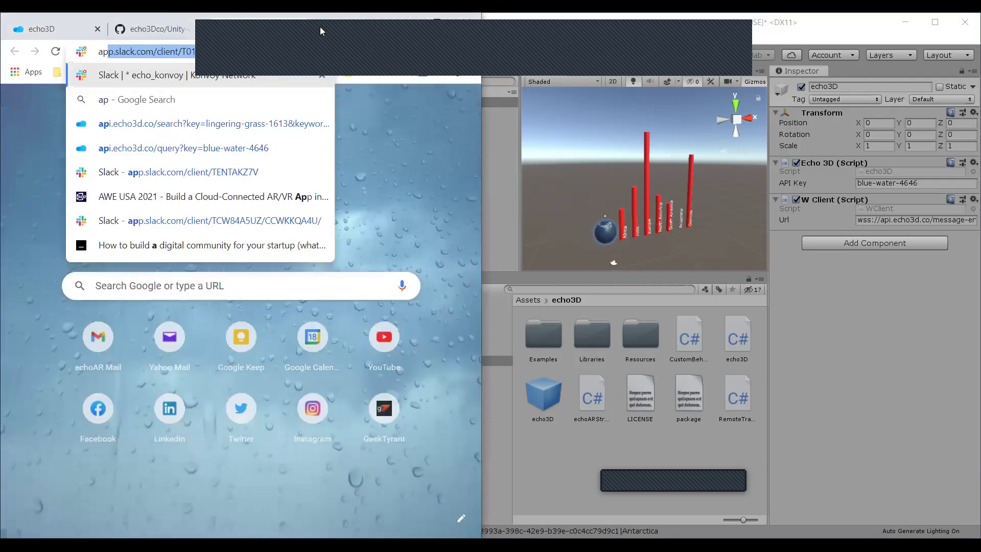
text(i)
key(Return)
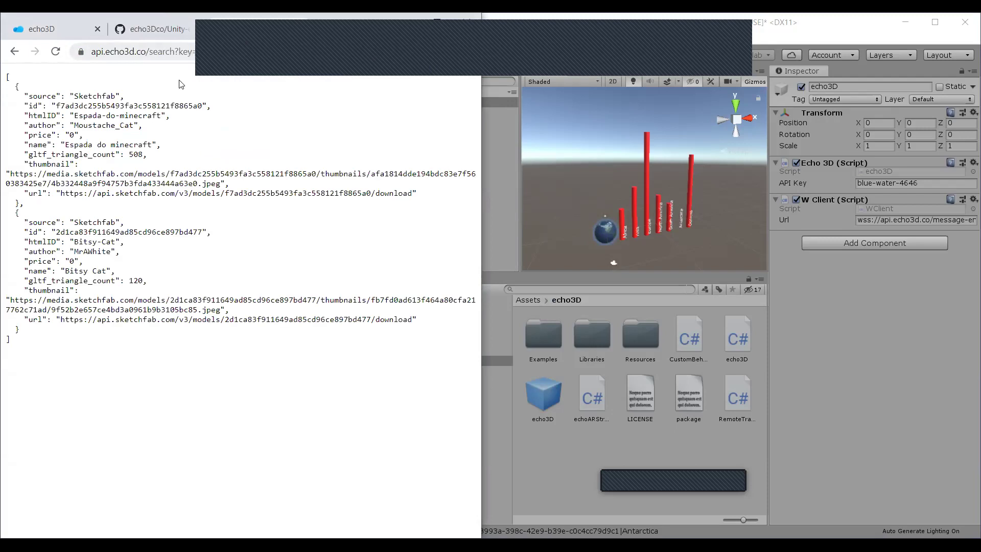
click(83, 32)
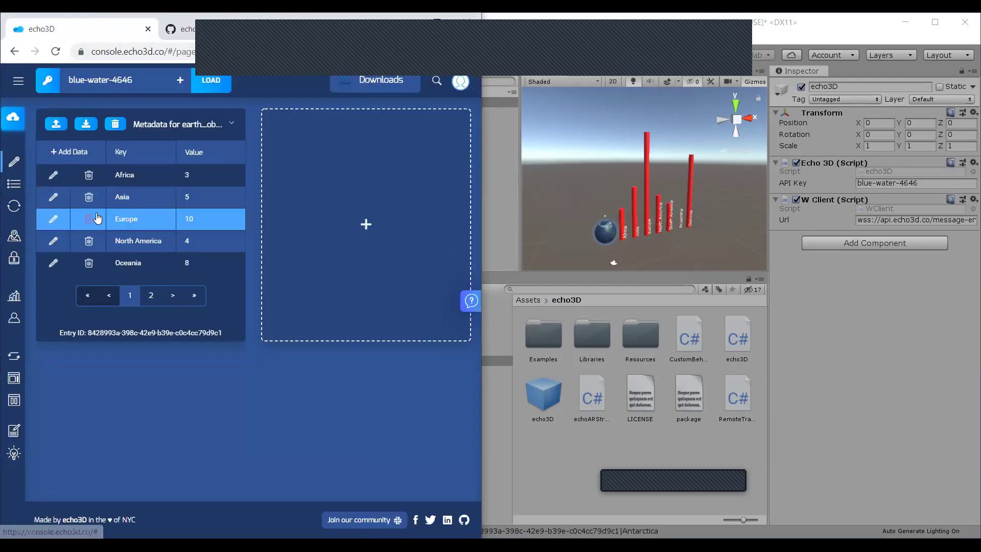
- Re-save Africa's metadata value as 3 in the echo3D table
click(52, 174)
click(193, 178)
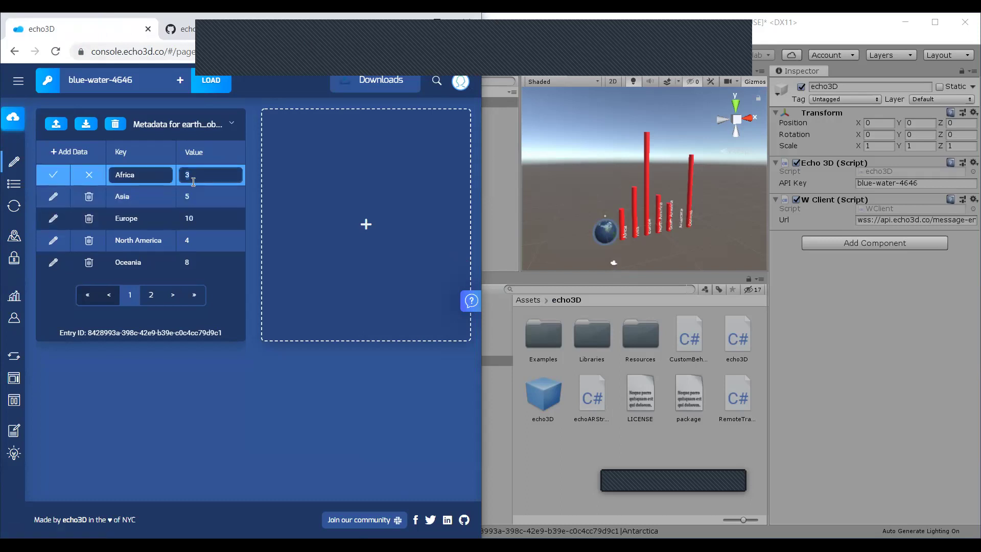
click(66, 177)
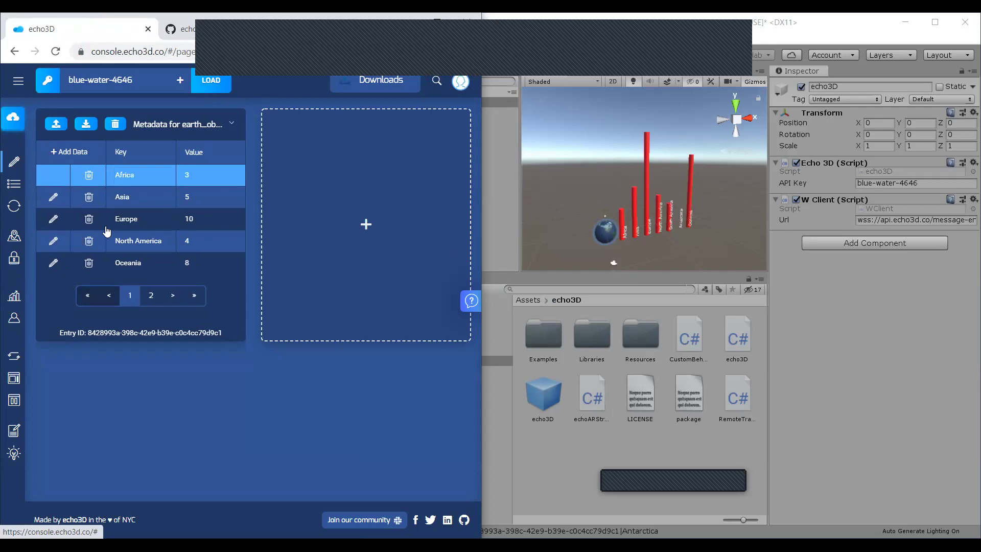
- Orbit around Unity's bar chart and globe, then exit Play mode
click(563, 253)
alt+drag(562, 253, 642, 56)
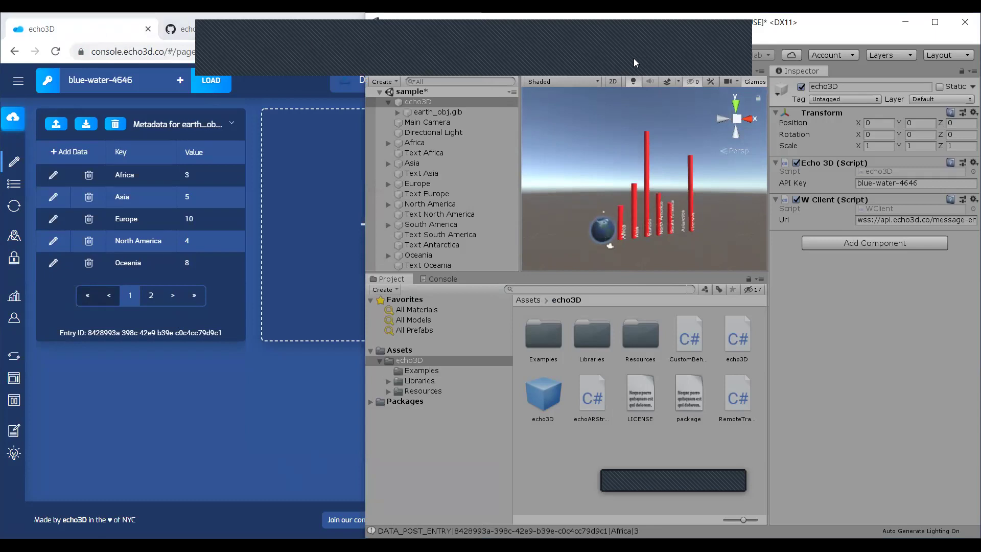
click(634, 58)
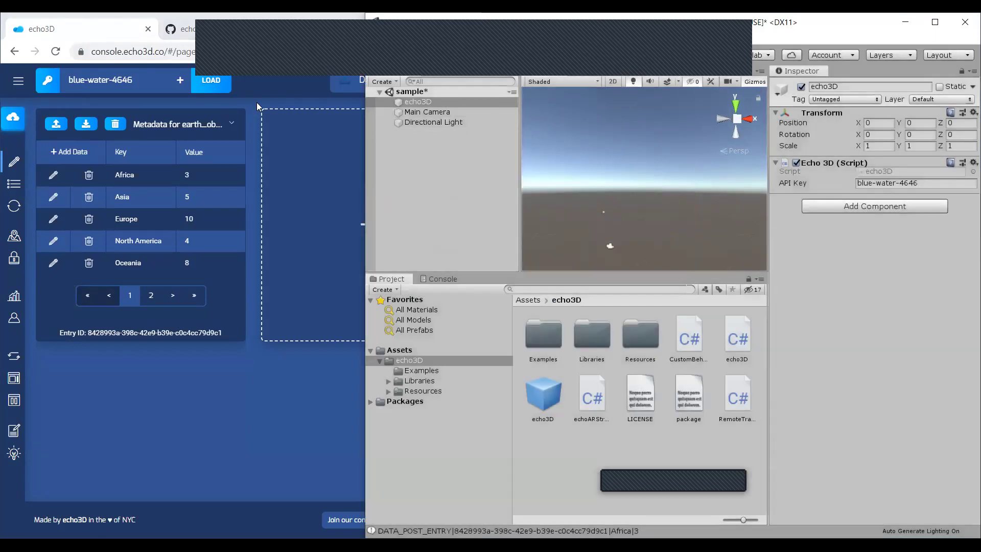
- Close the earth metadata, check the echo3D object's options in Unity without choosing any, then minimize Unity
click(246, 140)
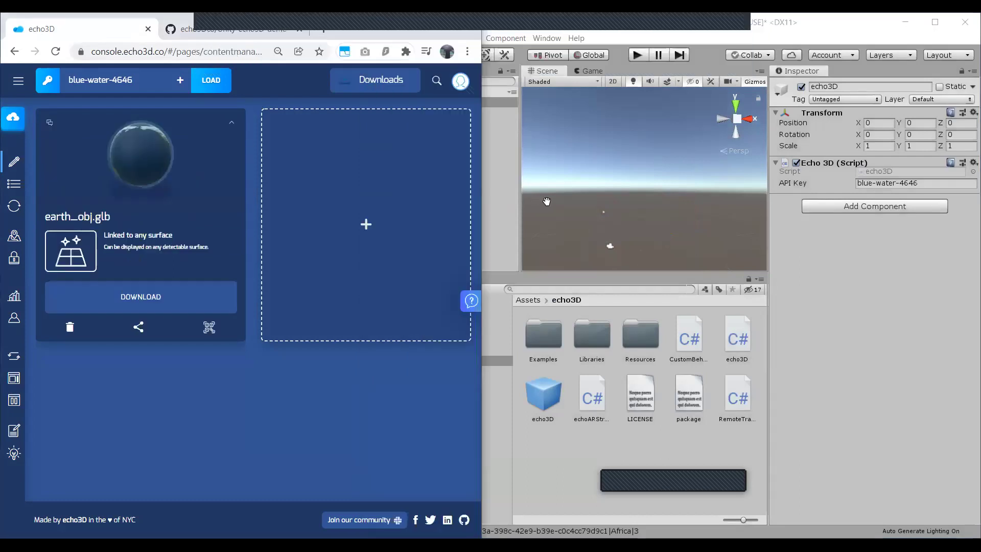
click(546, 202)
click(414, 104)
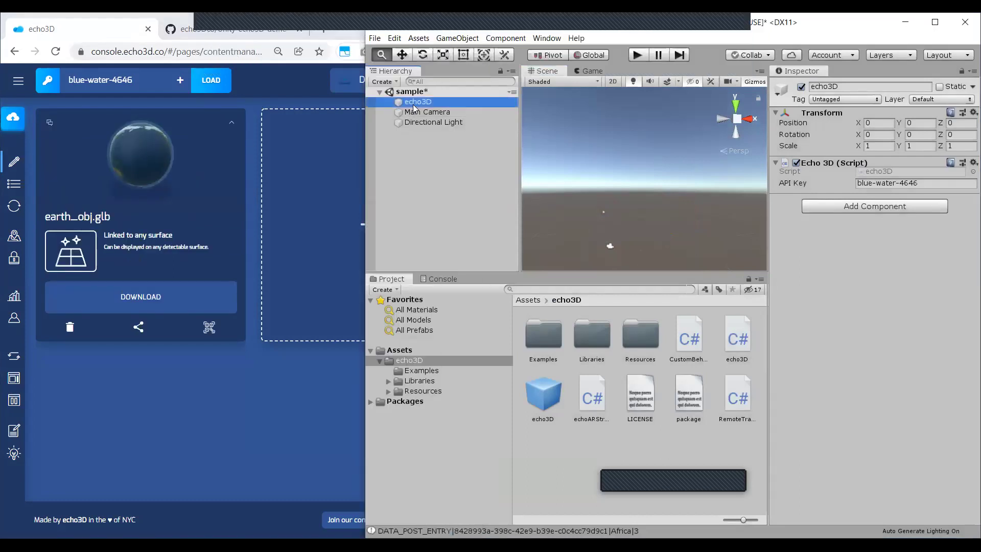
right_click(413, 105)
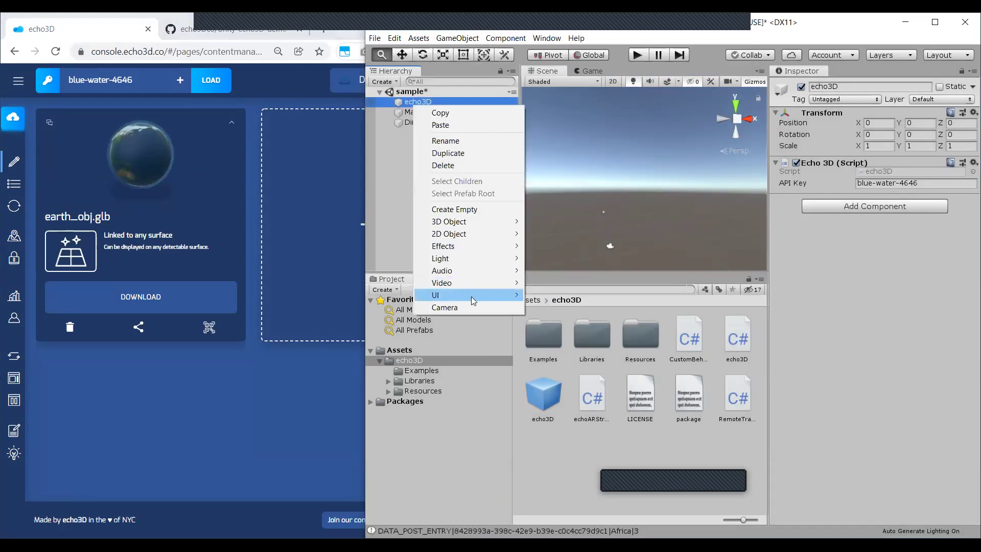
mouse_move(471, 297)
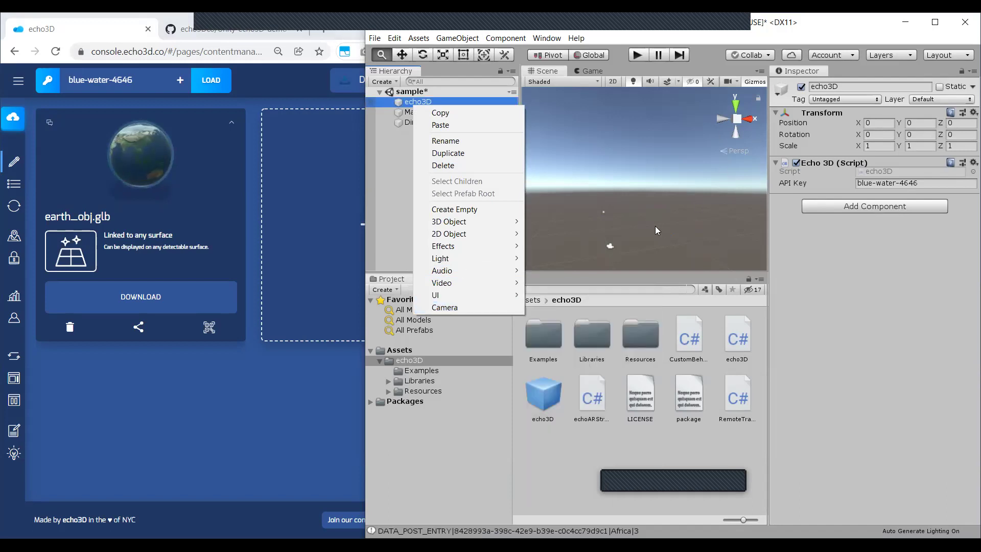
click(396, 207)
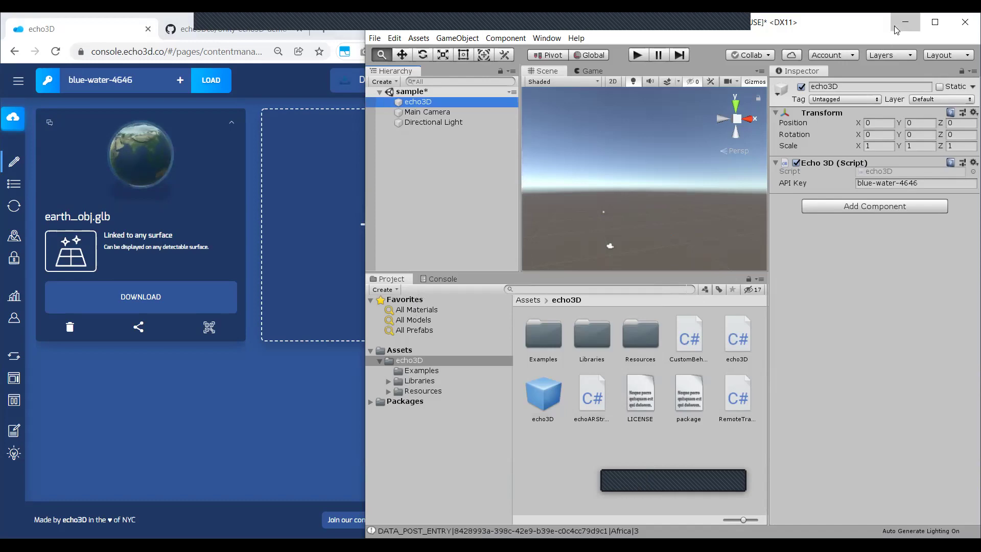
click(897, 30)
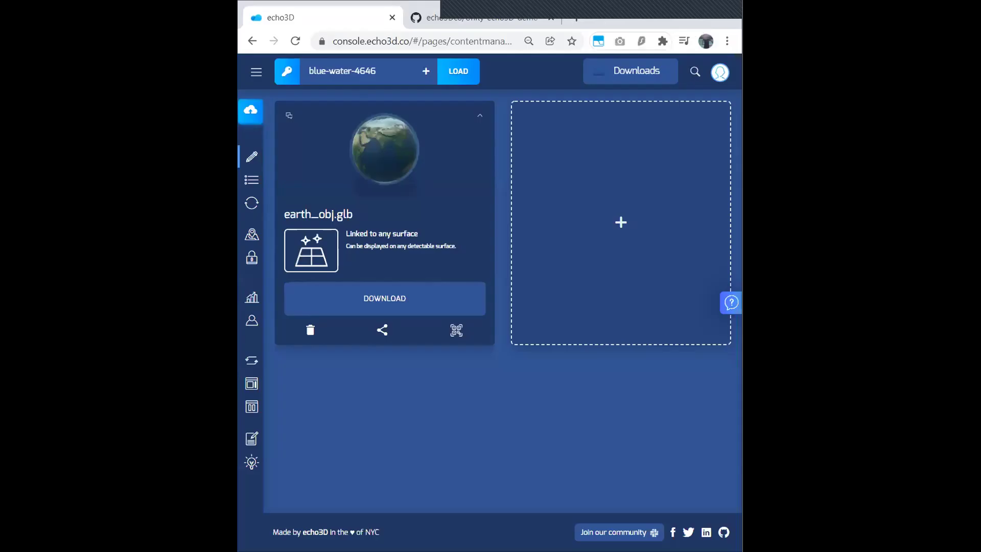
- Maximize the browser, read the docs' Embed into Website or App page, then close that tab
double_click(697, 26)
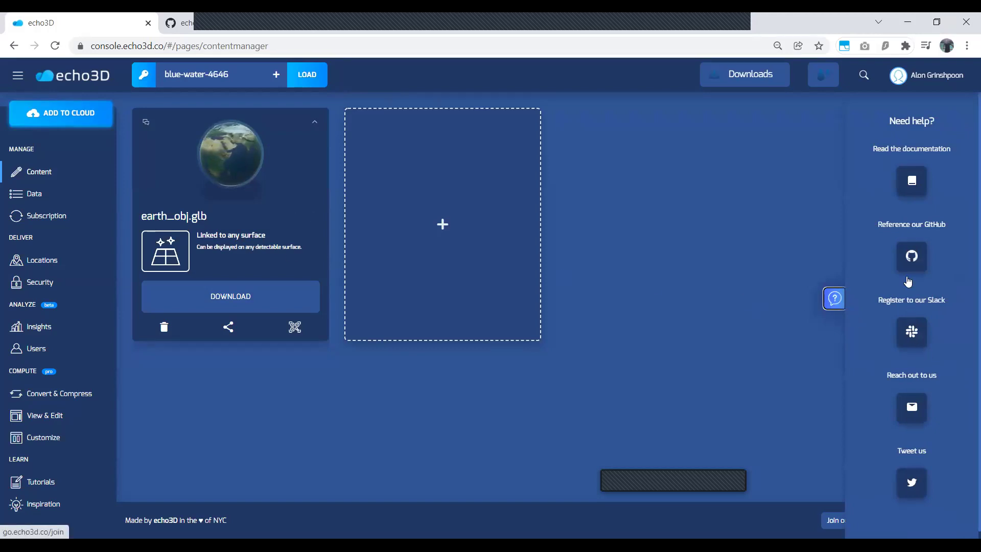
click(905, 184)
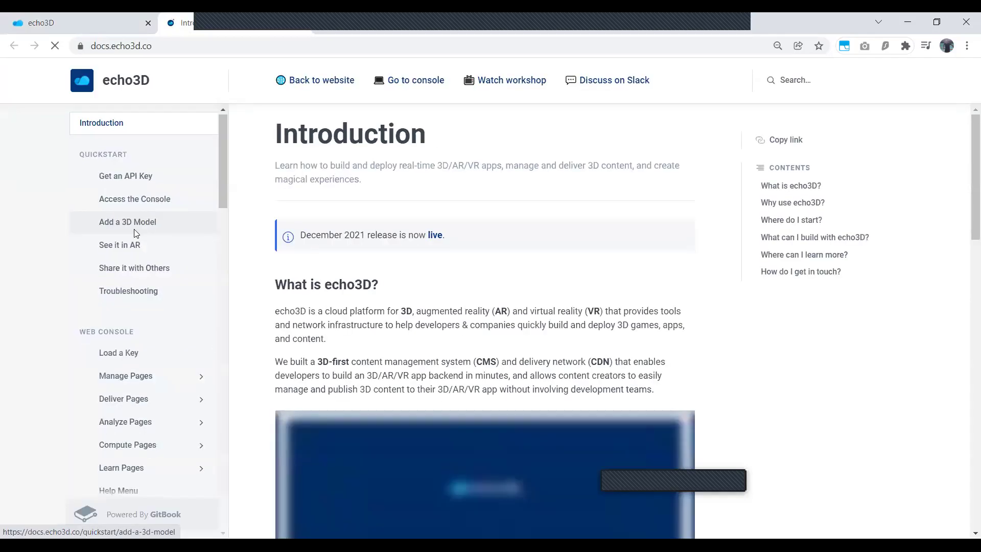
scroll(216, 343, down, 5)
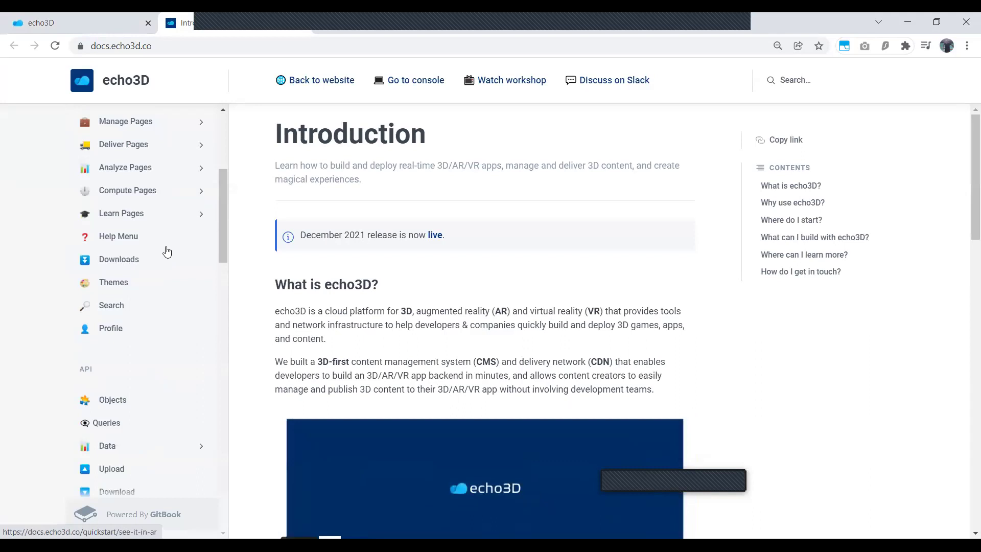
scroll(160, 361, down, 10)
click(163, 360)
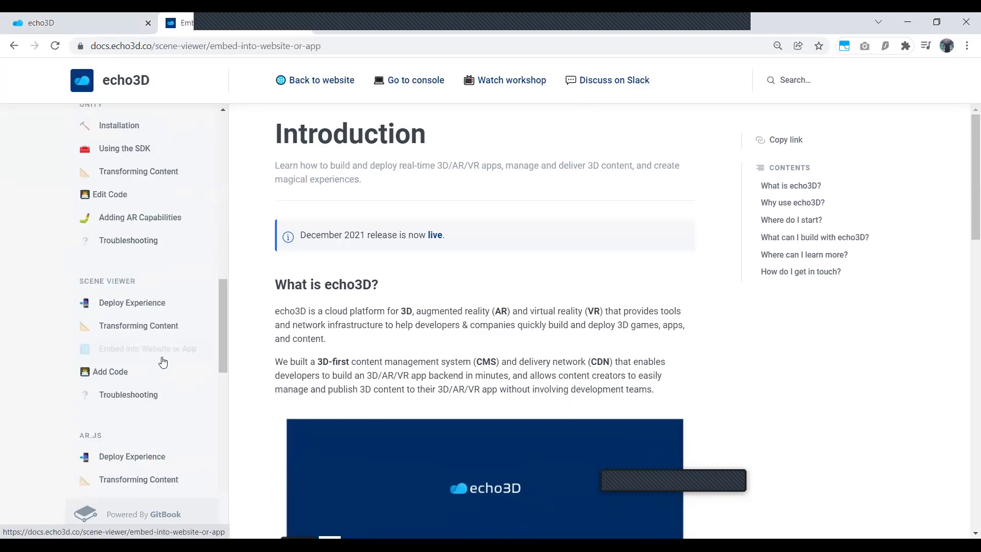
scroll(432, 298, down, 4)
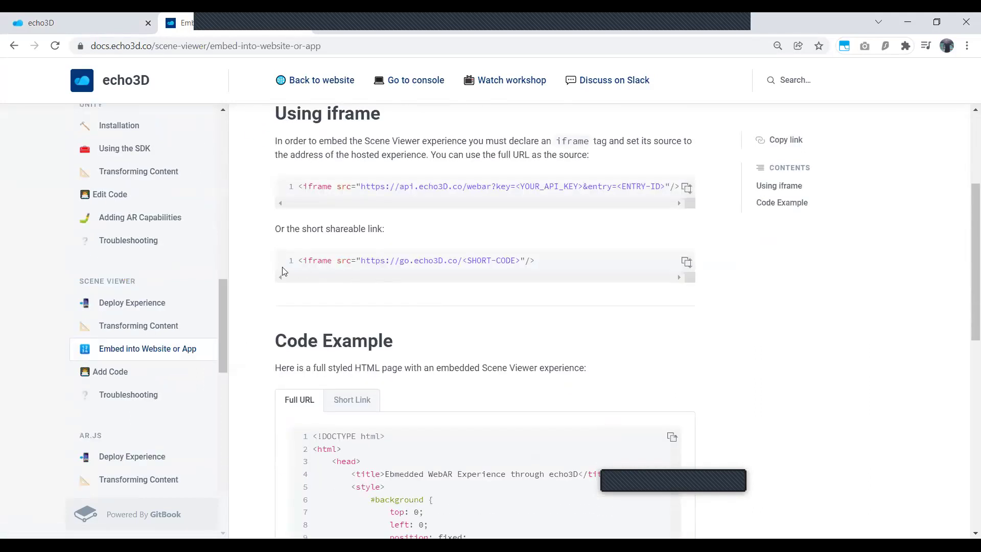
scroll(284, 271, down, 10)
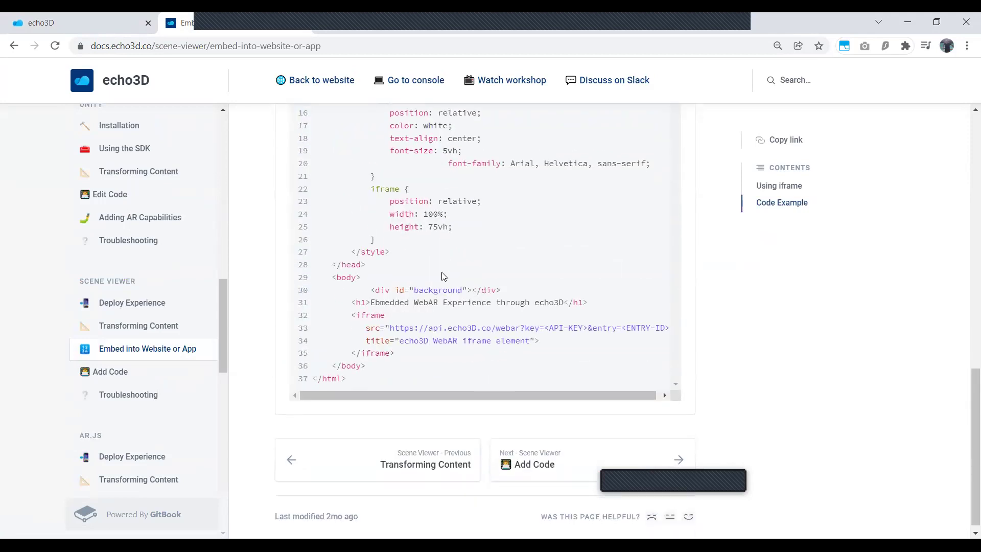
scroll(443, 275, up, 4)
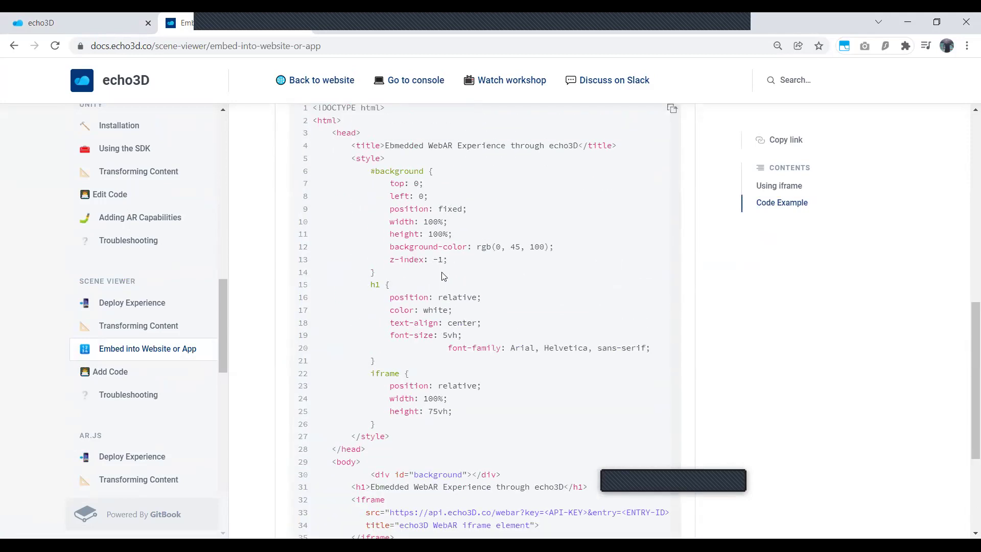
scroll(443, 275, up, 8)
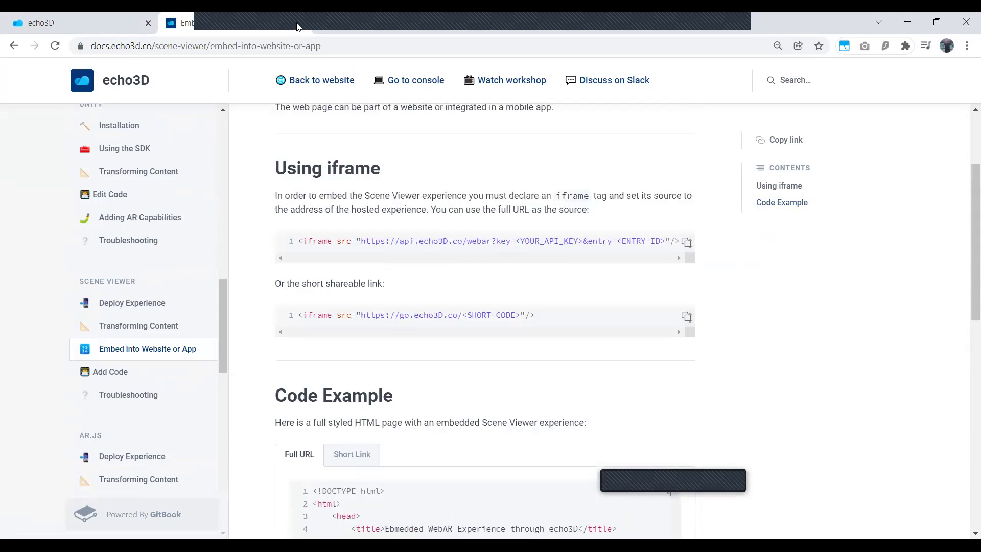
key(ctrl+w)
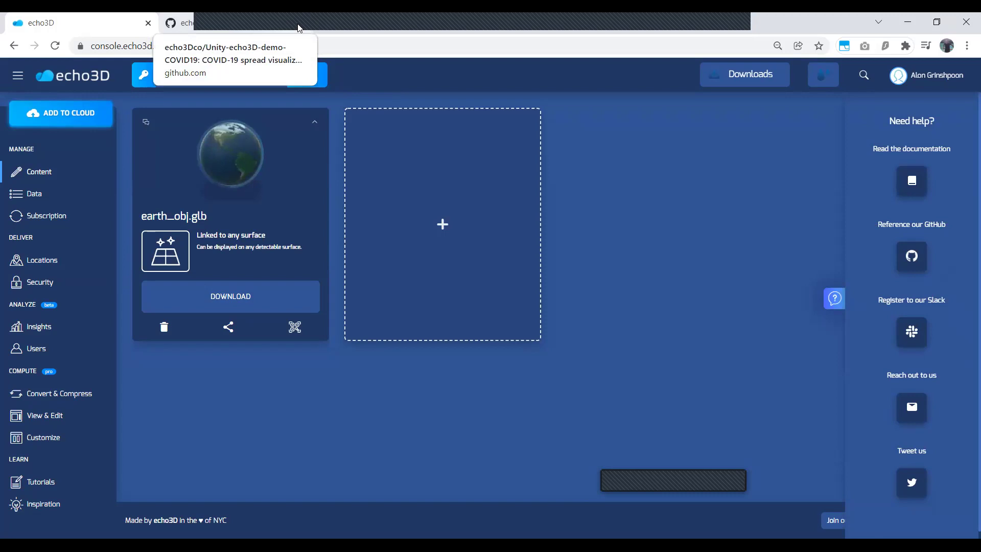
- Close the GitHub tab and the help options, briefly checking the Unity editor
click(301, 23)
click(828, 304)
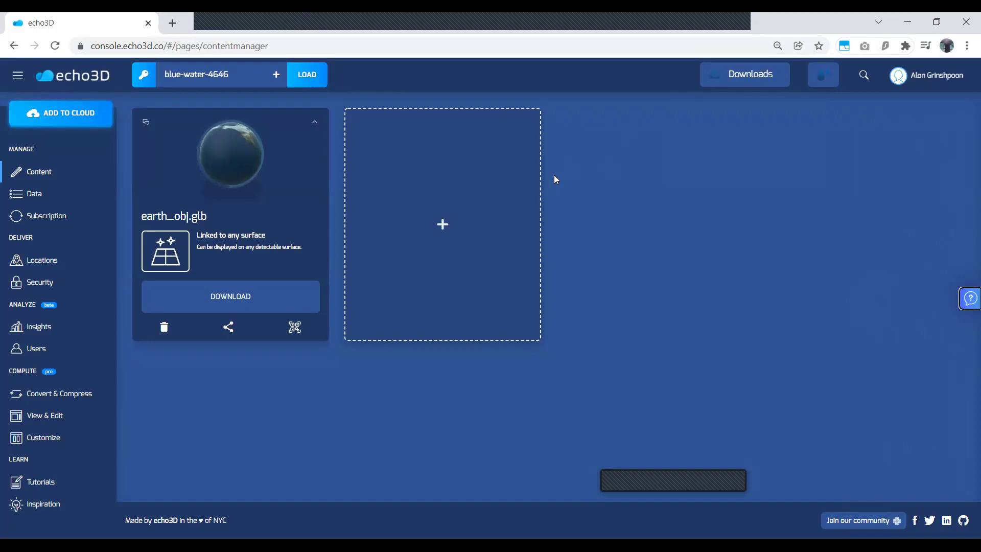
mouse_move(754, 91)
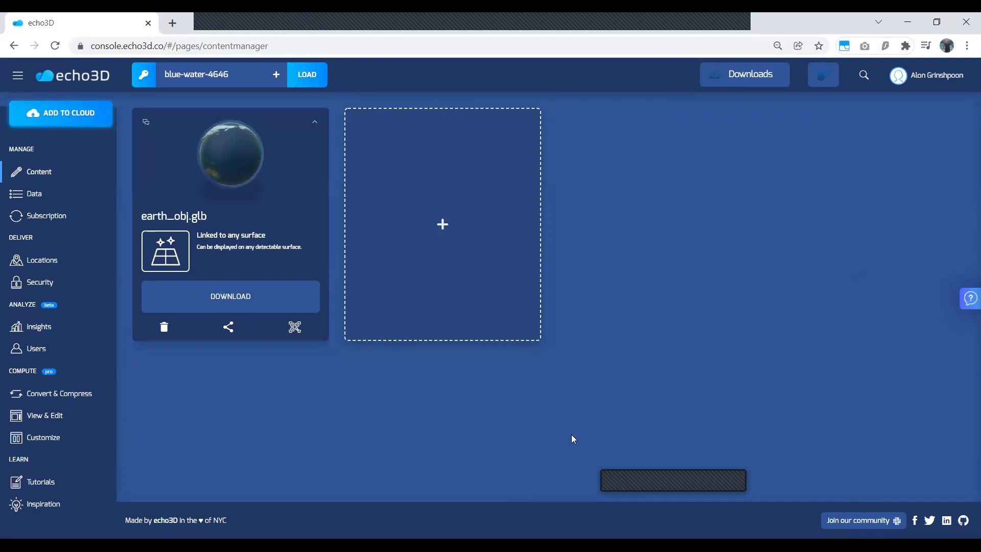
key(alt+Tab)
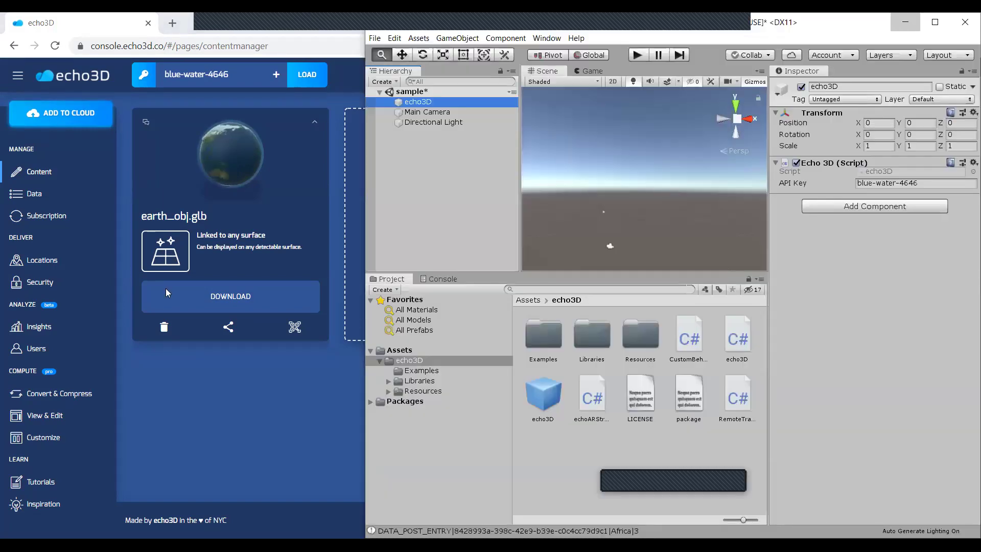
key(alt+Tab)
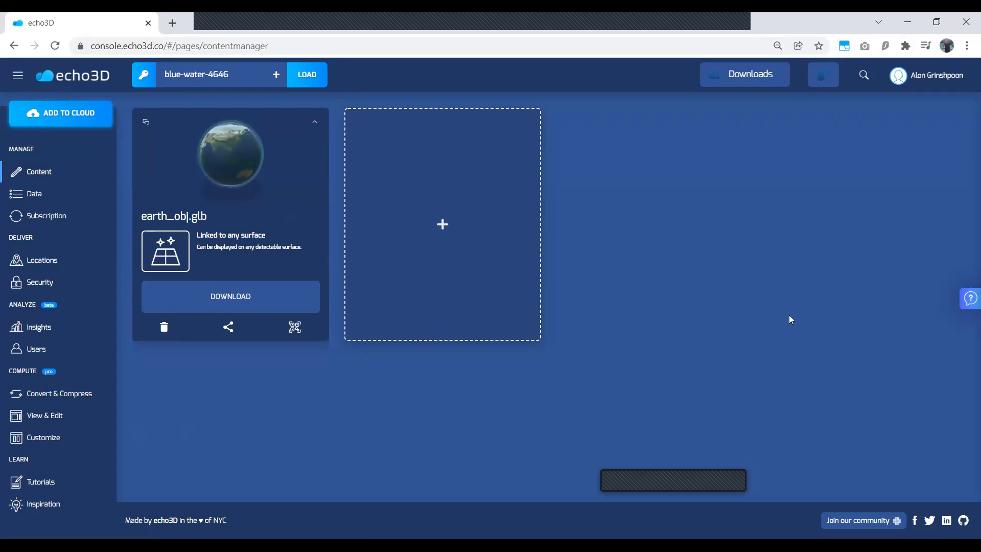
- Show and dismiss the help and support options, then switch to the 'How does it work?' slide
click(963, 302)
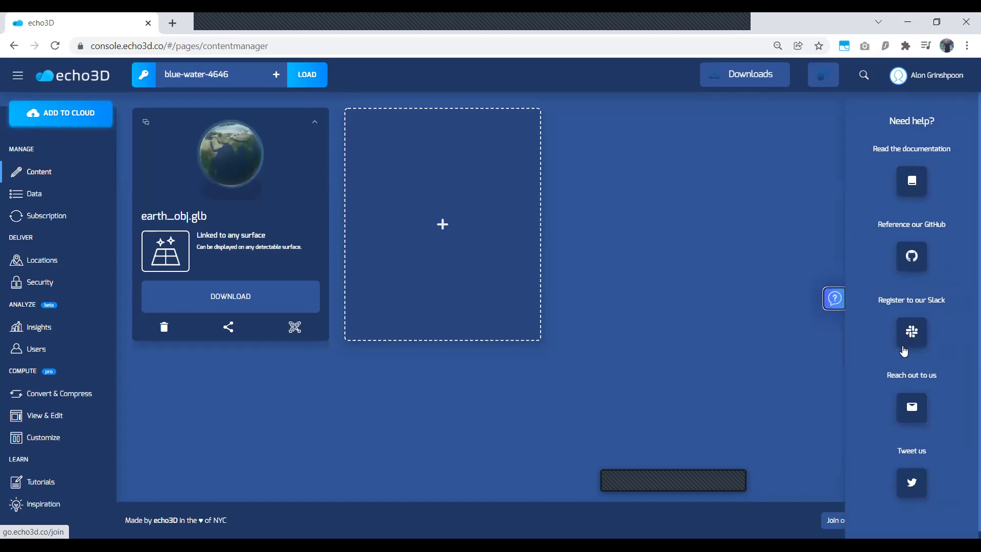
click(834, 302)
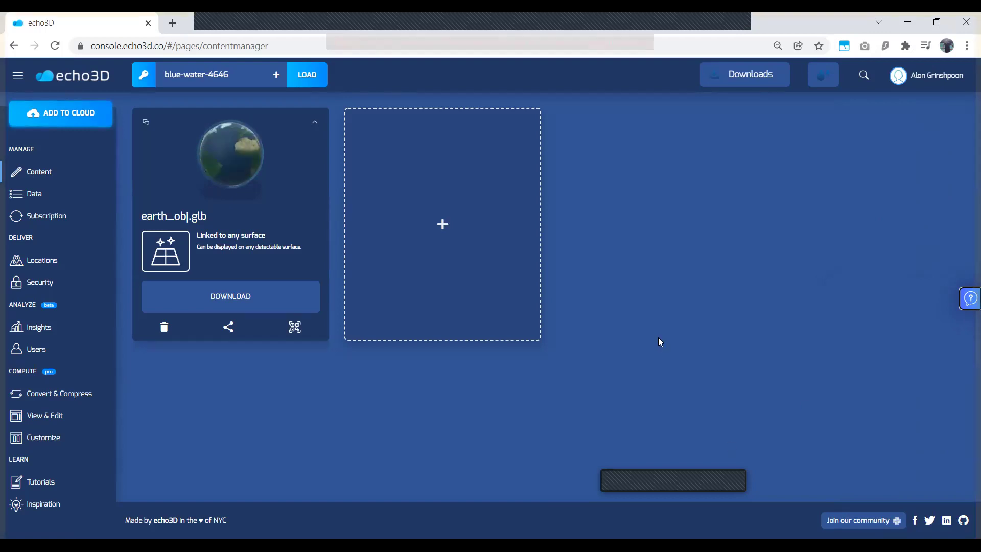
key(alt+Tab)
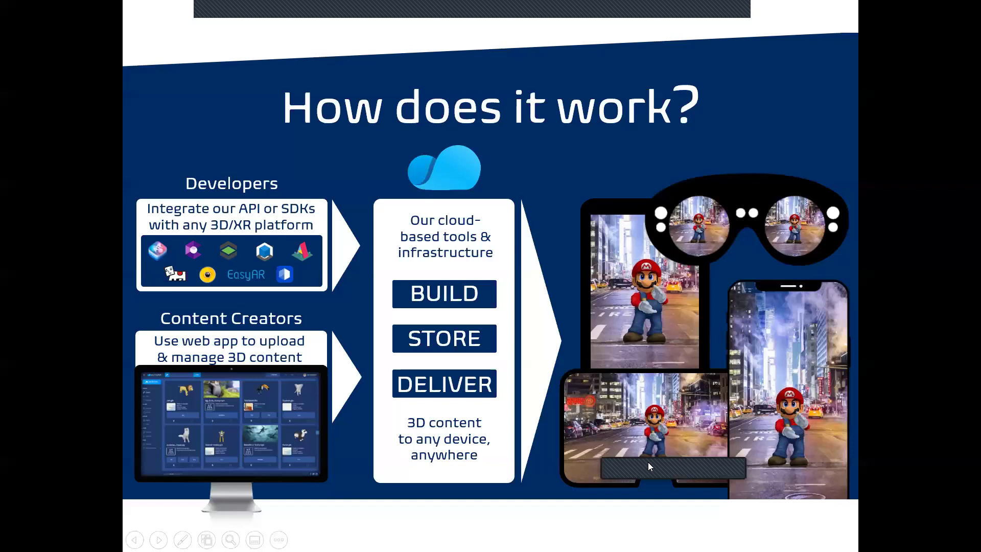